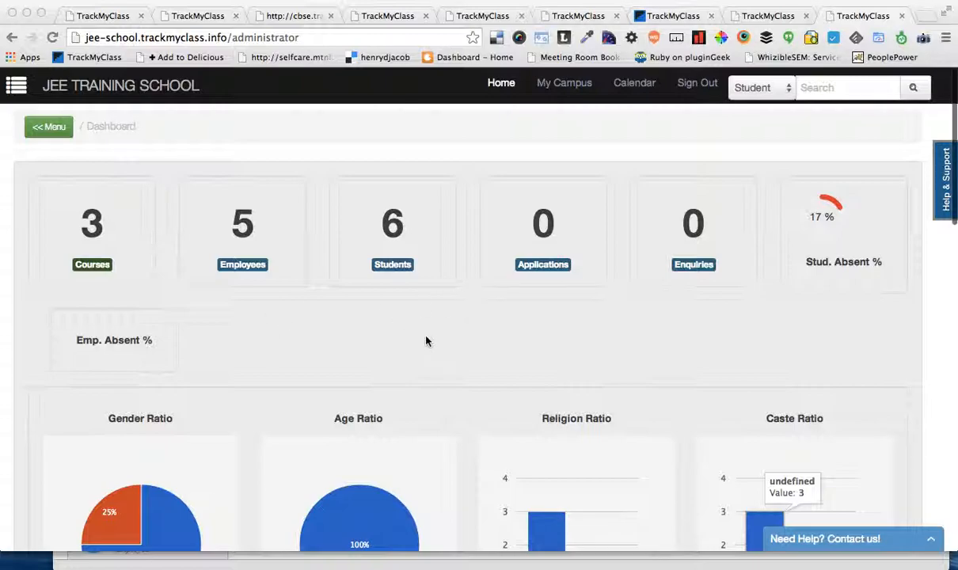
Step: Open the form for adding a new employee from the Employee Management section
scroll(426, 341, down, 5)
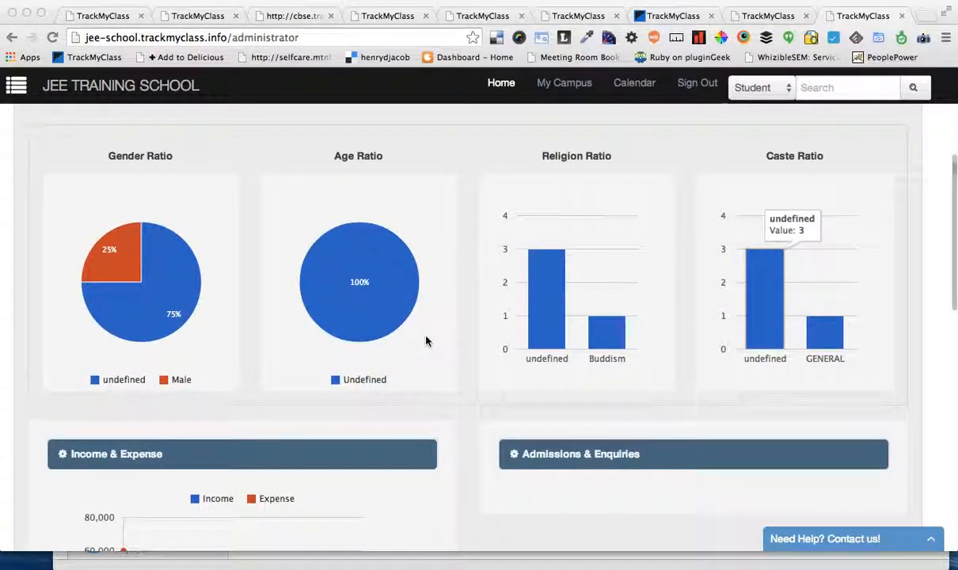
scroll(426, 341, up, 5)
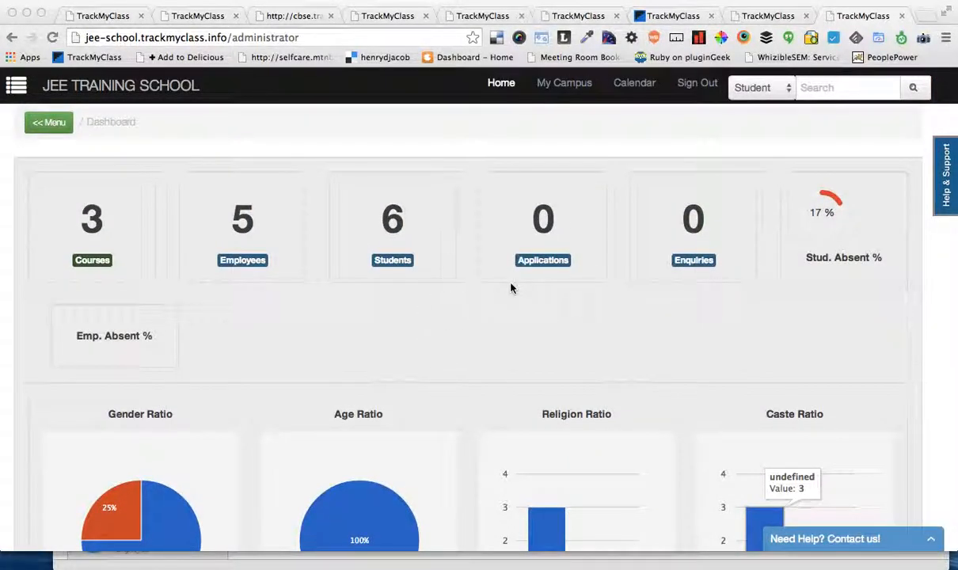
scroll(206, 213, up, 1)
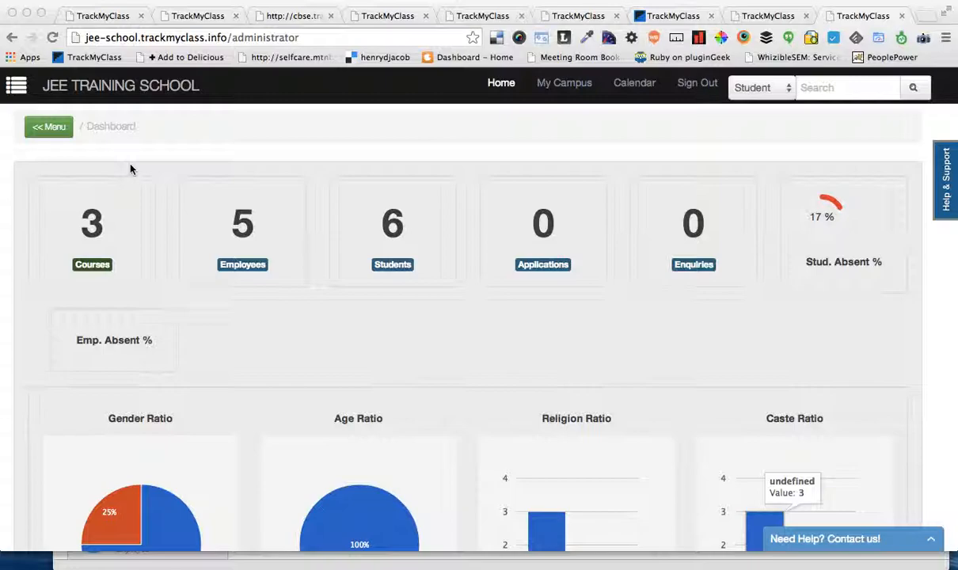
click(55, 129)
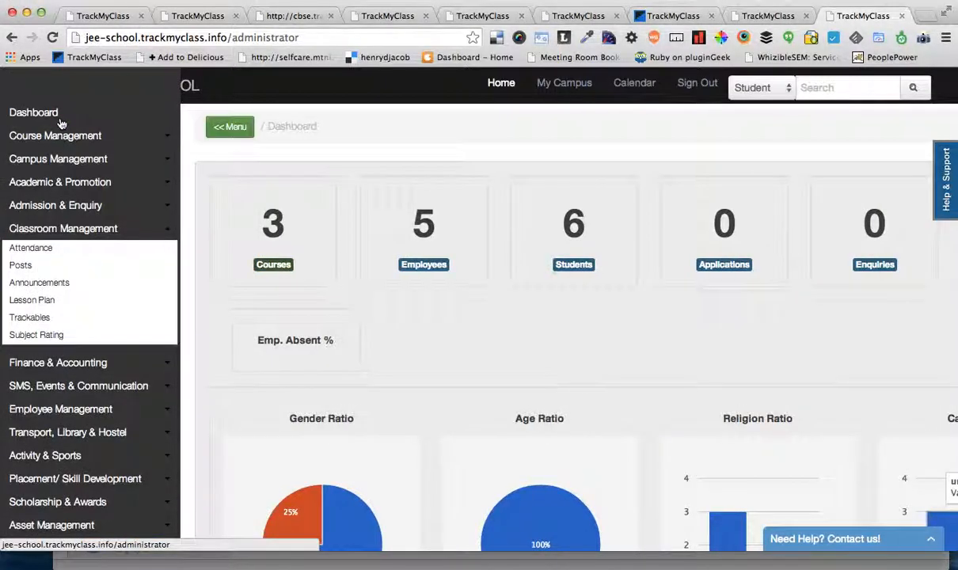
scroll(71, 443, down, 1)
click(76, 402)
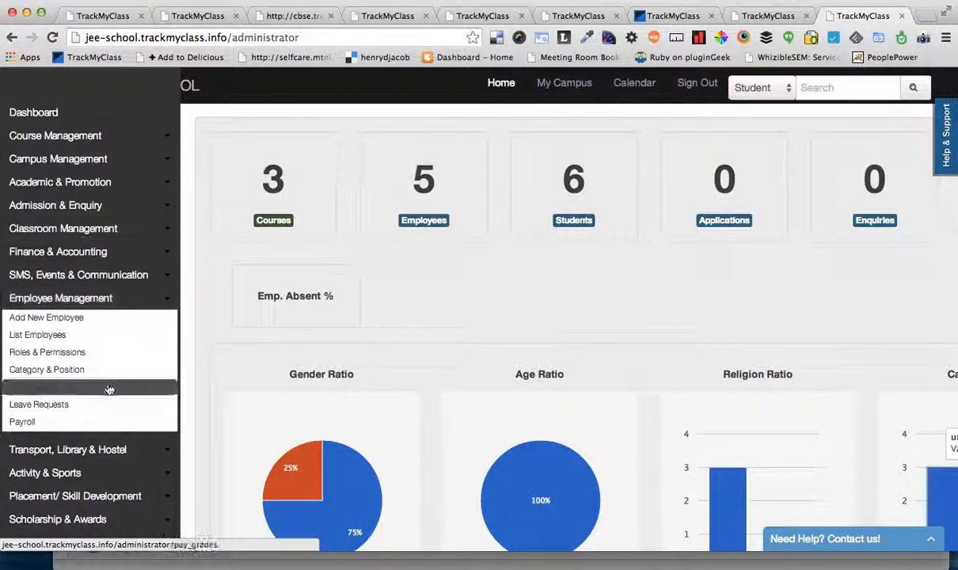
click(89, 317)
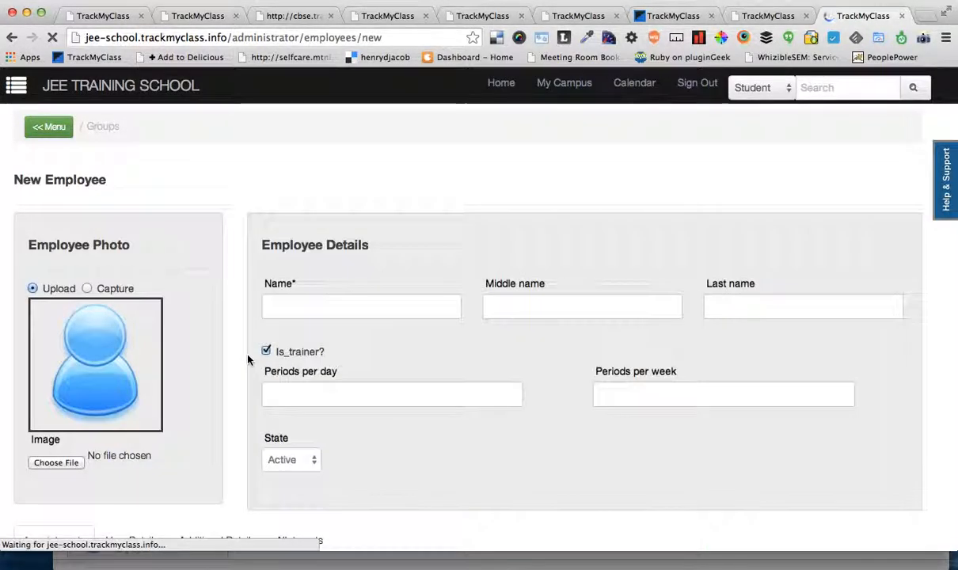
Step: Switch the new employee's trainer option off and back on to check its periods per day and periods per week fields
scroll(412, 380, down, 3)
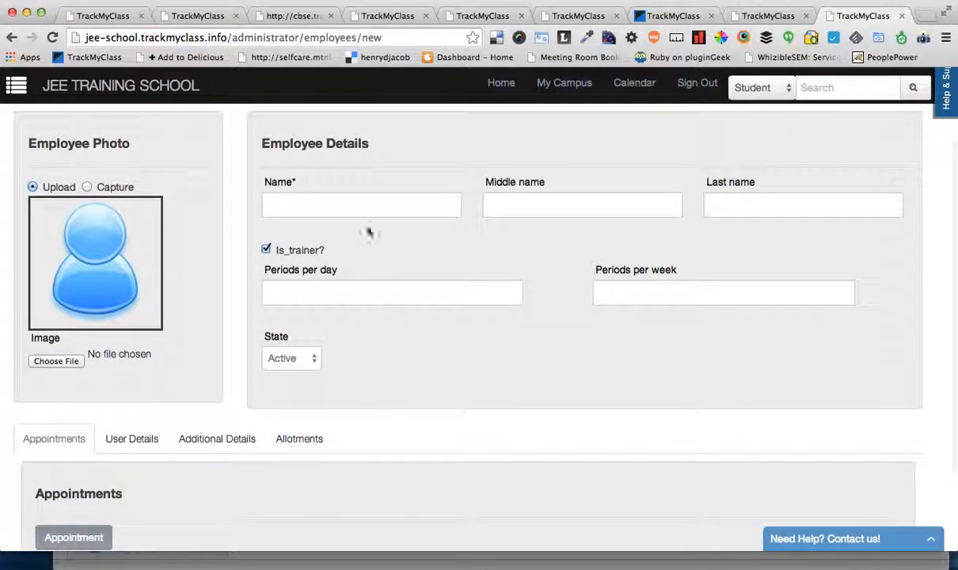
click(314, 199)
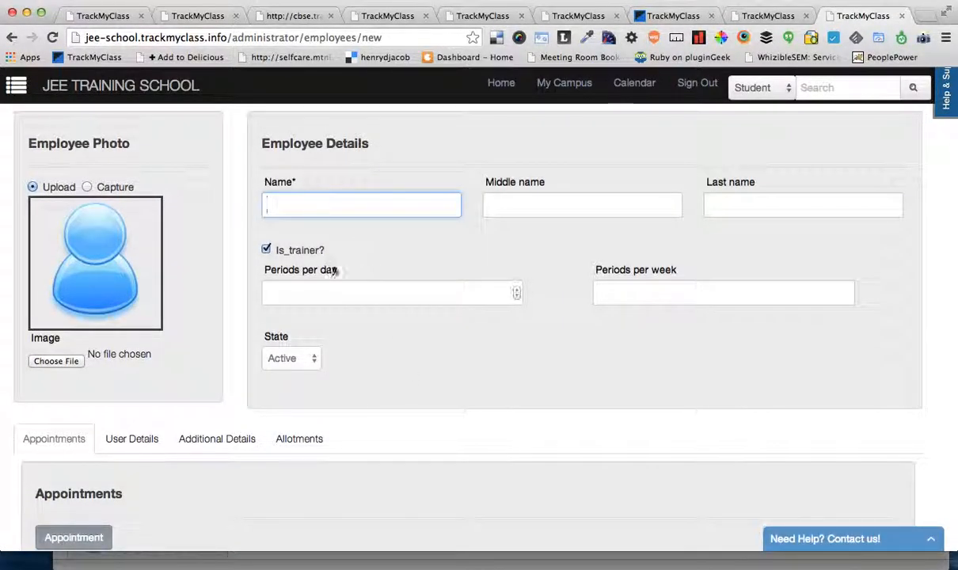
click(273, 245)
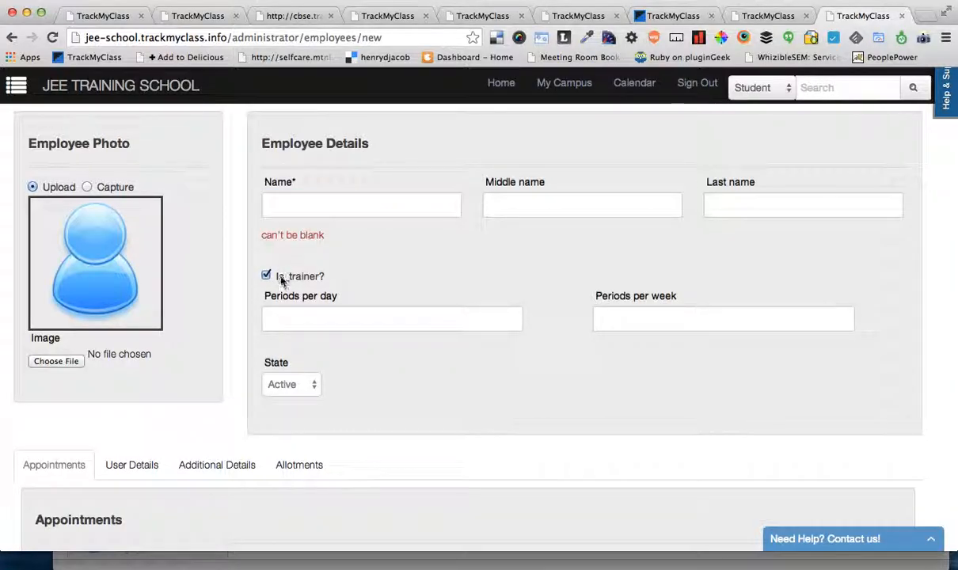
click(281, 277)
click(282, 278)
click(287, 325)
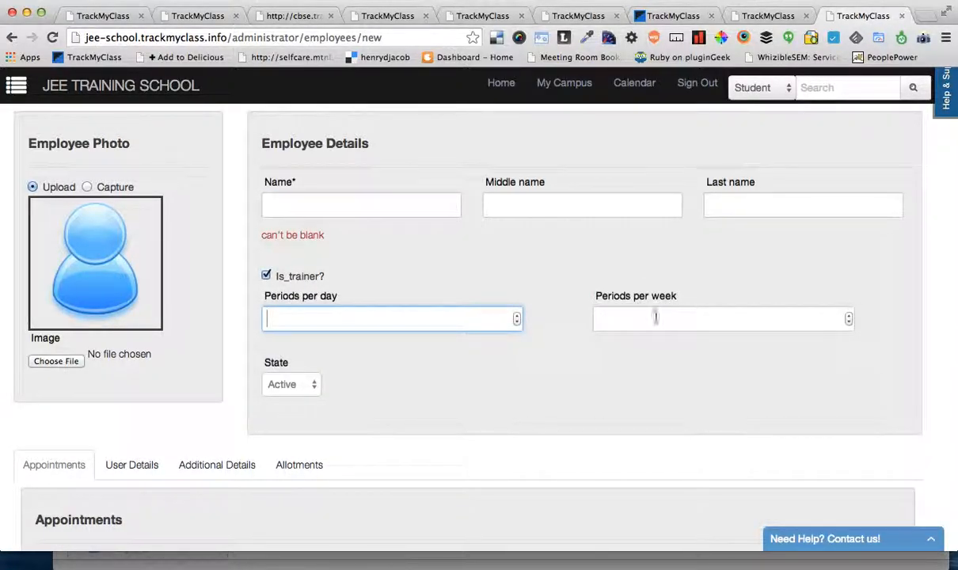
scroll(626, 401, down, 1)
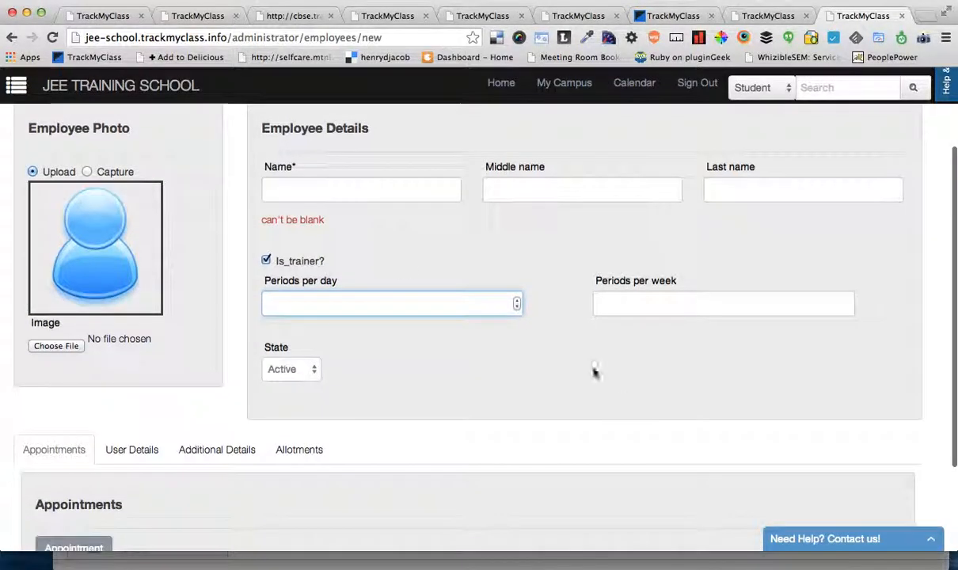
click(292, 264)
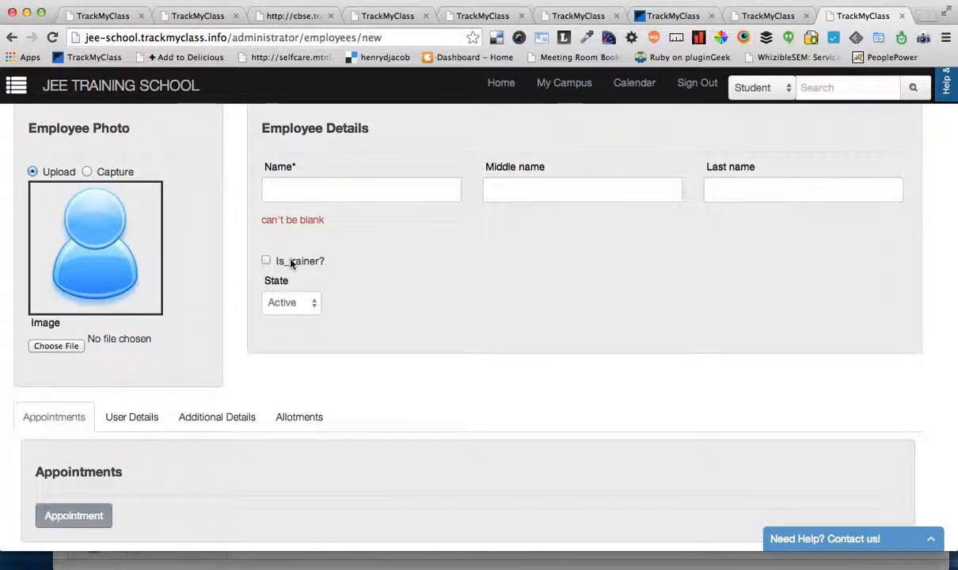
click(291, 263)
Step: Add an appointment row to the new employee
scroll(421, 357, down, 3)
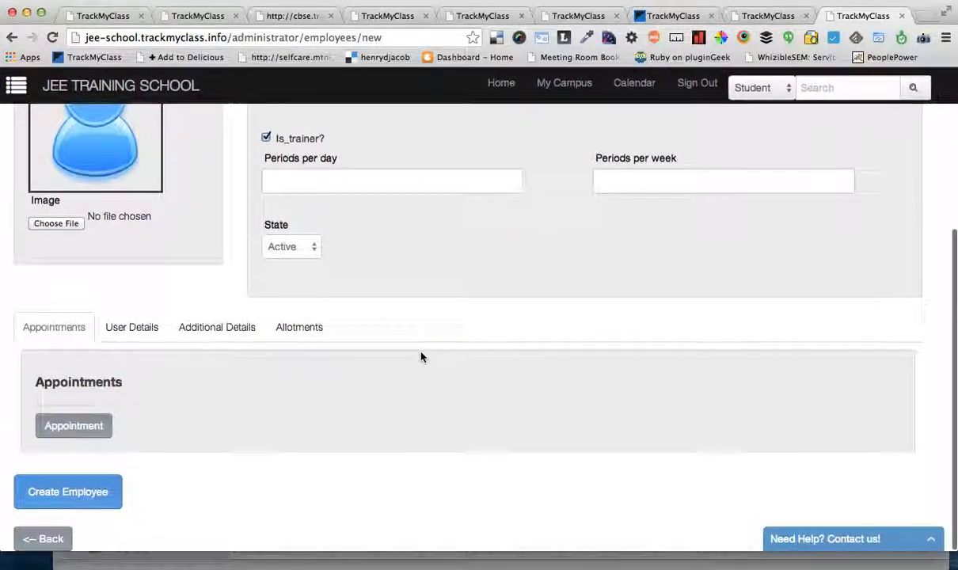
click(67, 430)
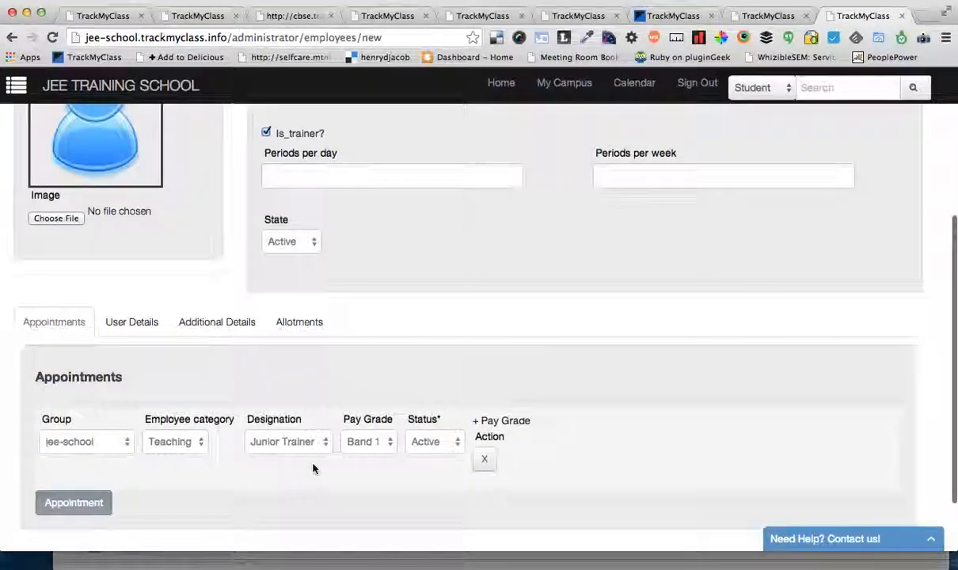
scroll(312, 466, down, 2)
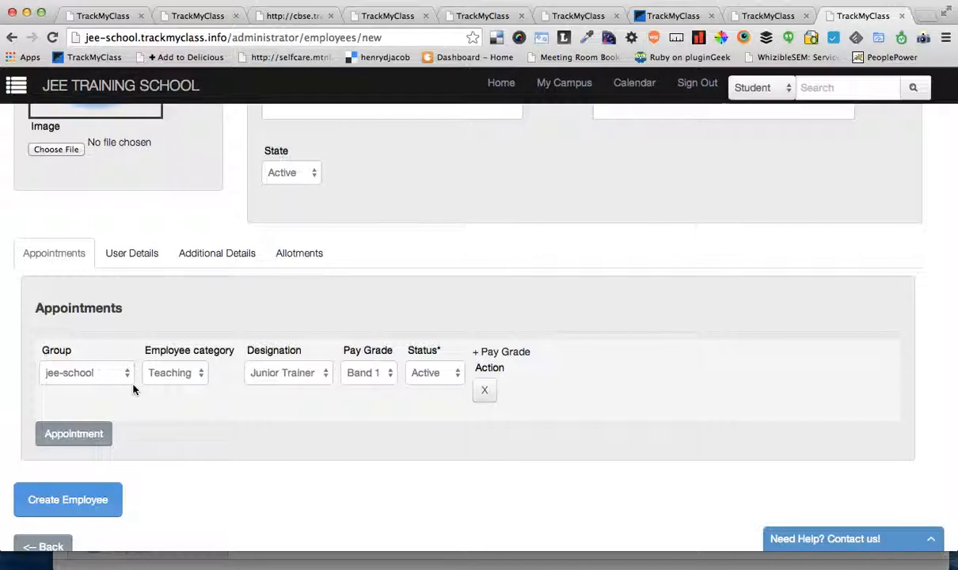
Step: View the campus group hierarchy down to its branch locations, and close it
click(560, 85)
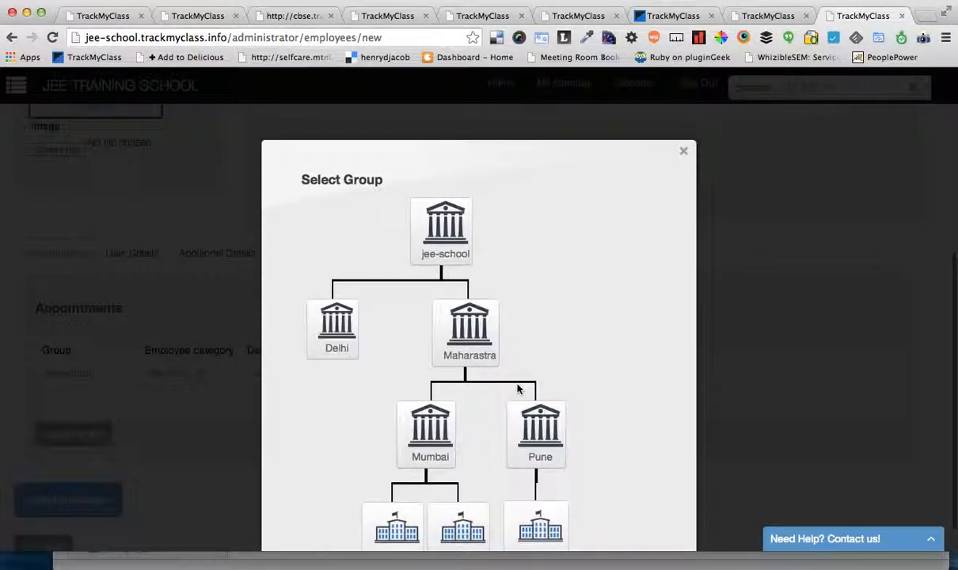
scroll(518, 388, down, 3)
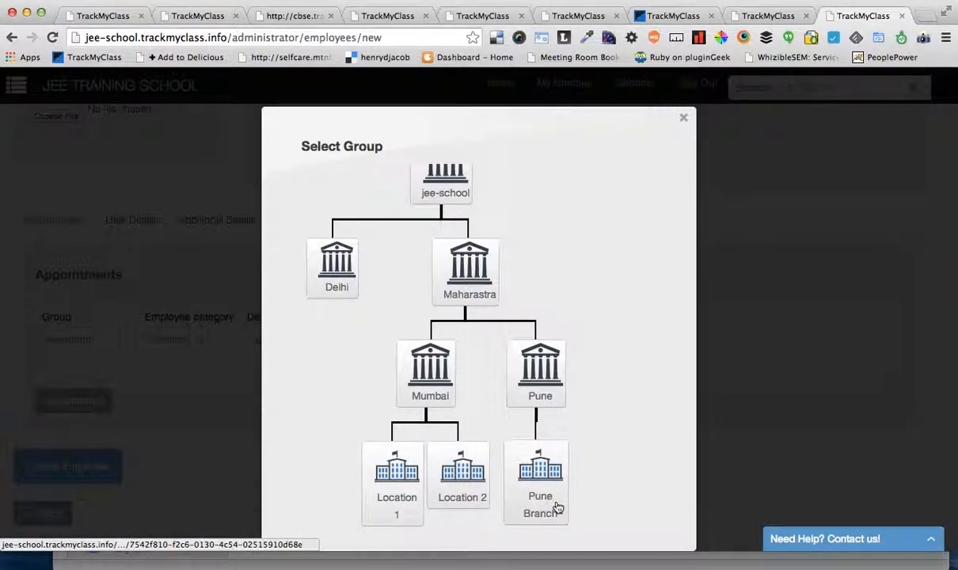
click(684, 122)
Step: Set the appointment's group to Location 1, keeping the employee category Teaching and the designation Junior Trainer
click(106, 365)
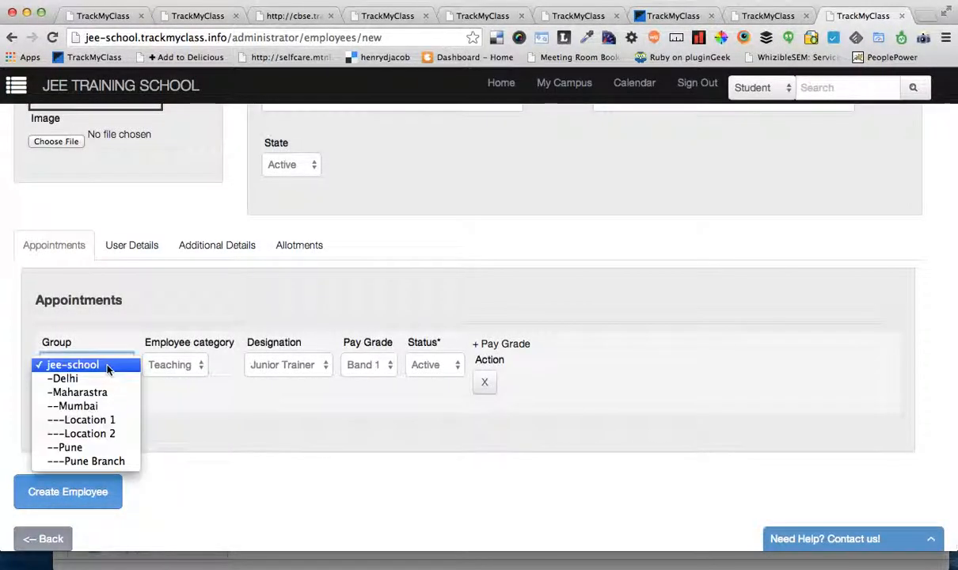
click(103, 419)
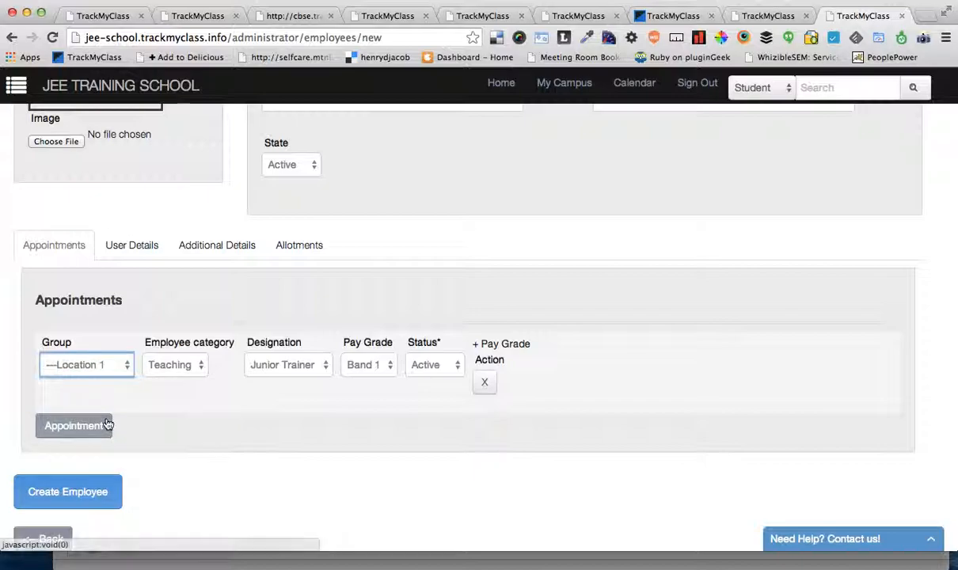
click(194, 365)
click(194, 364)
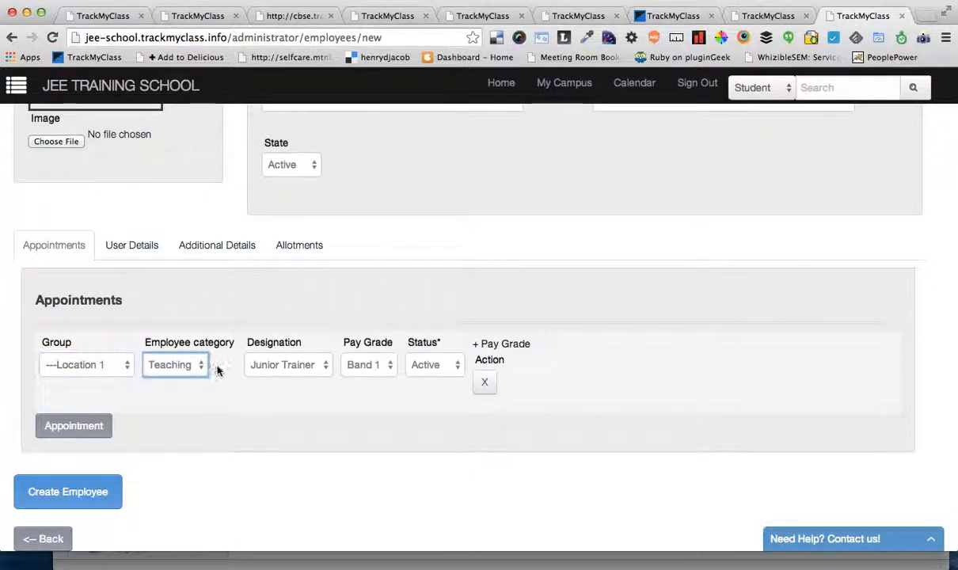
click(295, 365)
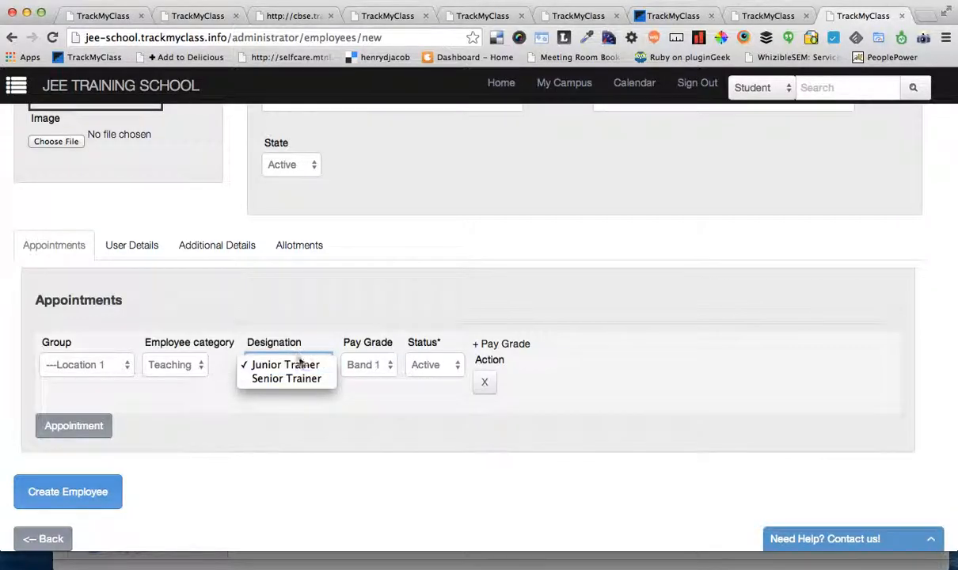
click(322, 354)
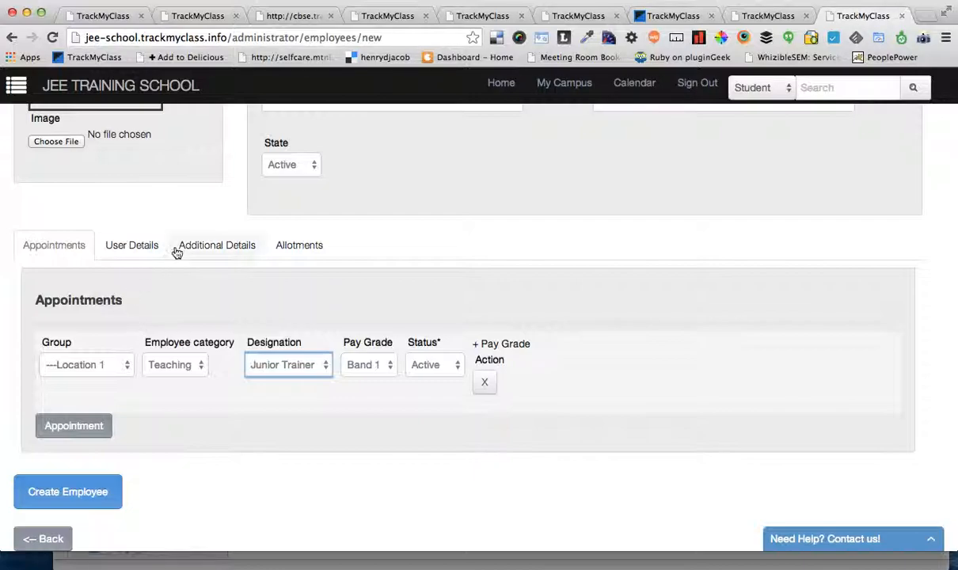
Step: Enable a user account for the new employee in the user details and check its email and phone fields
click(133, 246)
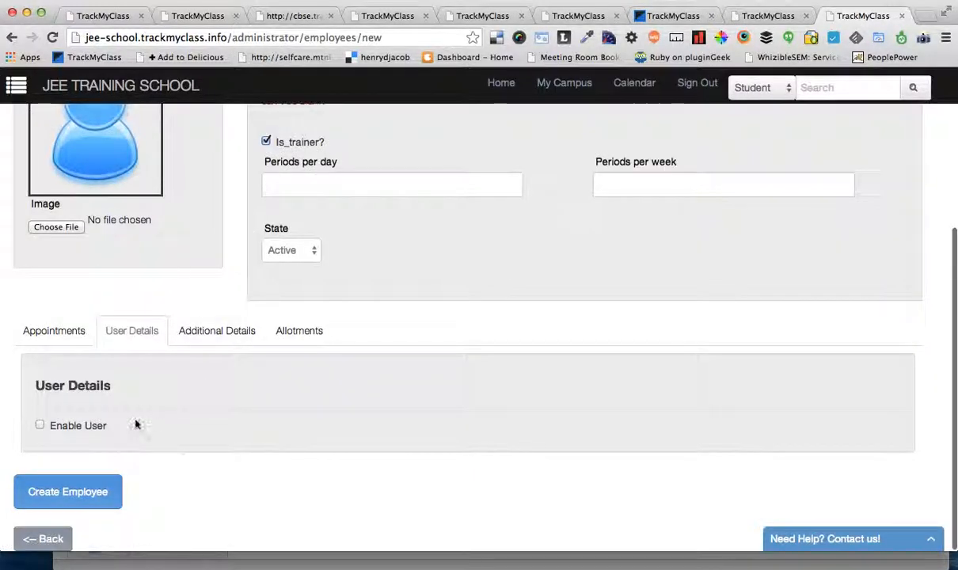
click(99, 425)
scroll(264, 420, down, 2)
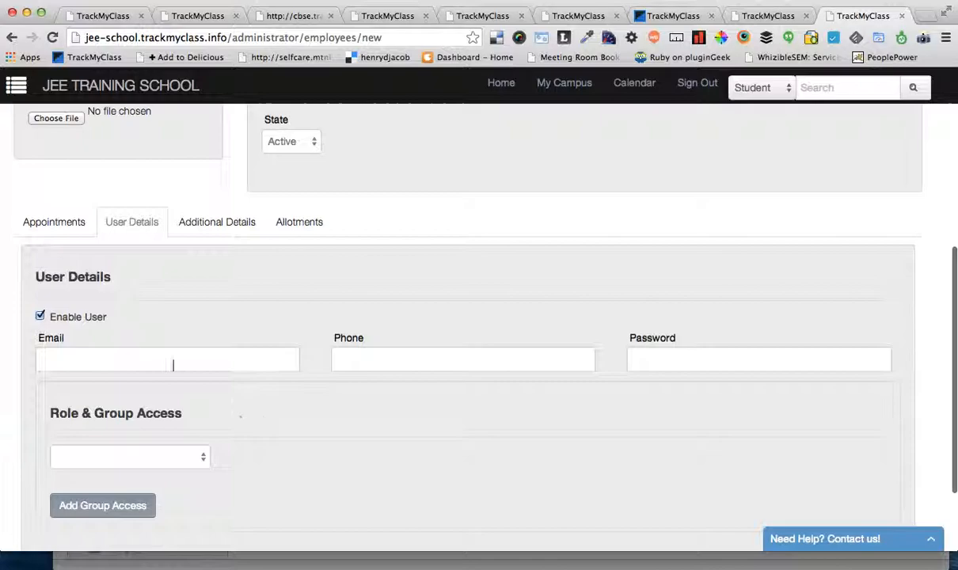
click(96, 359)
click(432, 342)
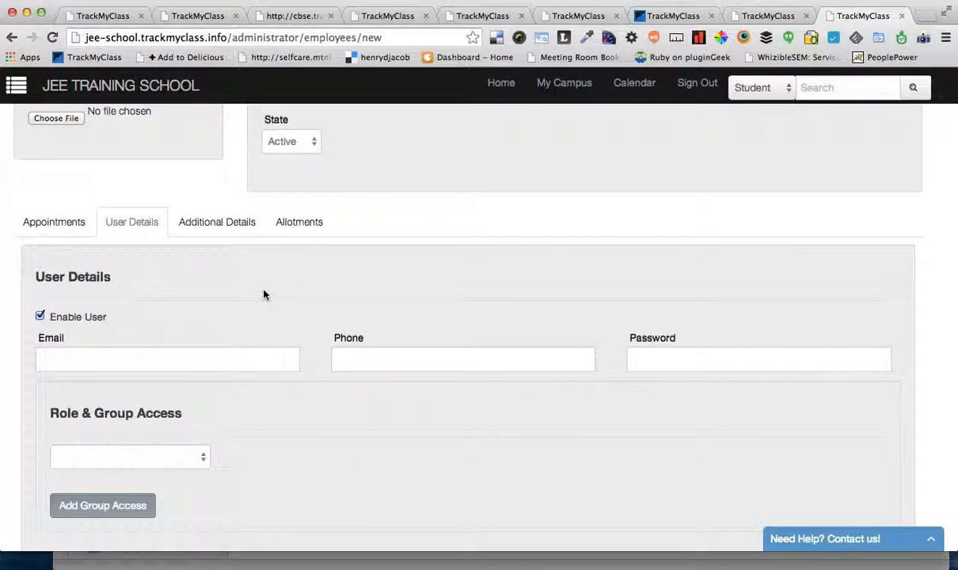
Step: Add an allotment row to the new employee
scroll(264, 294, down, 1)
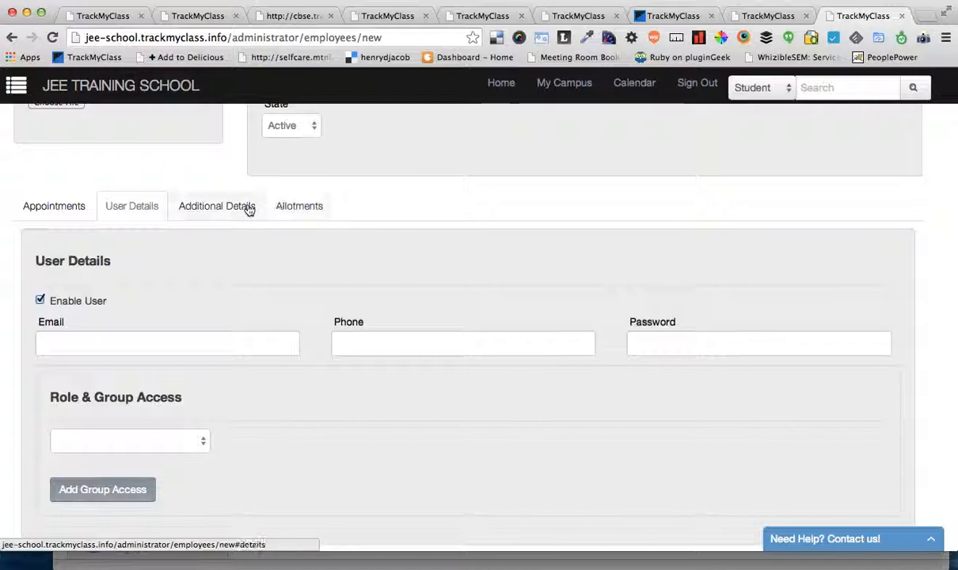
click(297, 207)
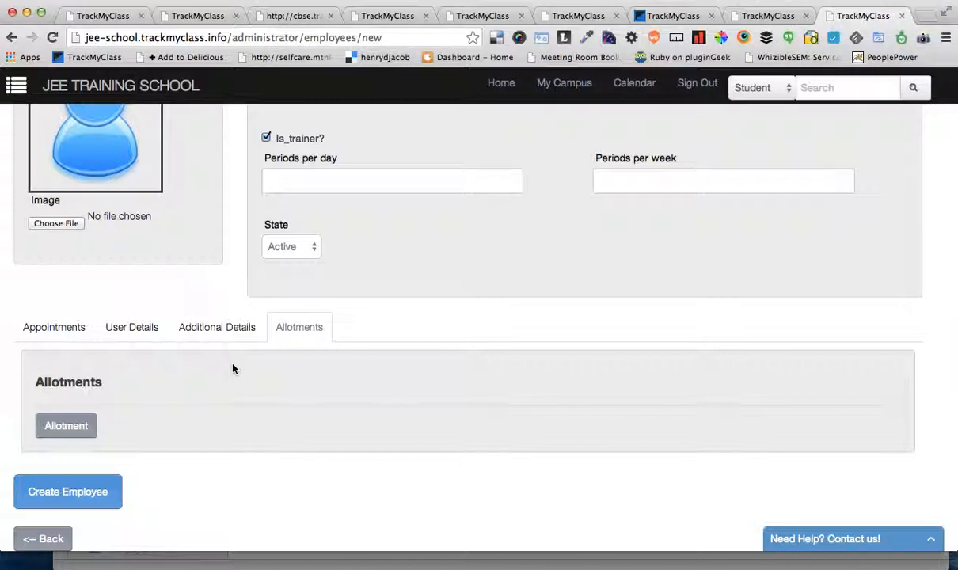
click(67, 425)
scroll(174, 414, down, 2)
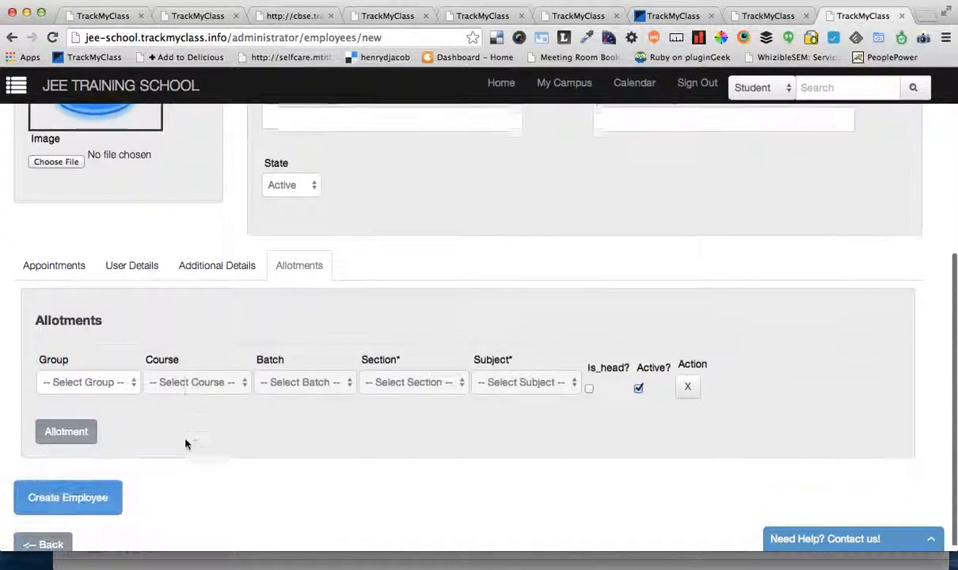
Step: Fill the allotment with group Location 1, course JEE Basic, batch July 2013, section JEEB-A and subject Maths
click(122, 373)
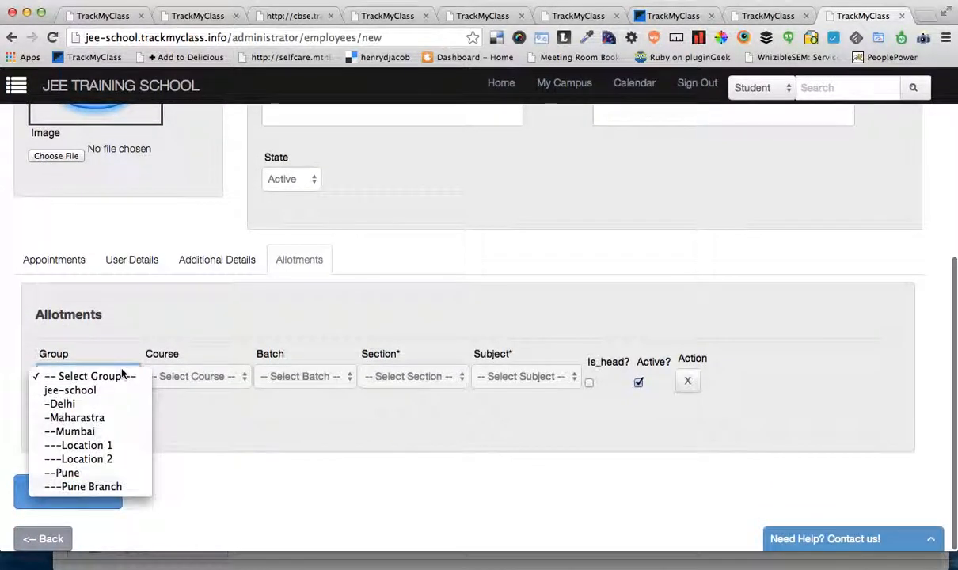
click(98, 449)
click(190, 376)
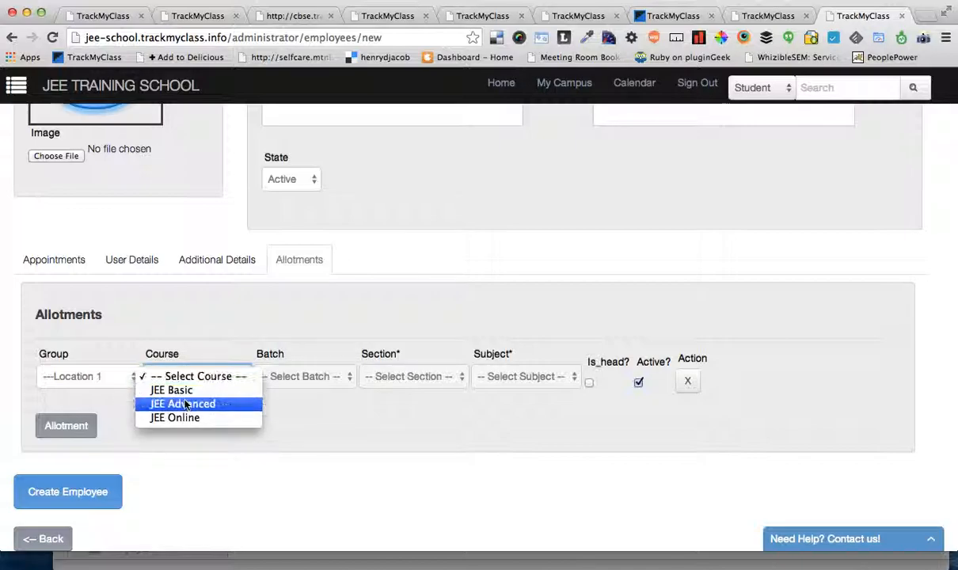
click(201, 389)
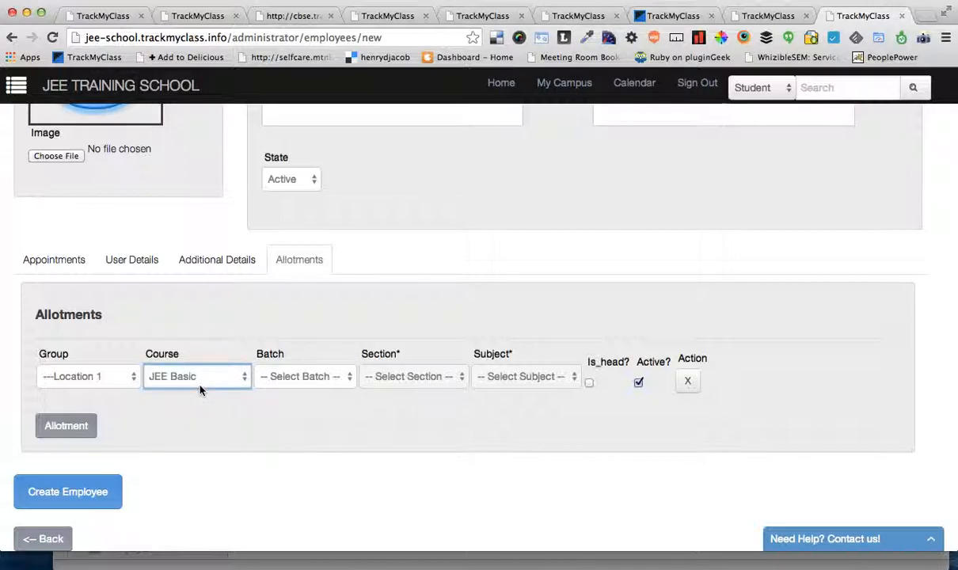
click(285, 377)
click(317, 395)
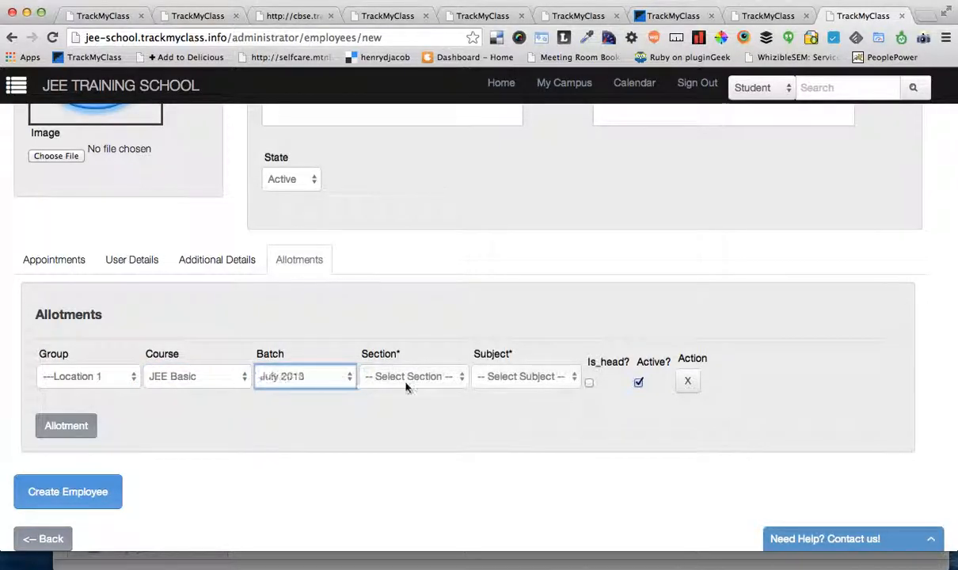
click(406, 386)
click(384, 389)
click(501, 379)
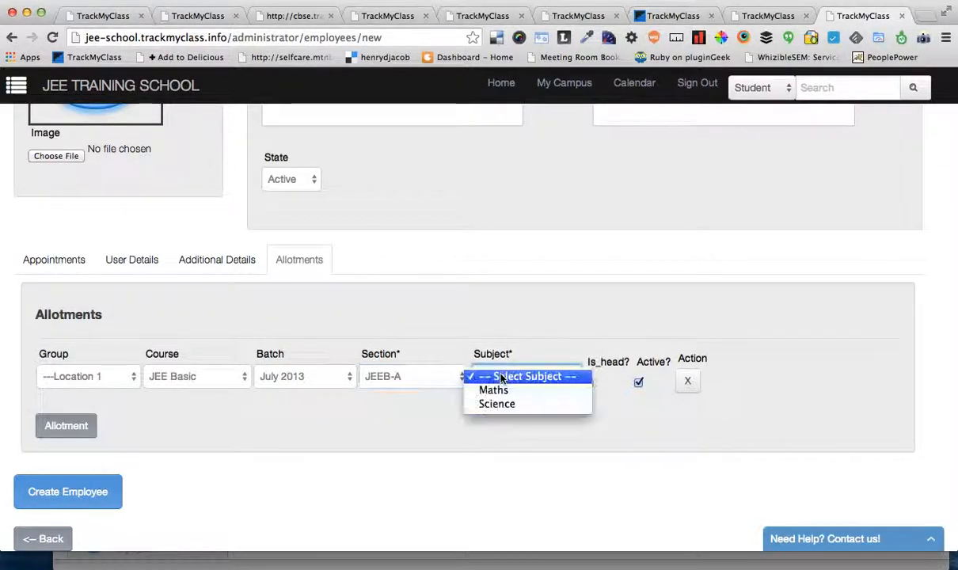
click(493, 389)
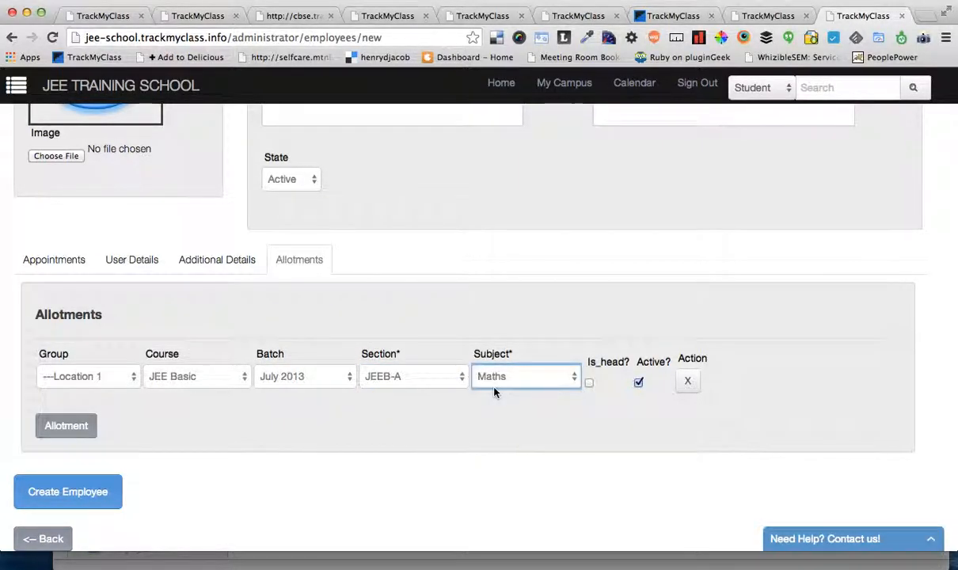
Step: Add a second allotment row to the new employee and set its group to Location 2
click(86, 425)
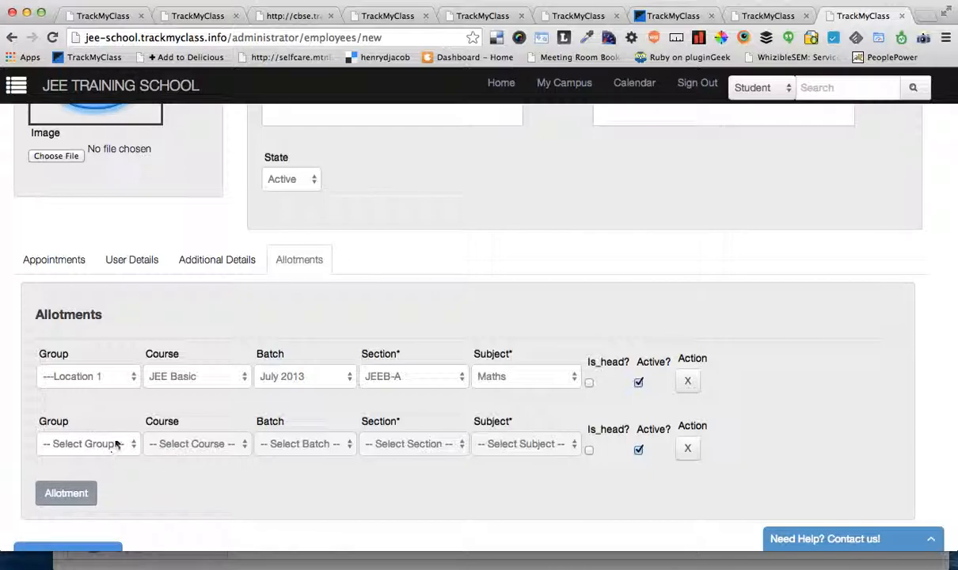
click(113, 447)
click(110, 468)
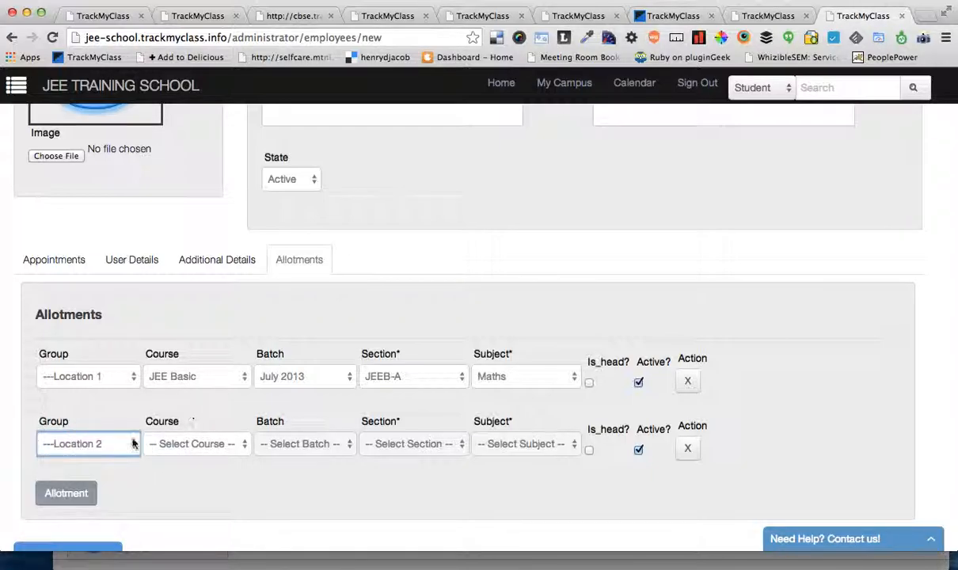
click(136, 439)
click(265, 468)
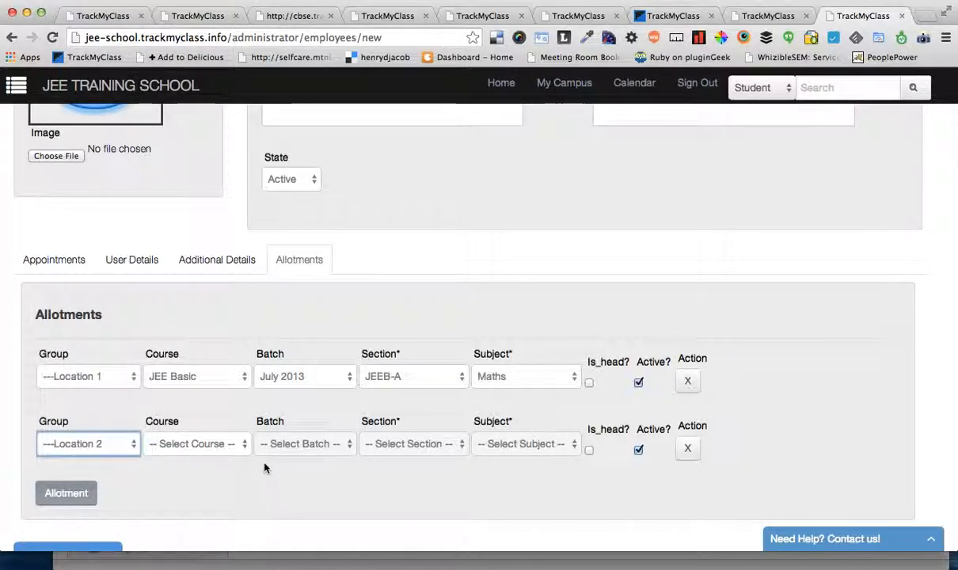
click(69, 277)
click(309, 268)
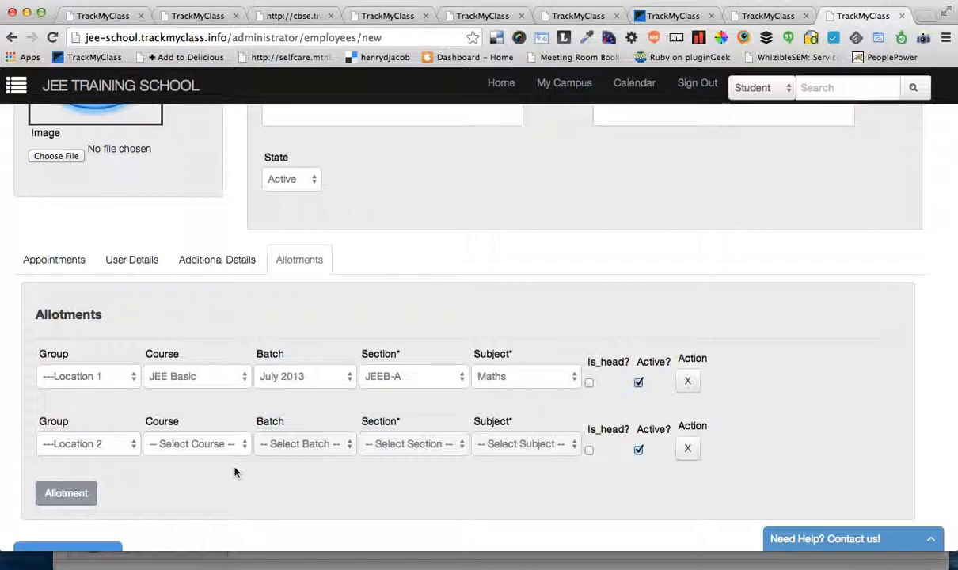
Step: Complete the second allotment with course JEE Basic, batch 2013, section JEEB-A and subject Maths
click(171, 448)
click(177, 459)
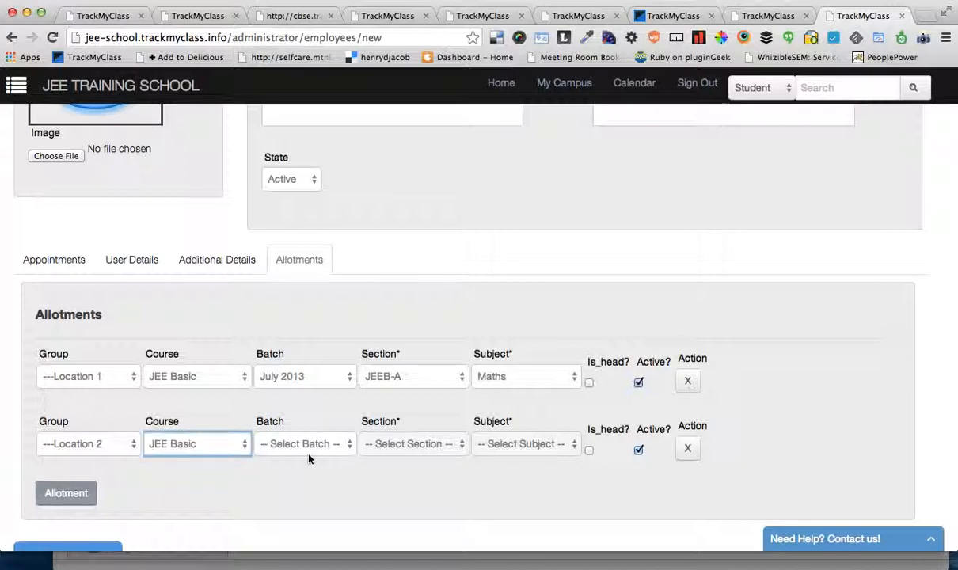
click(309, 444)
click(299, 458)
click(404, 442)
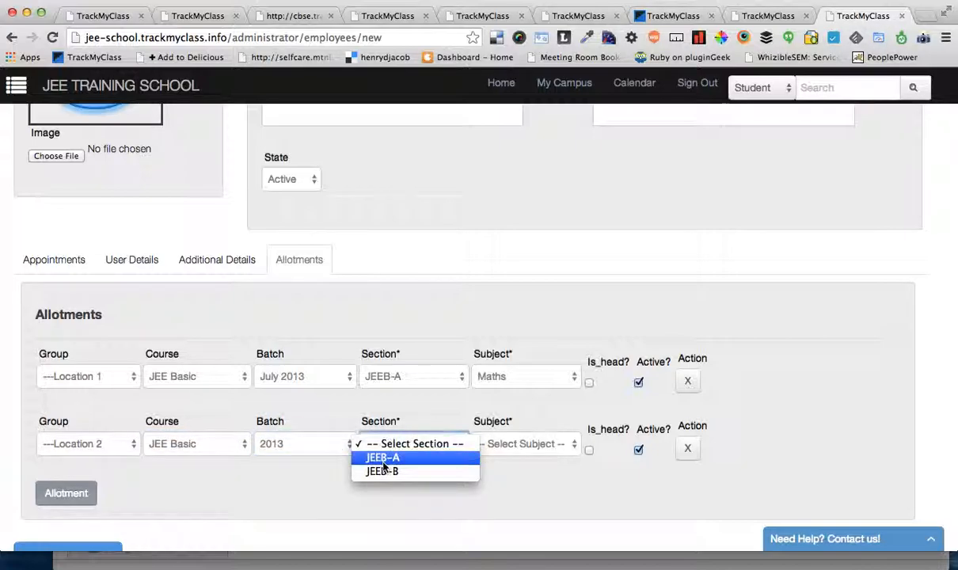
click(380, 457)
click(518, 445)
click(515, 458)
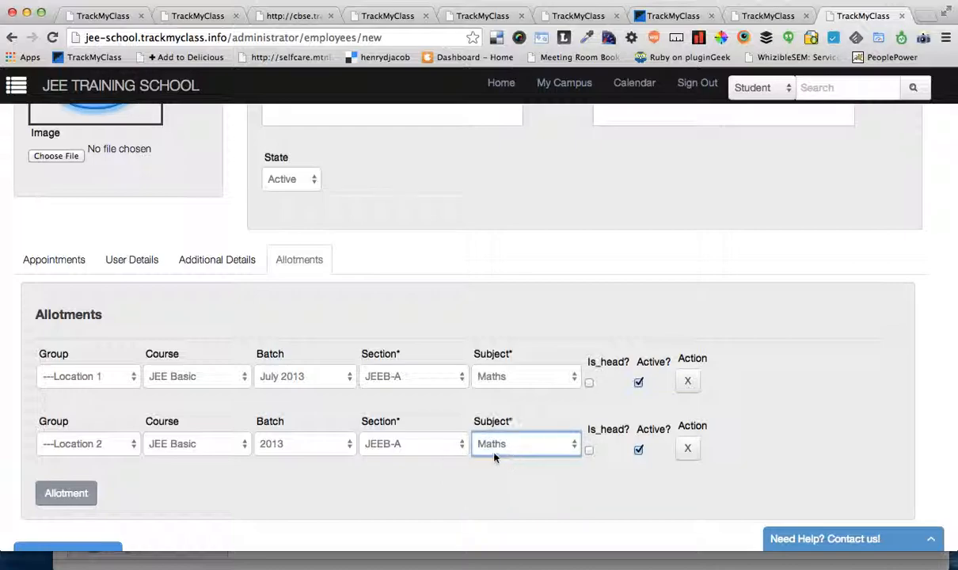
Step: Add a third allotment with group Location 1, course JEE Advanced and batch JEE Advanved 2013
click(58, 497)
scroll(56, 500, down, 2)
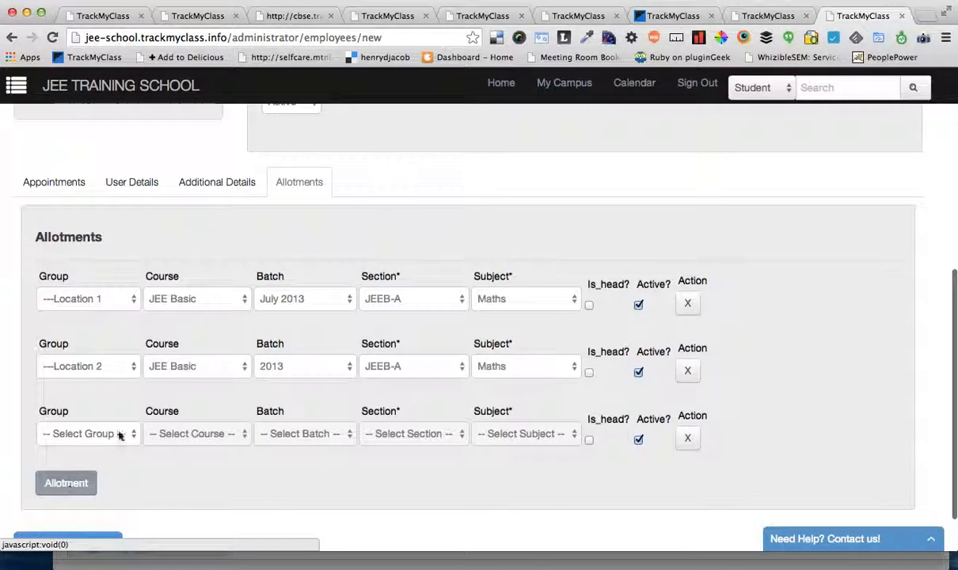
click(87, 433)
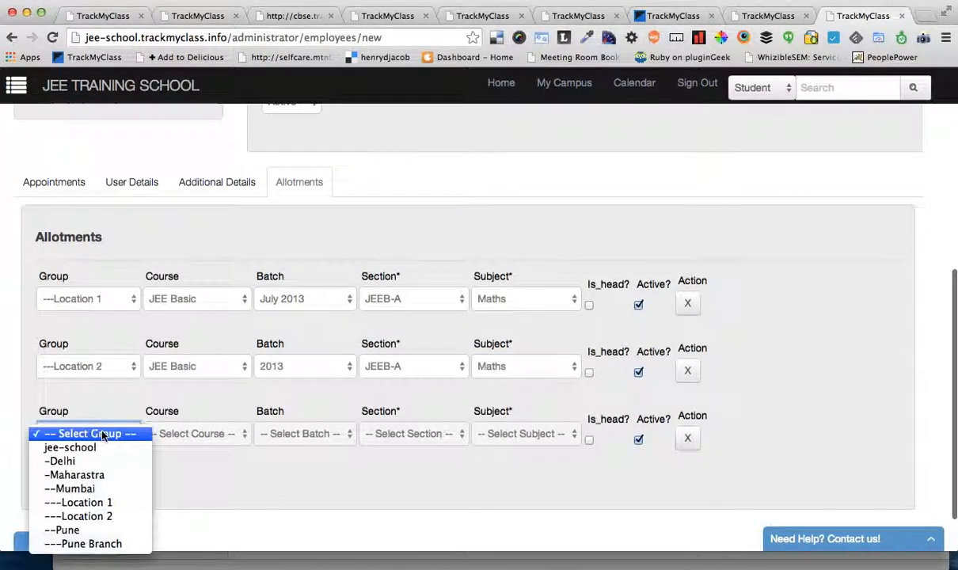
click(87, 502)
click(183, 433)
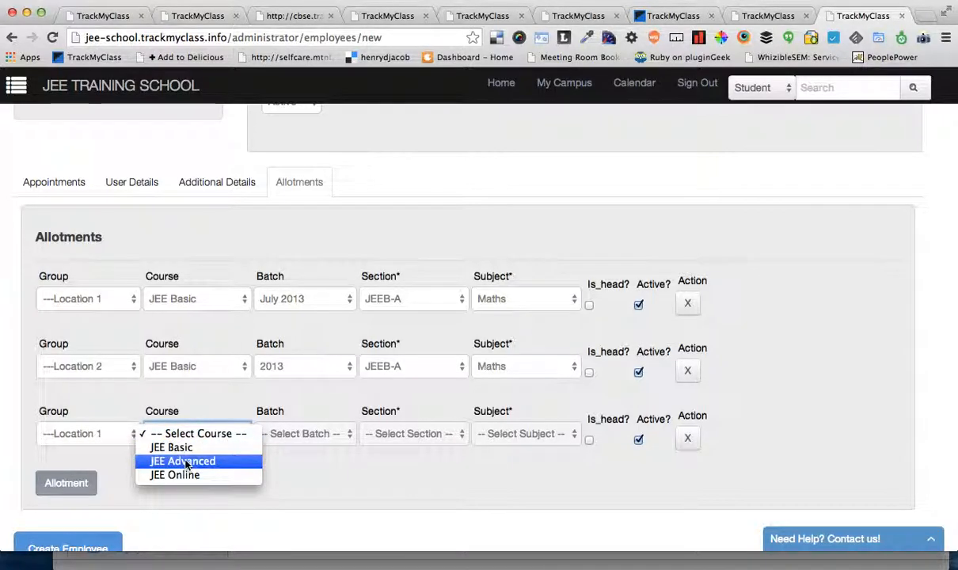
click(186, 463)
click(305, 434)
click(323, 448)
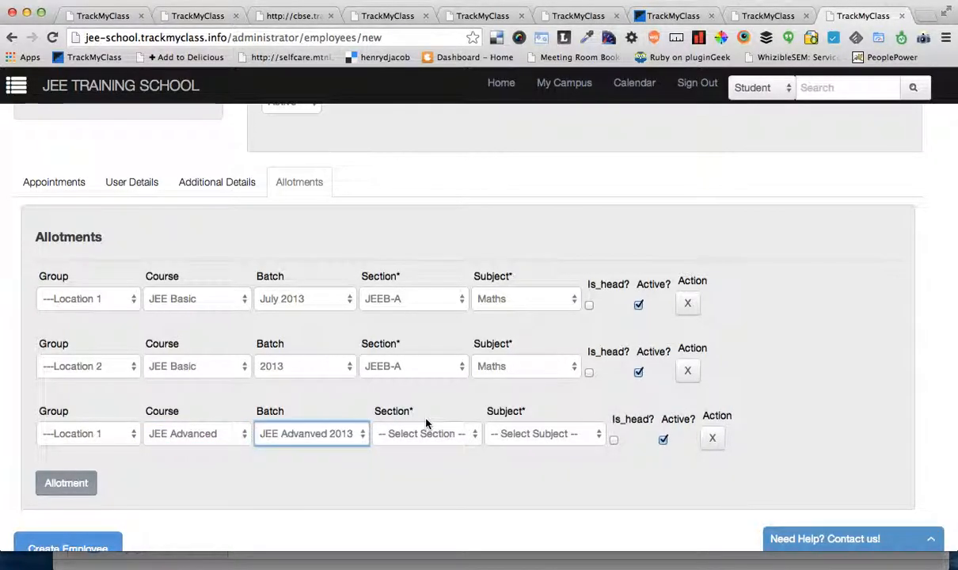
Step: Set the third allotment's section to JJA-A and its subject to JEE Maths Advanced
click(423, 434)
click(459, 445)
click(526, 434)
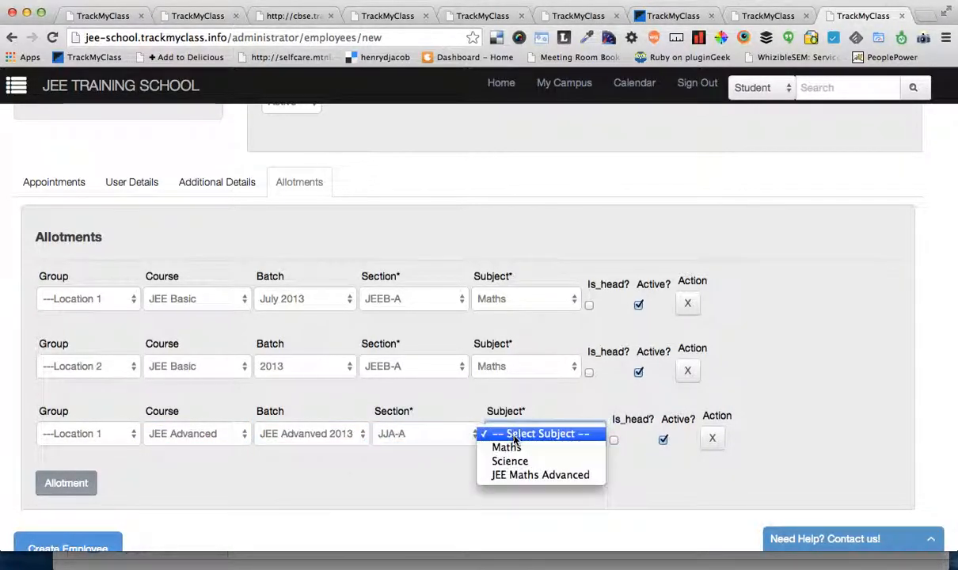
click(516, 460)
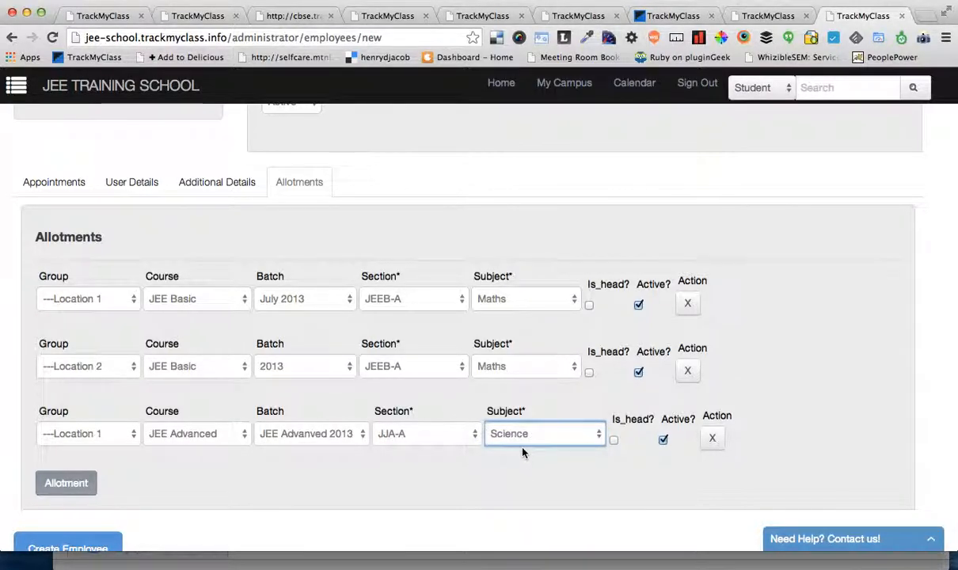
click(522, 435)
click(534, 448)
Step: Review the new employee form from the employee details to the allotments, and check the user details with their login fields
scroll(690, 209, up, 5)
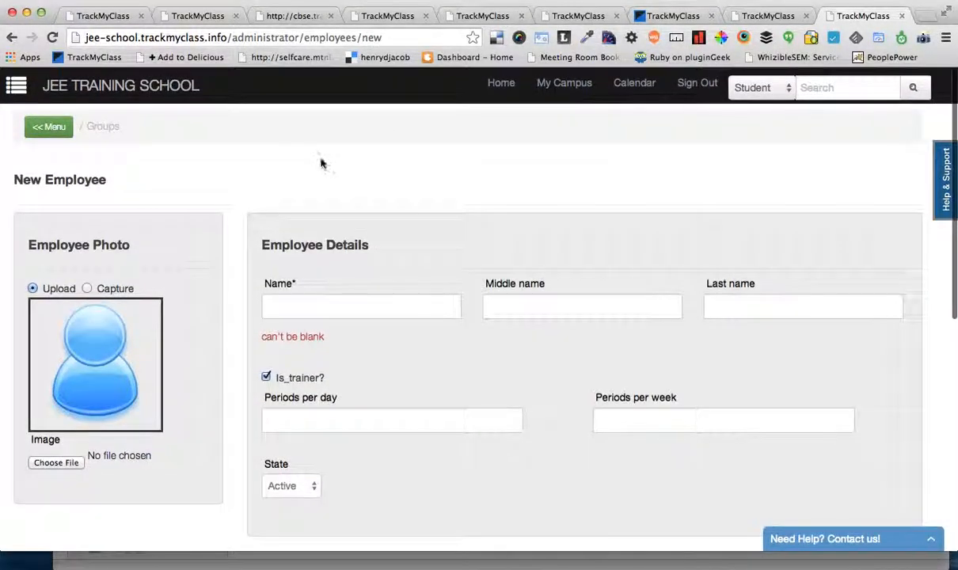
click(47, 129)
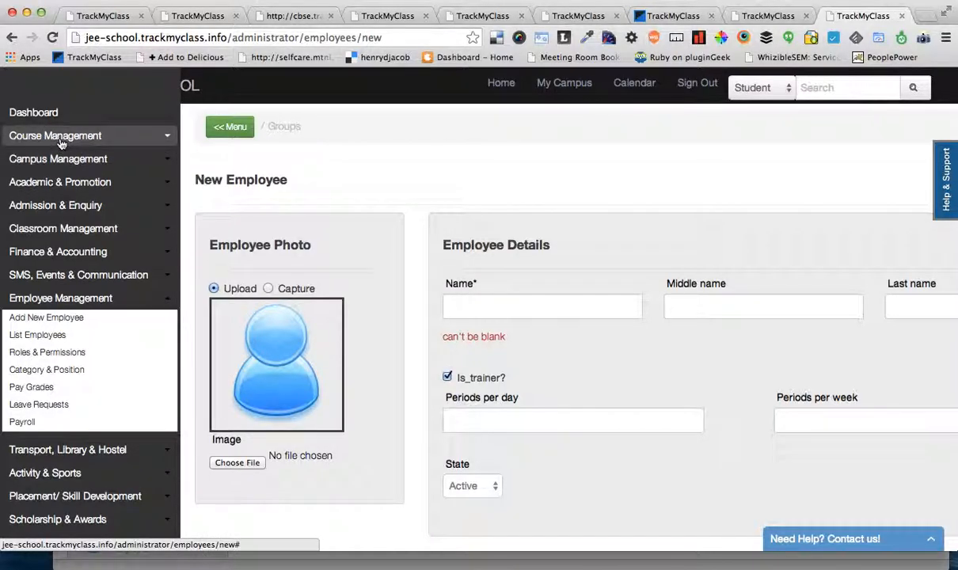
scroll(479, 261, down, 2)
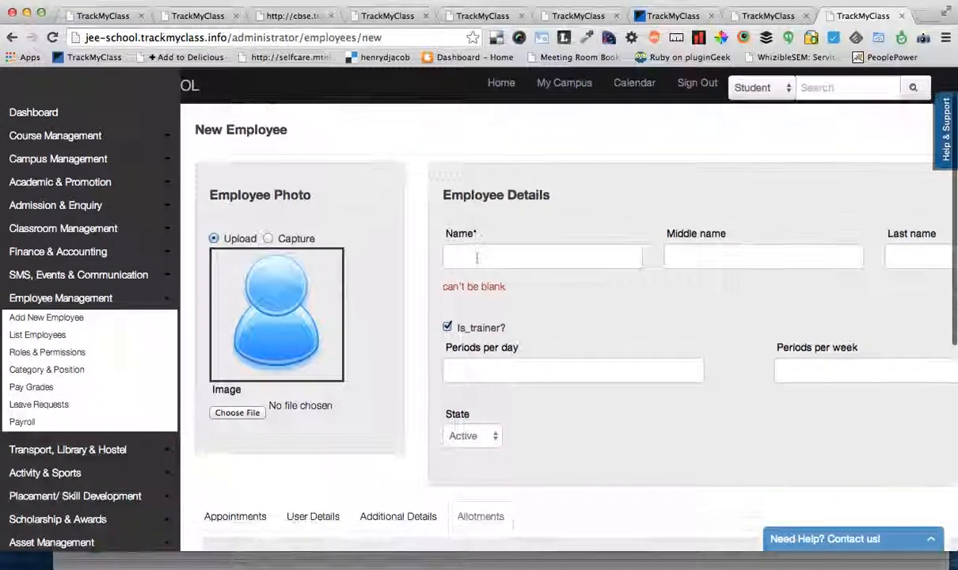
scroll(406, 286, down, 5)
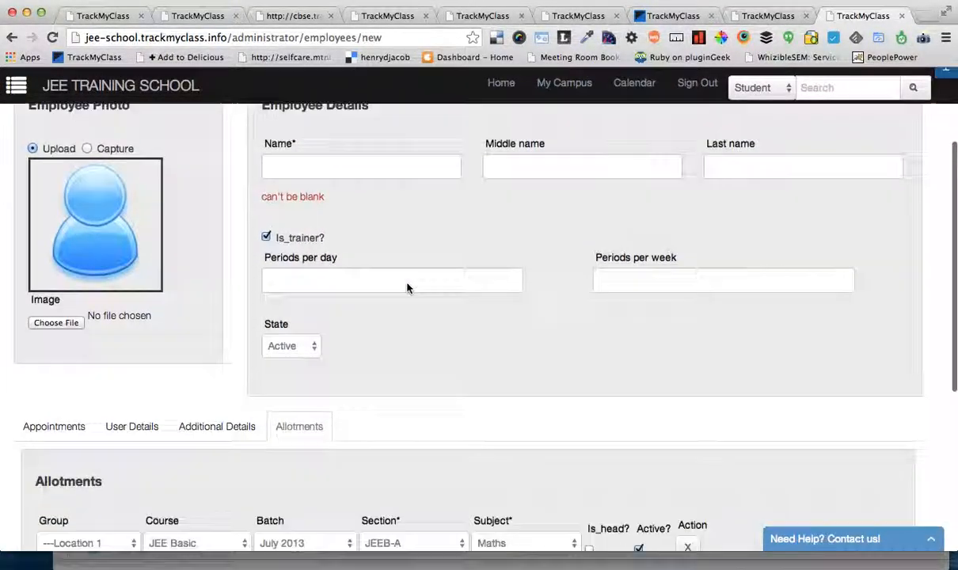
scroll(357, 412, down, 4)
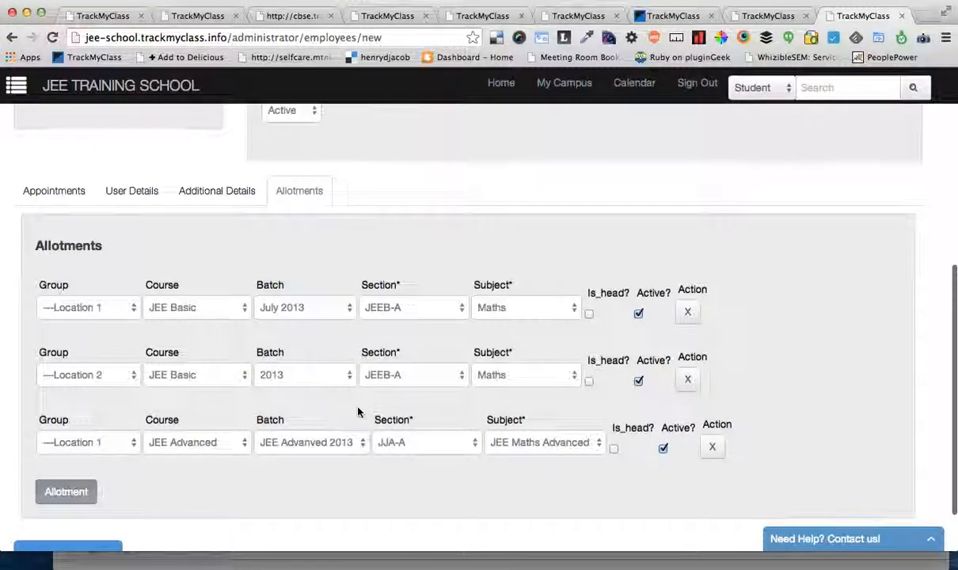
scroll(357, 412, down, 2)
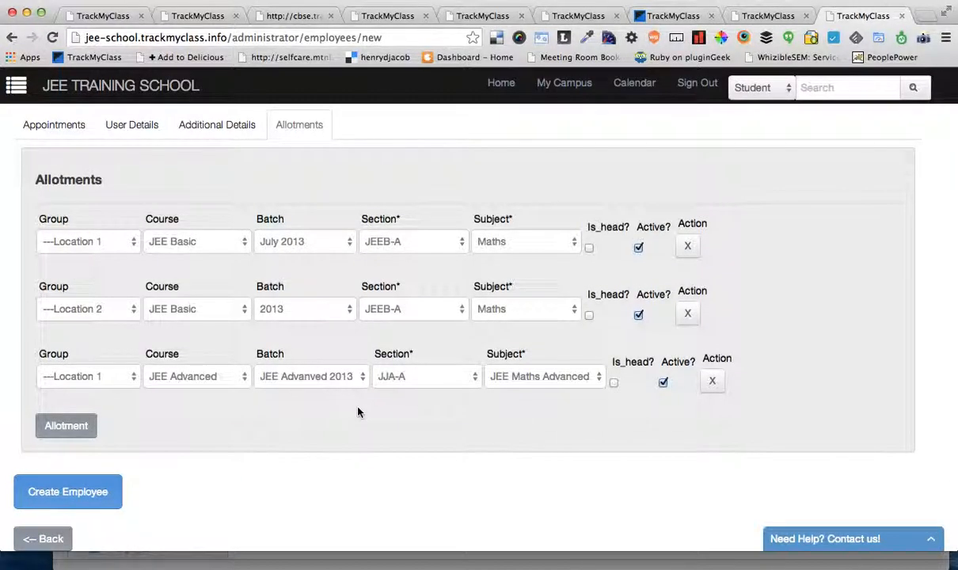
click(145, 133)
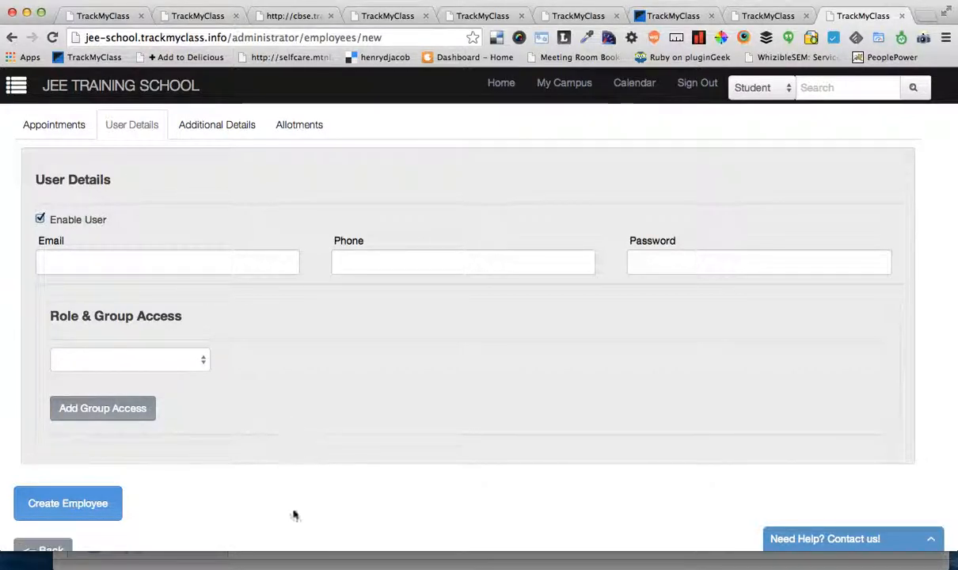
Step: Switch to the trainer's account in Safari and examine the My Class section of the dashboard
click(299, 564)
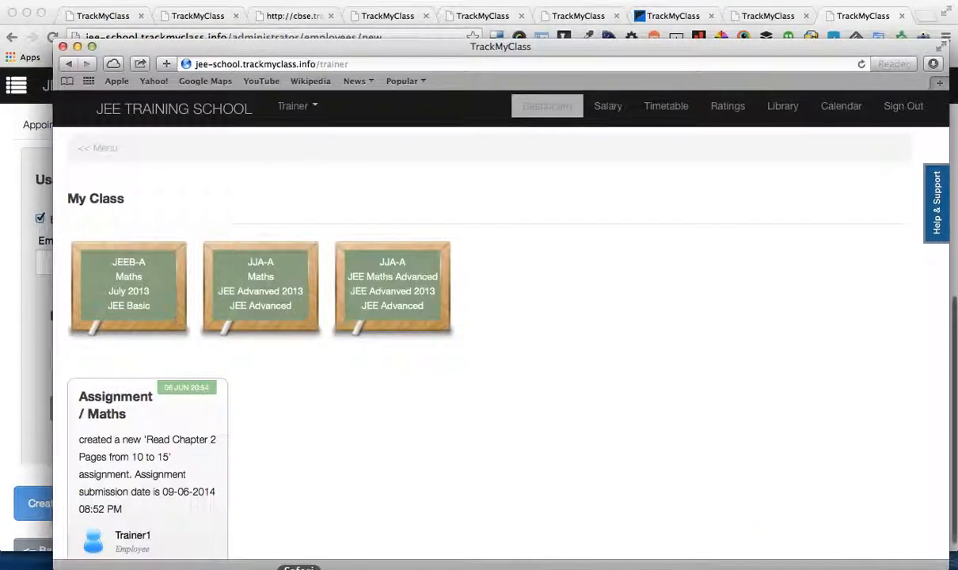
scroll(316, 454, down, 2)
scroll(317, 454, up, 2)
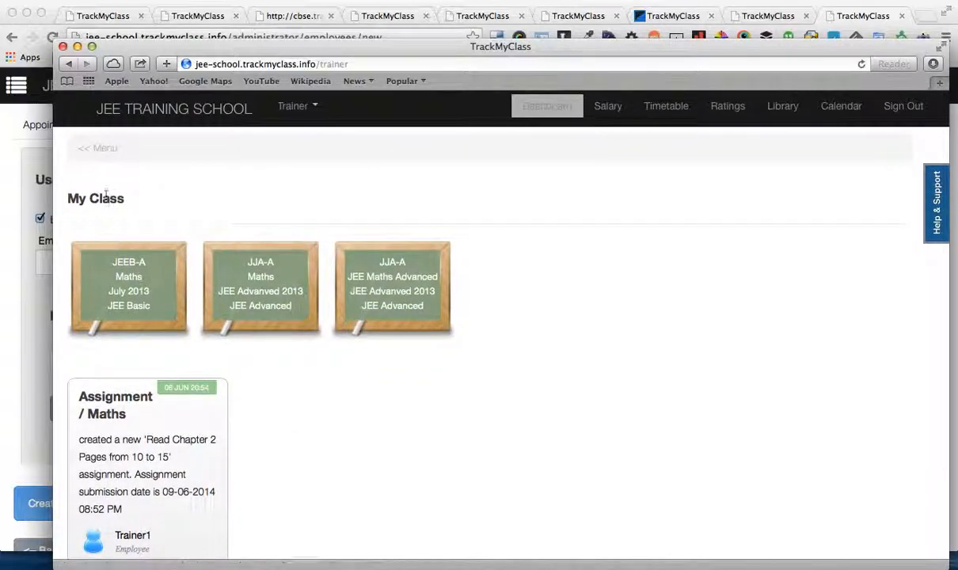
drag(78, 199, 372, 381)
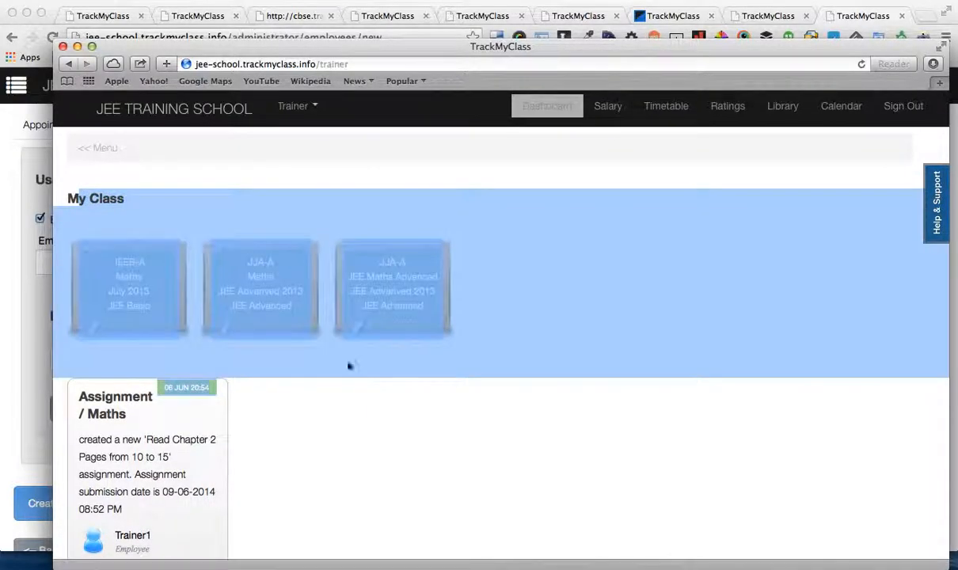
click(273, 222)
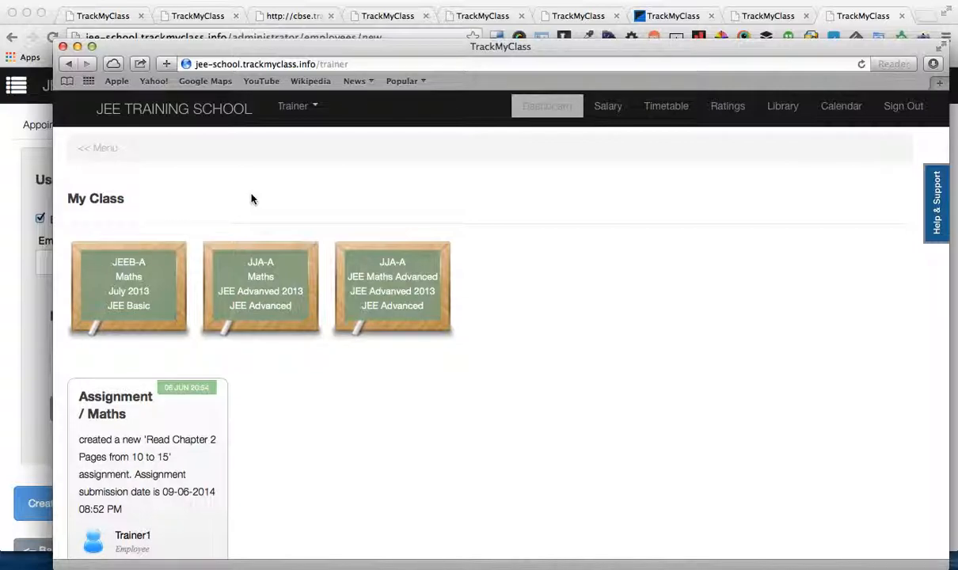
Step: Open the trainer's JEE Basic JEEB-A Maths class and look over the available class actions
click(124, 284)
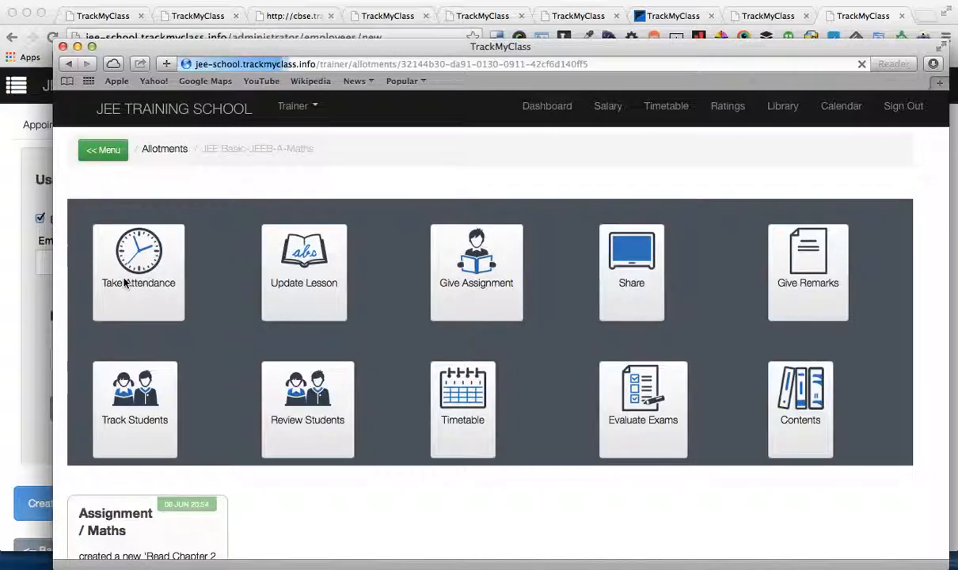
scroll(232, 374, down, 1)
scroll(232, 373, up, 1)
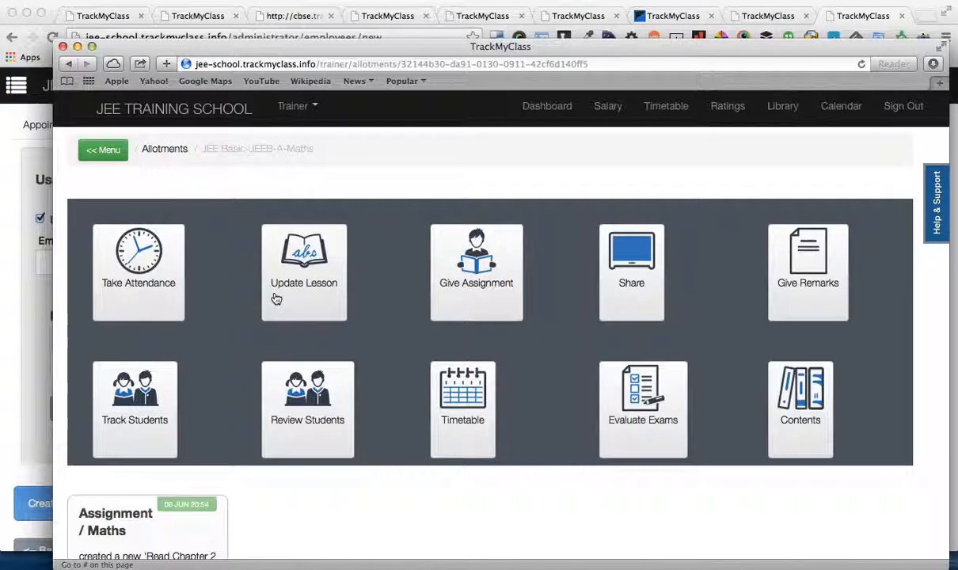
Step: Check the Take Attendance, Update Lesson and Give Assignment options of the Maths class
click(137, 260)
click(137, 259)
click(328, 276)
click(326, 276)
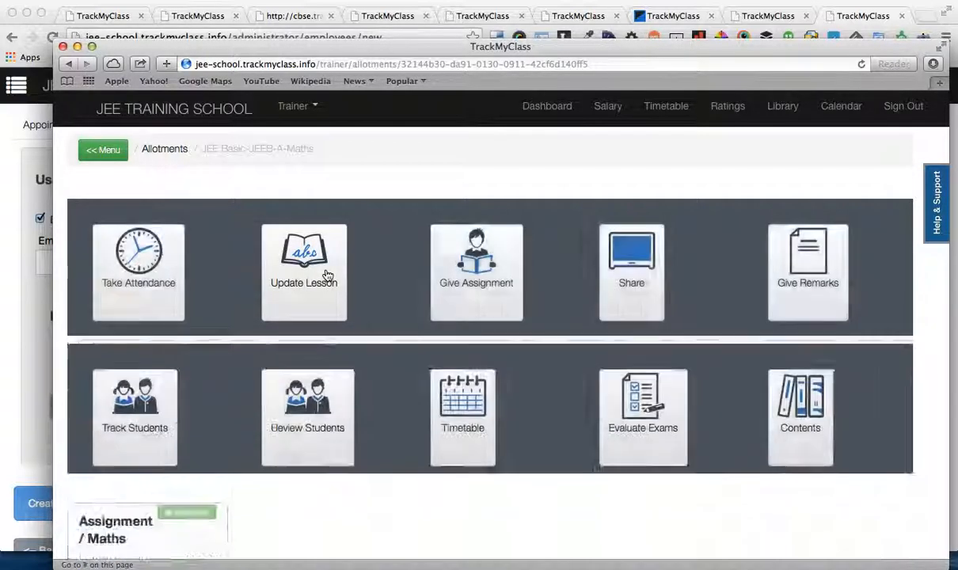
click(528, 266)
click(496, 269)
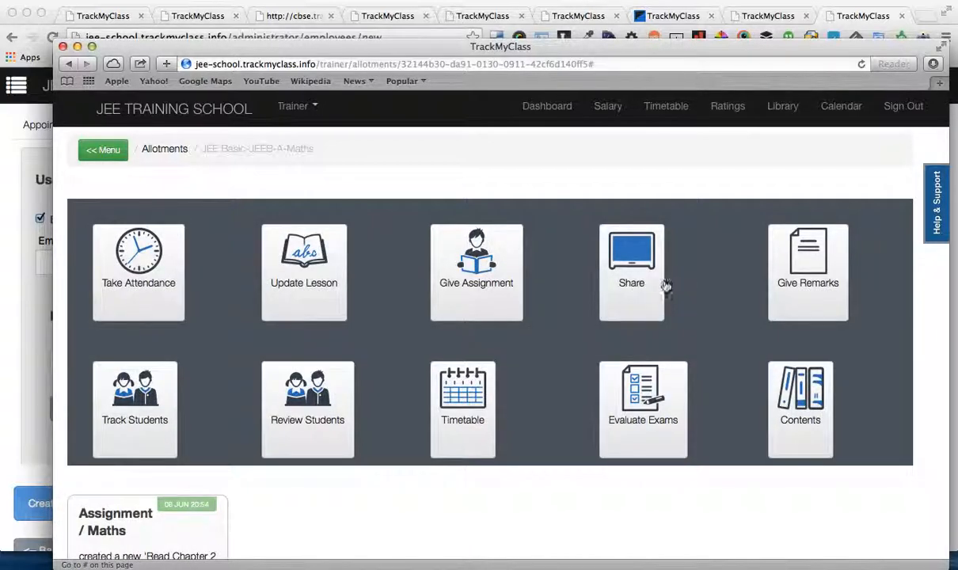
Step: Check the Share options and the student choices under Give Remarks for the Maths class
click(612, 270)
click(609, 270)
click(789, 267)
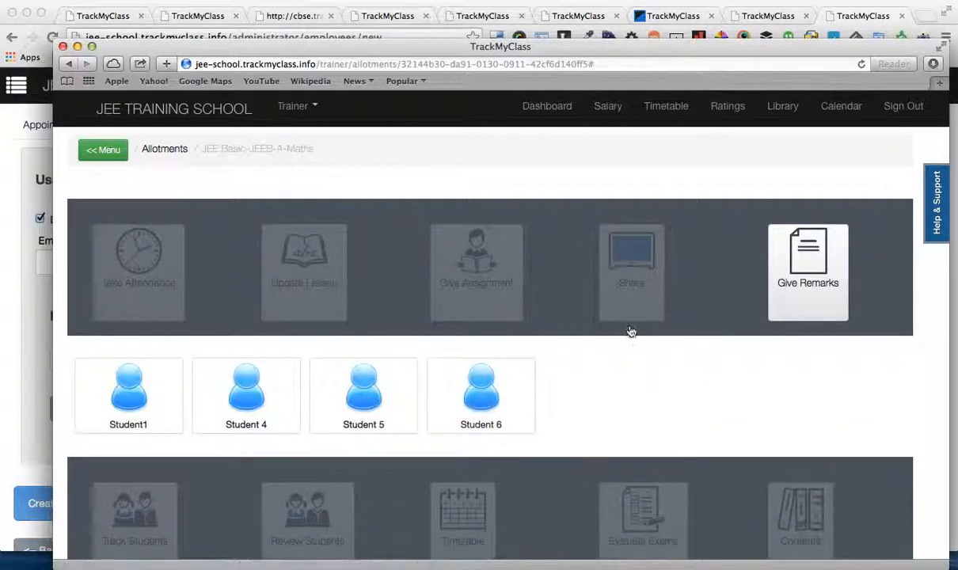
click(806, 274)
Step: Examine the Track Students, Review Students and Timetable options of the Maths class
click(125, 417)
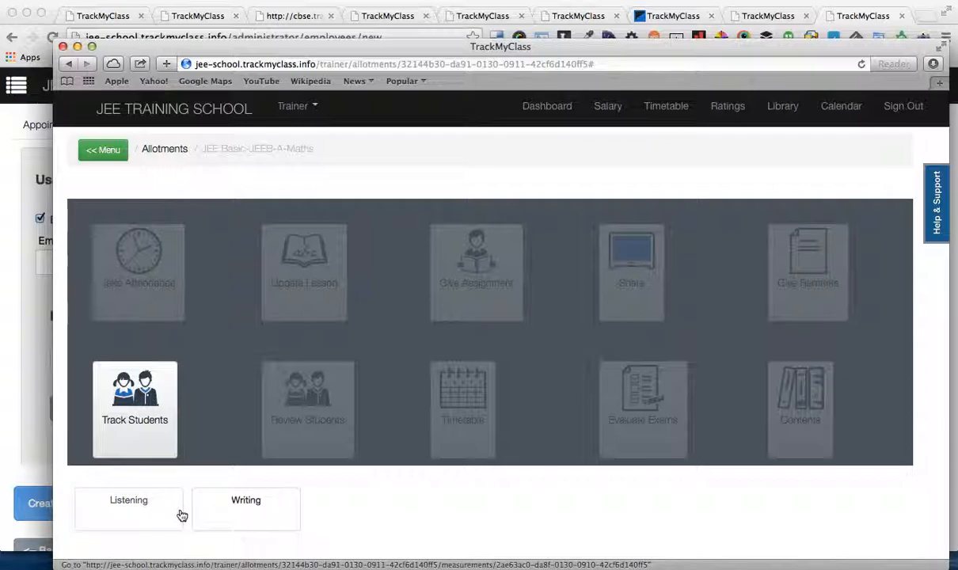
click(309, 436)
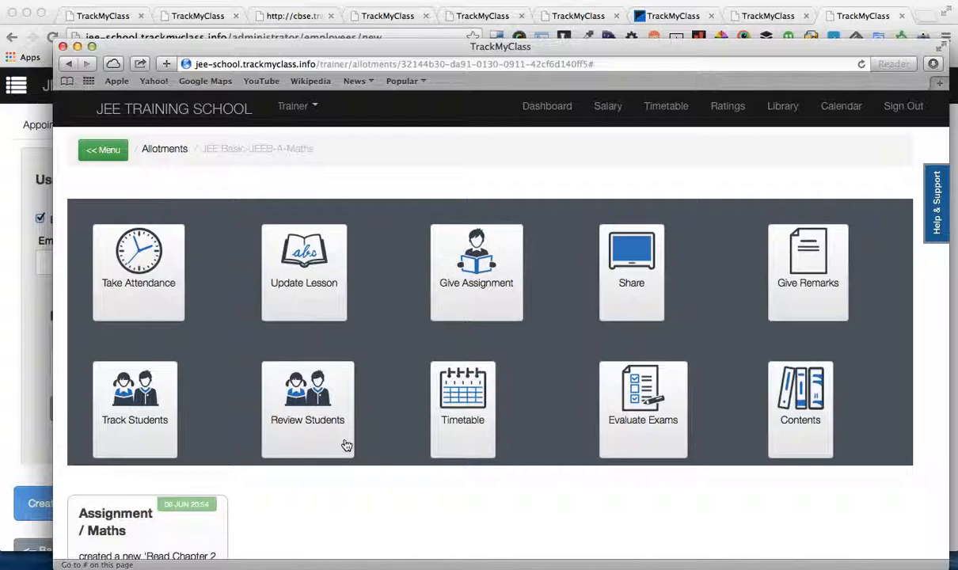
click(309, 421)
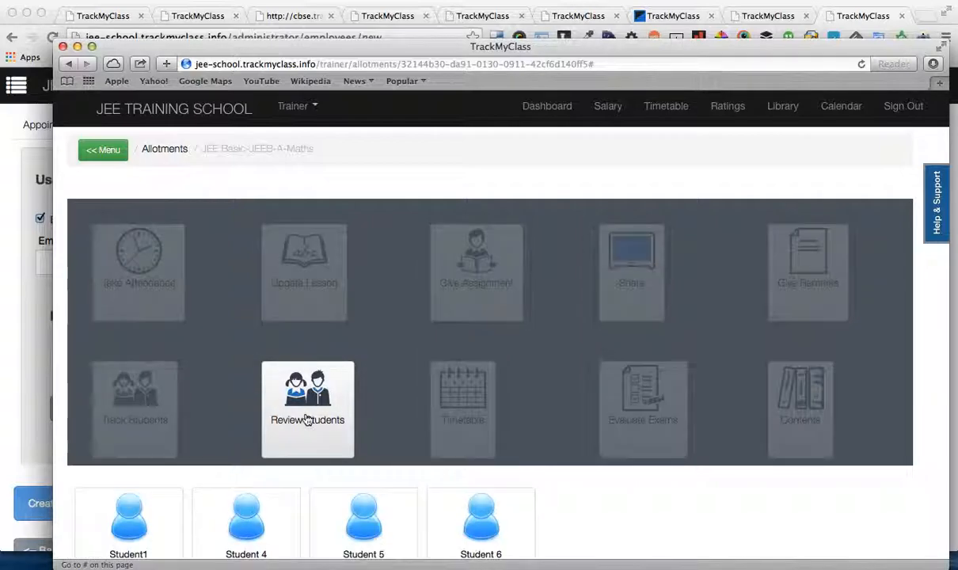
click(307, 419)
scroll(309, 422, down, 1)
click(328, 393)
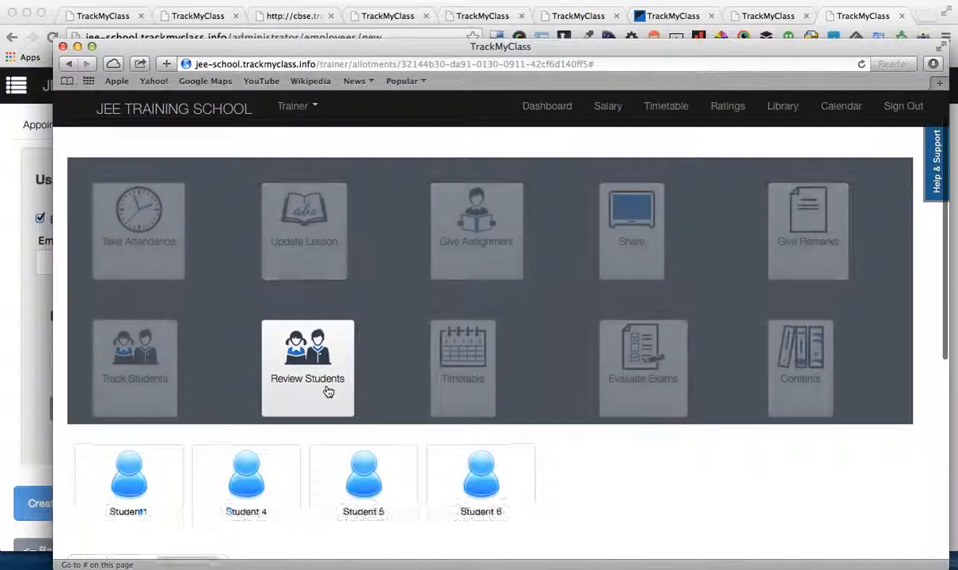
click(320, 385)
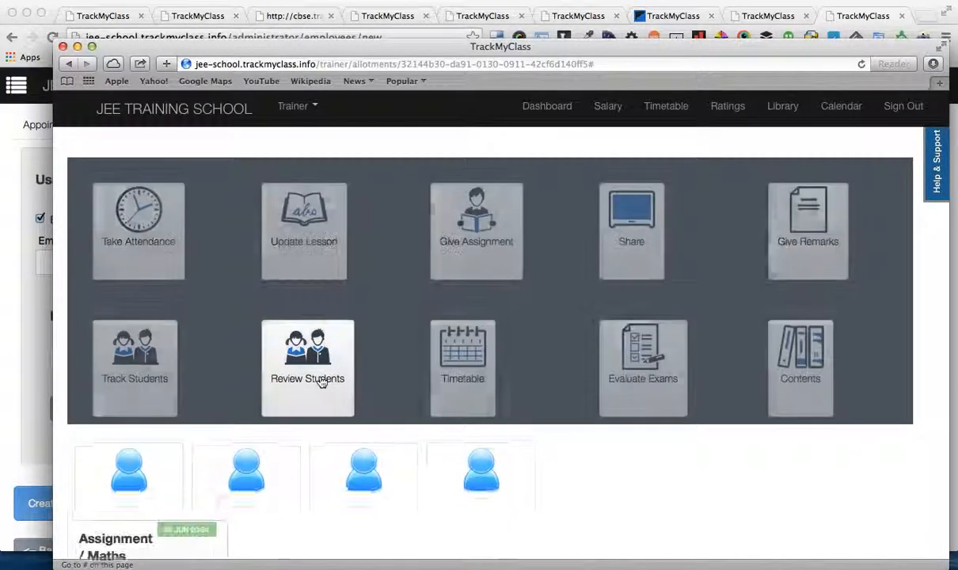
click(465, 380)
click(466, 380)
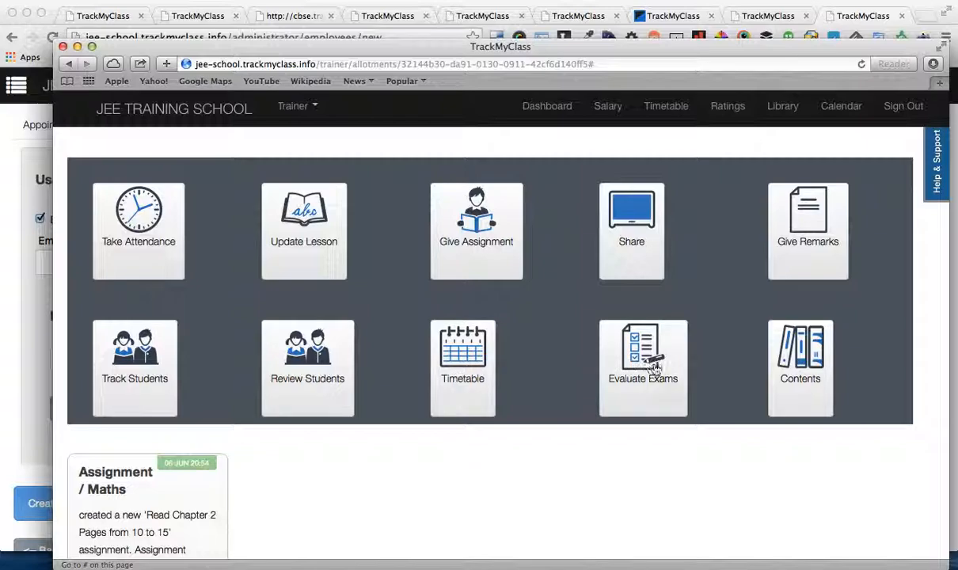
Step: Check the Evaluate Exams and Contents options of the Maths class
click(655, 369)
click(655, 369)
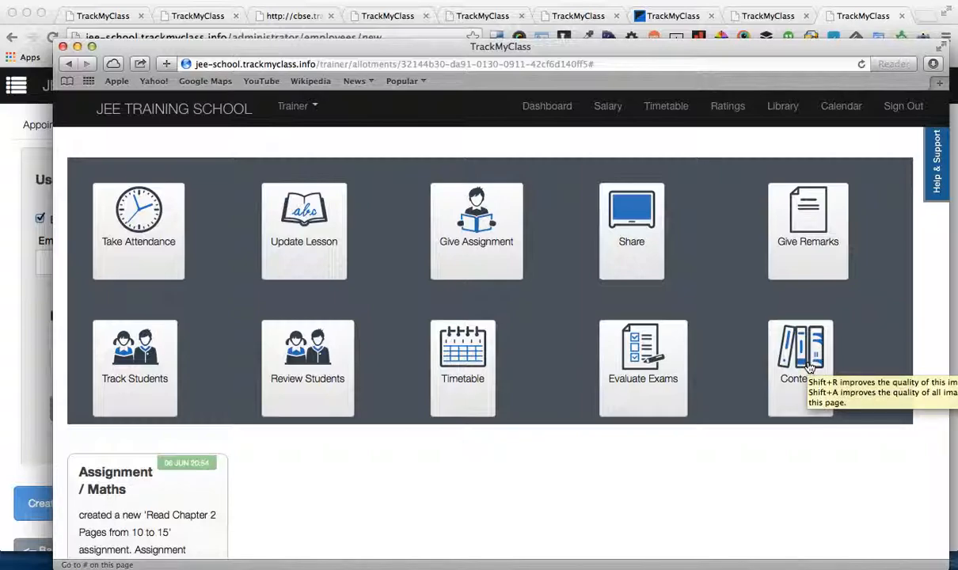
scroll(410, 279, up, 2)
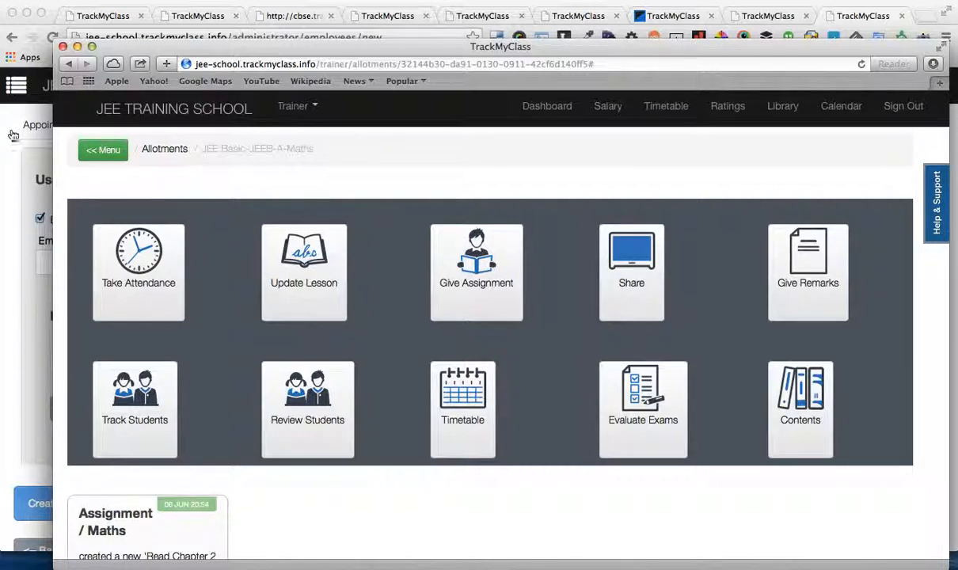
Step: Return to the administrator window and open the list of all courses
click(12, 179)
scroll(13, 182, up, 3)
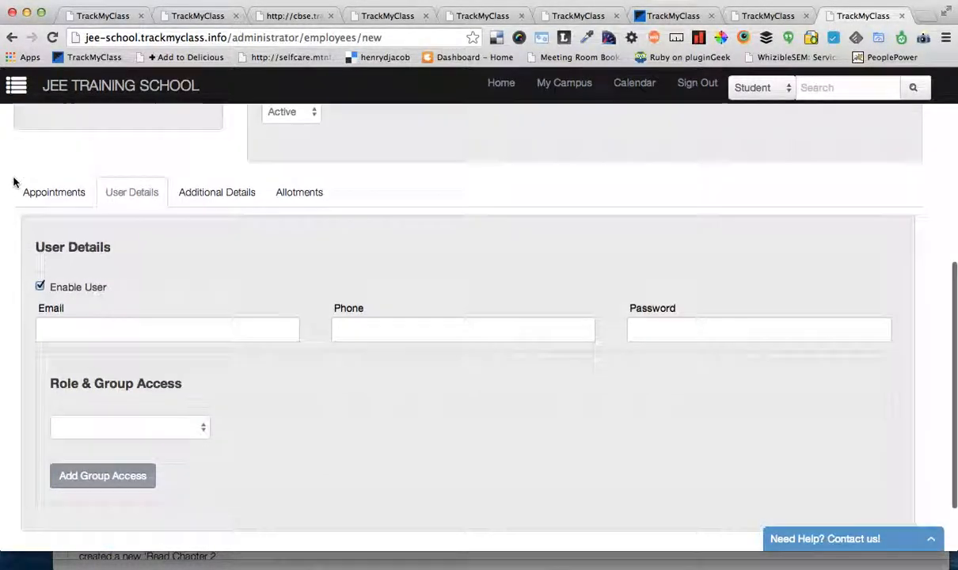
scroll(13, 182, up, 8)
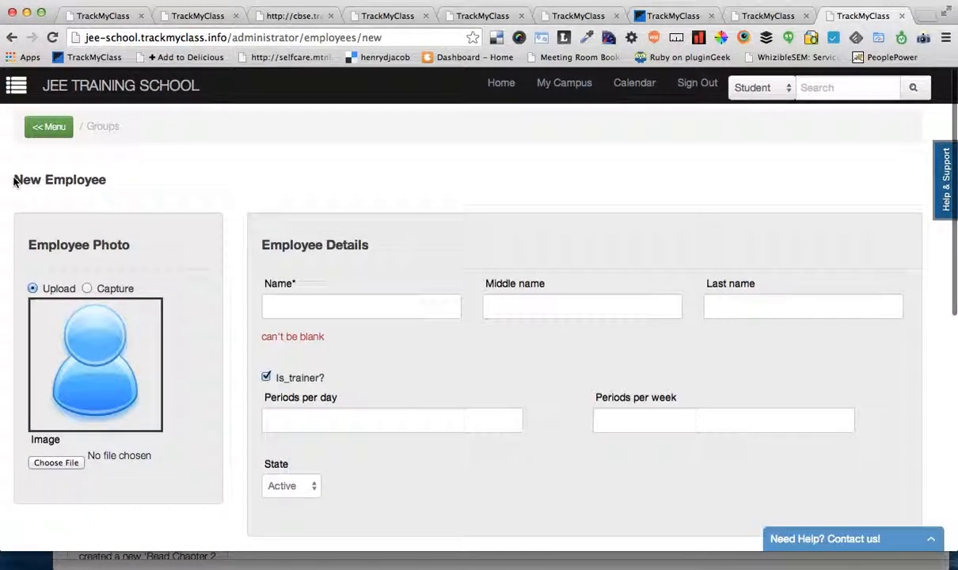
click(49, 127)
click(45, 137)
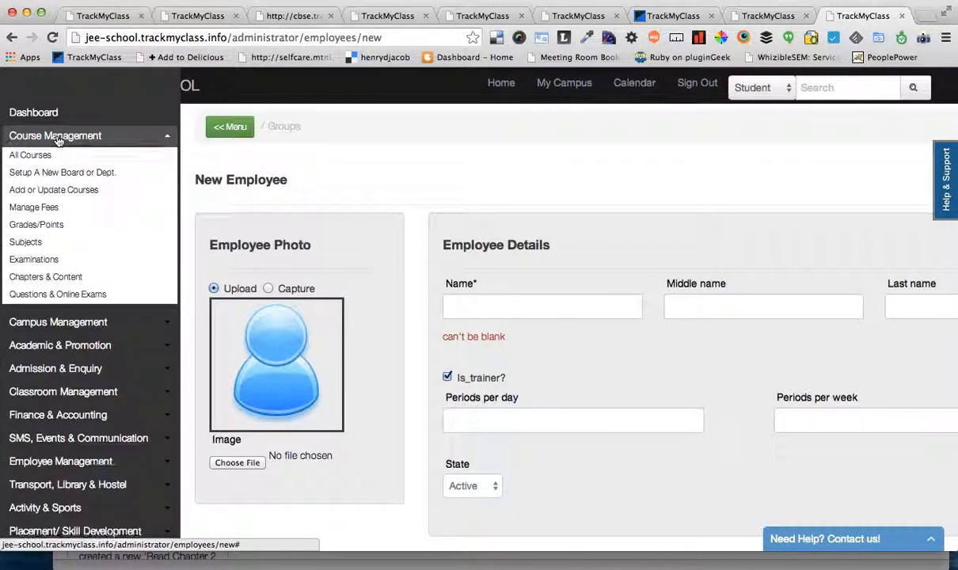
click(40, 156)
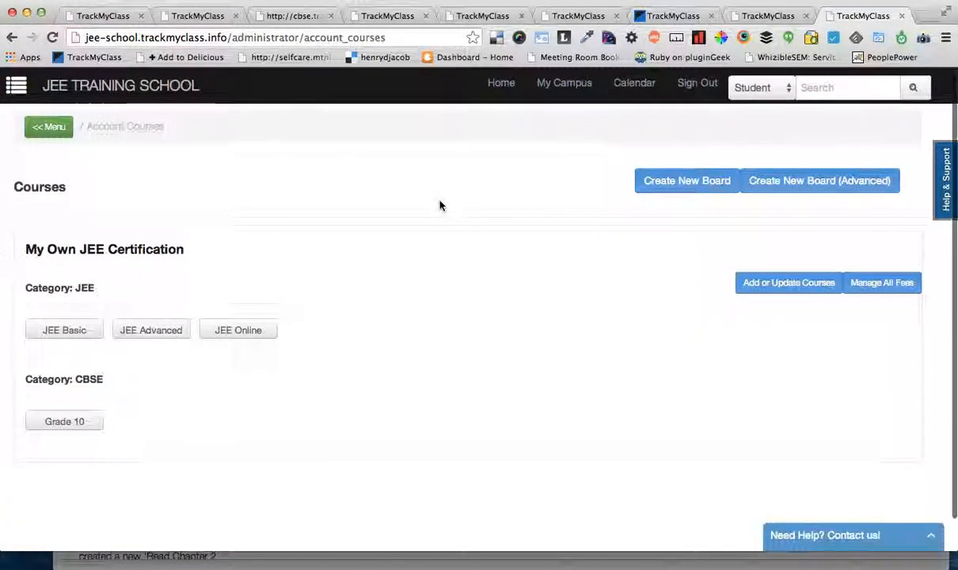
Step: Open the JEE Basic course and look over its subjects
scroll(440, 206, down, 1)
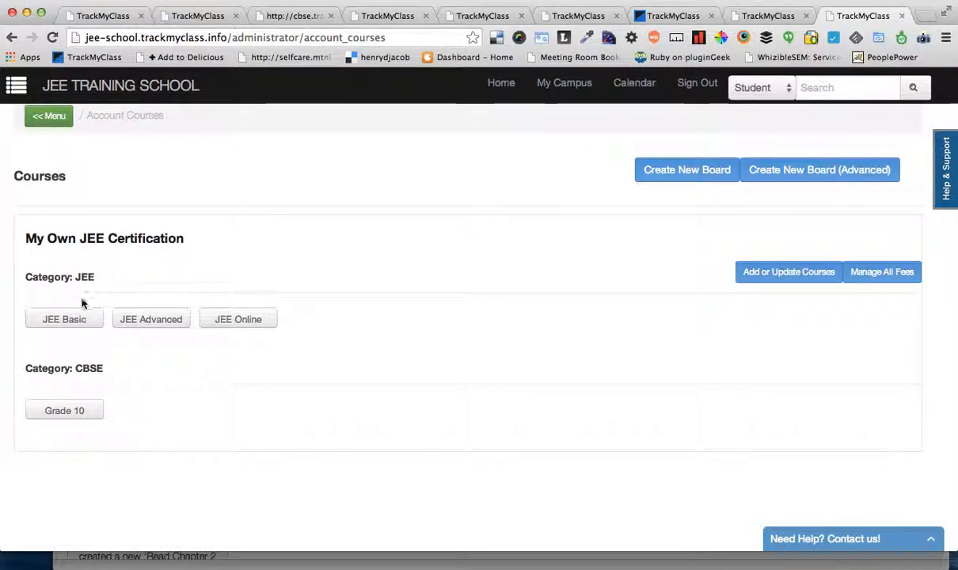
click(53, 325)
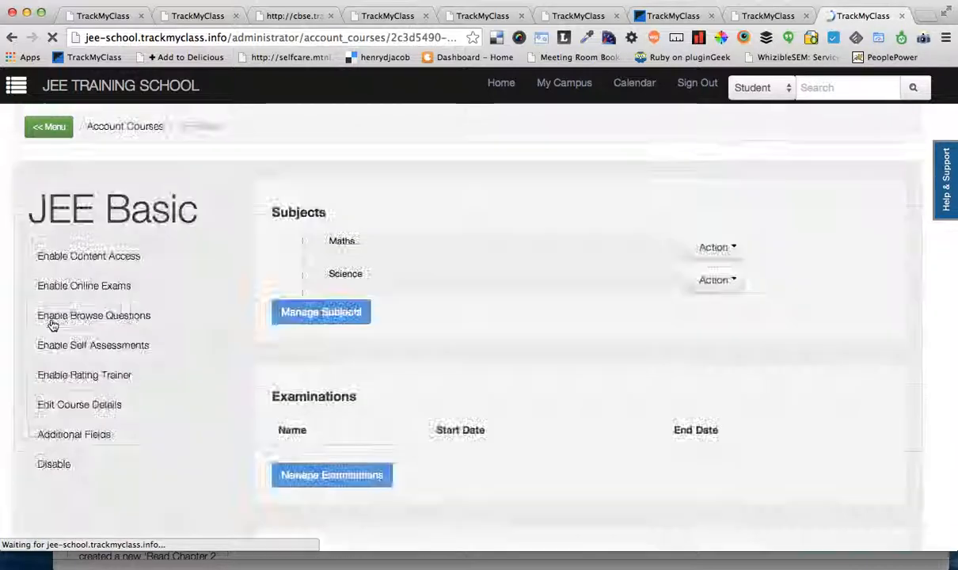
scroll(208, 480, down, 2)
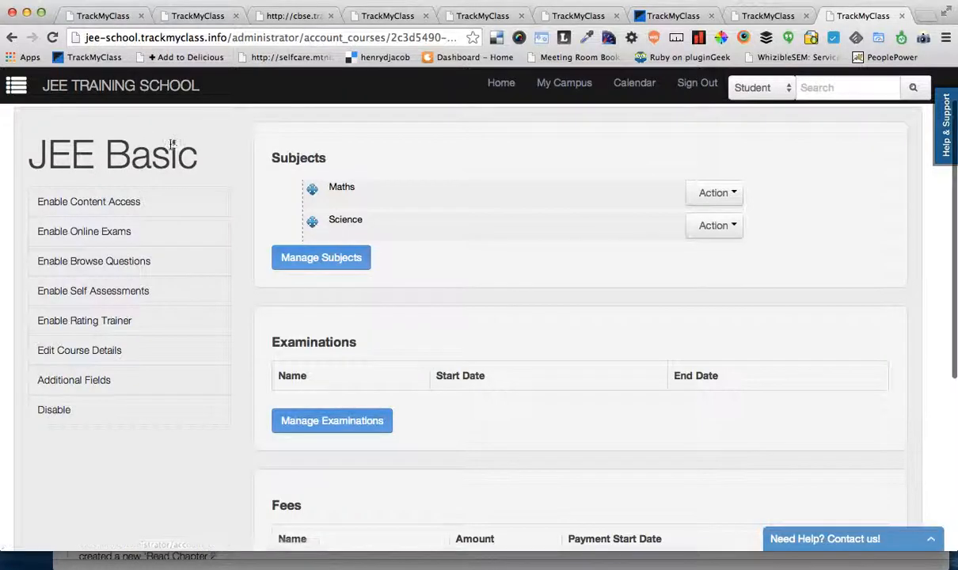
drag(273, 141, 461, 271)
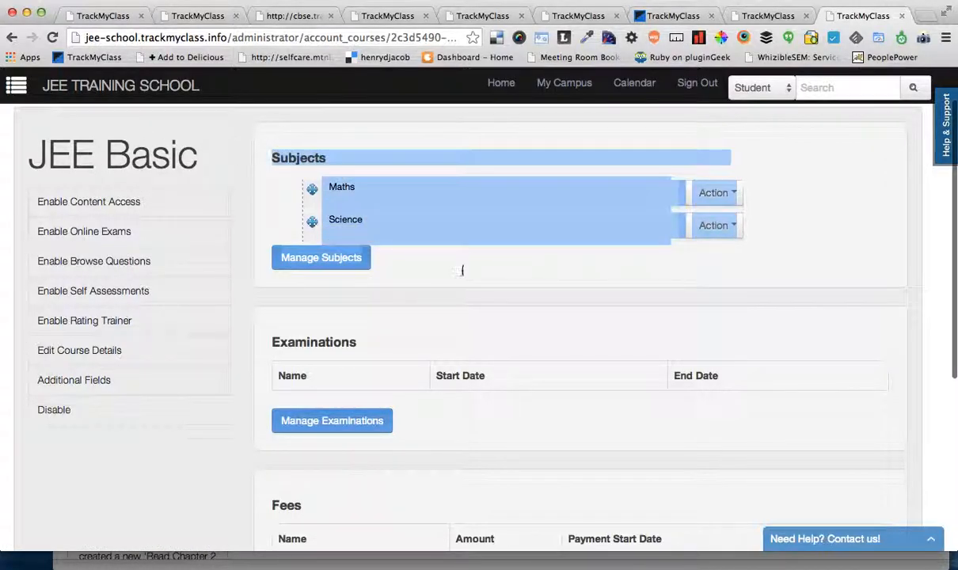
click(461, 270)
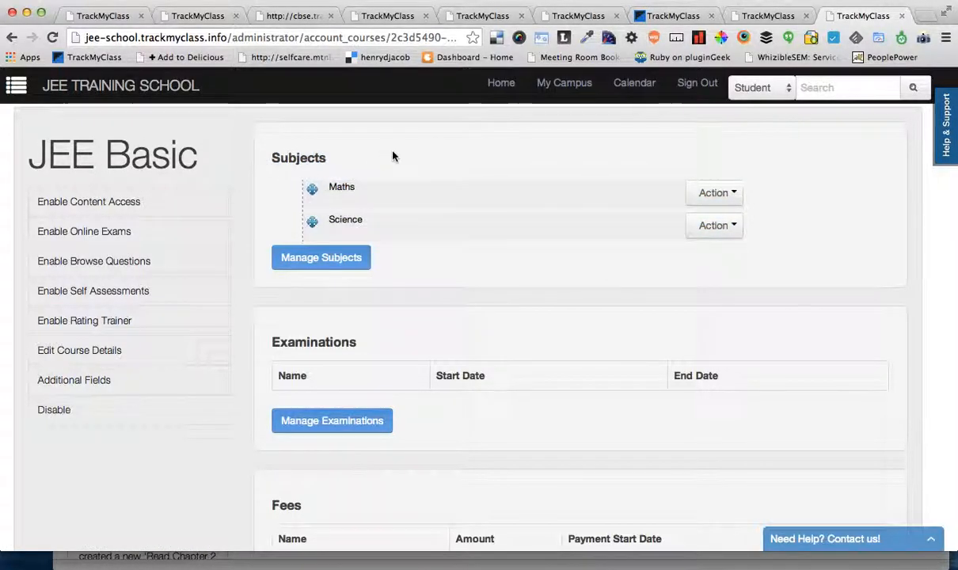
Step: Review the Examinations and Fees sections of the JEE Basic course
scroll(430, 339, down, 1)
scroll(430, 339, down, 2)
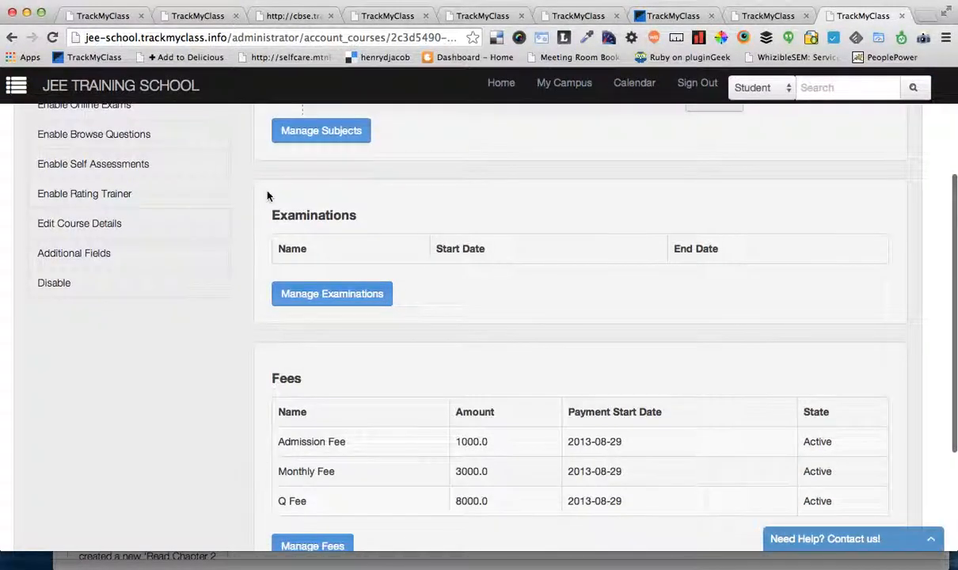
drag(253, 179, 378, 299)
click(449, 309)
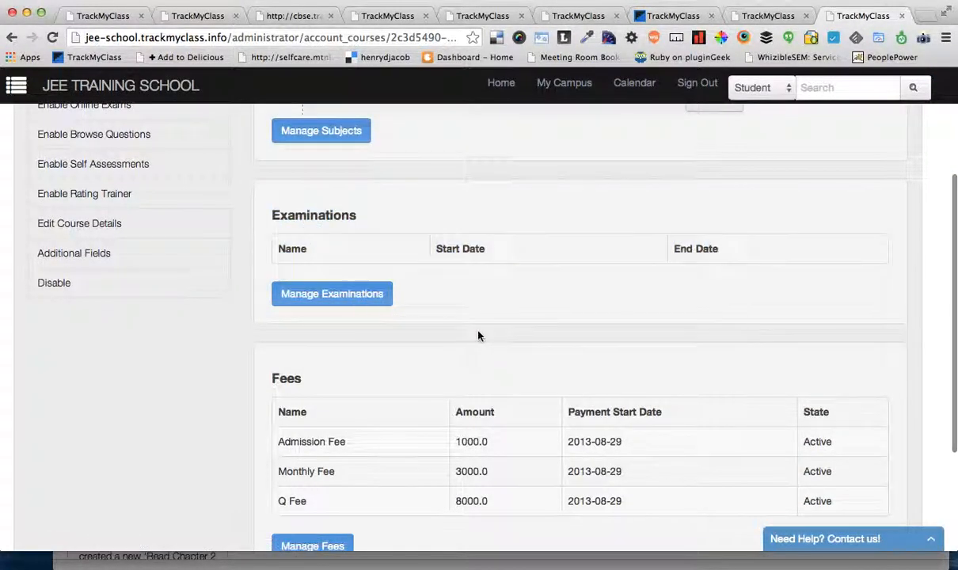
scroll(451, 312, down, 3)
drag(277, 222, 607, 222)
click(828, 398)
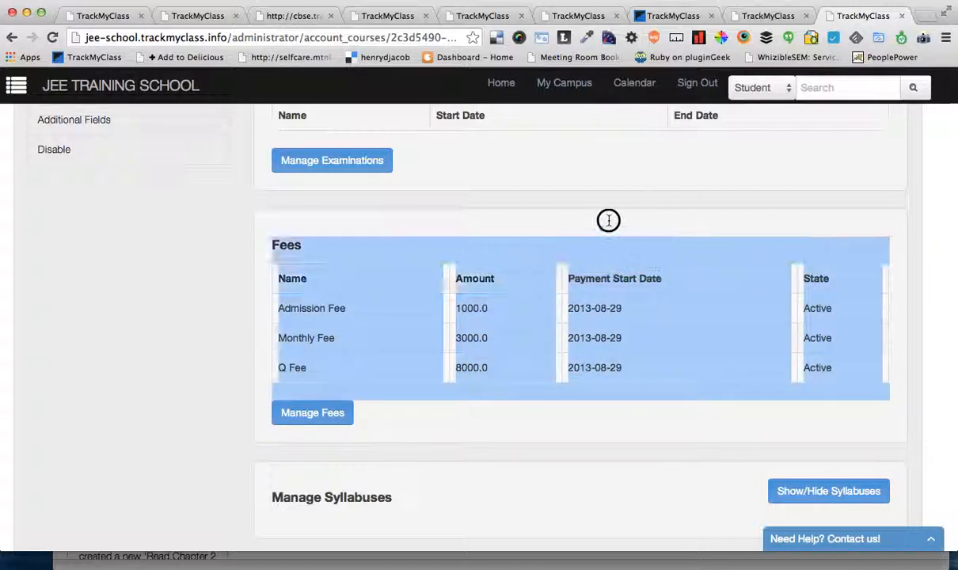
click(605, 224)
scroll(603, 356, down, 1)
scroll(603, 356, down, 1)
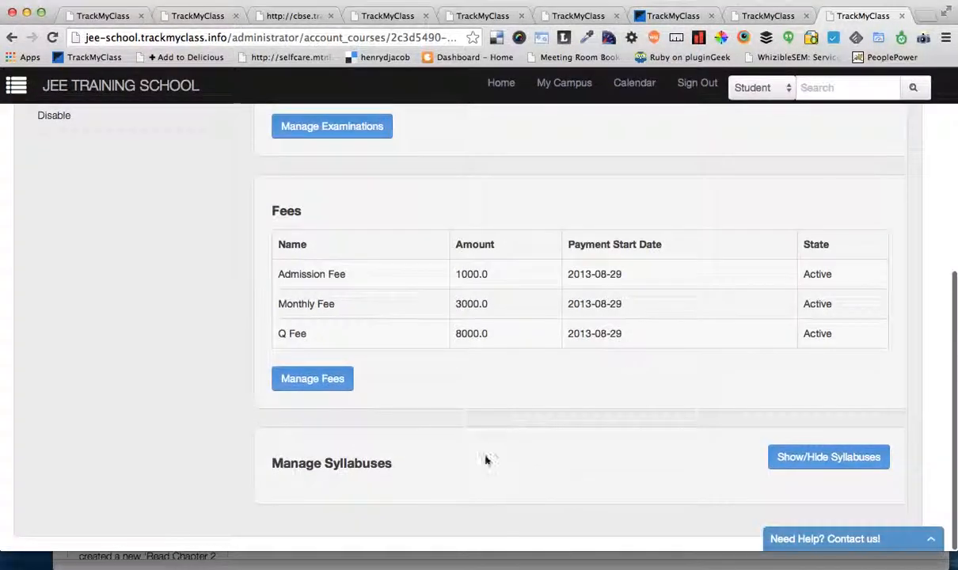
Step: Show the JEE Basic syllabuses, check the option for adding a new one, and hide the list again
click(803, 455)
scroll(633, 467, down, 3)
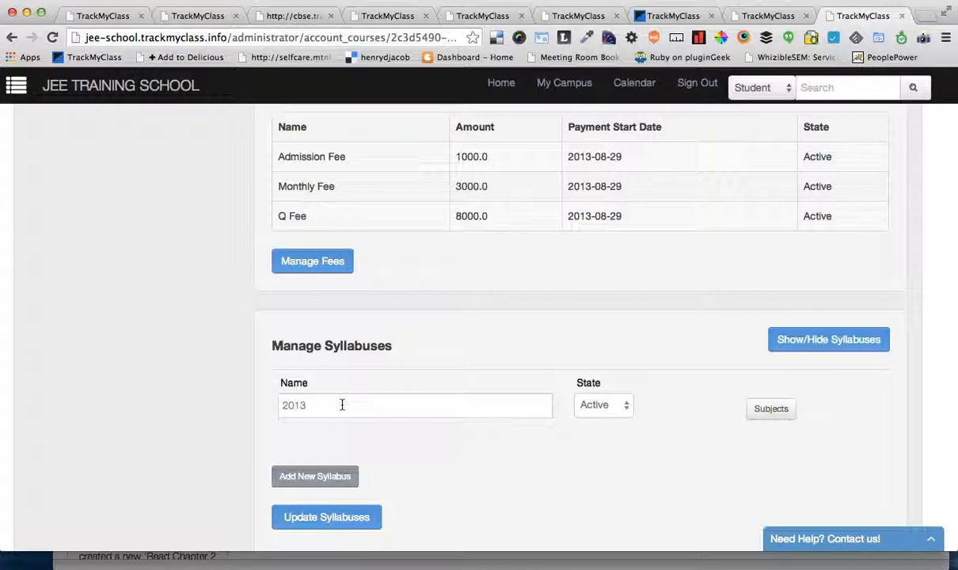
click(322, 478)
scroll(476, 473, down, 1)
click(812, 472)
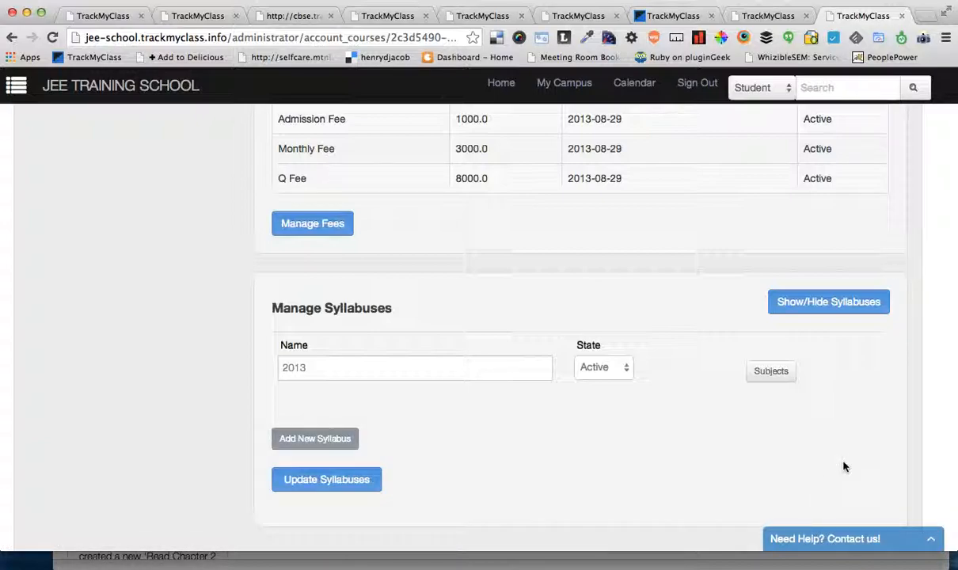
click(815, 310)
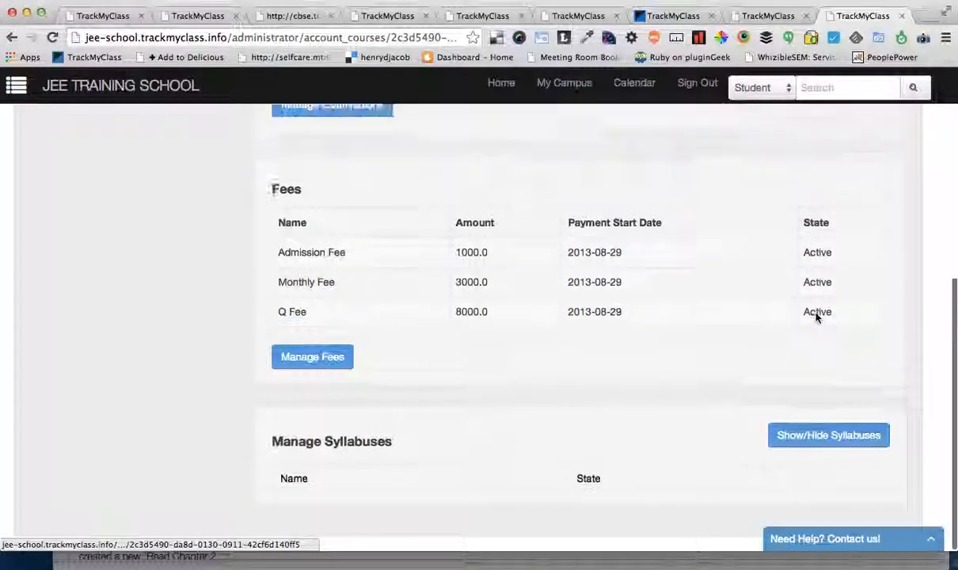
Step: Go back to the Subjects section of JEE Basic and open its subject management page
scroll(828, 394, up, 5)
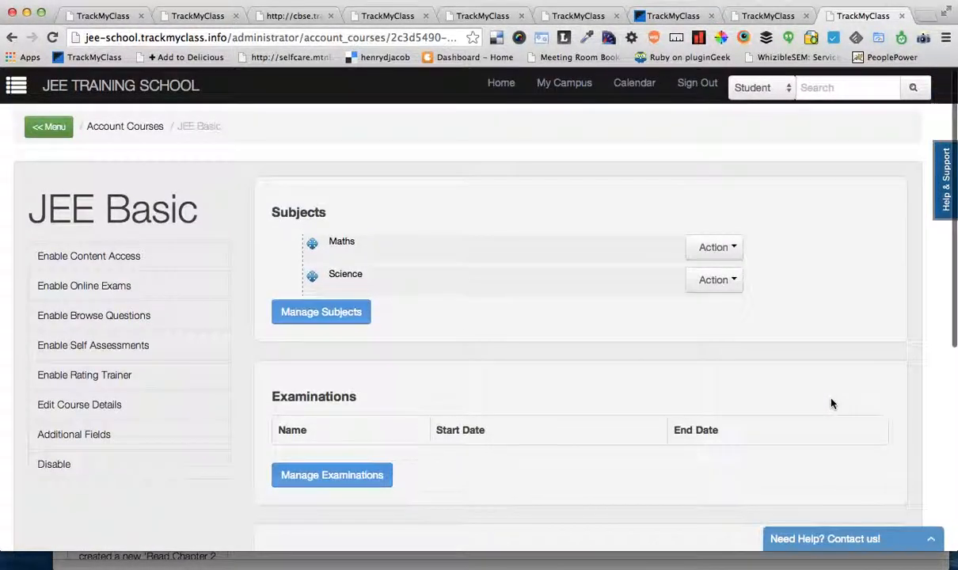
drag(274, 208, 540, 306)
click(541, 306)
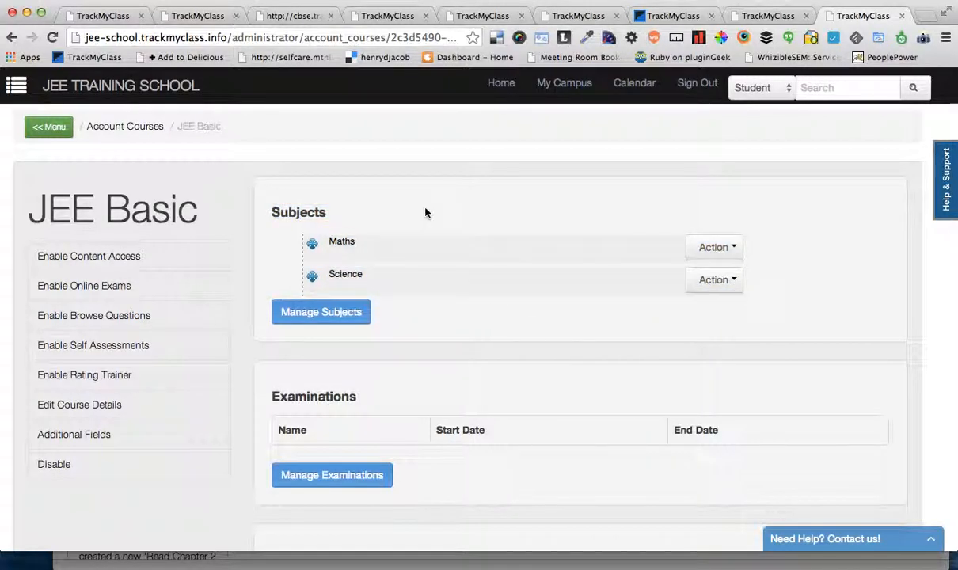
click(323, 320)
click(323, 320)
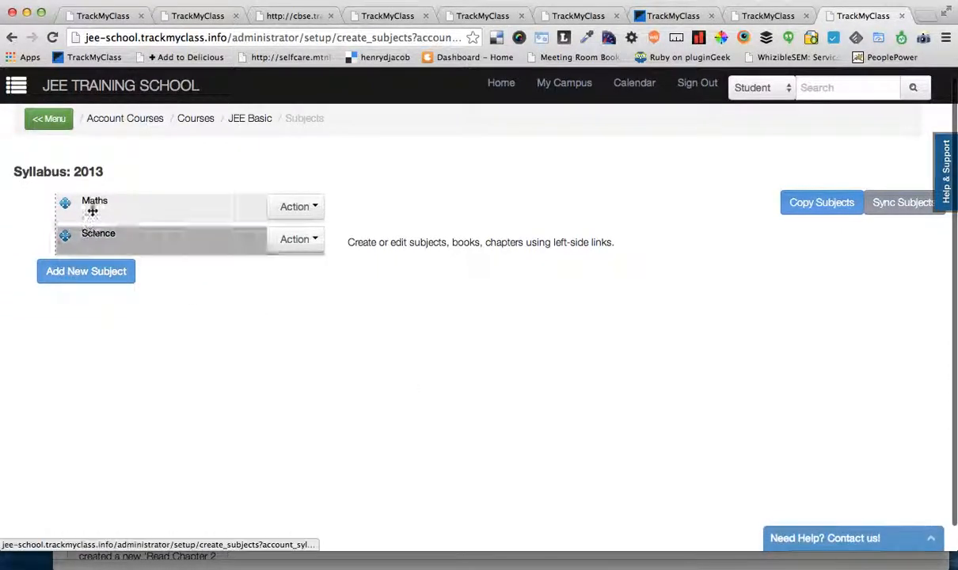
Step: Look over the actions for the Maths subject and open its chapters and contents
scroll(148, 399, up, 1)
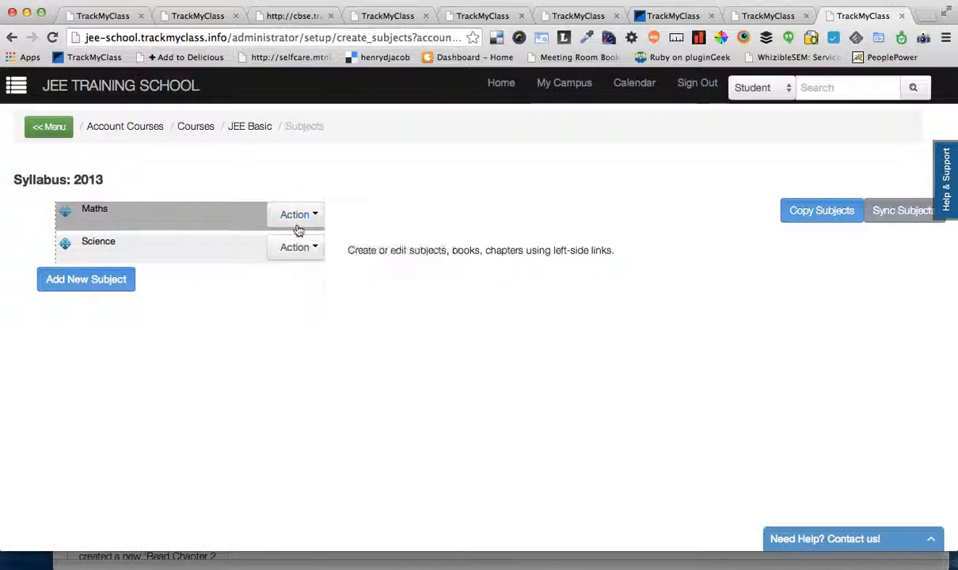
mouse_move(295, 218)
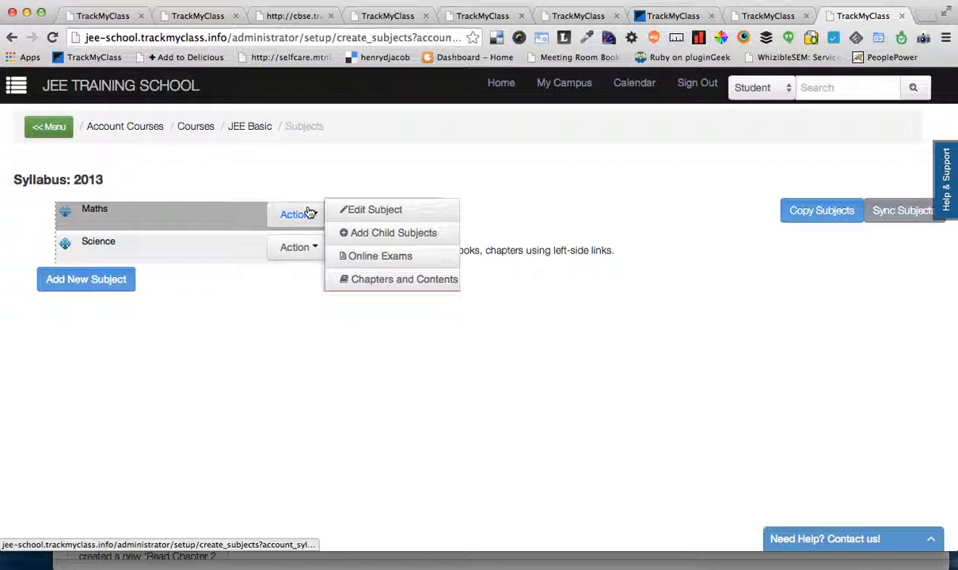
scroll(378, 254, down, 1)
scroll(378, 255, up, 1)
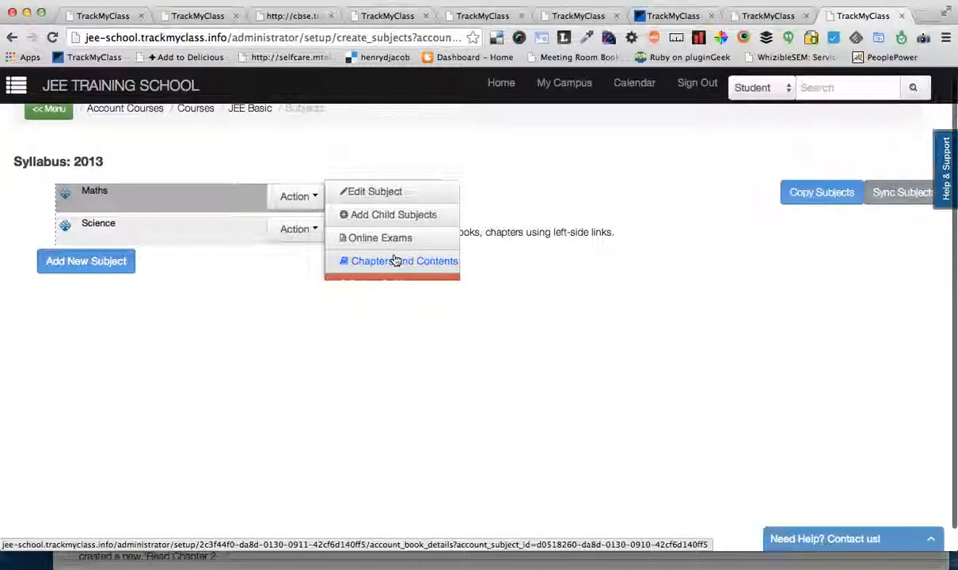
scroll(396, 261, down, 1)
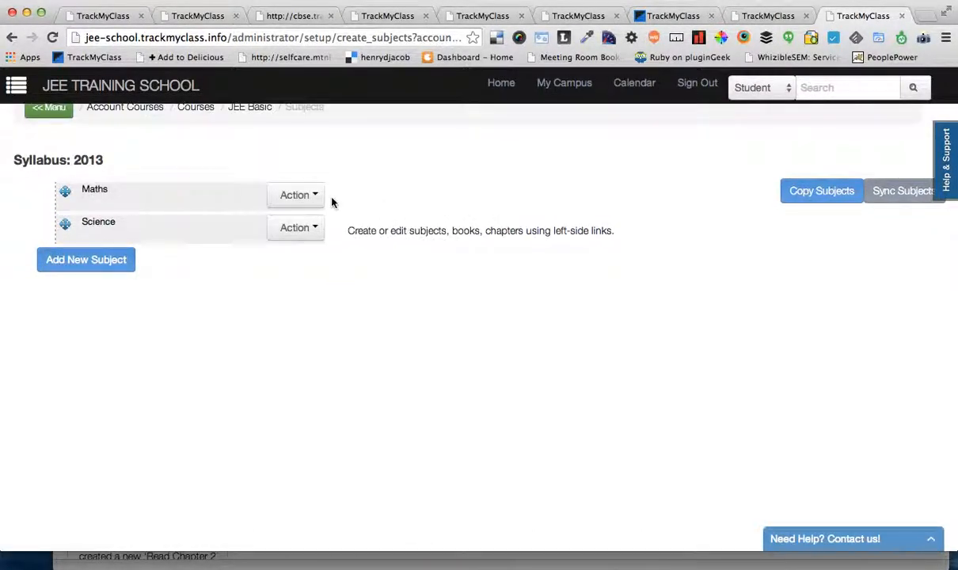
mouse_move(295, 199)
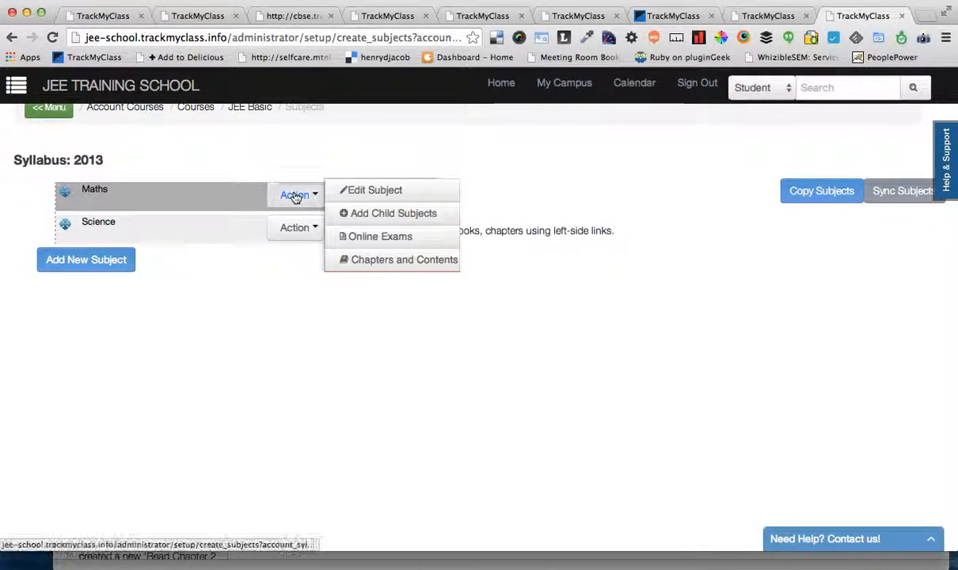
click(385, 262)
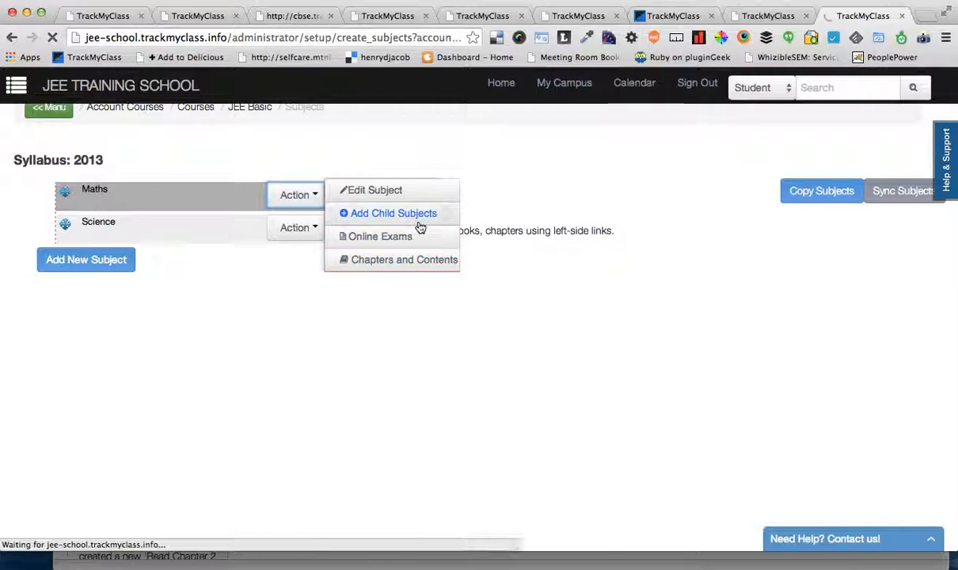
Step: Examine the Maths chapter list and the actions available for Lesson 1 and Chapter 1
scroll(420, 228, down, 1)
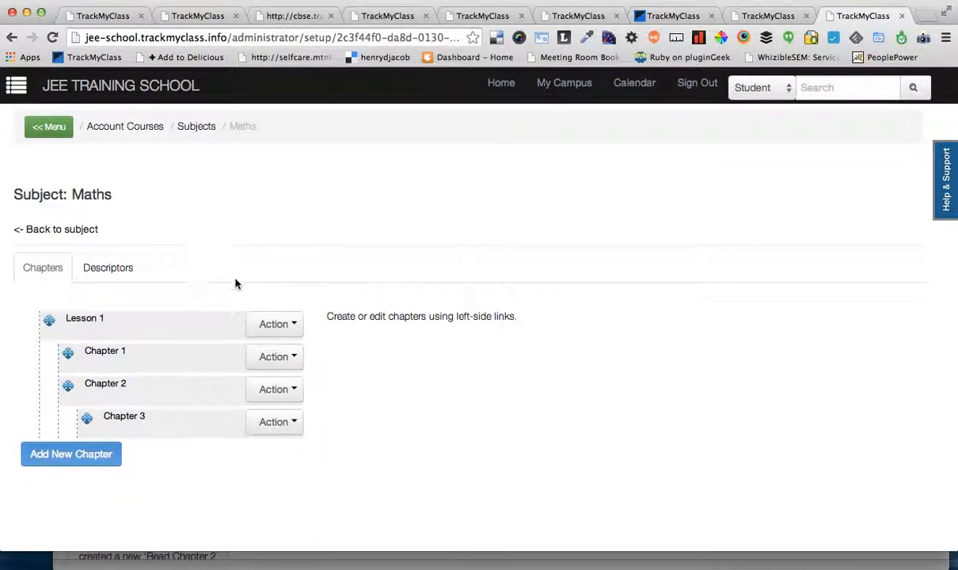
scroll(235, 282, down, 1)
mouse_move(274, 324)
scroll(316, 410, down, 1)
scroll(200, 406, up, 2)
mouse_move(277, 356)
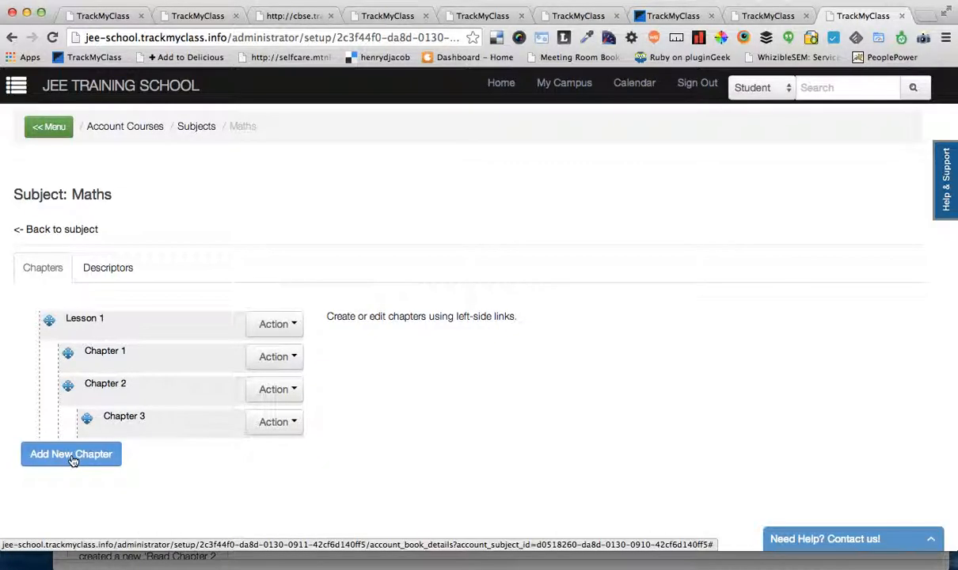
Step: Add a new top-level Maths chapter named Lesson 2, without a parent or description, and save it
click(72, 458)
click(381, 357)
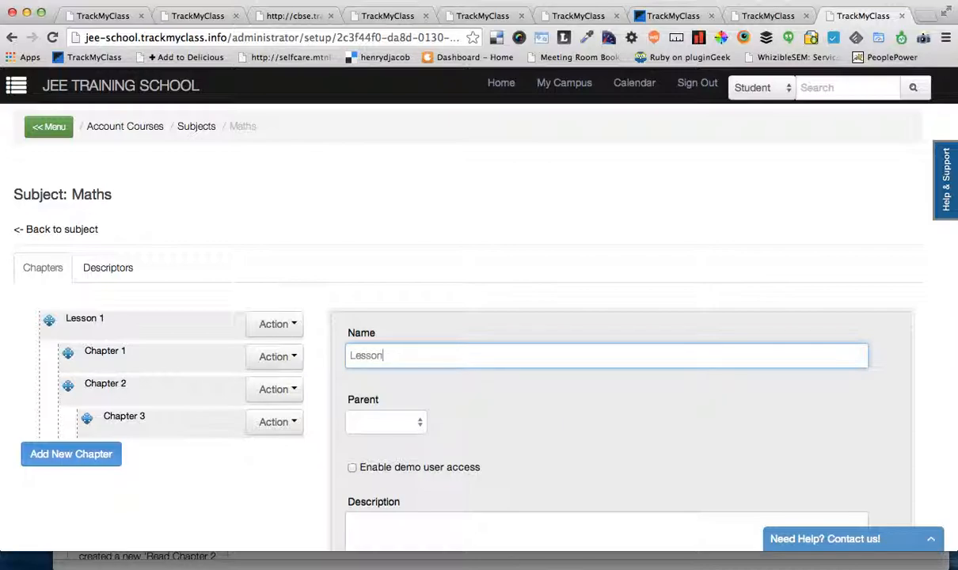
scroll(513, 447, down, 3)
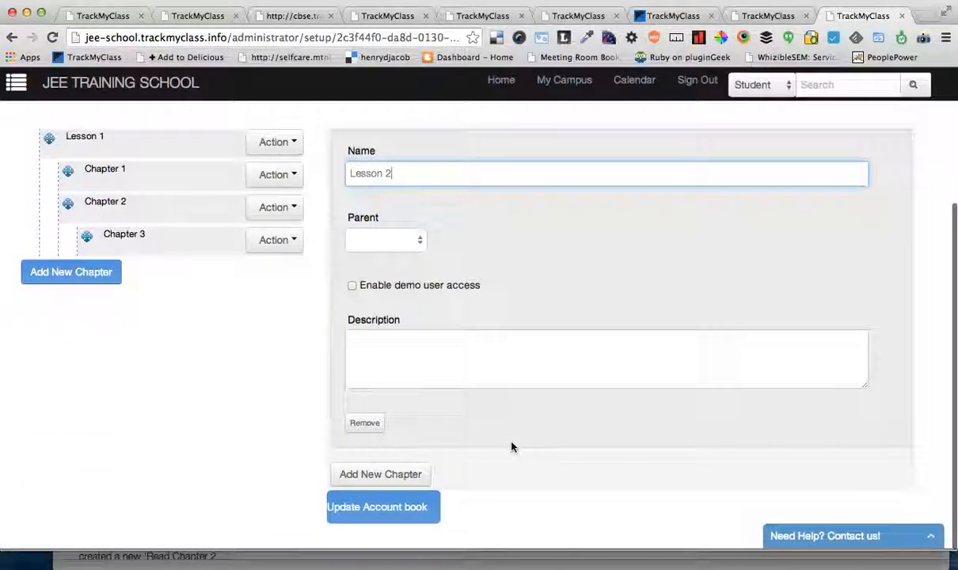
click(395, 252)
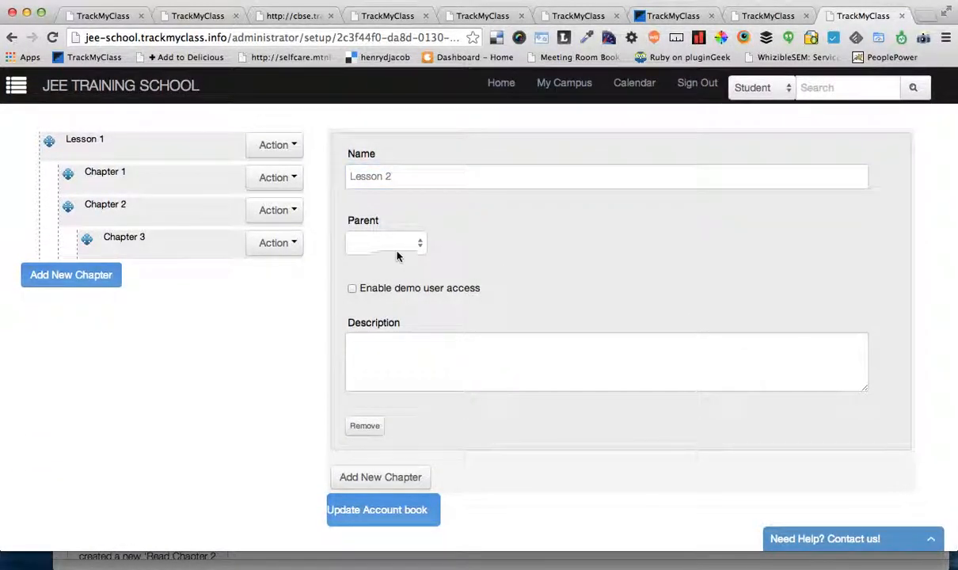
click(399, 366)
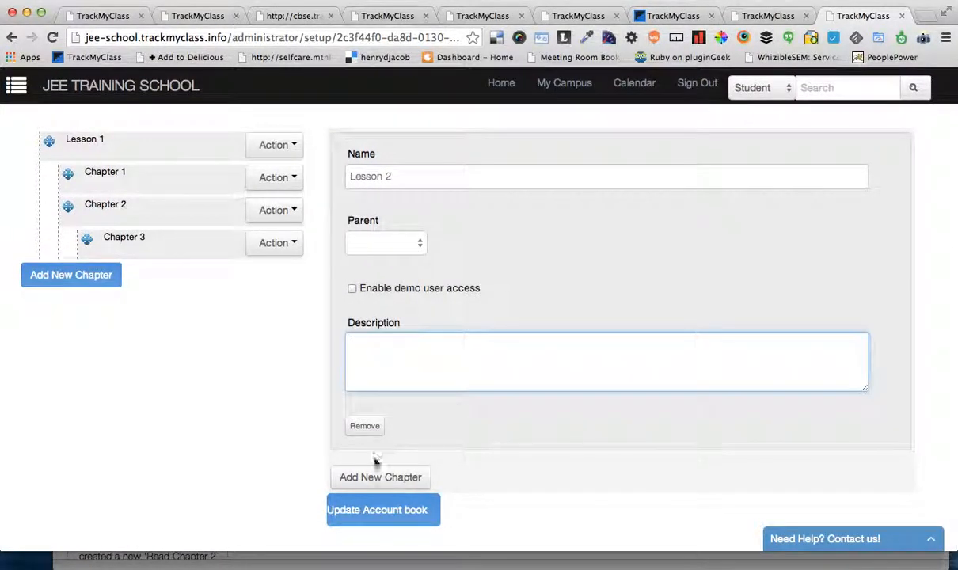
click(376, 511)
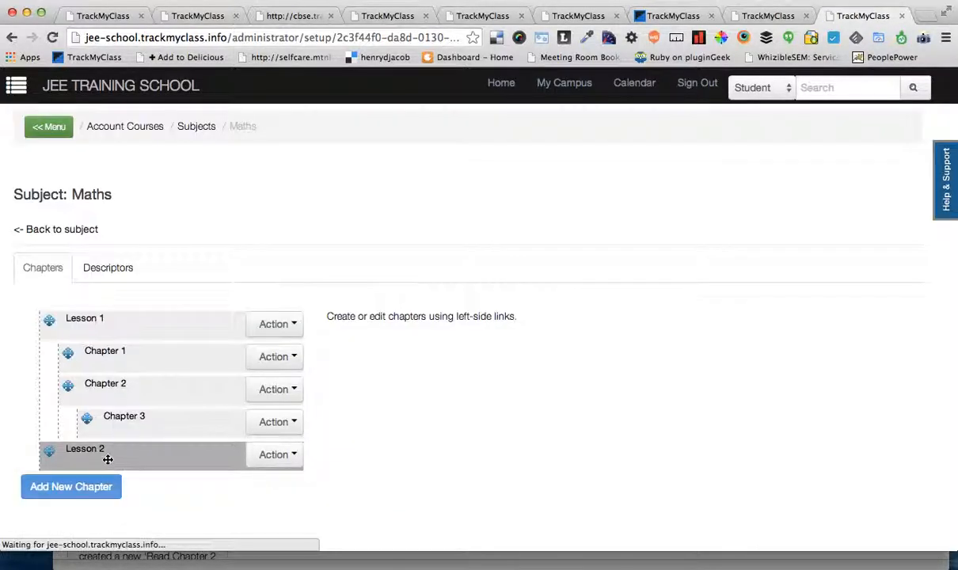
Step: Start a new child chapter under Lesson 2 and name it Lesson 2 Chapter 1
click(277, 457)
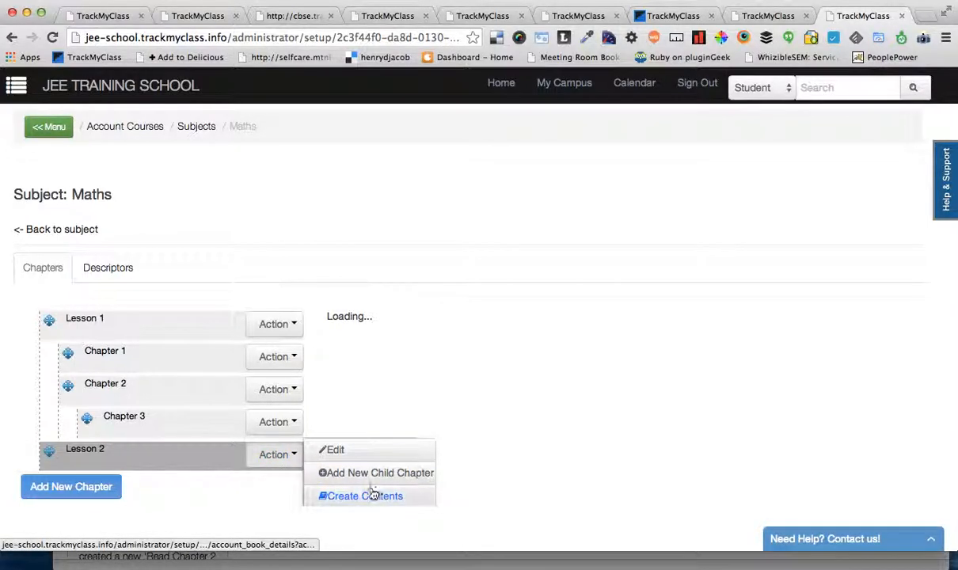
click(578, 431)
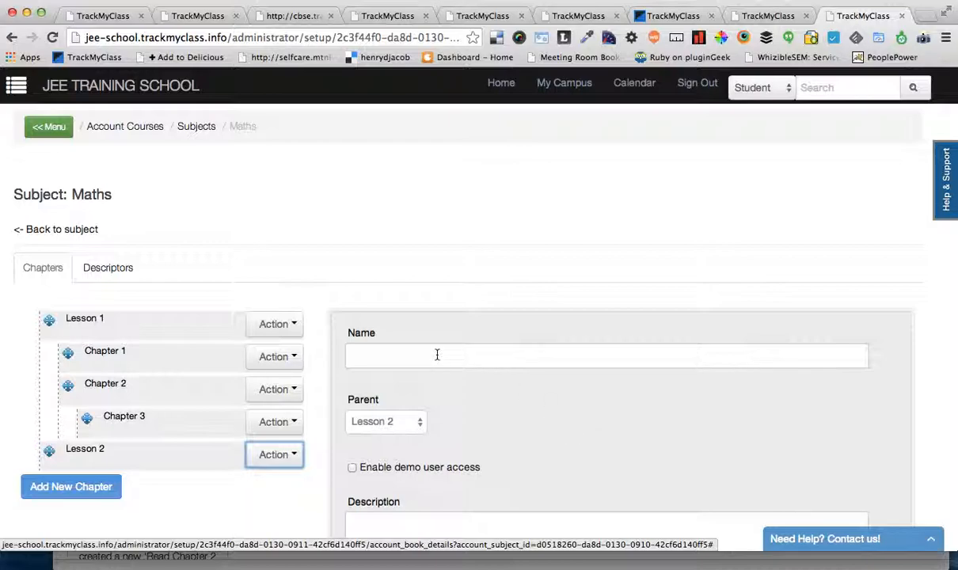
click(437, 355)
text(Les)
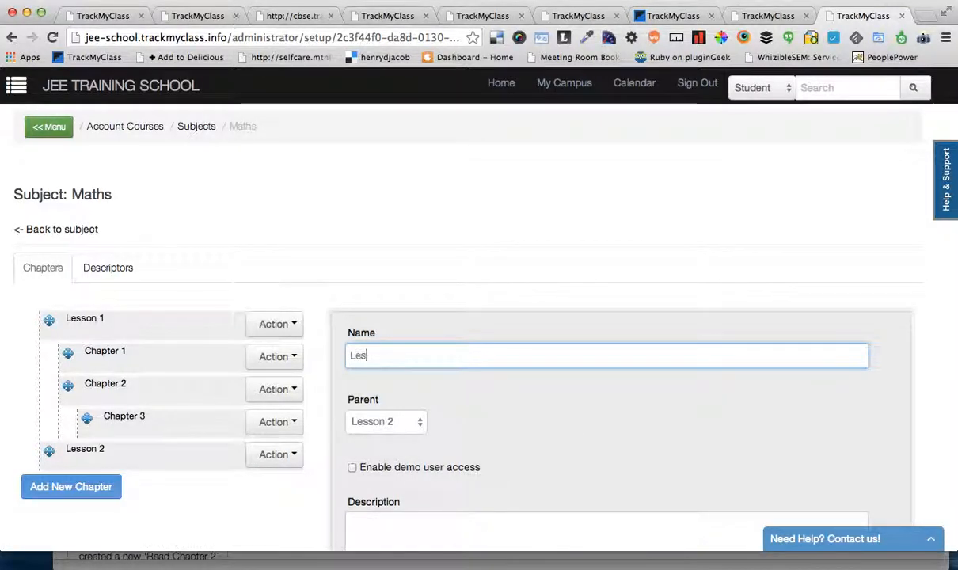
text(son 2 Chapter 1)
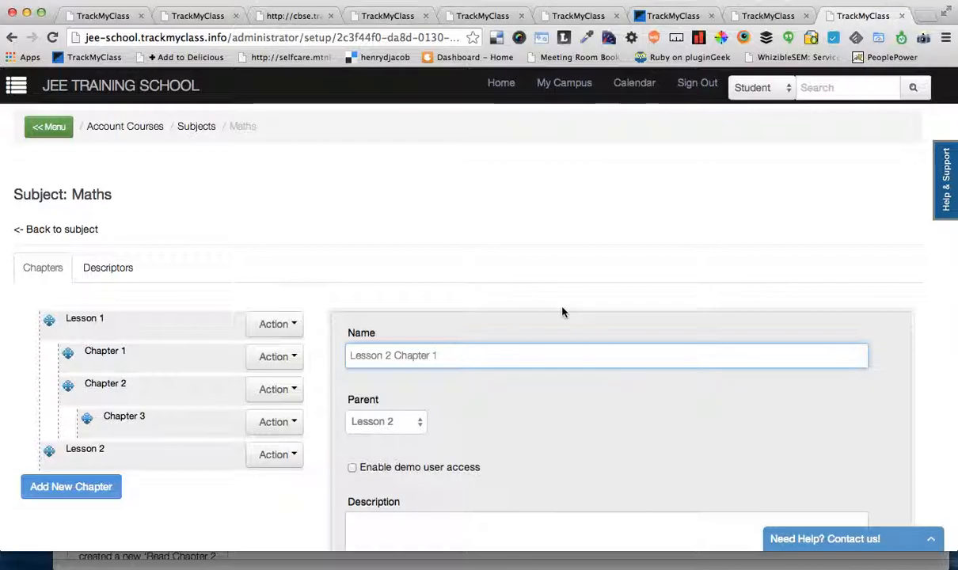
scroll(562, 317, down, 5)
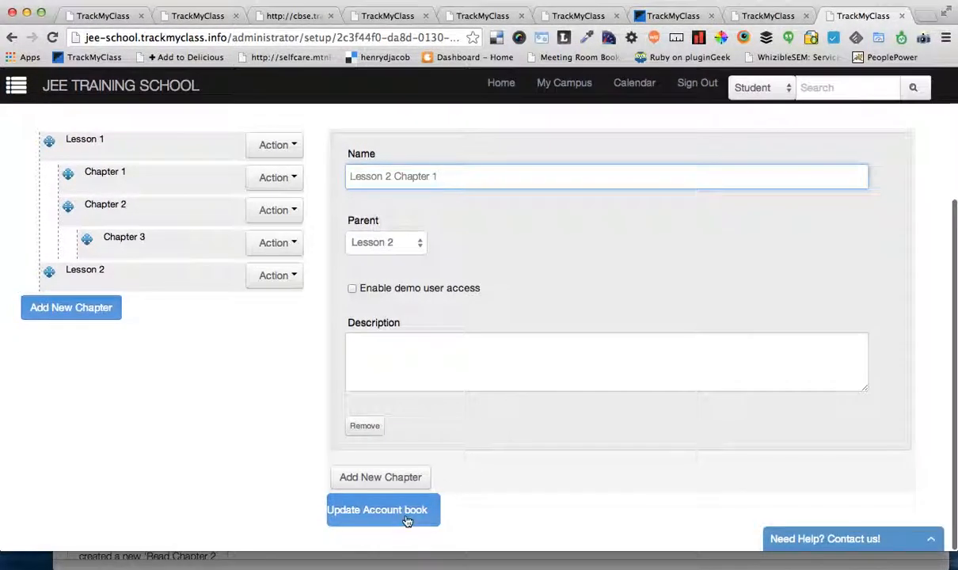
Step: Add a second child chapter named chapter 2 under Lesson 2, save, and reorder it above Lesson 2 Chapter 1
click(401, 479)
scroll(506, 458, down, 3)
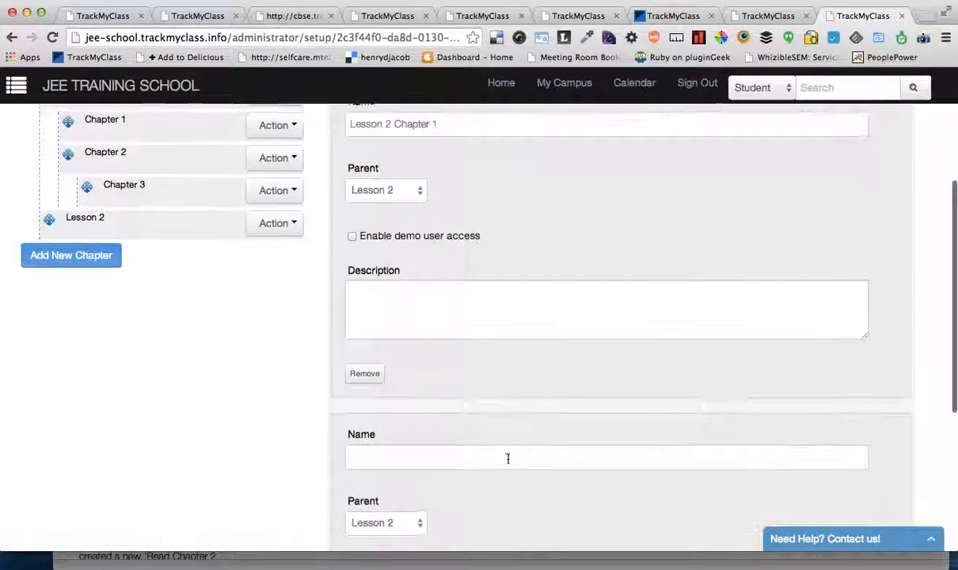
click(409, 424)
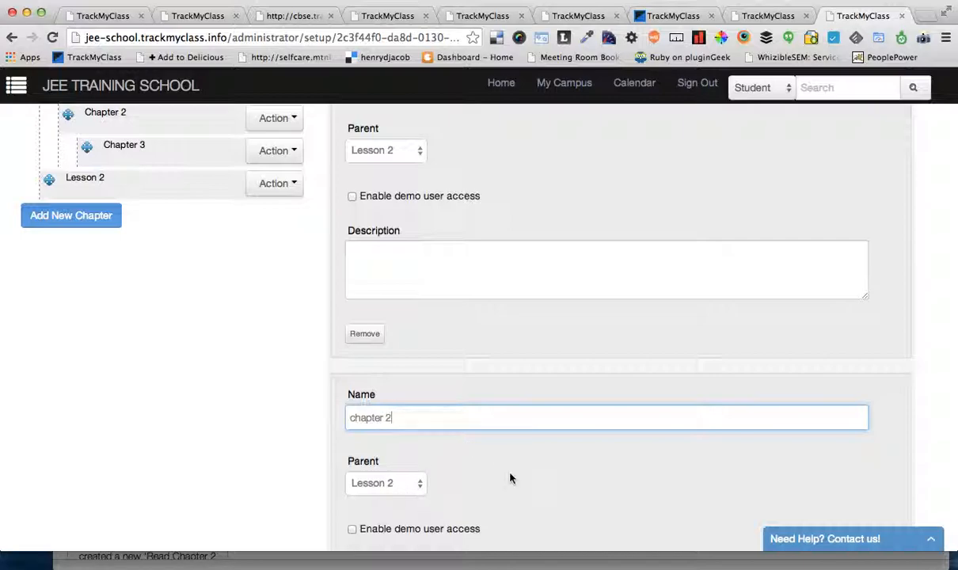
scroll(510, 478, down, 6)
click(378, 510)
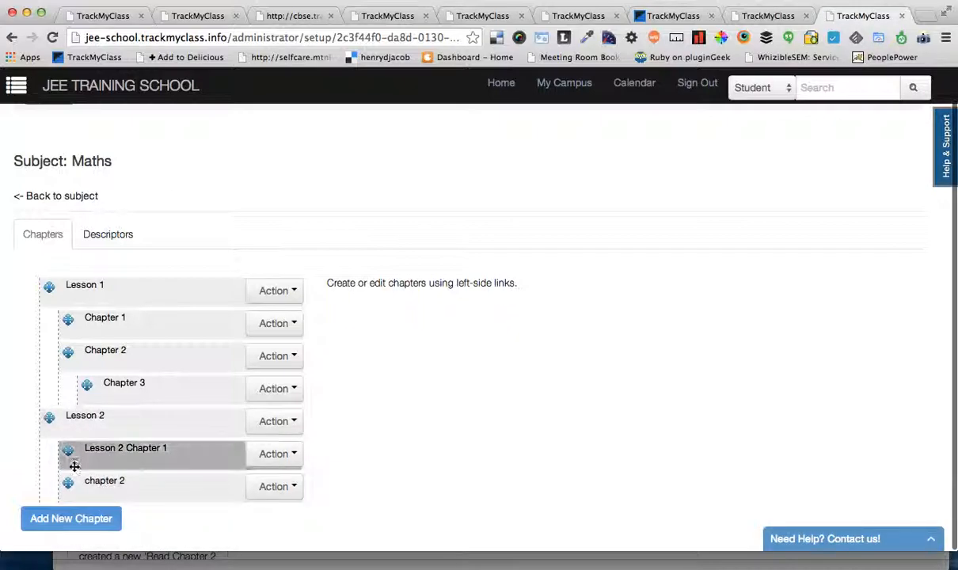
drag(89, 482, 89, 451)
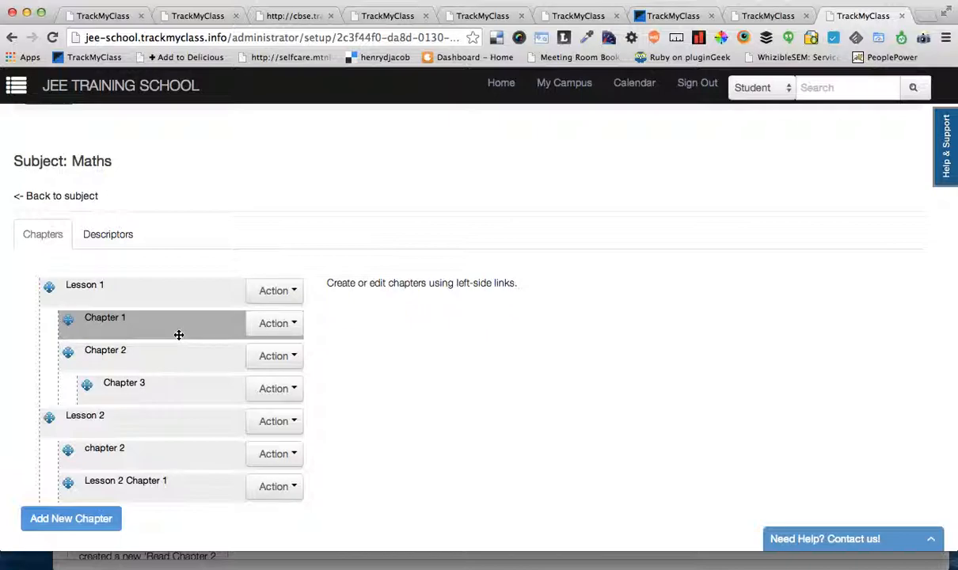
Step: Open the contents of Chapter 1 under Lesson 1 and start a new content item
mouse_move(235, 327)
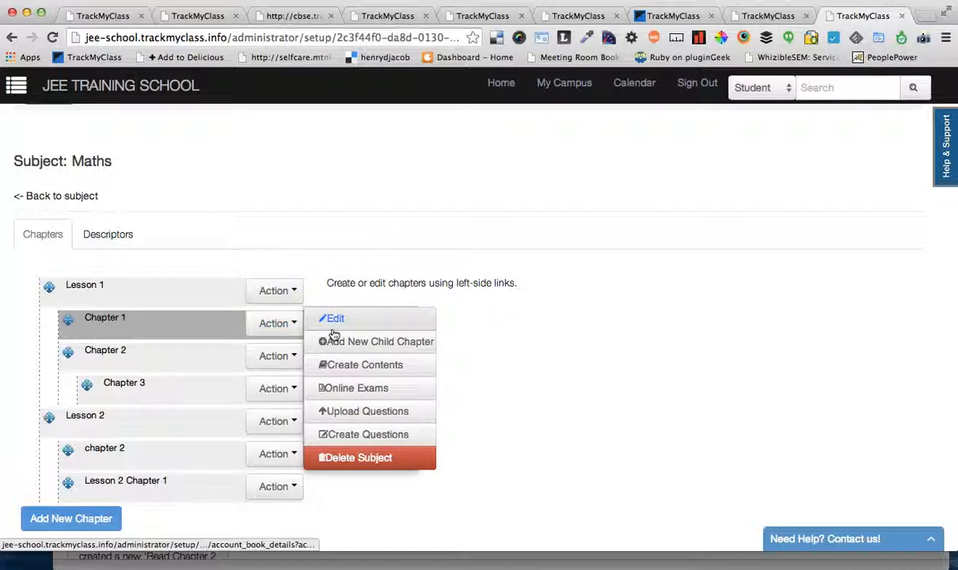
mouse_move(267, 325)
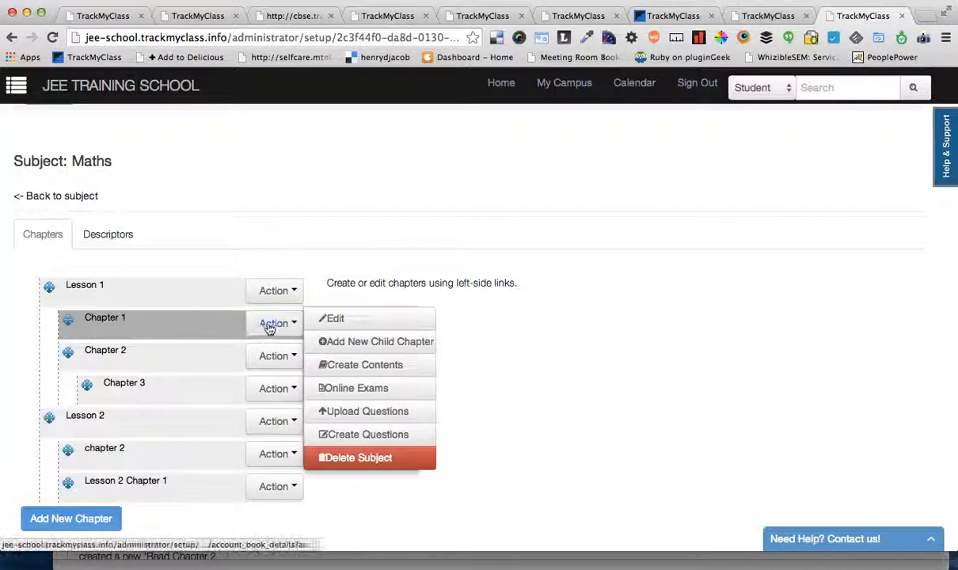
click(369, 317)
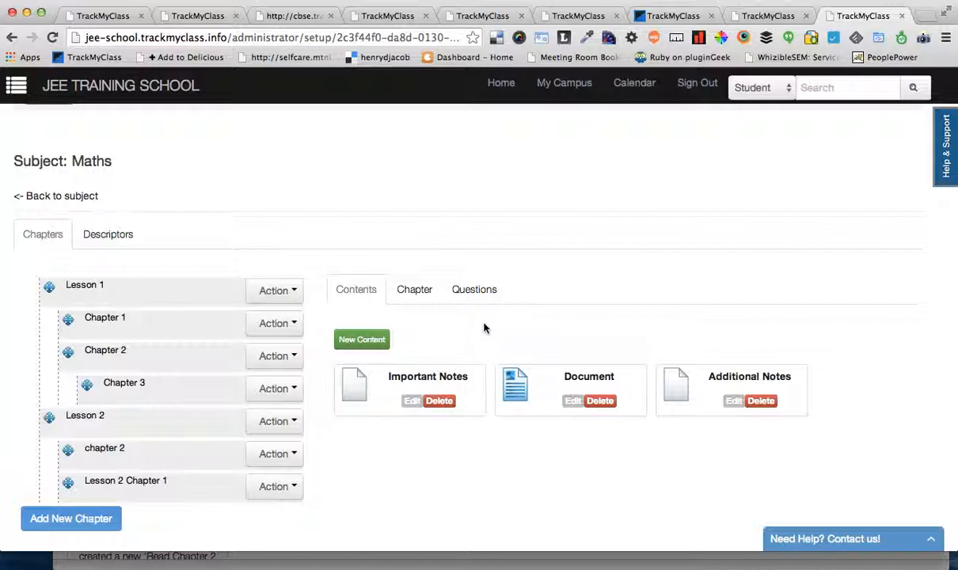
scroll(358, 340, up, 1)
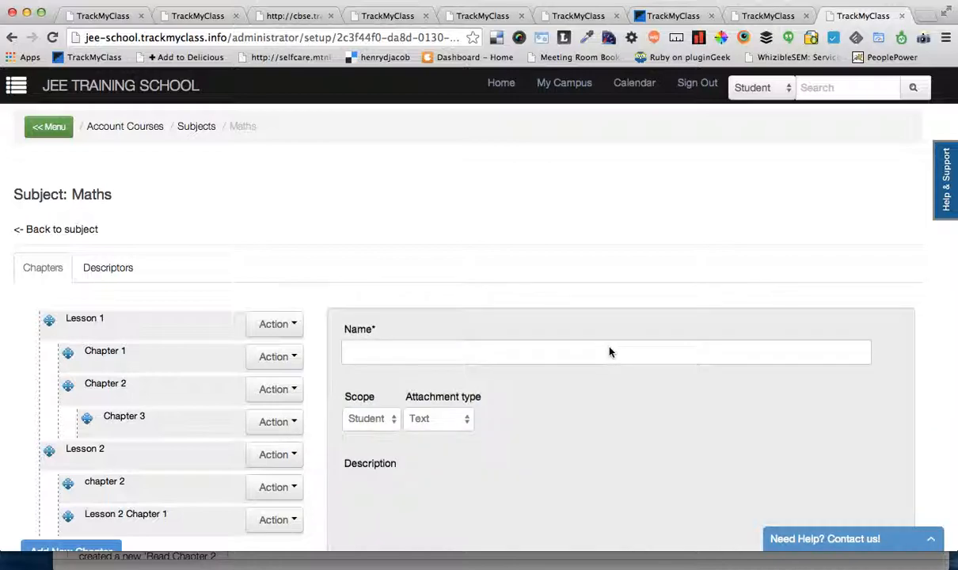
scroll(610, 352, down, 3)
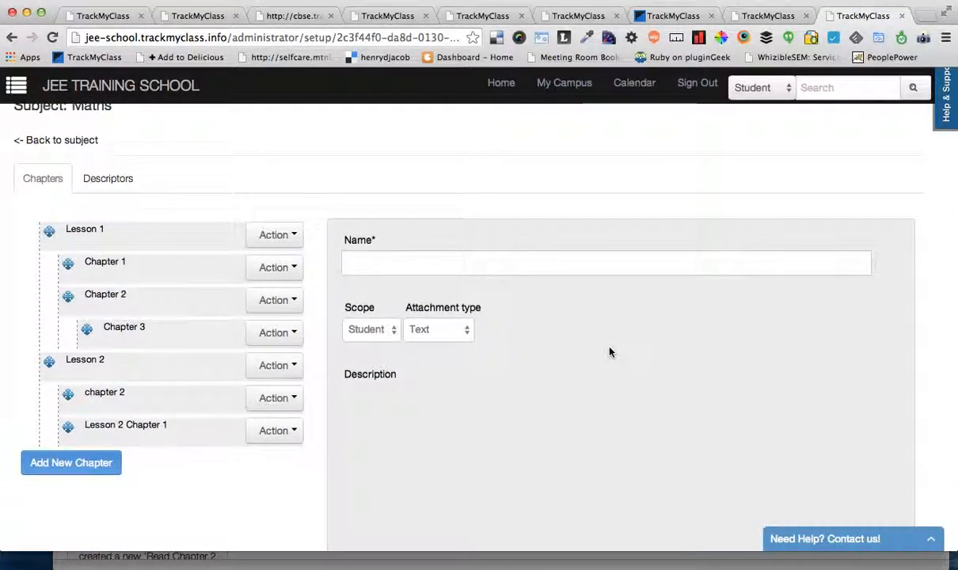
scroll(610, 351, down, 2)
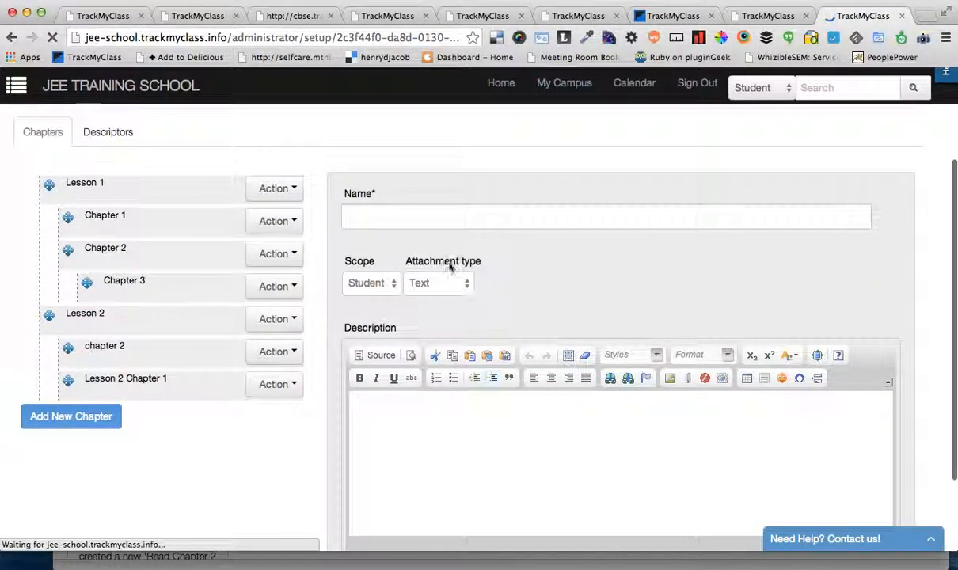
Step: Name the new content item Notes on Chapter 2
click(389, 218)
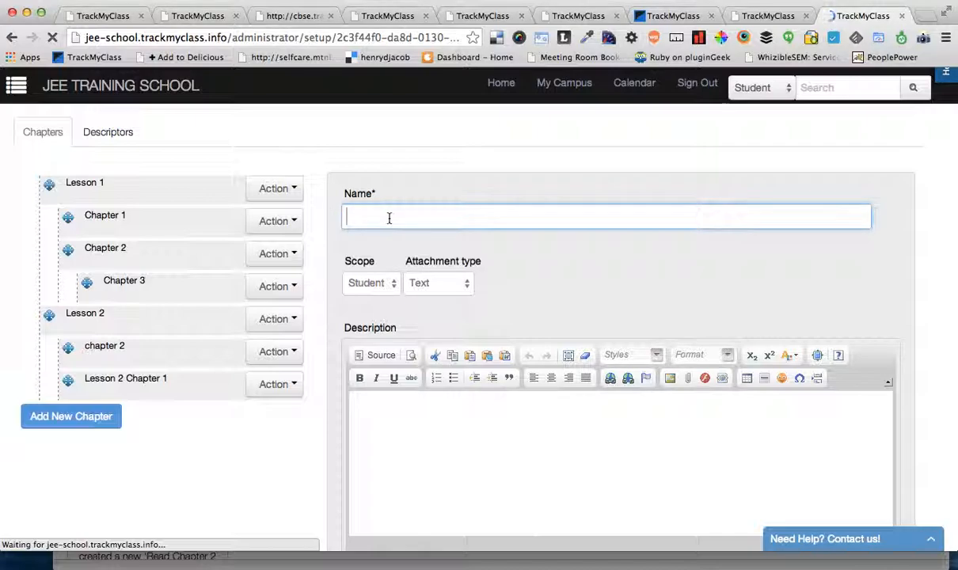
text(Notes)
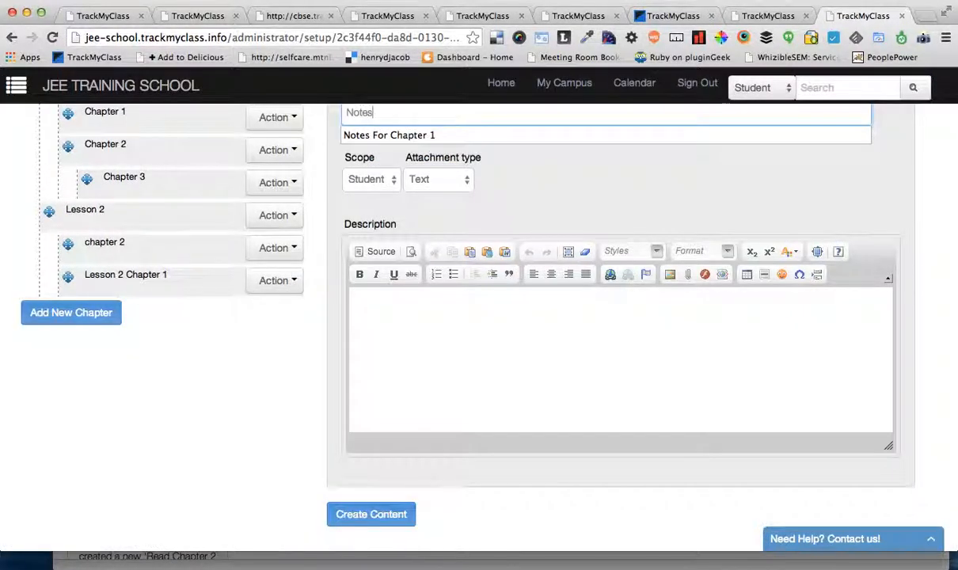
scroll(567, 199, up, 2)
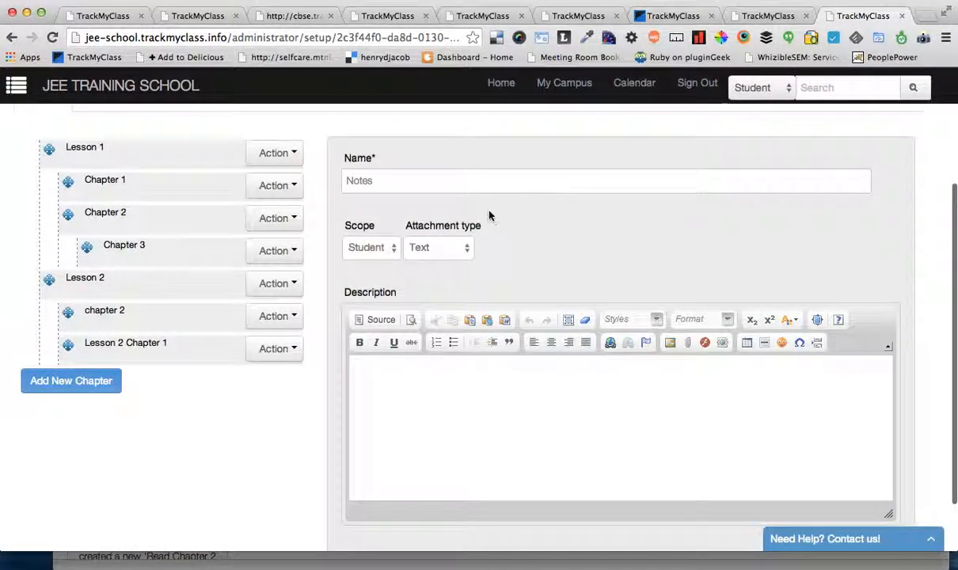
click(473, 181)
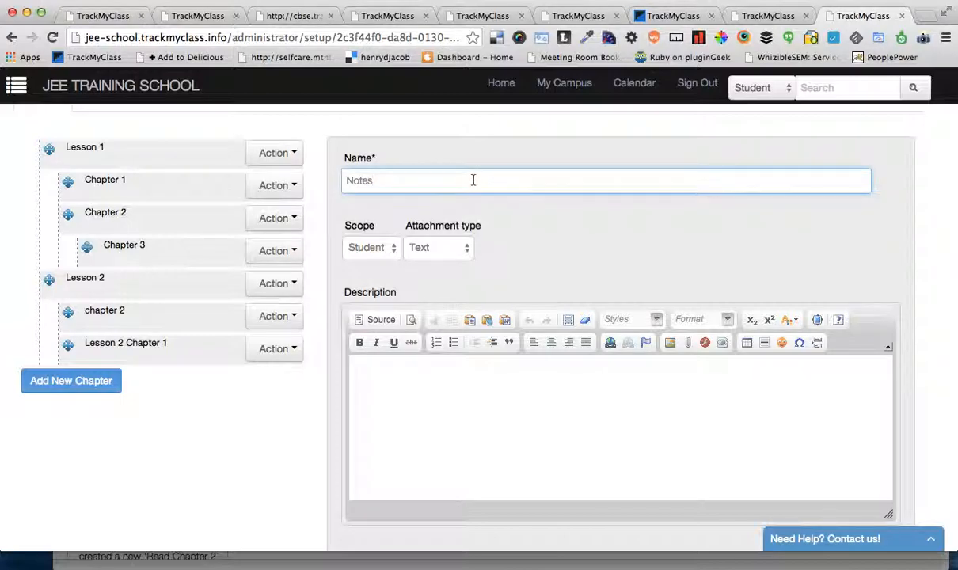
text(ab)
text(Cha)
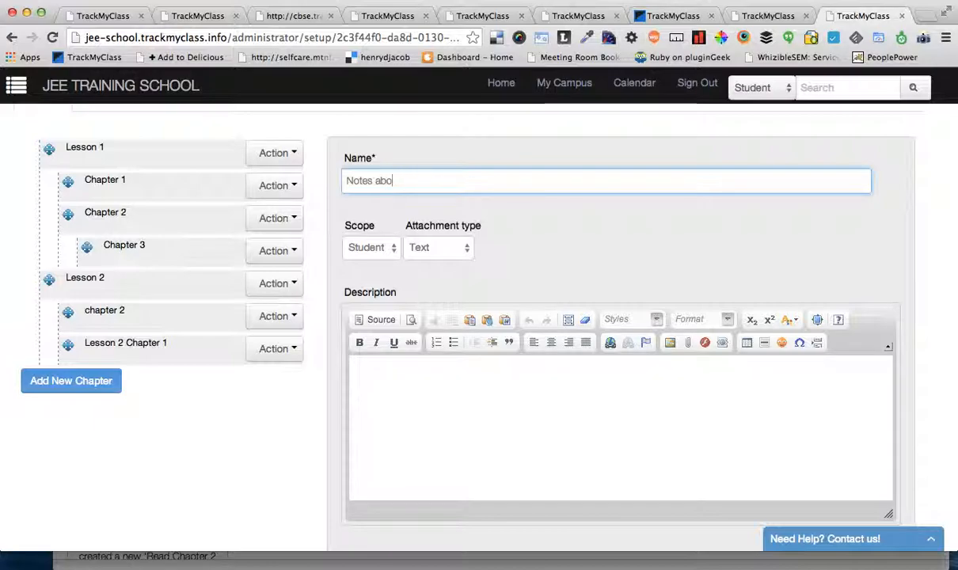
key(BackSpace)
key(BackSpace)
key(BackSpace)
text(on Chapter 2)
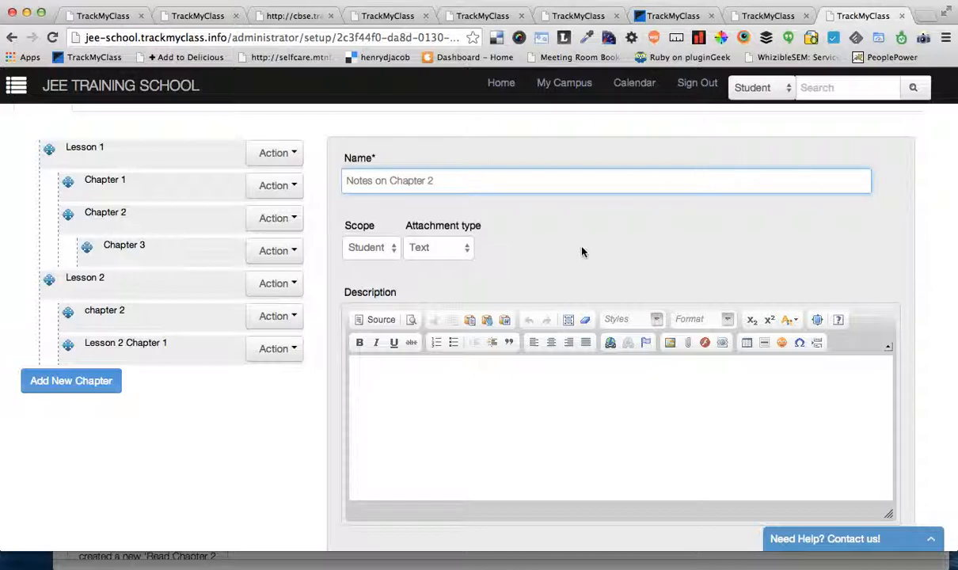
Step: Try Document as the content's attachment type and settle on Video
click(431, 410)
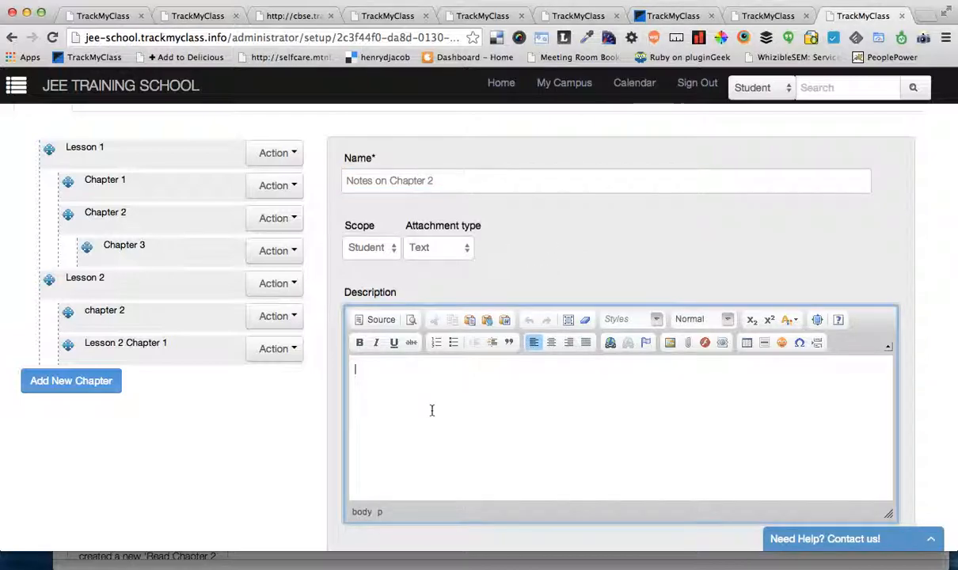
click(446, 248)
click(436, 258)
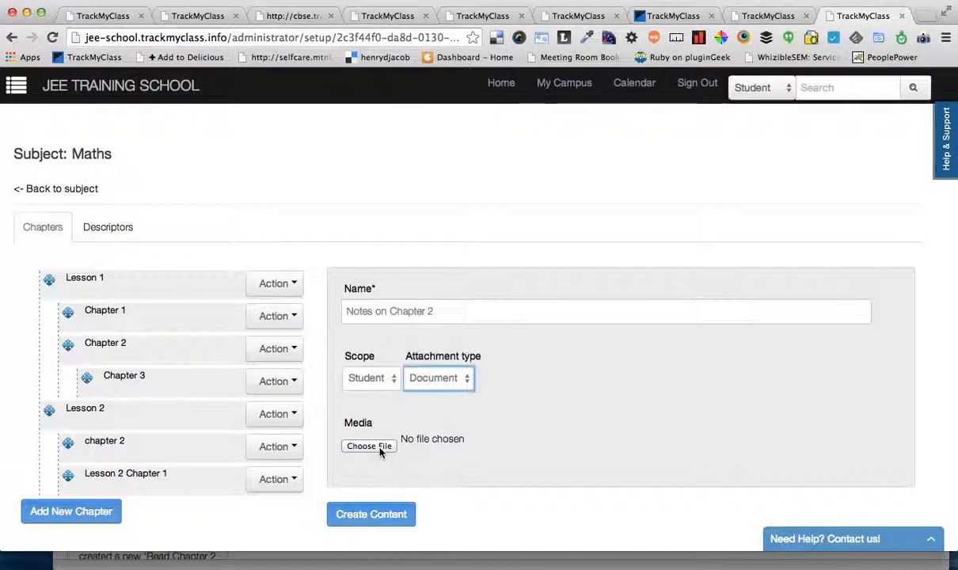
click(430, 377)
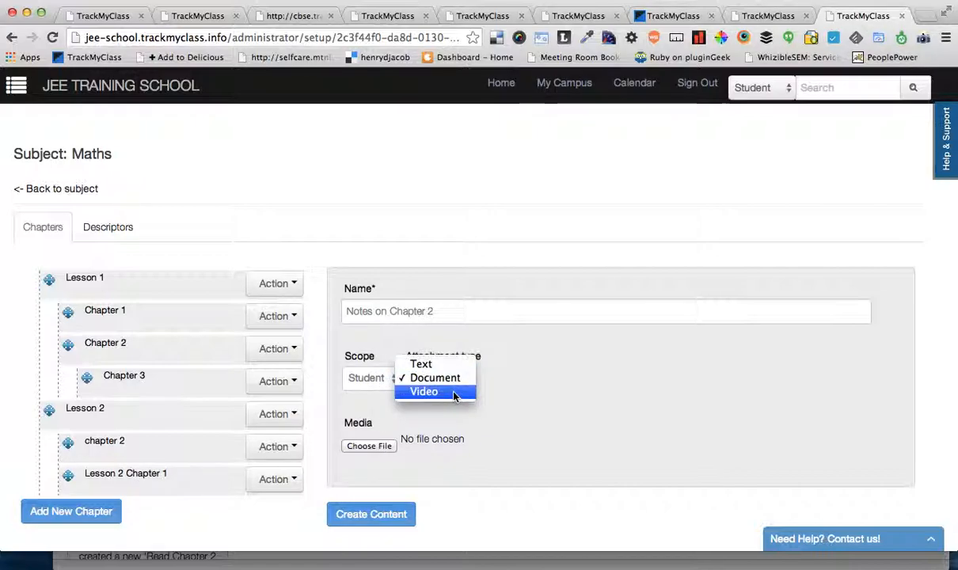
click(424, 392)
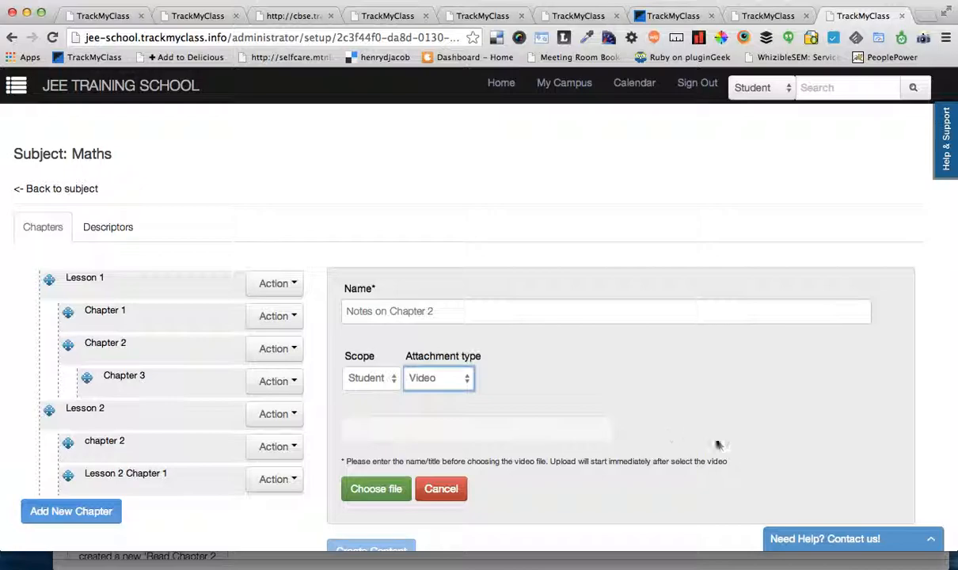
scroll(705, 439, down, 1)
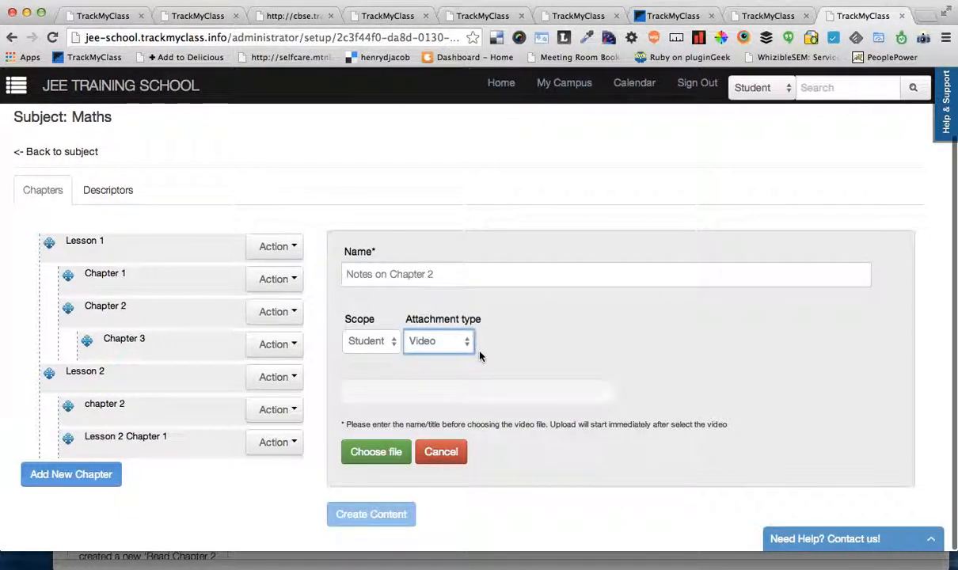
Step: Set the content's scope to Trainer and look over the other scope options
click(387, 351)
click(376, 306)
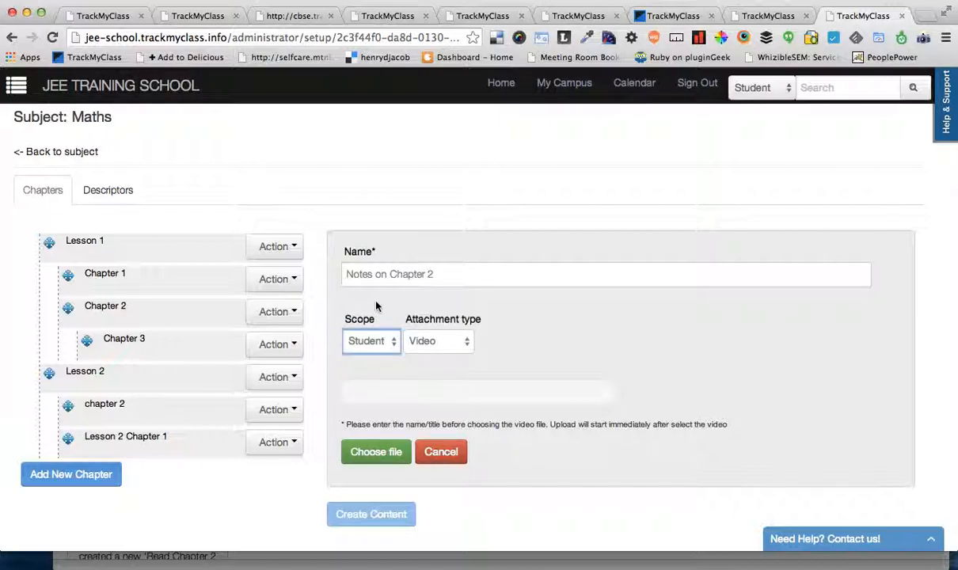
click(368, 351)
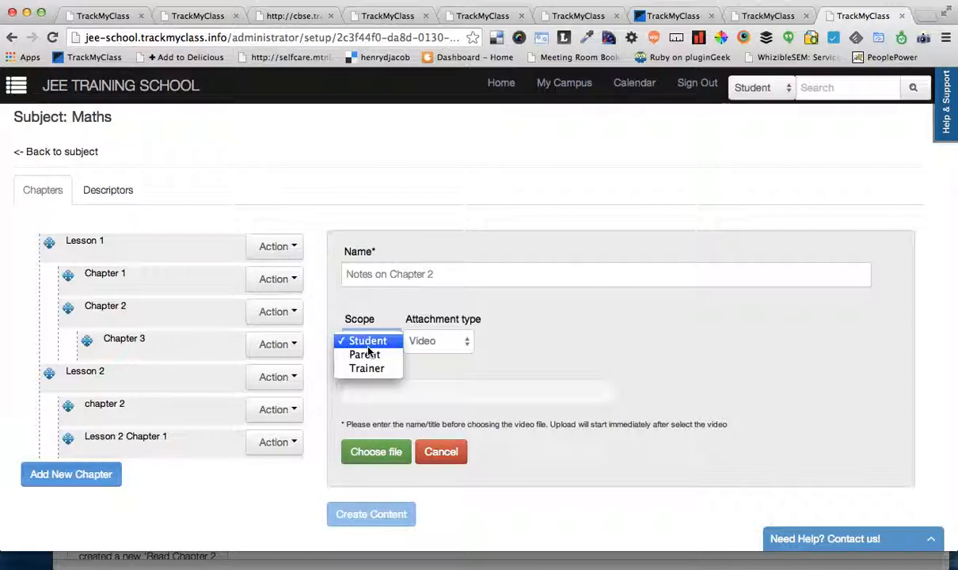
click(373, 371)
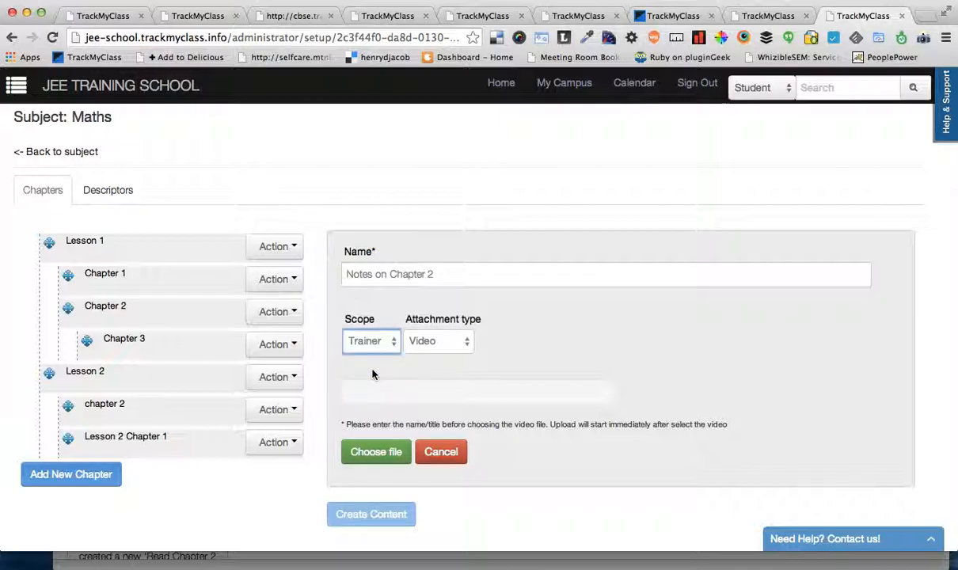
click(366, 340)
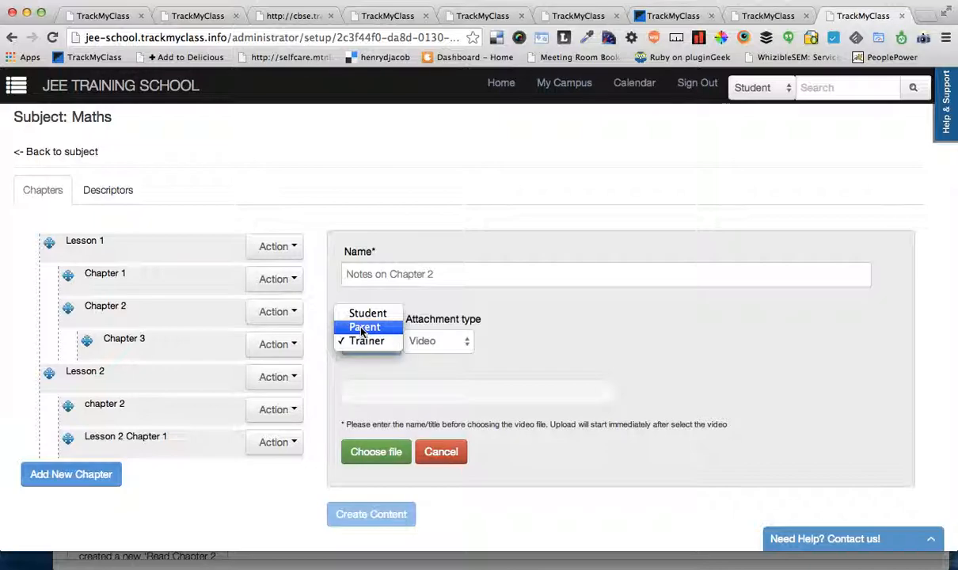
click(535, 320)
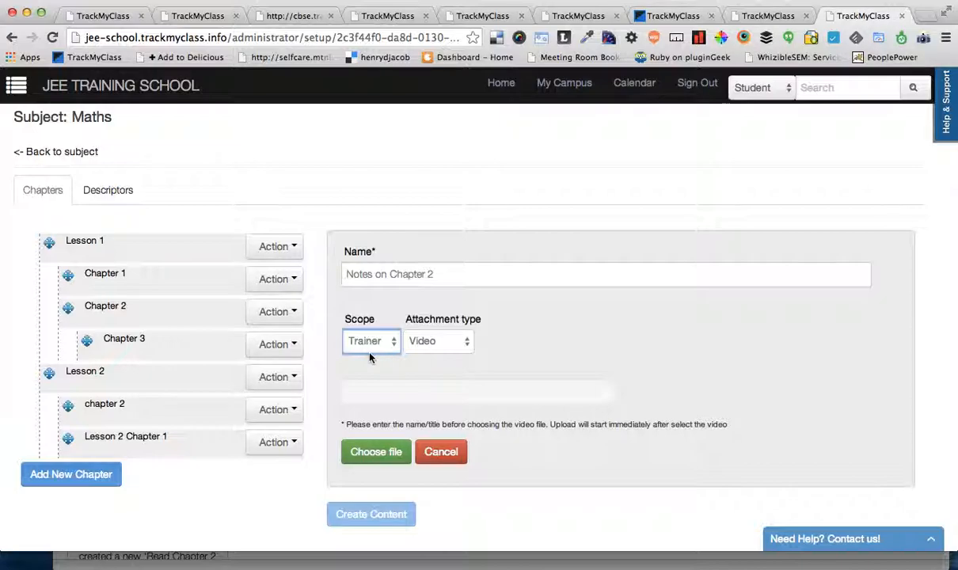
click(369, 349)
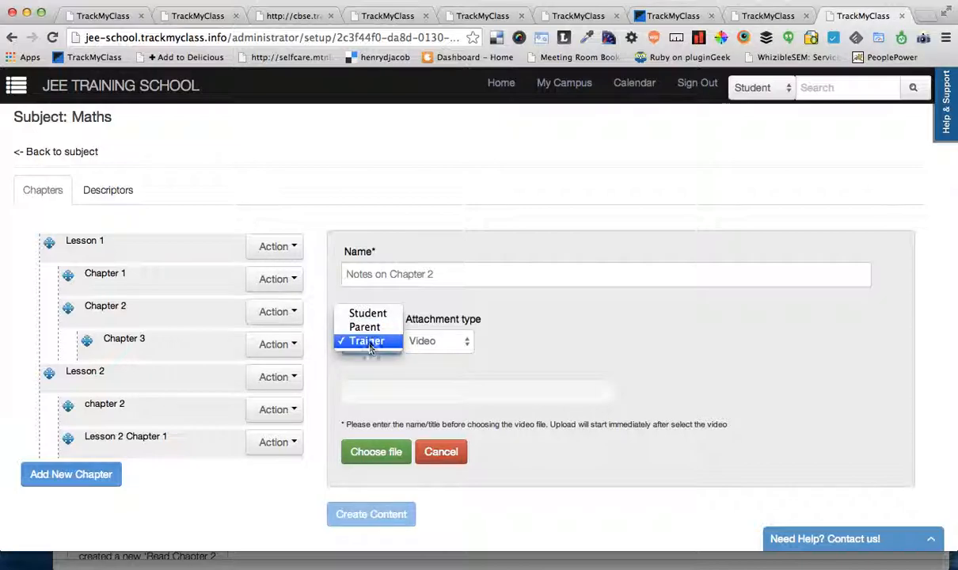
click(583, 336)
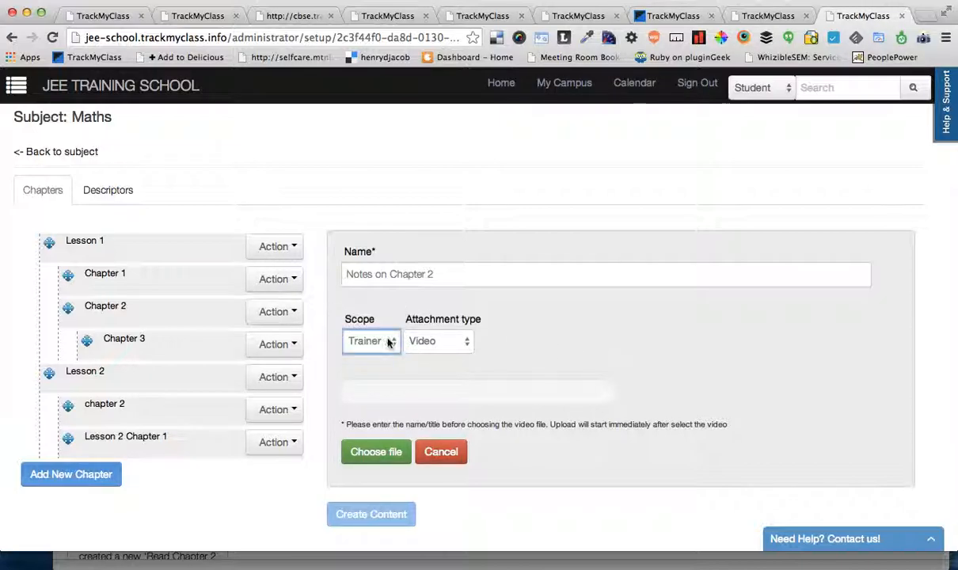
Step: Switch the content's scope to Student and return it to Trainer
click(364, 341)
click(385, 313)
click(346, 339)
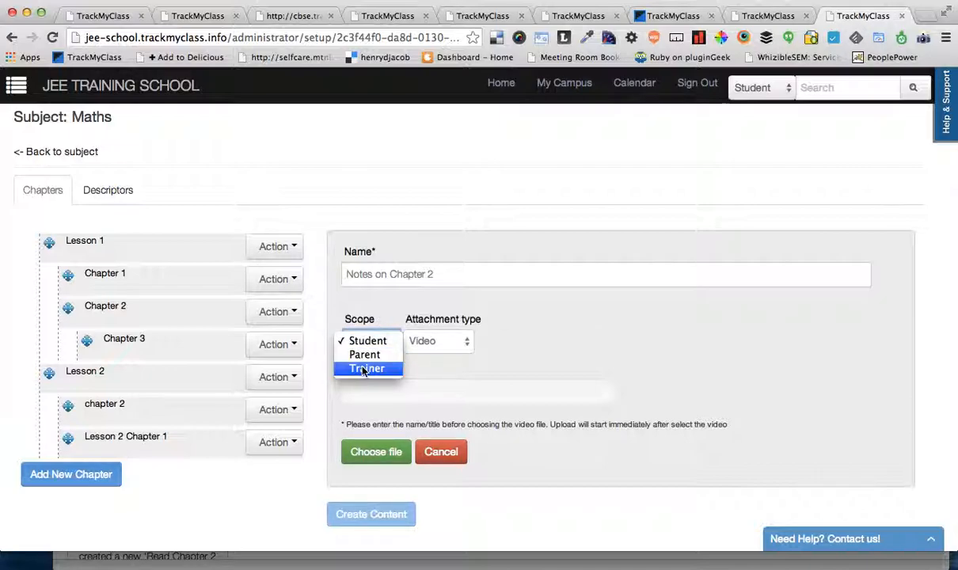
click(356, 366)
click(538, 353)
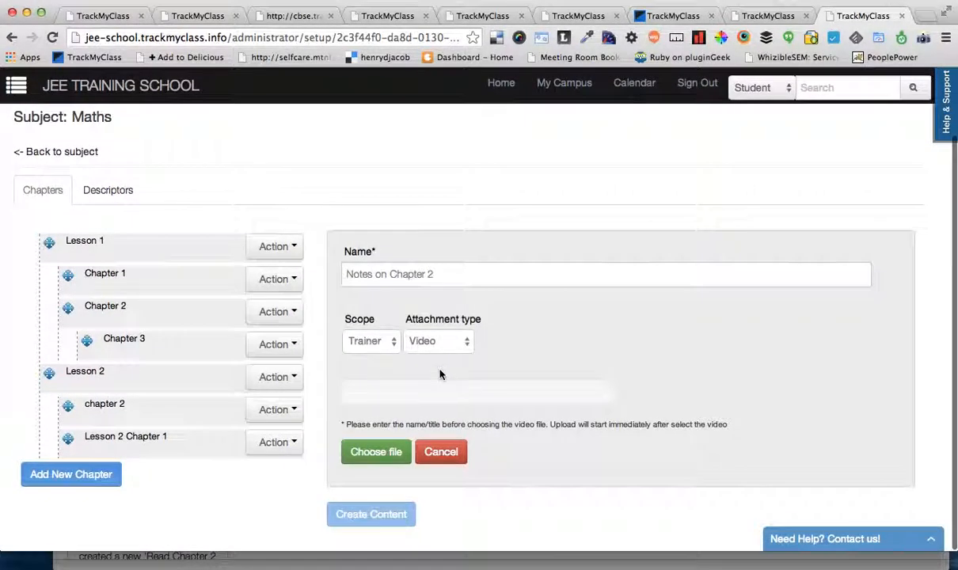
Step: Open the details of Chapter 1 in the Maths subject and show its questions
click(277, 279)
click(381, 274)
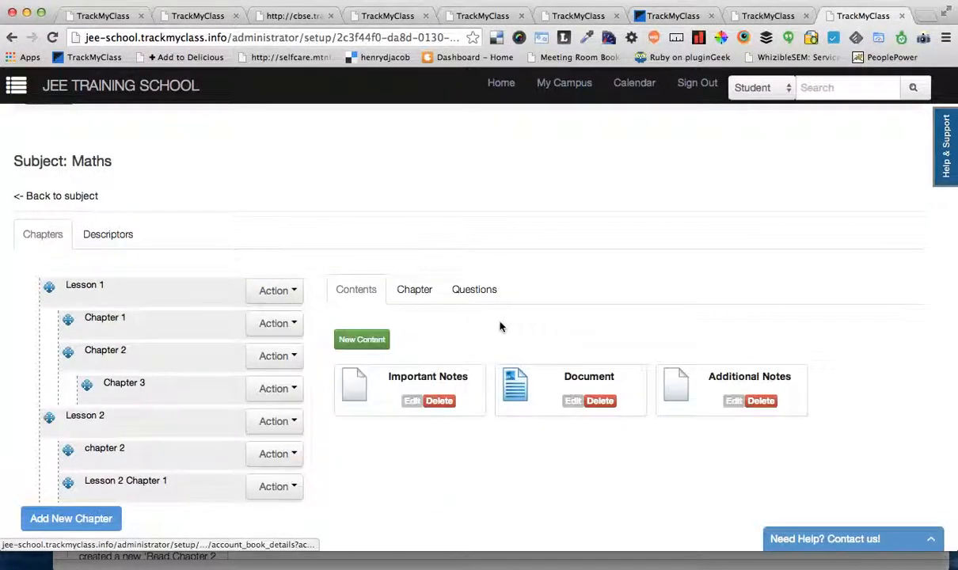
mouse_move(271, 323)
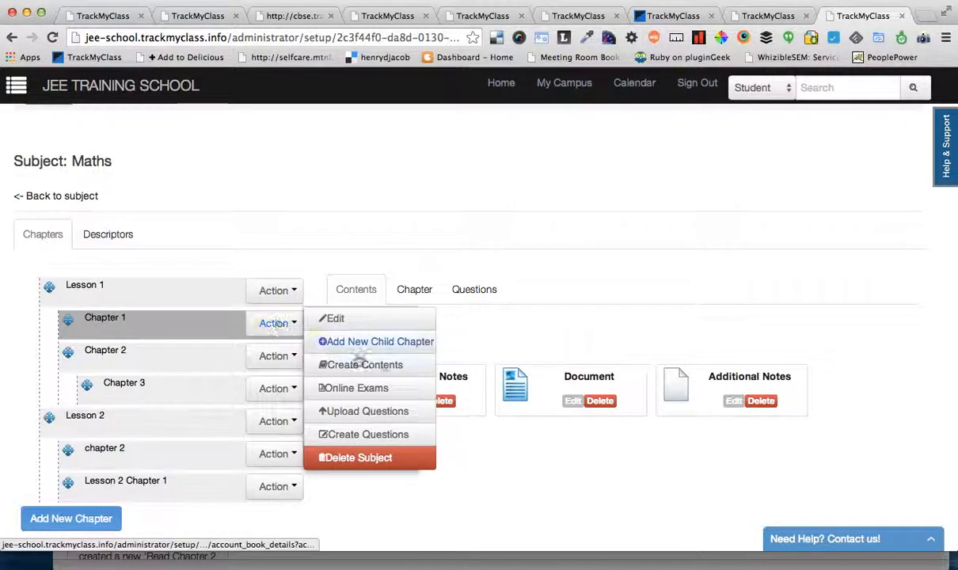
click(503, 293)
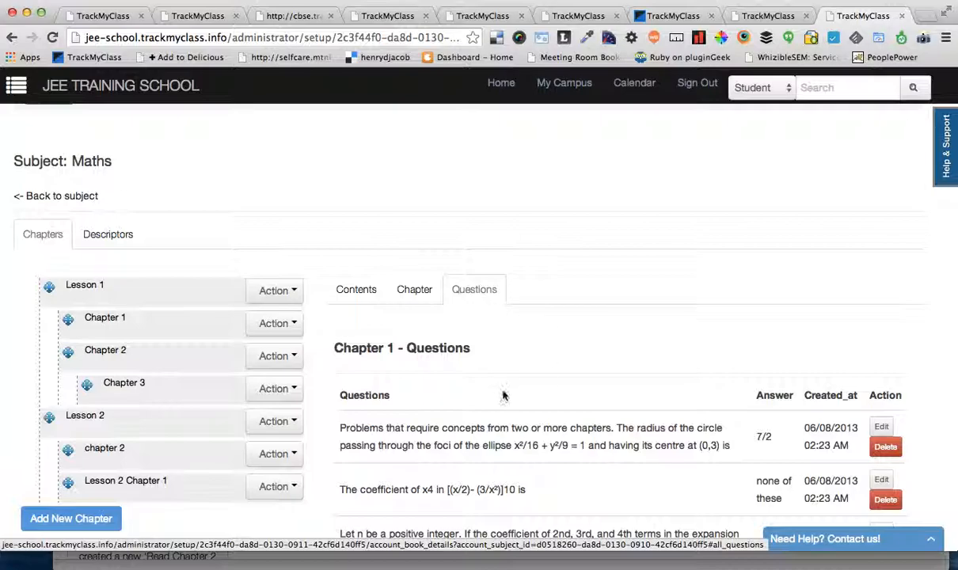
Step: Examine Chapter 1's question list, including the two figure-based questions at its end
scroll(503, 392, down, 3)
scroll(520, 459, down, 8)
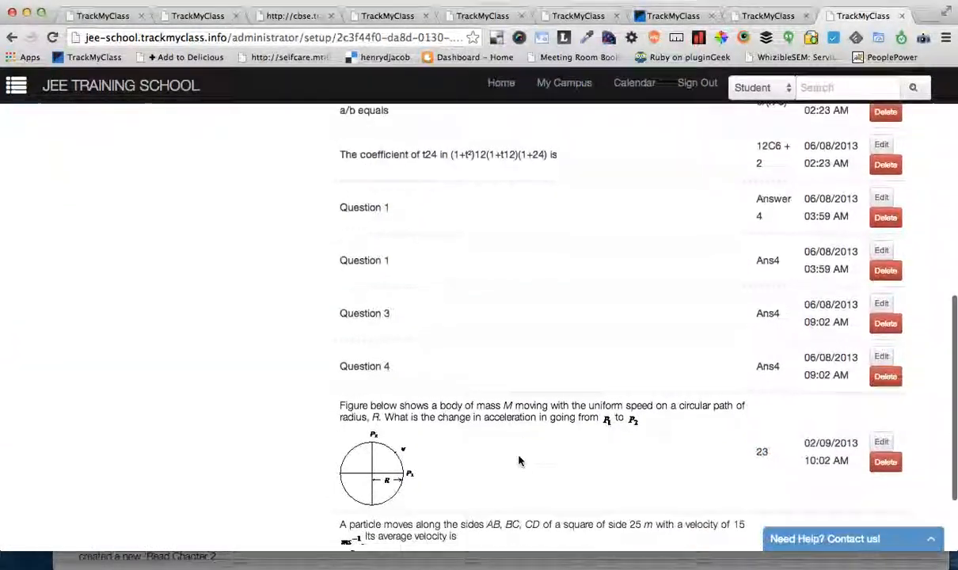
drag(507, 513, 338, 293)
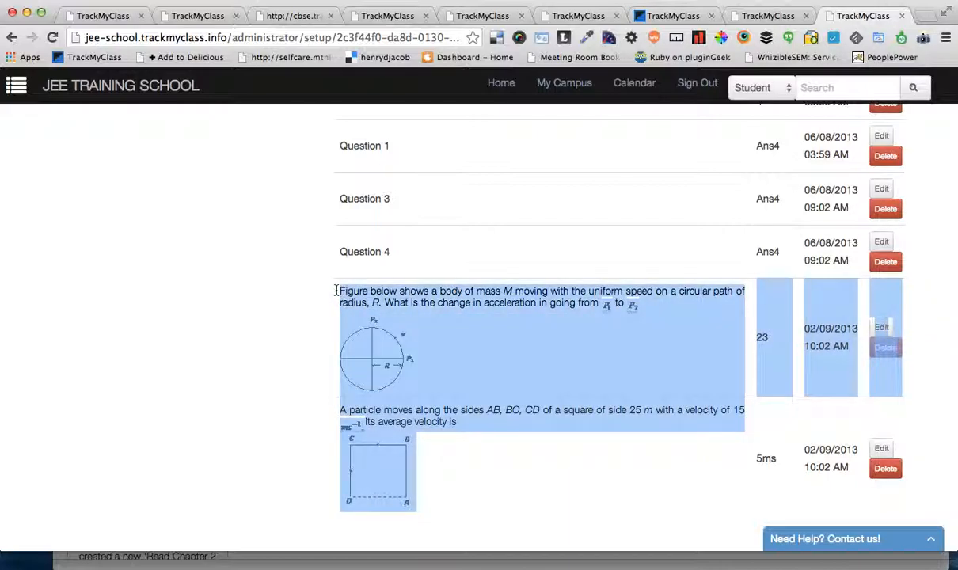
click(339, 292)
drag(331, 289, 560, 466)
click(558, 465)
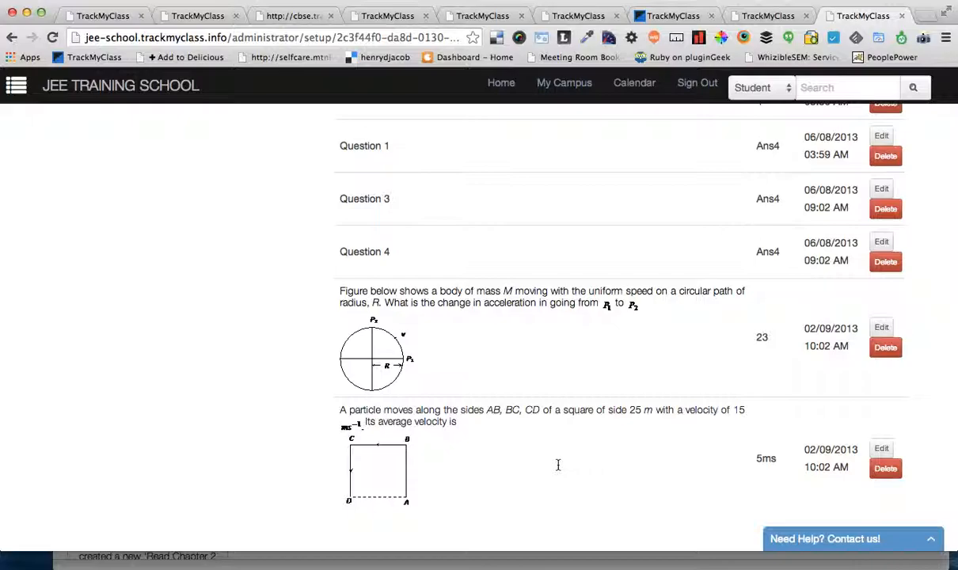
scroll(558, 465, up, 10)
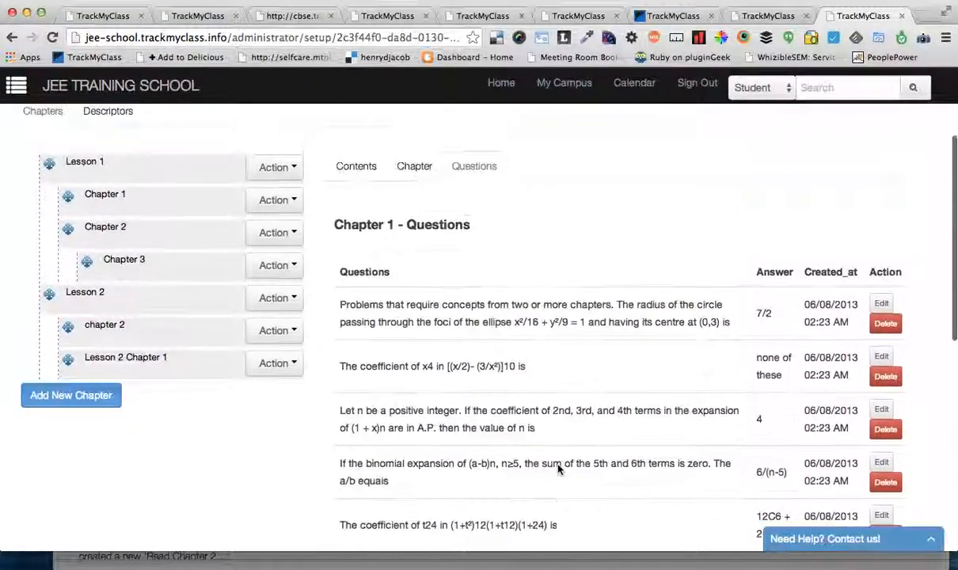
scroll(558, 465, down, 5)
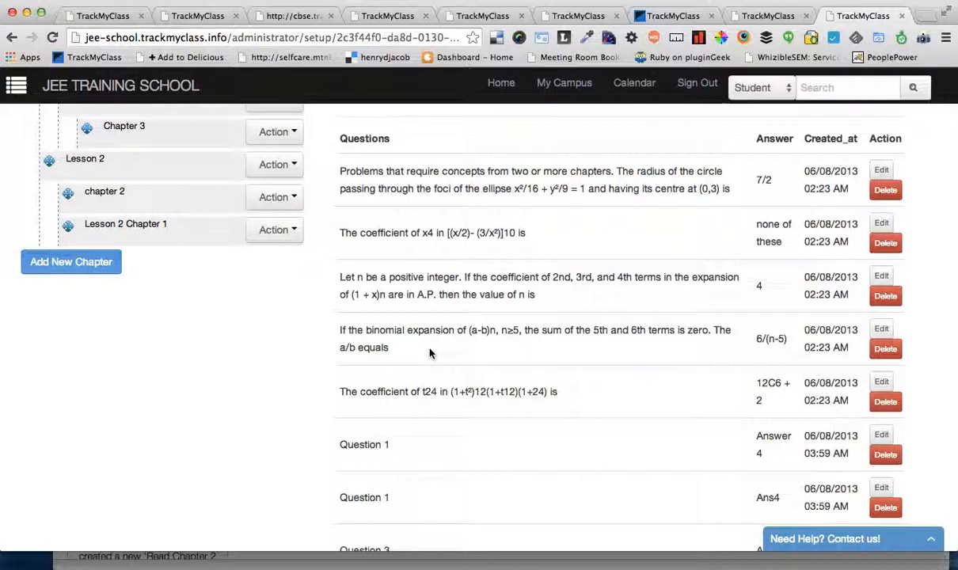
scroll(430, 352, up, 6)
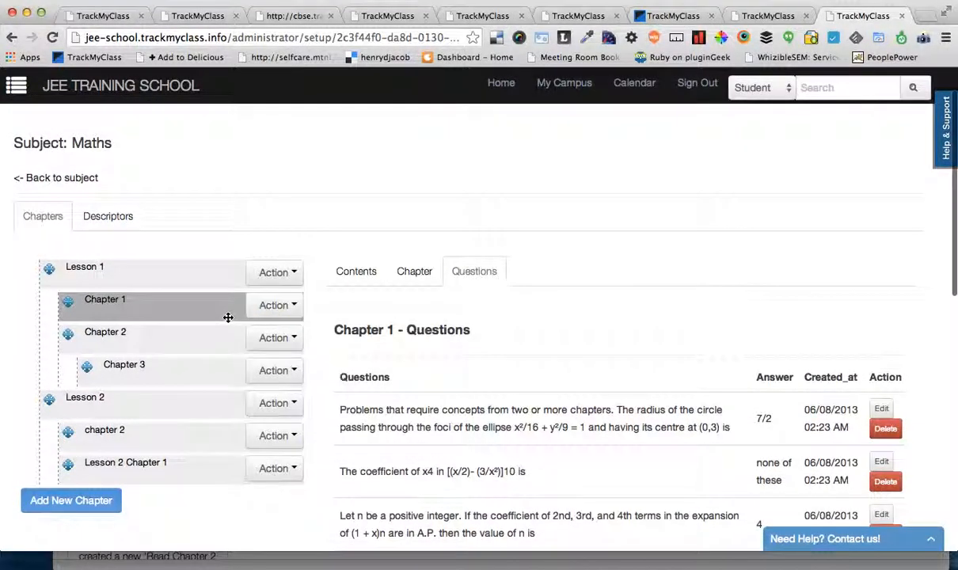
Step: Start creating a new question for Chapter 1 and go to its question text
click(277, 304)
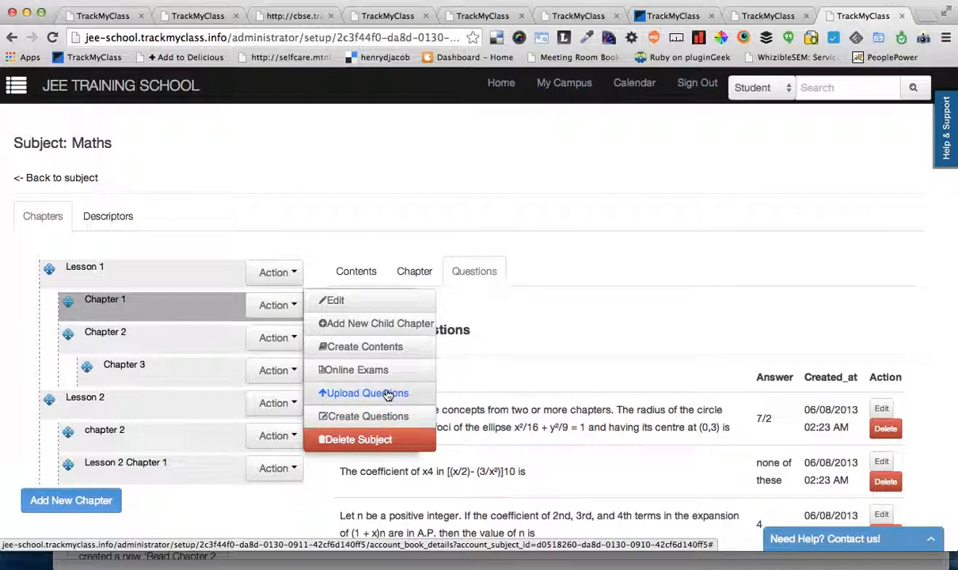
click(394, 417)
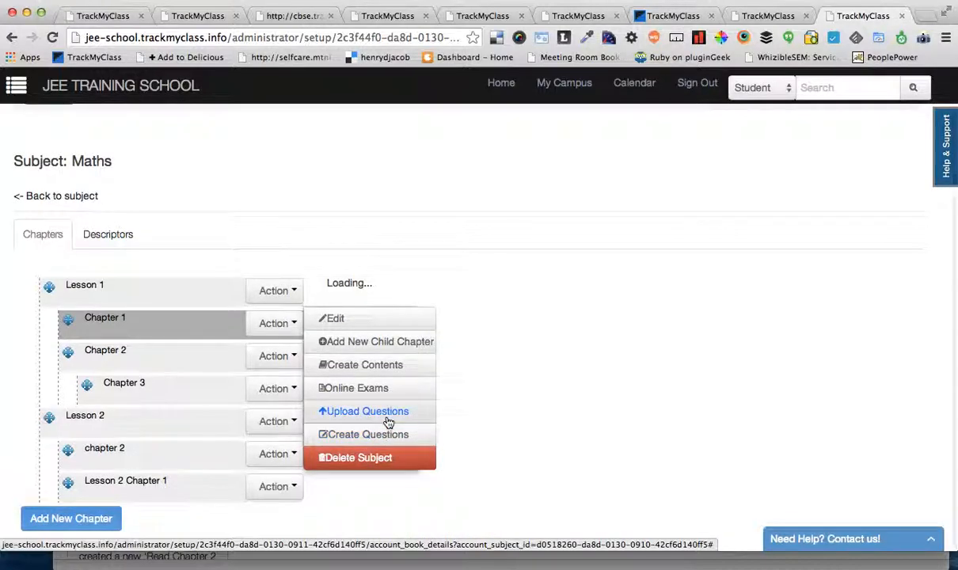
click(438, 438)
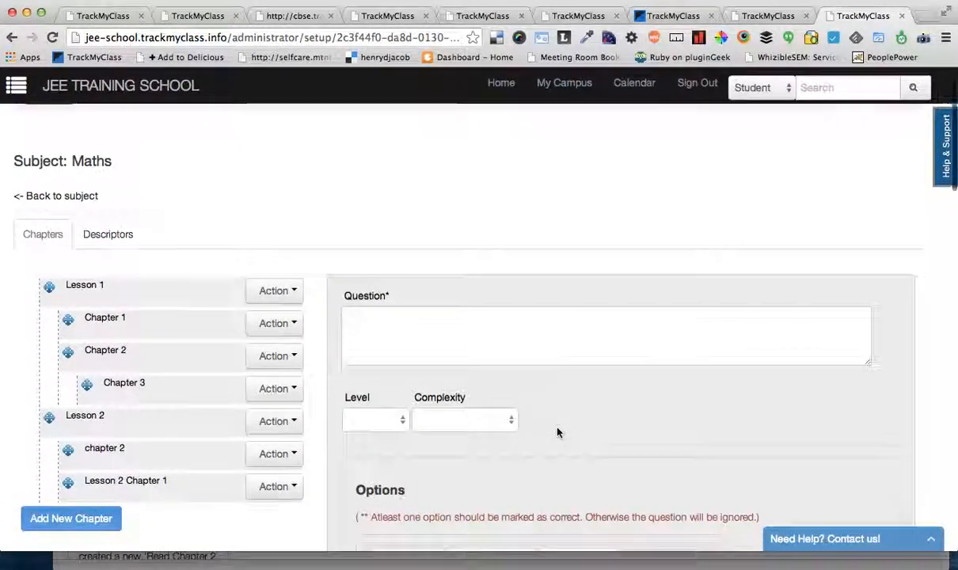
scroll(557, 432, down, 2)
click(536, 233)
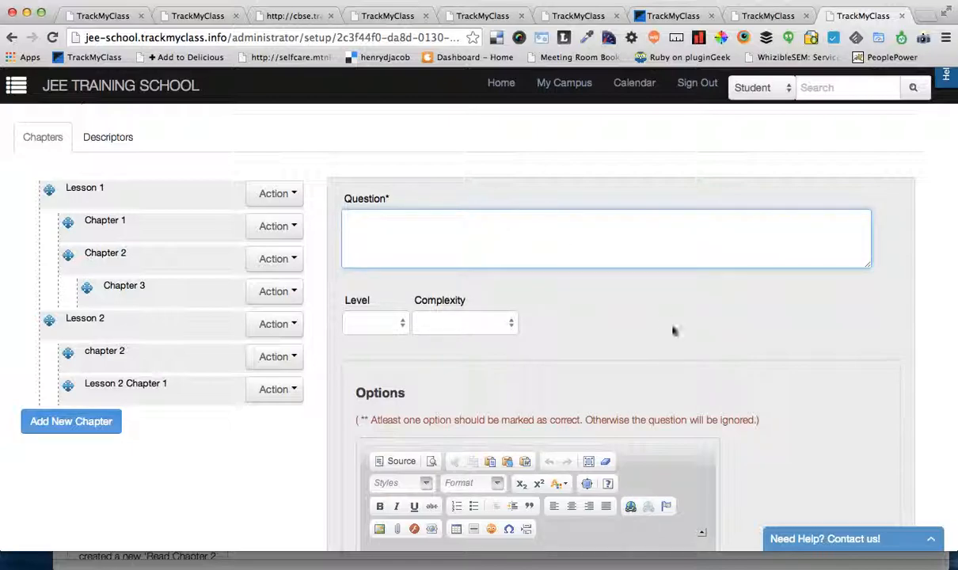
Step: Look over the answer option editors, scores and correct-answer settings, and add another option to the question
scroll(674, 330, down, 5)
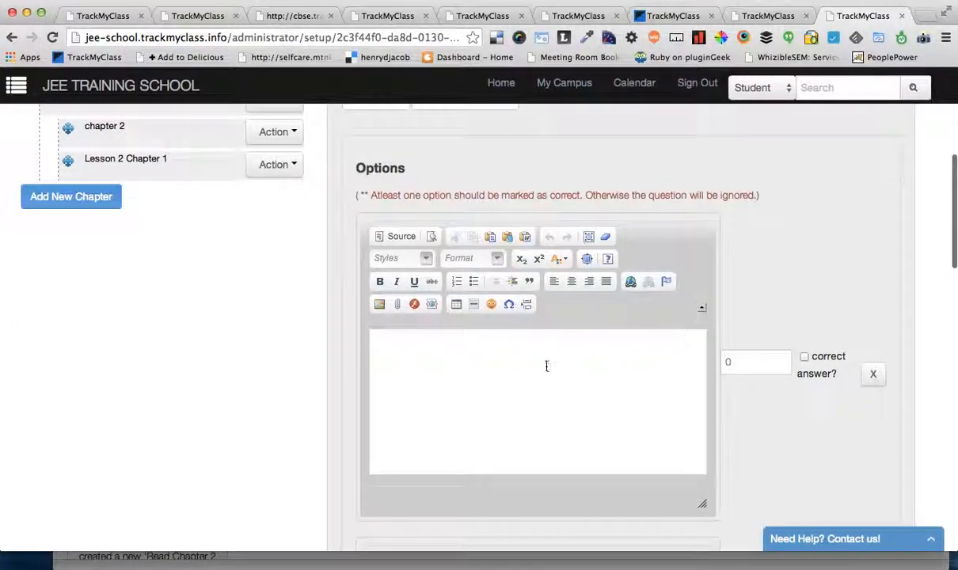
click(546, 384)
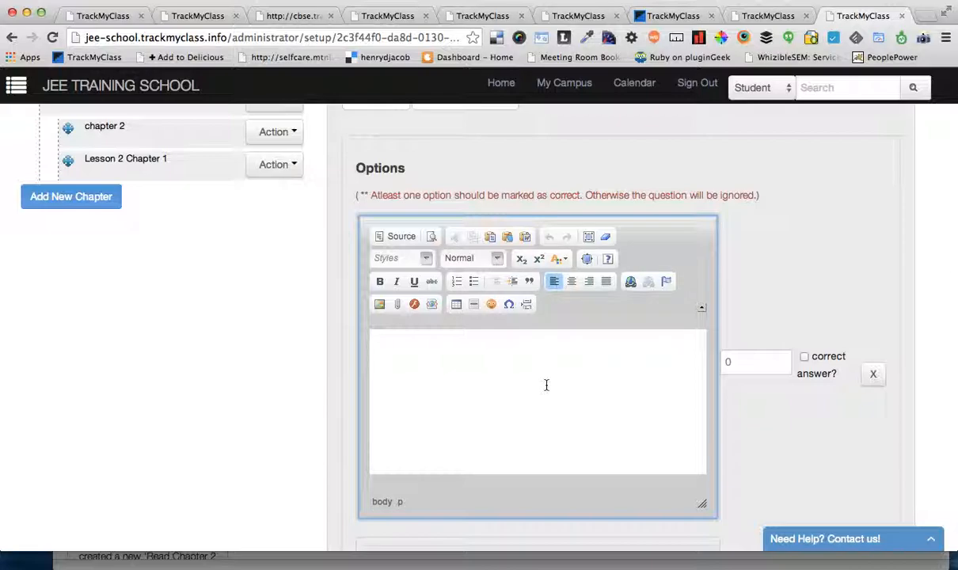
scroll(546, 385, down, 1)
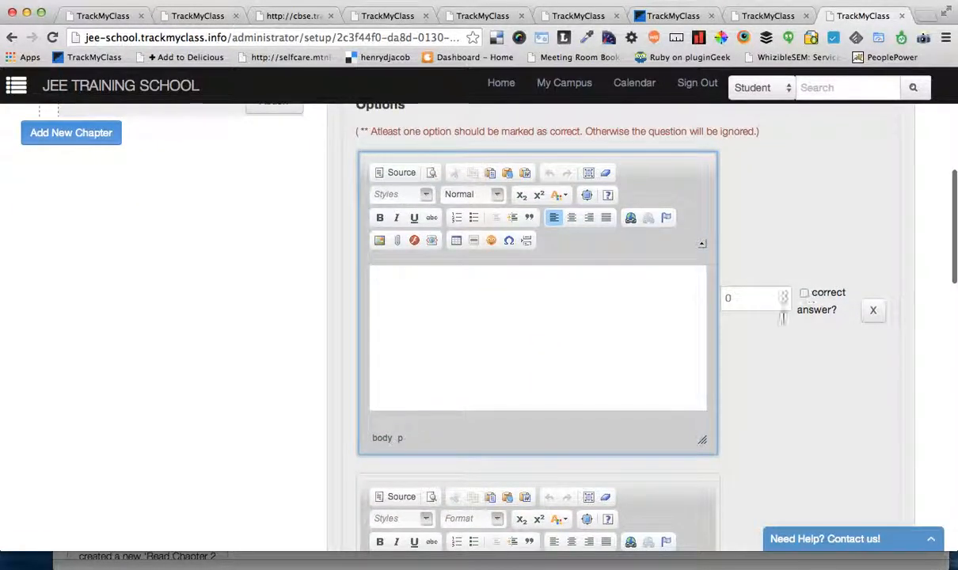
scroll(752, 352, down, 4)
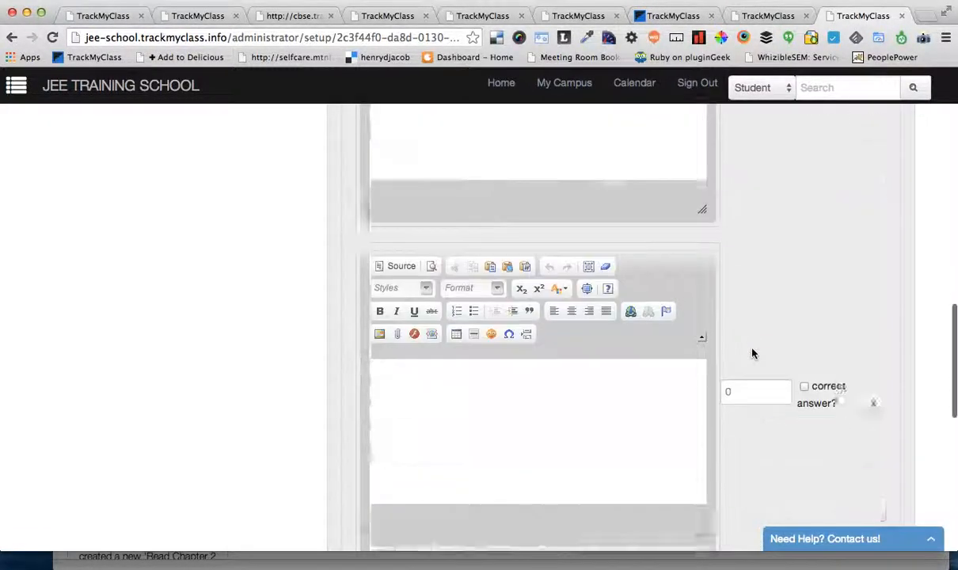
scroll(752, 354, down, 3)
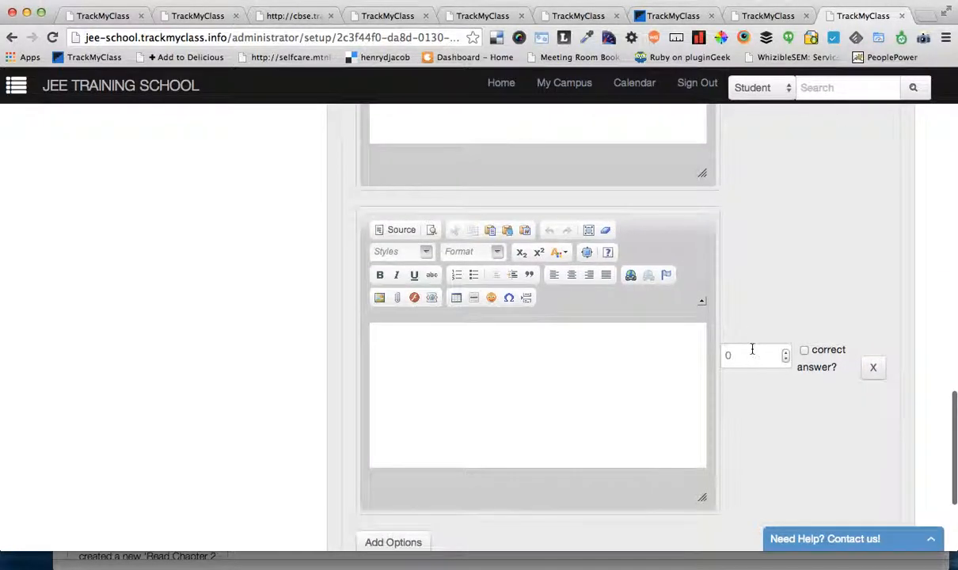
scroll(749, 345, down, 3)
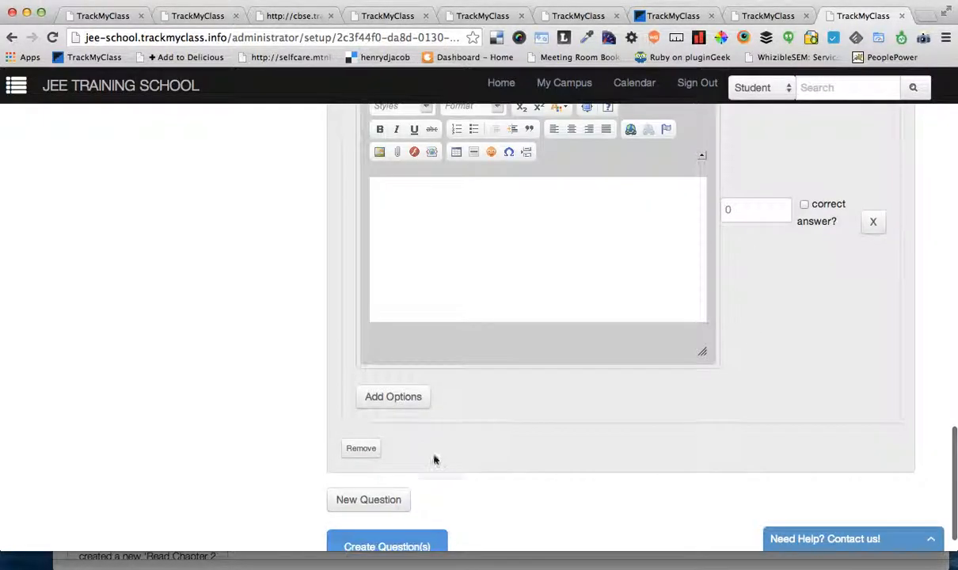
click(394, 396)
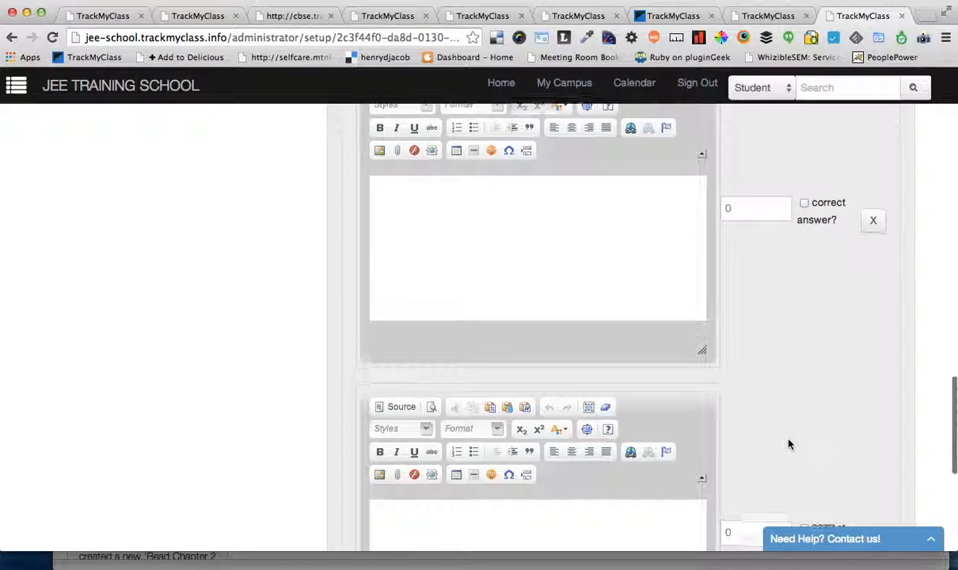
scroll(789, 443, down, 3)
scroll(885, 423, down, 5)
scroll(892, 363, up, 10)
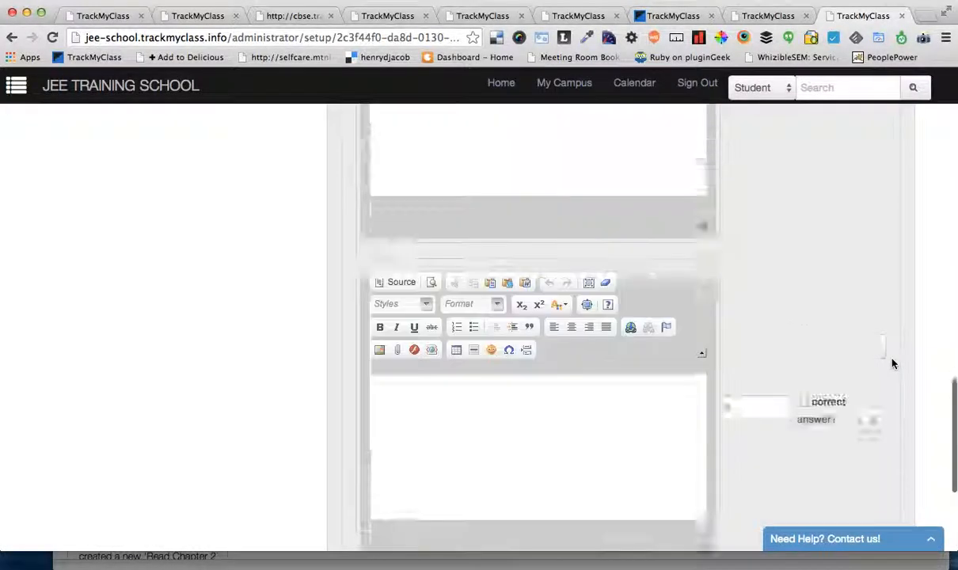
scroll(892, 363, up, 5)
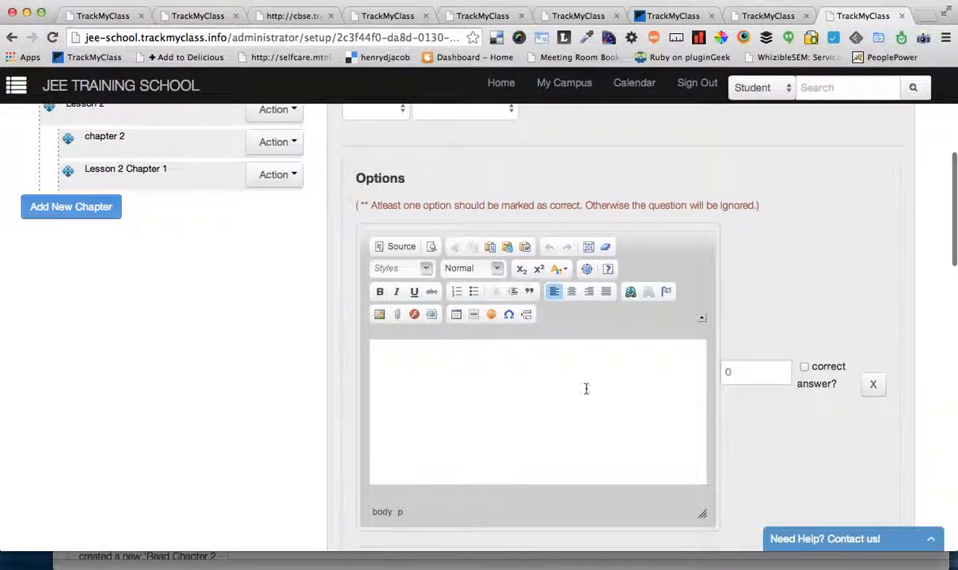
Step: Mark the first option as a correct answer and set its score to 2
click(613, 378)
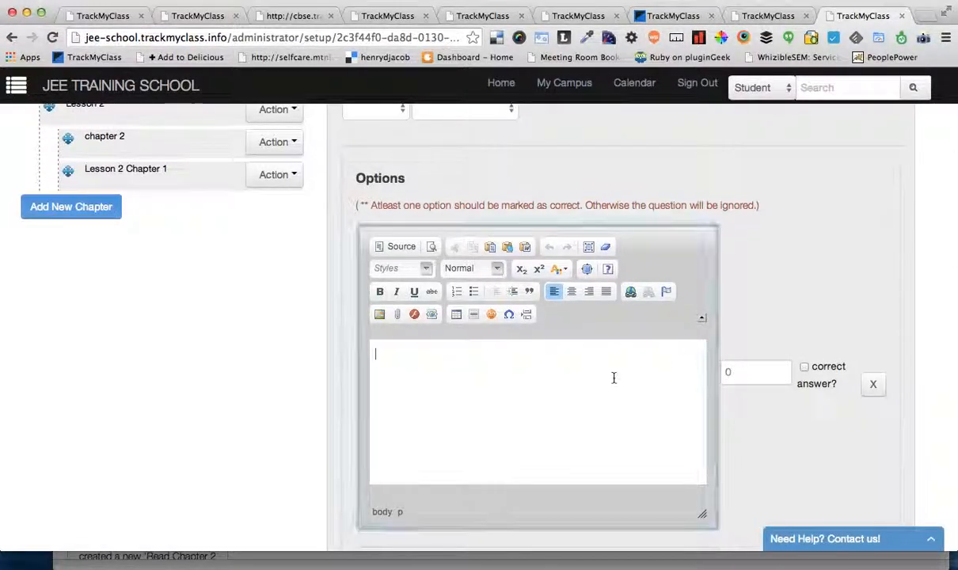
click(804, 368)
click(724, 372)
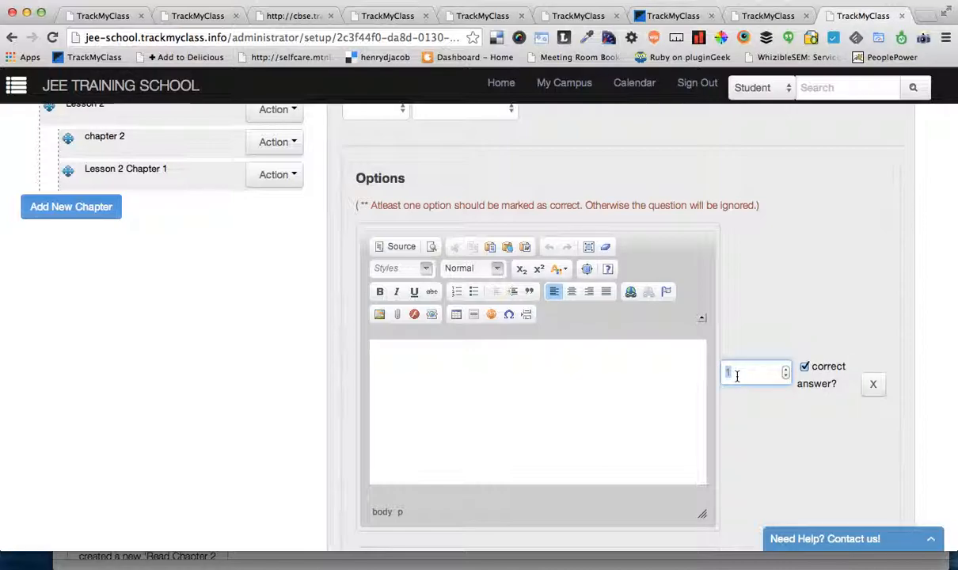
scroll(744, 395, down, 2)
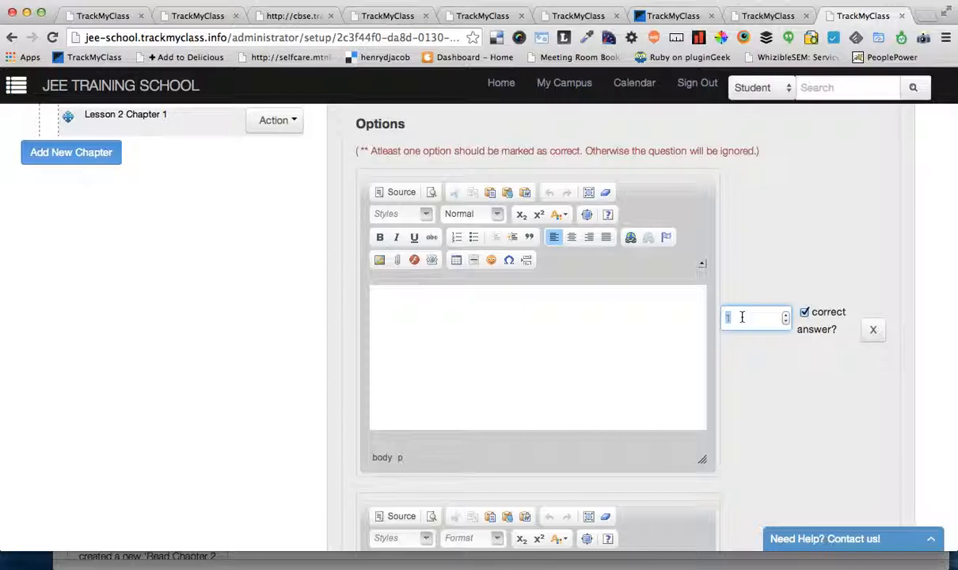
text(2)
click(769, 391)
double_click(744, 317)
Step: Mark the second option as a correct answer and set its score to .5
scroll(764, 406, down, 1)
scroll(764, 406, down, 5)
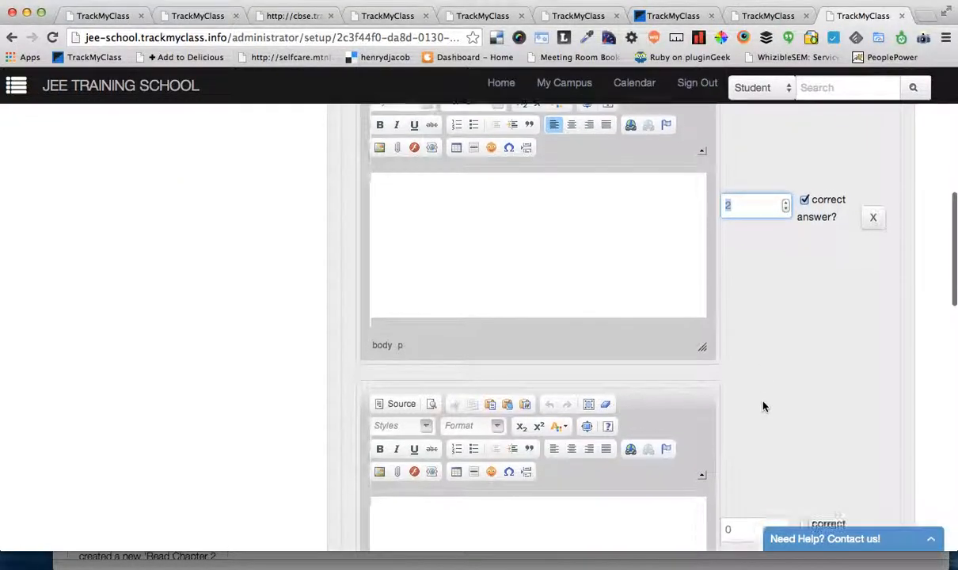
click(804, 438)
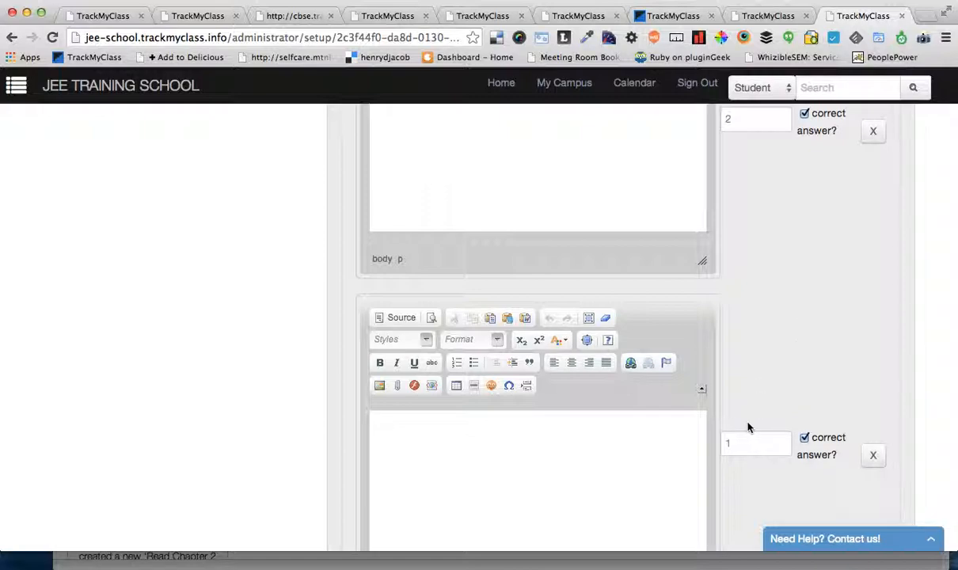
double_click(730, 442)
text(.5)
Step: Change the first option's score to .5
click(778, 136)
double_click(746, 120)
click(872, 167)
scroll(864, 261, up, 5)
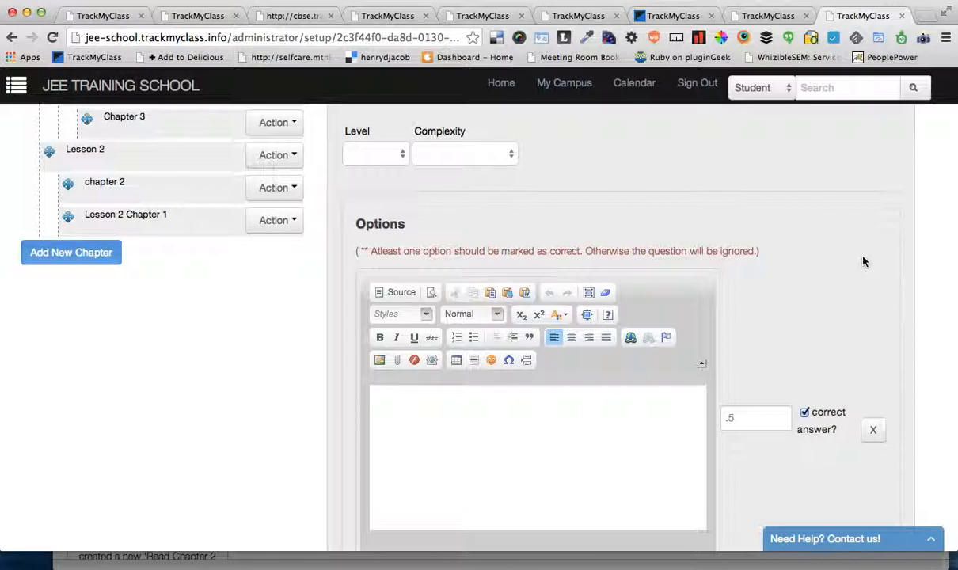
Step: Try -5 as the score of the third, incorrect option and start replacing it with a decimal value
scroll(864, 261, down, 5)
scroll(863, 261, down, 3)
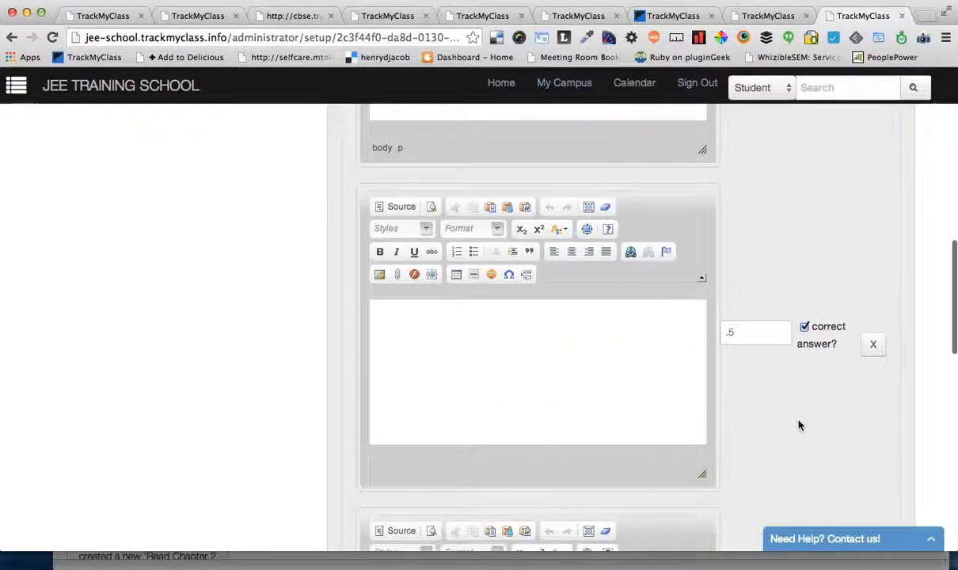
click(750, 436)
text(-5)
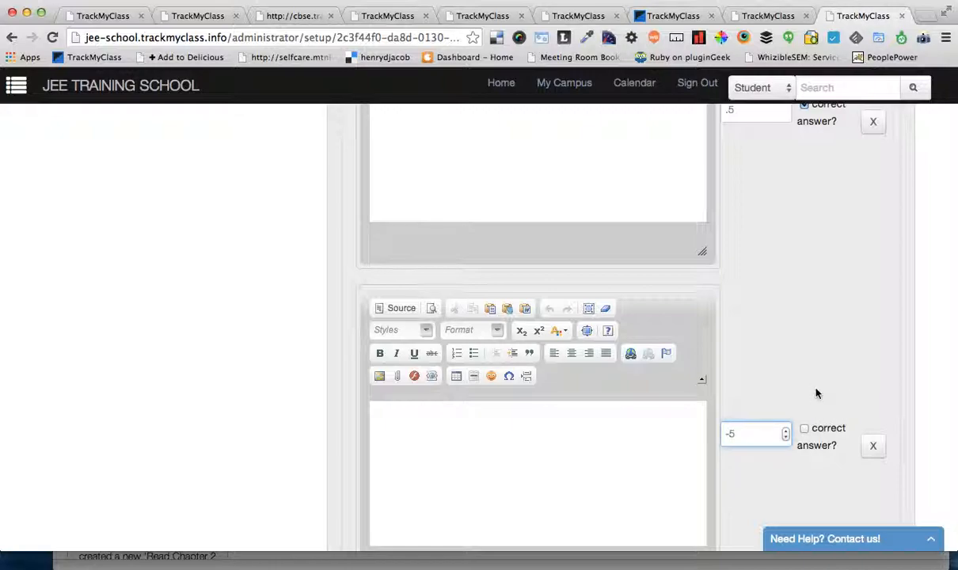
key(BackSpace)
key(BackSpace)
text(.)
Step: Look over the actions available for Chapter 1
scroll(838, 253, up, 15)
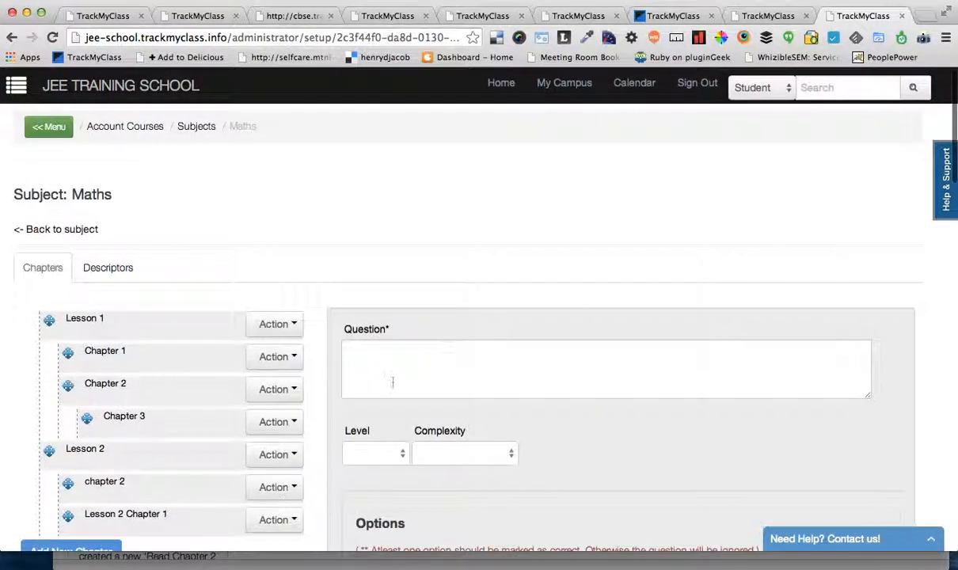
click(266, 358)
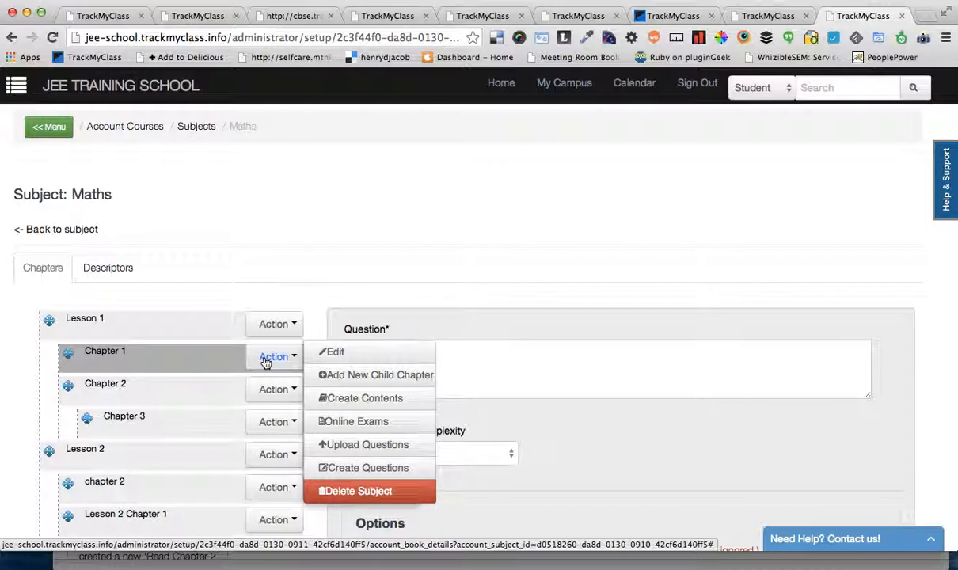
click(321, 214)
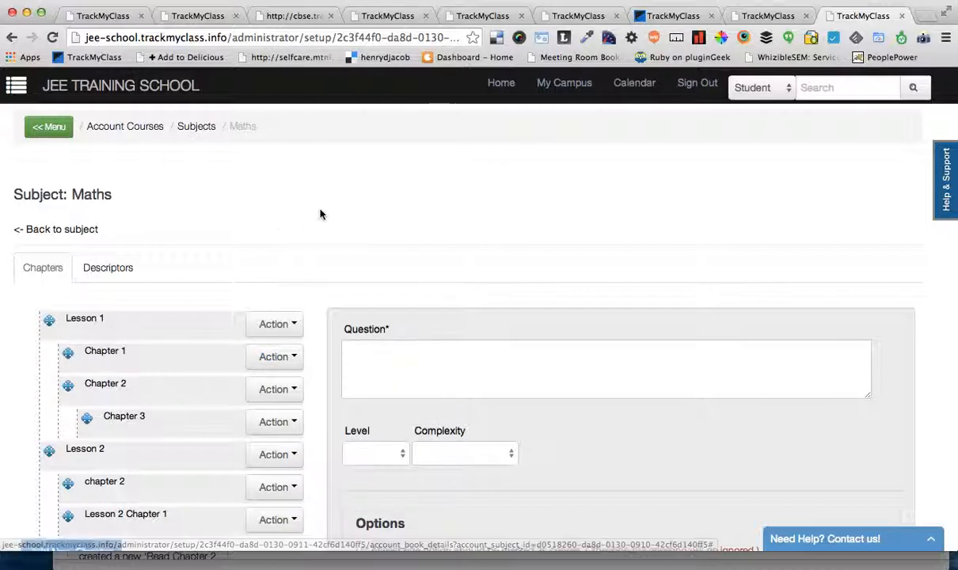
scroll(274, 210, down, 3)
scroll(302, 134, up, 3)
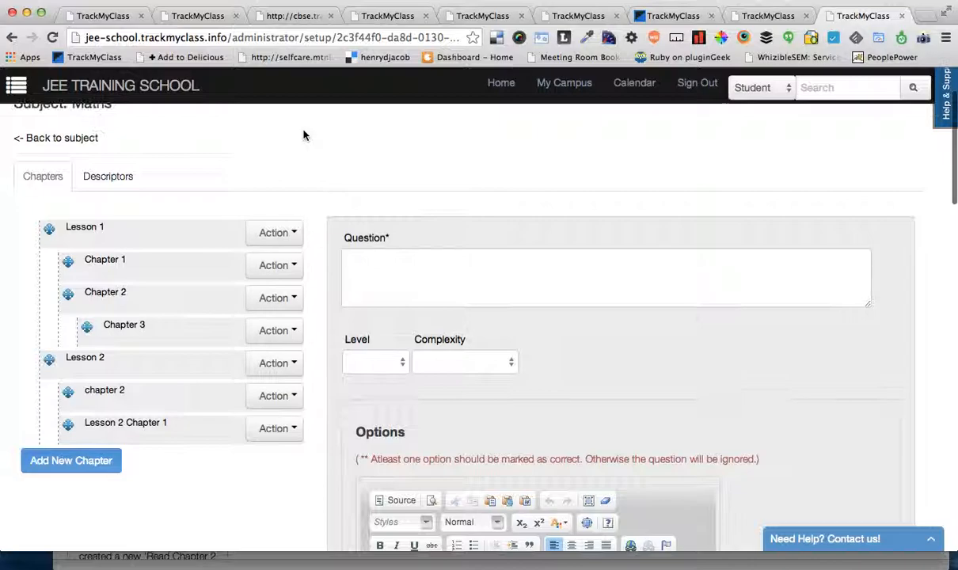
Step: Open the online exams of Chapter 1 in the Maths subject and start creating a new exam
click(57, 128)
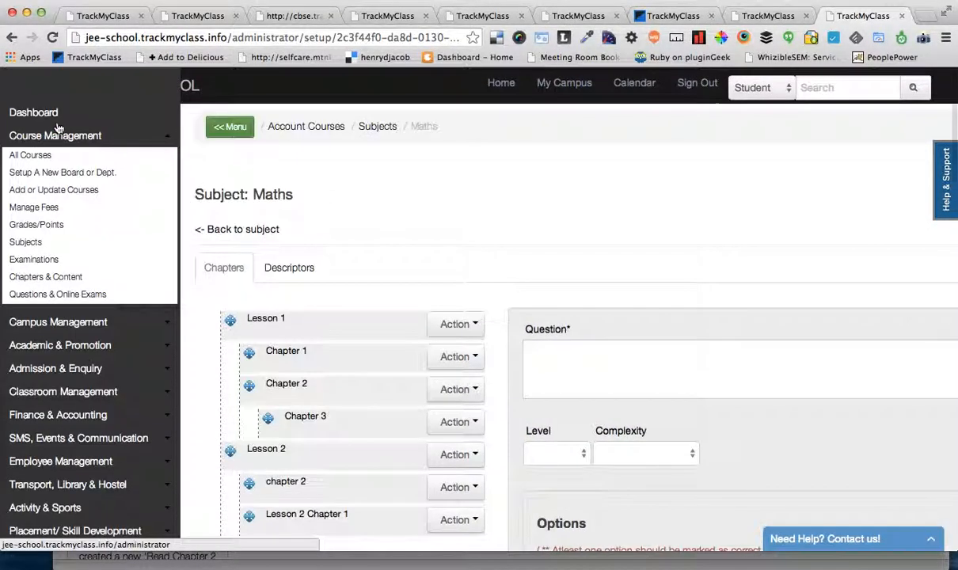
click(376, 207)
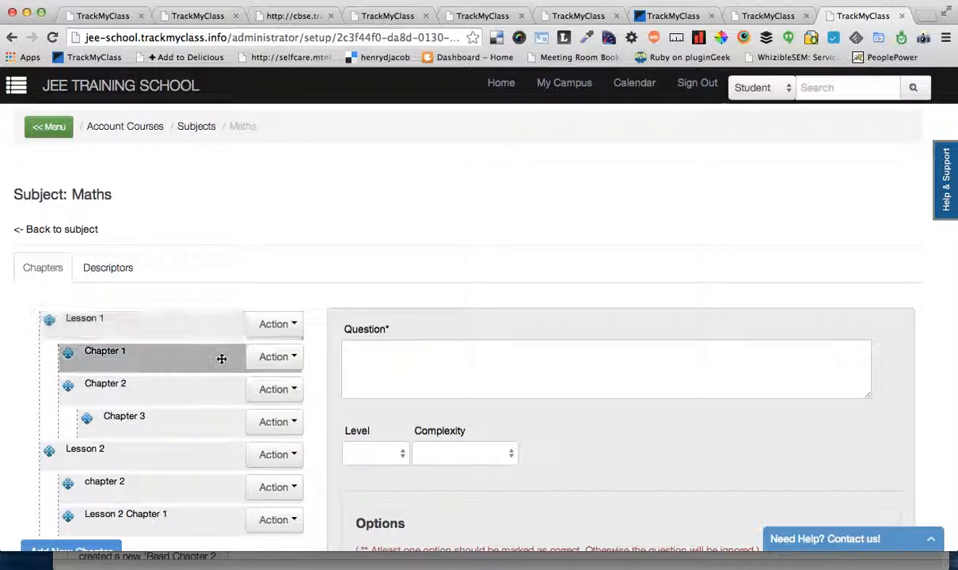
click(273, 357)
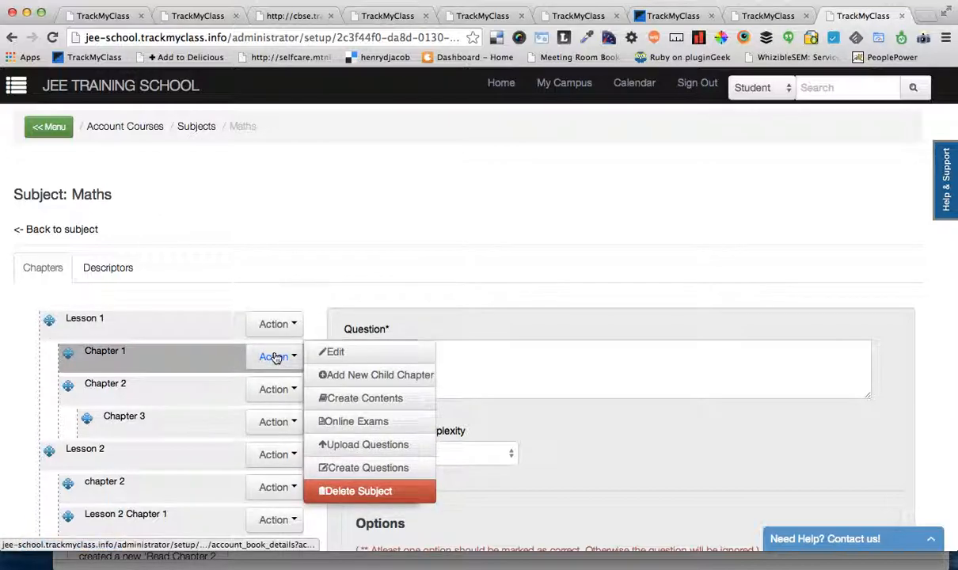
click(349, 423)
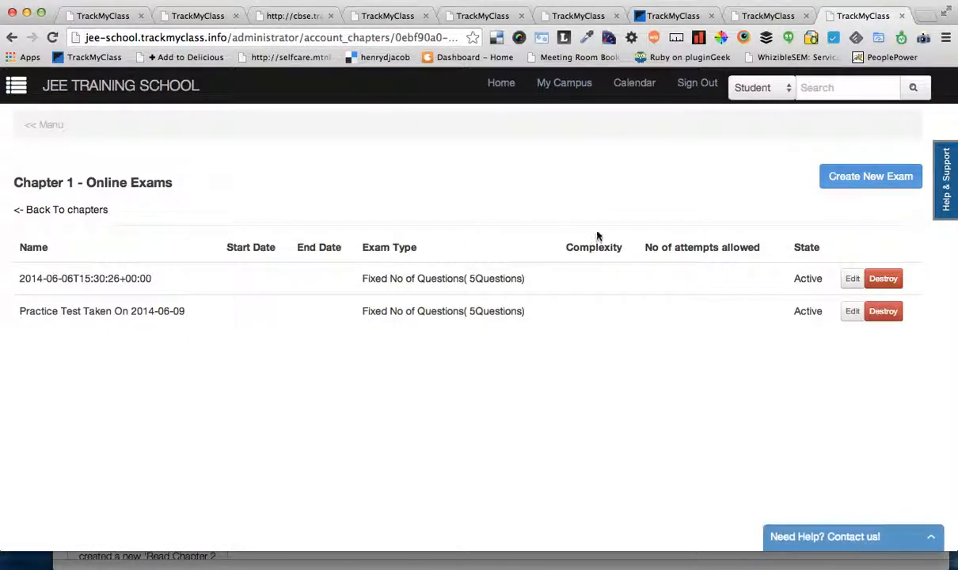
click(850, 176)
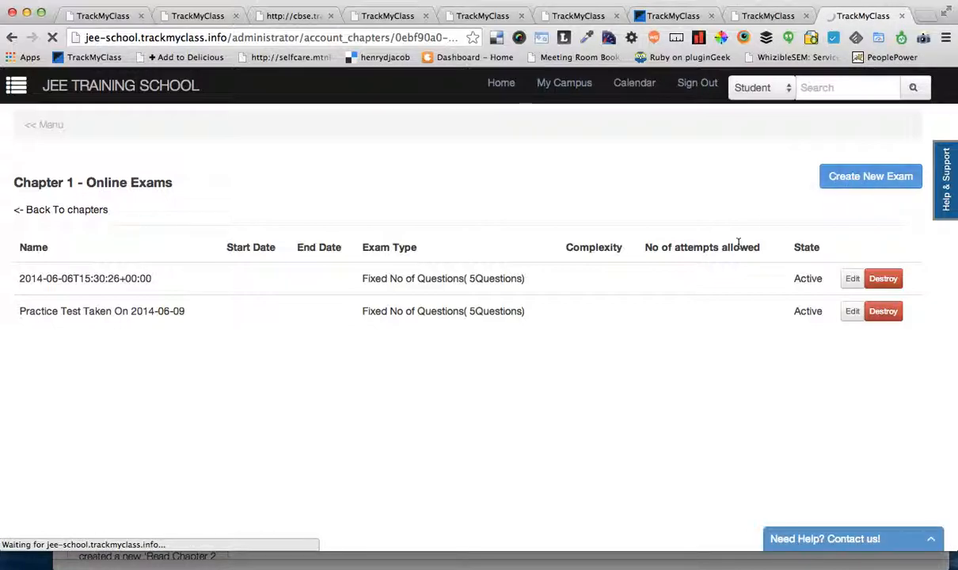
scroll(688, 335, down, 1)
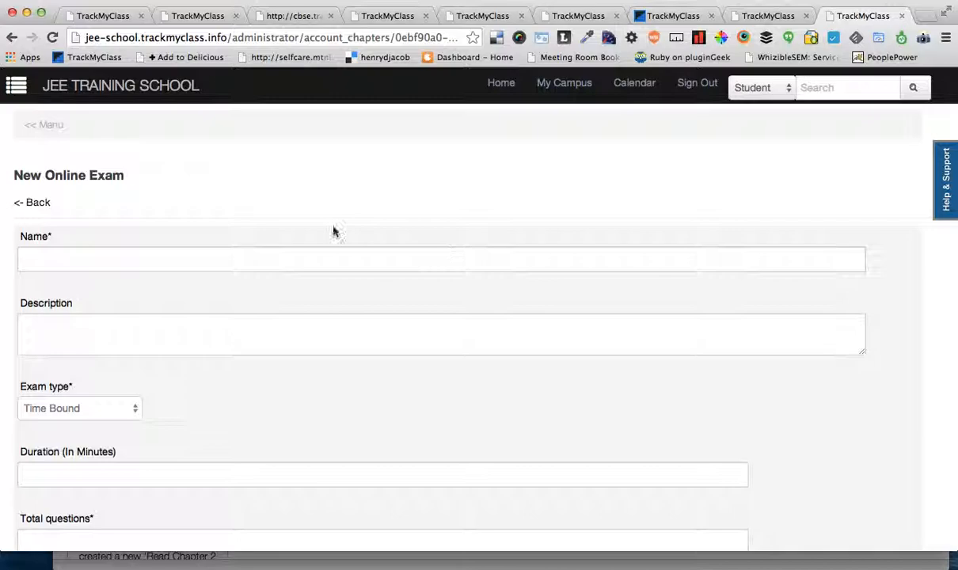
Step: Name the new online exam "Online Exam for Chapter"
click(276, 259)
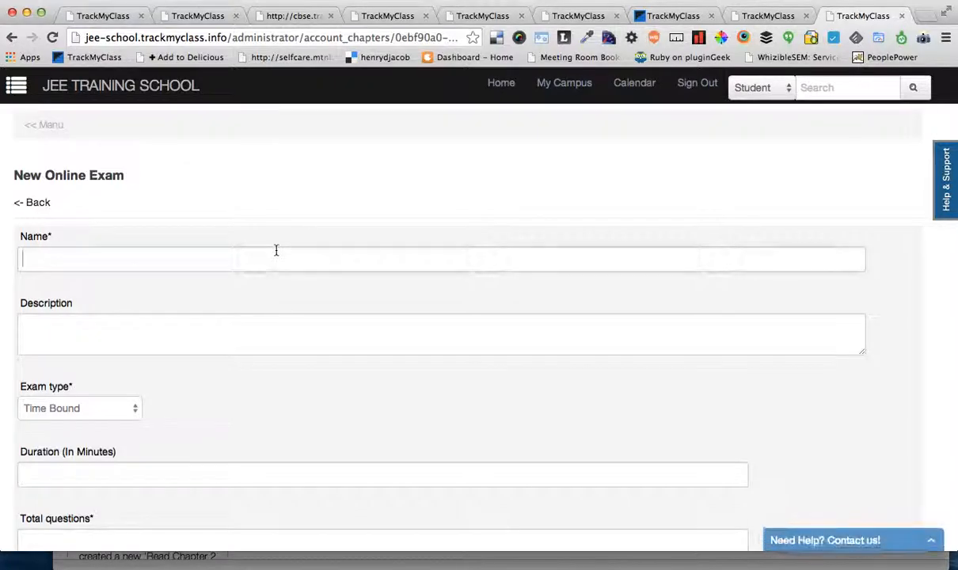
text(Online)
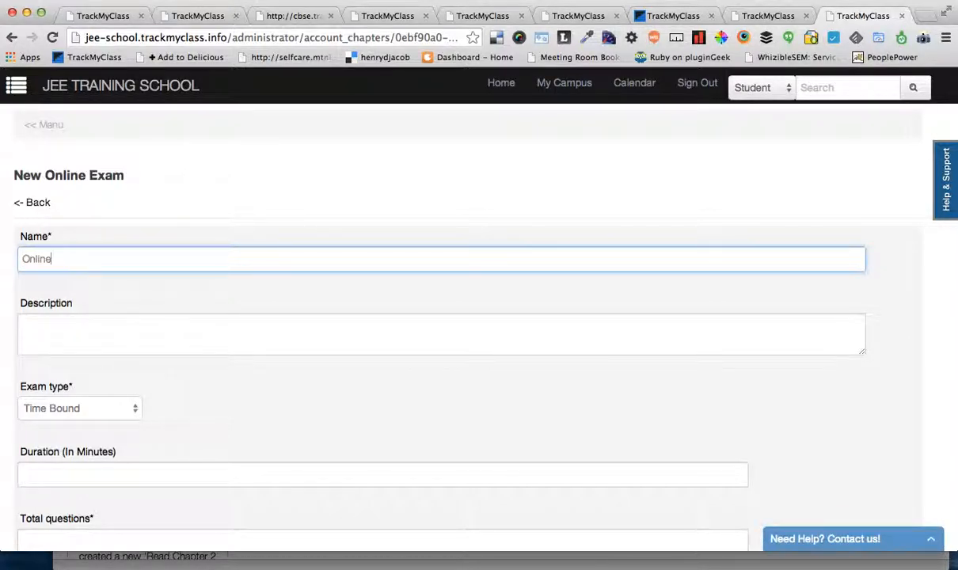
text( Exam )
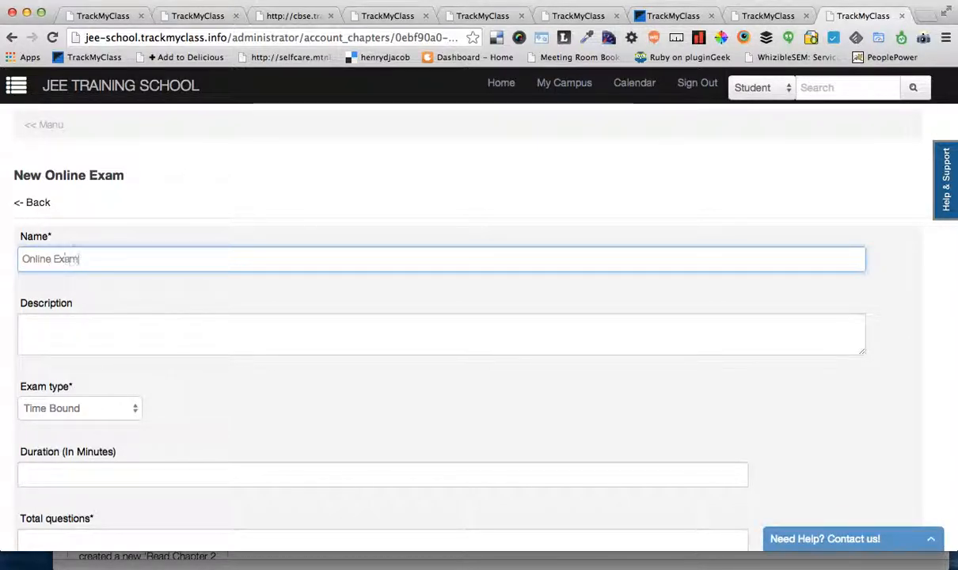
text(for Chapter 1)
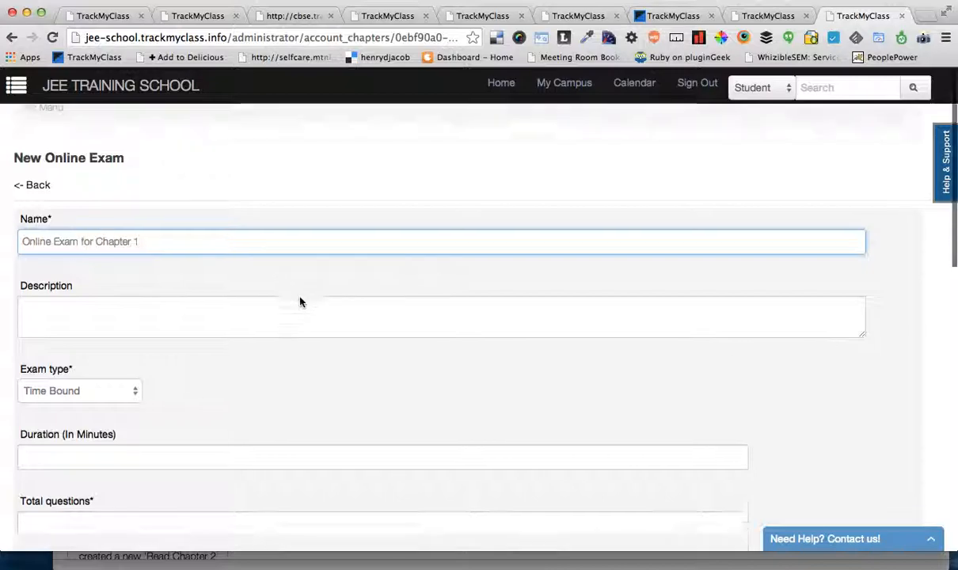
Step: Try the Fixed No of Questions exam type and return the exam to Time Bound
scroll(292, 292, down, 5)
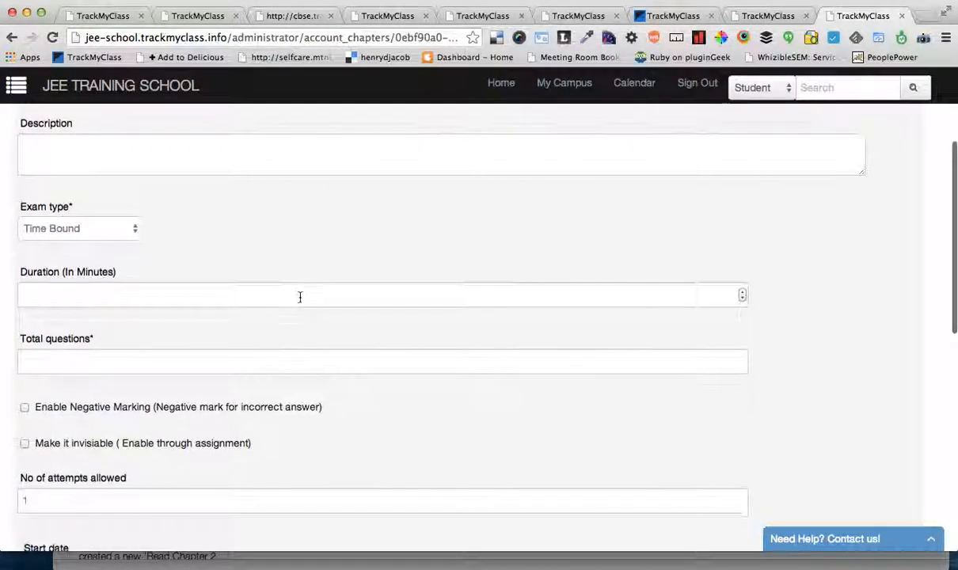
scroll(206, 226, up, 1)
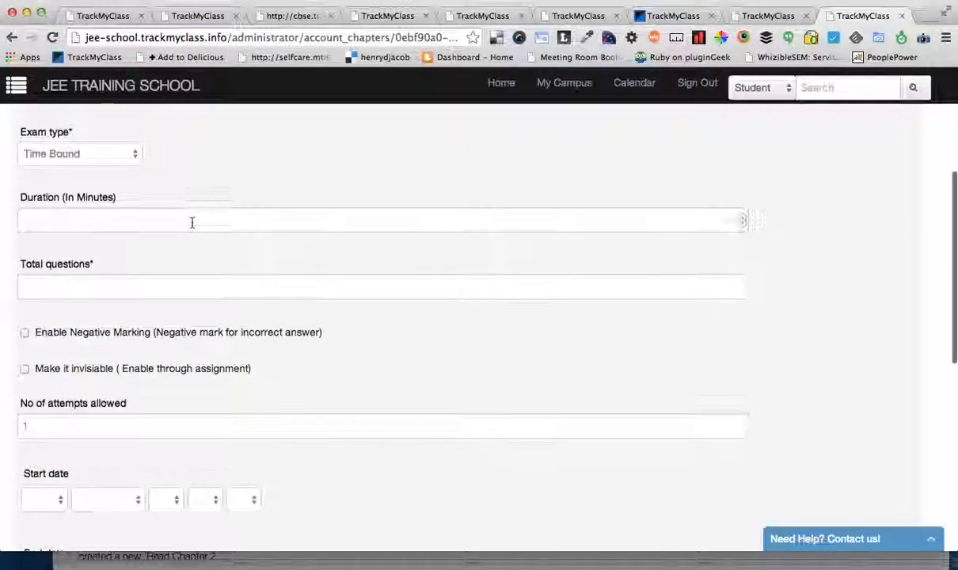
click(138, 159)
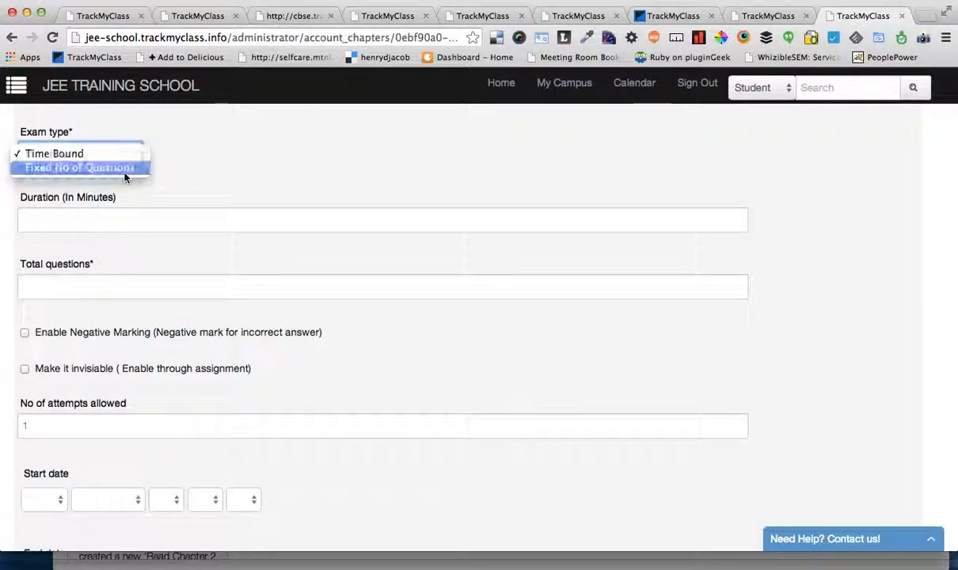
click(124, 169)
click(140, 153)
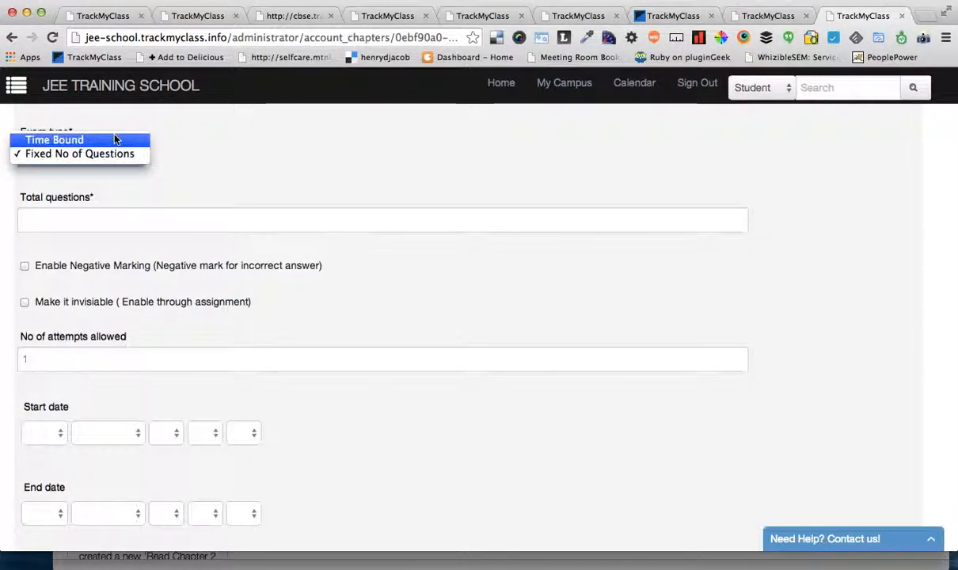
click(114, 138)
Step: Set the exam duration to 25 minutes and the total questions to 30
click(72, 222)
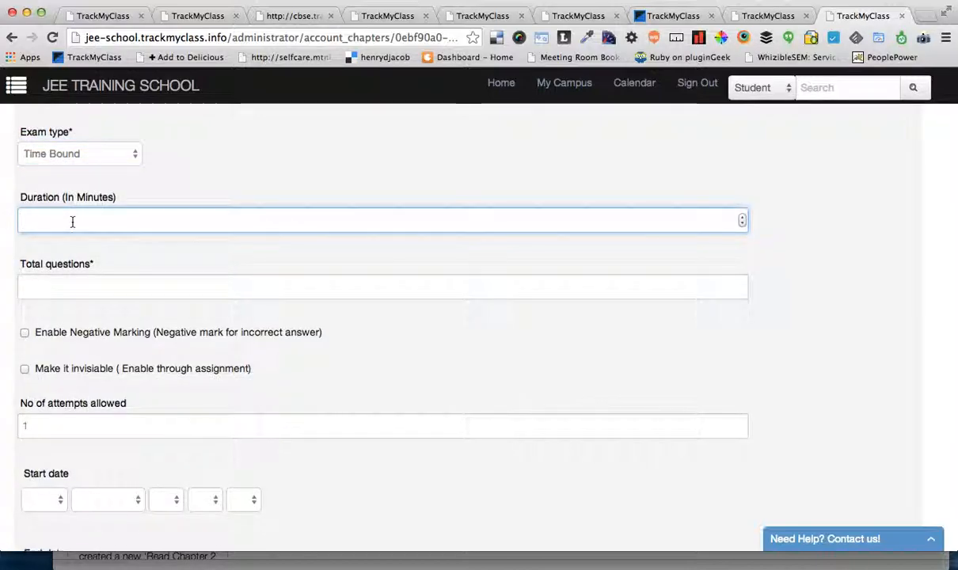
text(30)
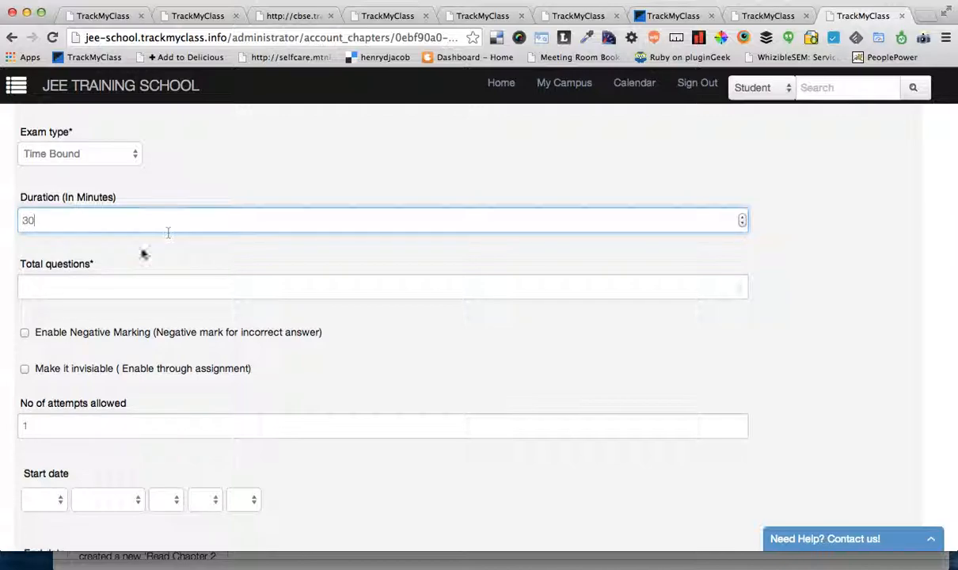
click(111, 281)
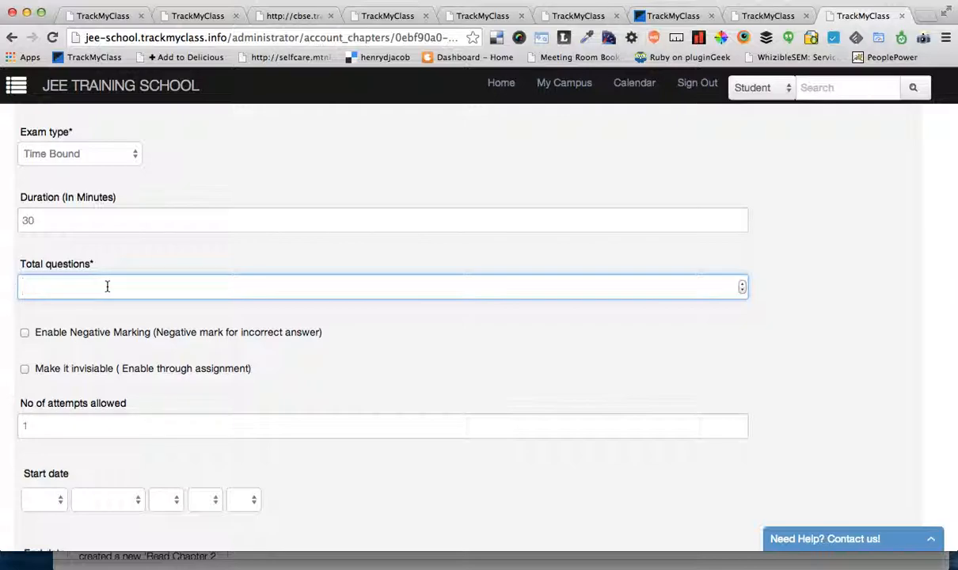
text(30)
double_click(36, 221)
text(25)
click(206, 287)
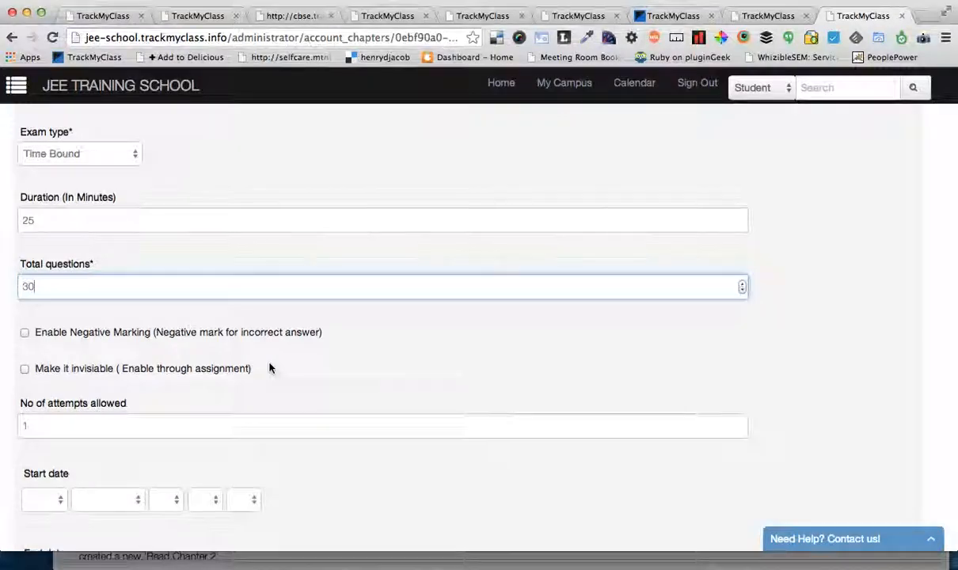
Step: Try enabling negative marking for incorrect answers and turn it off again
scroll(269, 368, down, 3)
click(116, 249)
click(115, 249)
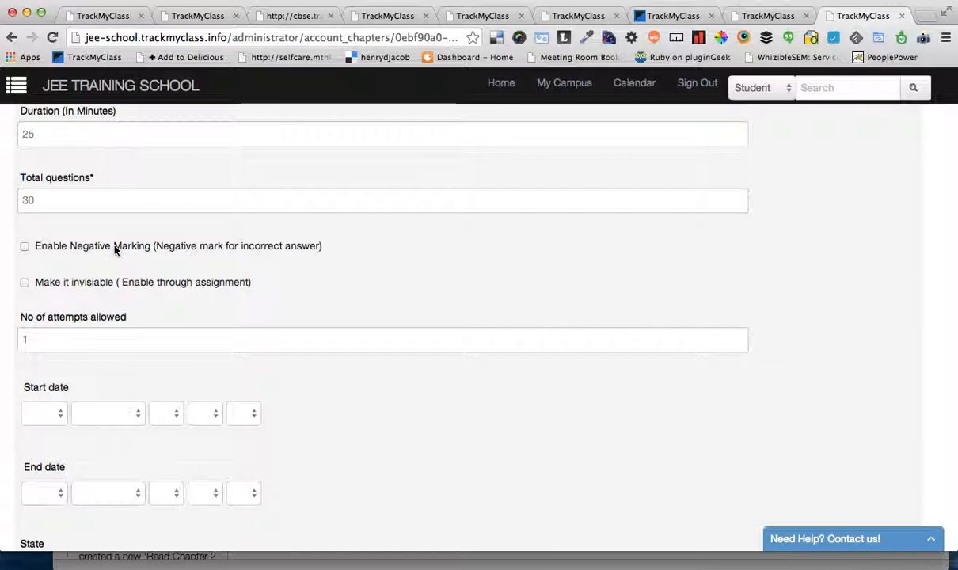
Step: Try making the exam invisible so it is enabled only through assignment, and turn the option off again
scroll(311, 360, down, 2)
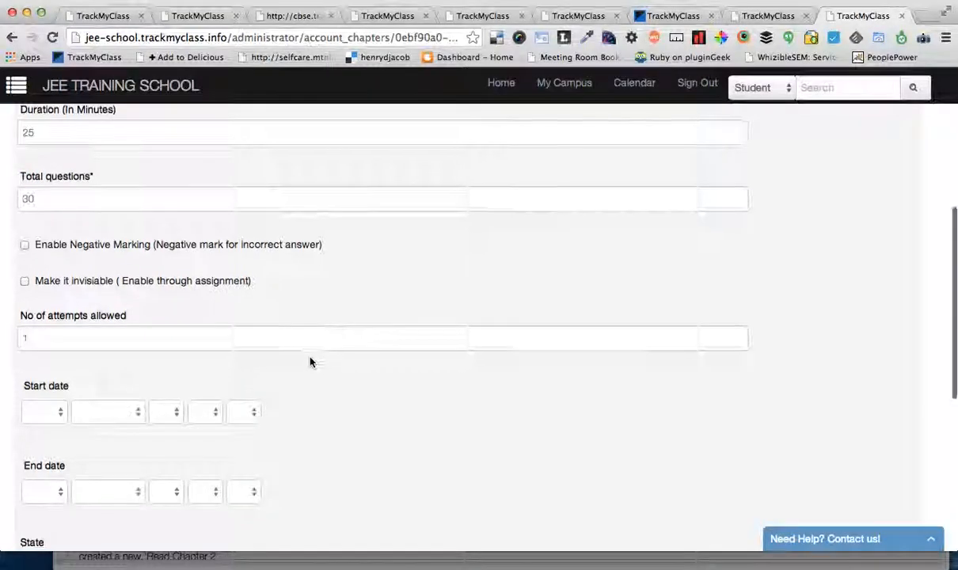
click(52, 233)
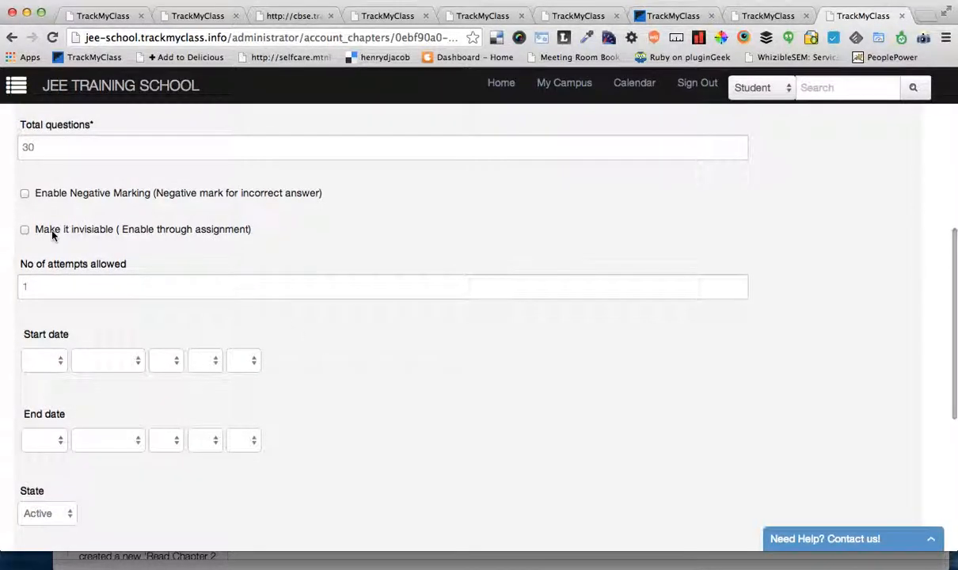
click(78, 231)
click(78, 231)
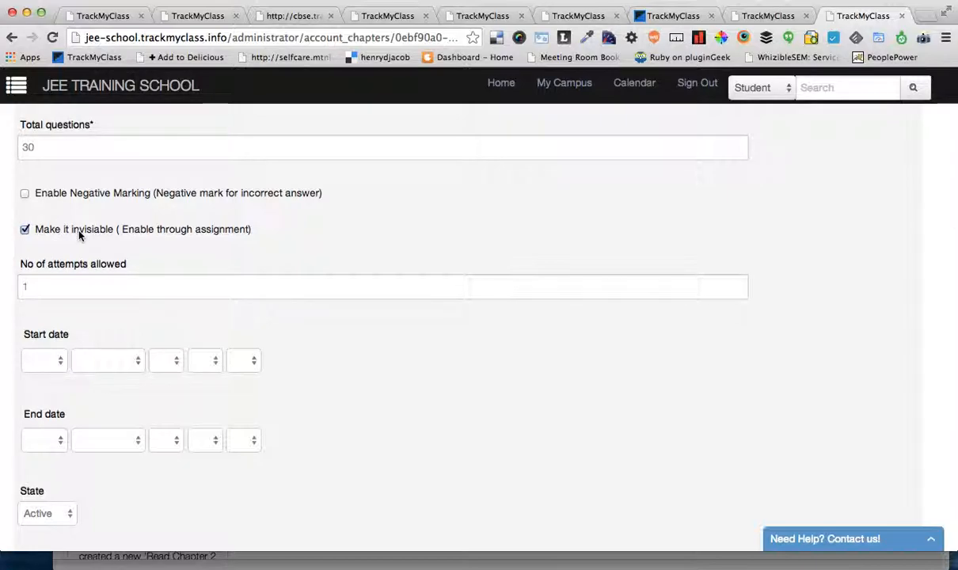
scroll(312, 222, up, 6)
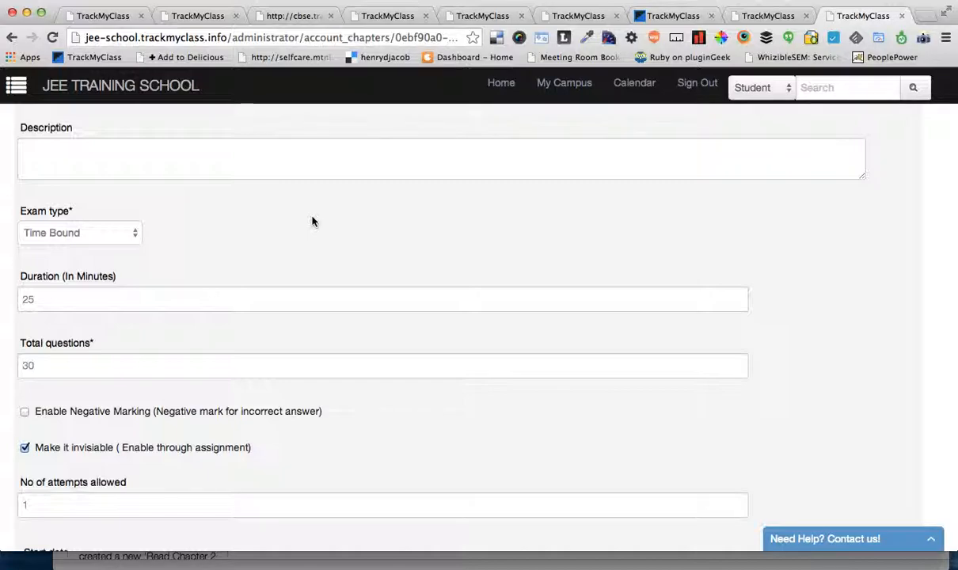
scroll(349, 353, down, 4)
click(191, 316)
Step: Set the number of attempts allowed for the exam to 4
scroll(323, 361, down, 4)
double_click(55, 253)
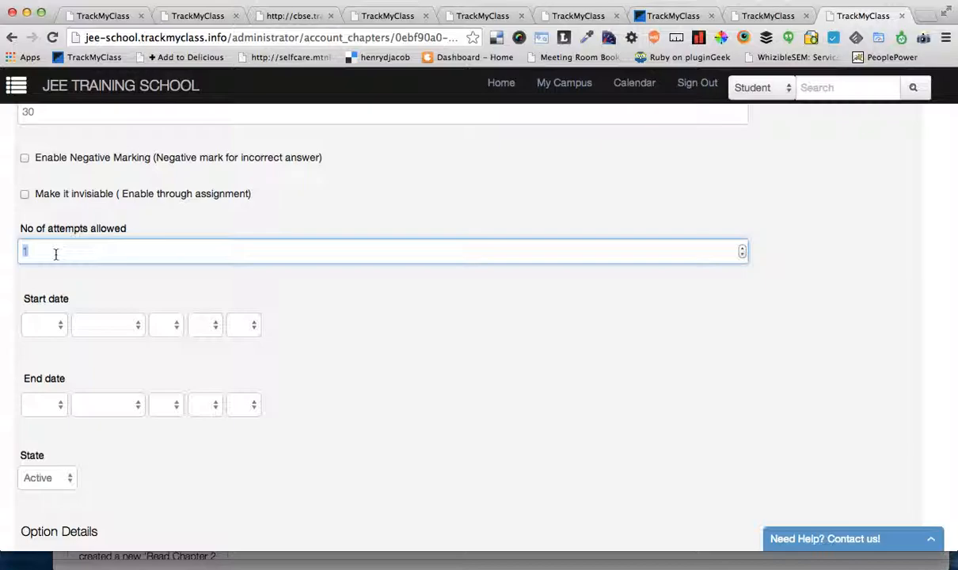
text(5)
scroll(308, 338, up, 2)
text(8)
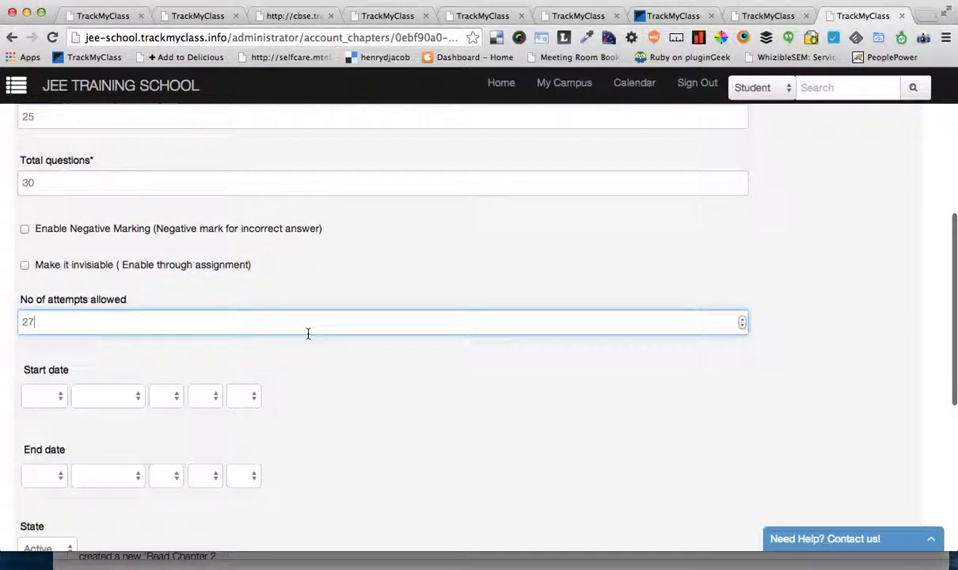
double_click(83, 327)
text(4)
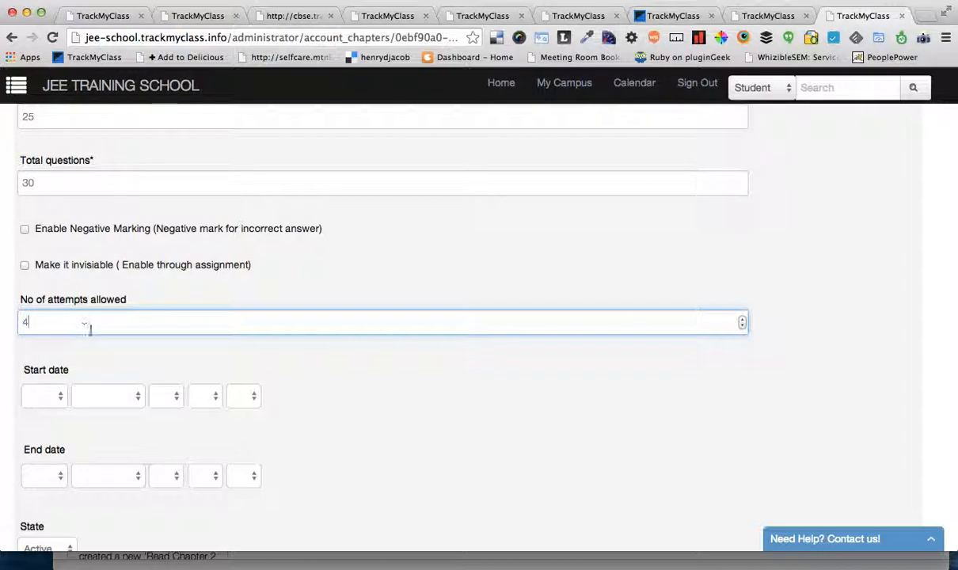
click(393, 459)
Step: Try the Selected specific questions pattern and switch back to Random questions on whole subject
scroll(393, 459, down, 3)
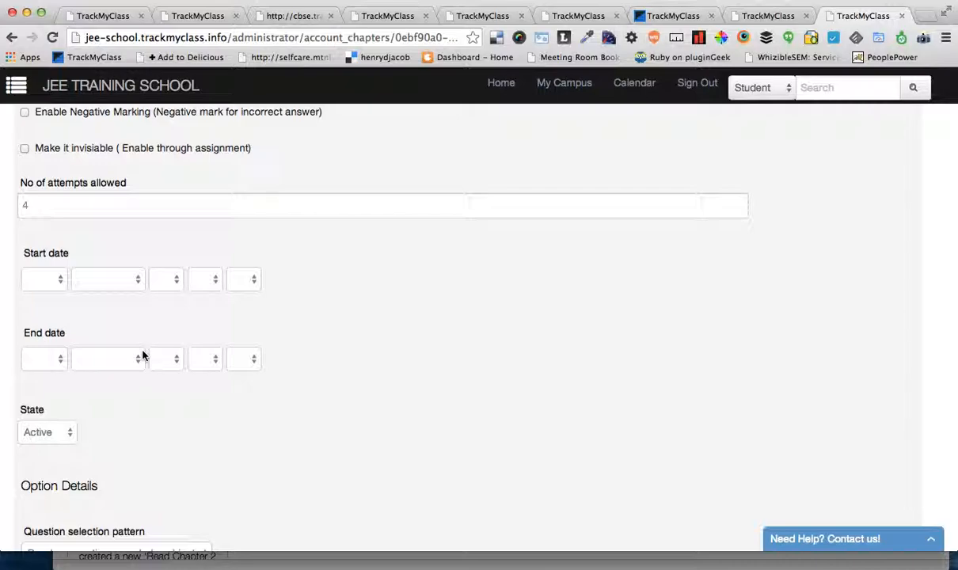
scroll(440, 361, down, 6)
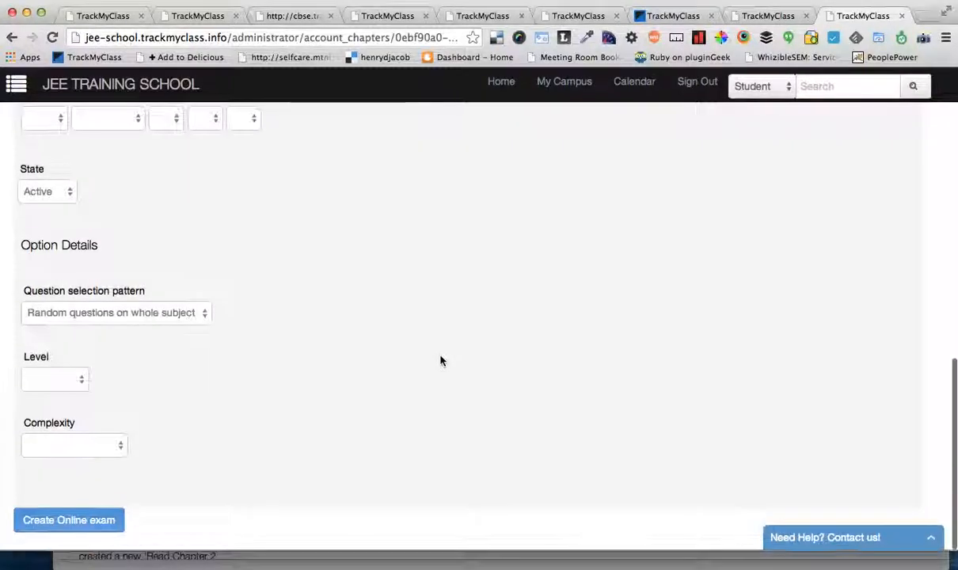
click(141, 317)
click(130, 329)
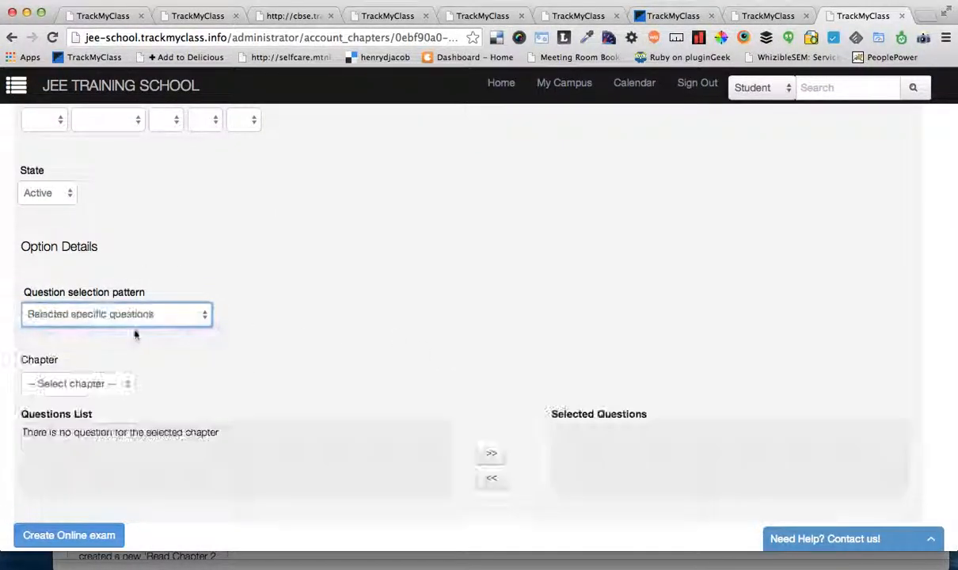
click(124, 319)
click(122, 301)
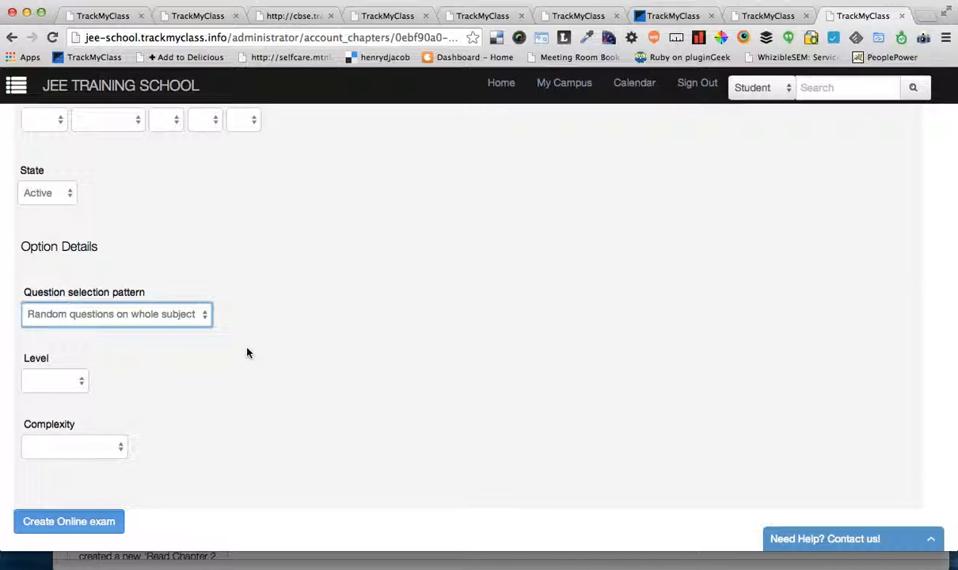
Step: Set the question selection pattern to Selected specific questions and choose Chapter 1 as the source chapter
click(171, 318)
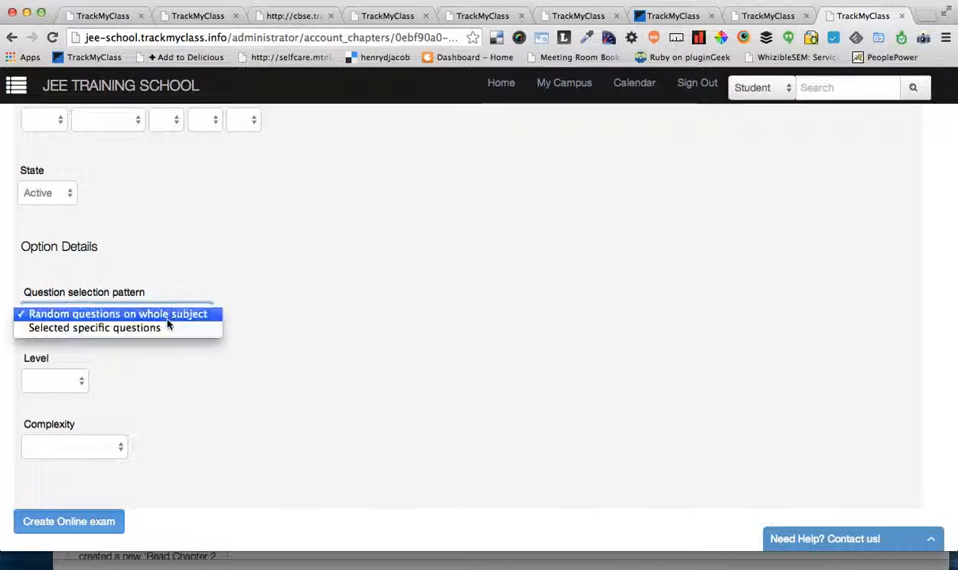
click(127, 330)
scroll(552, 440, down, 1)
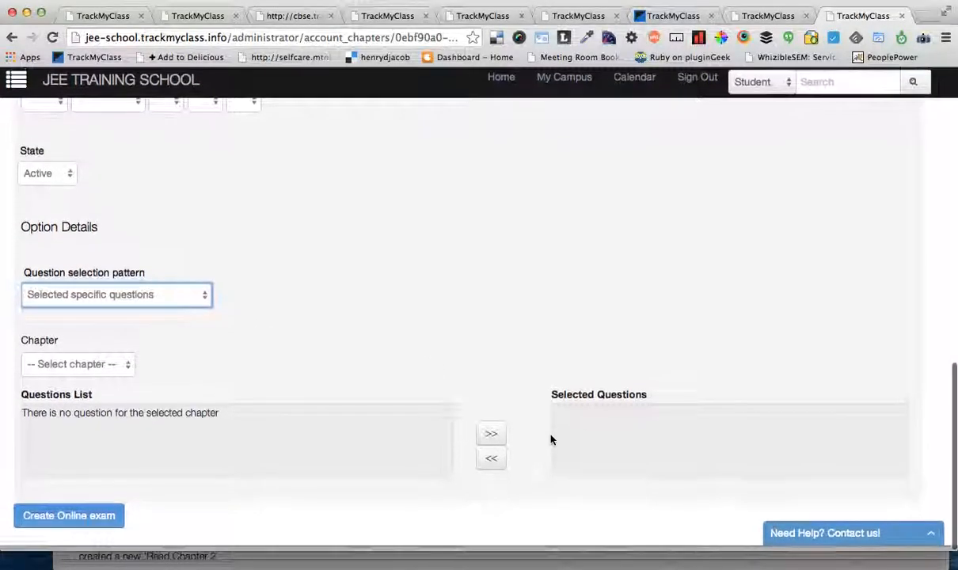
click(85, 367)
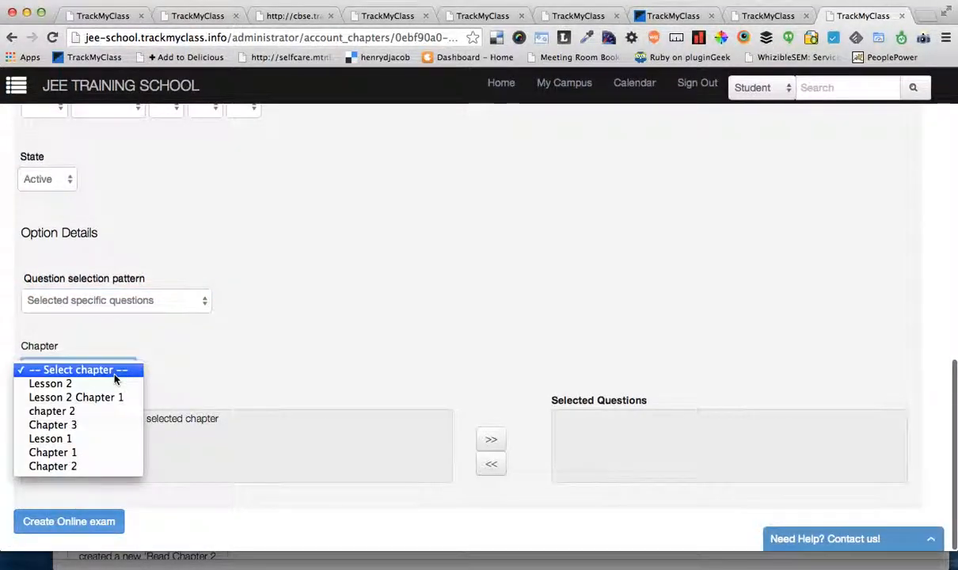
click(100, 444)
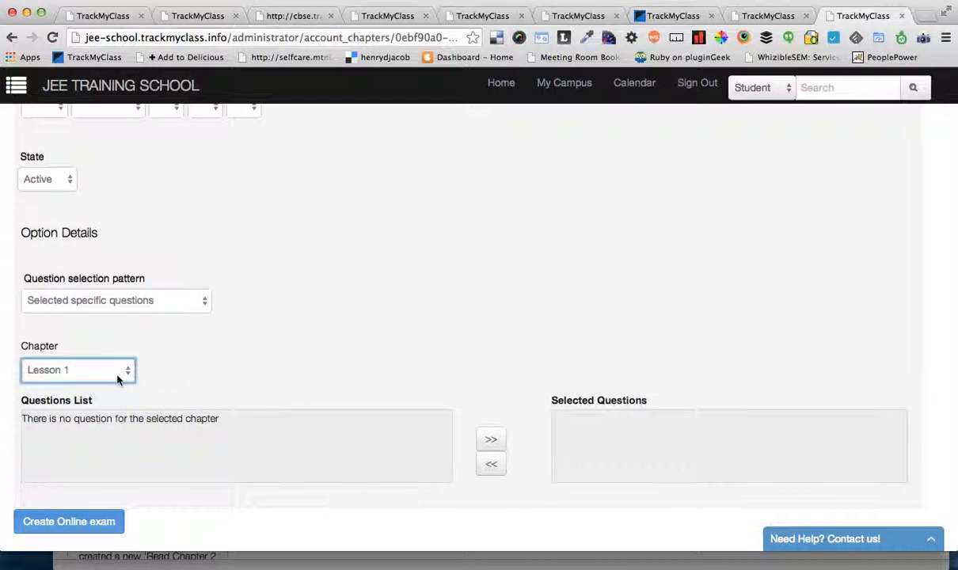
click(95, 362)
click(86, 383)
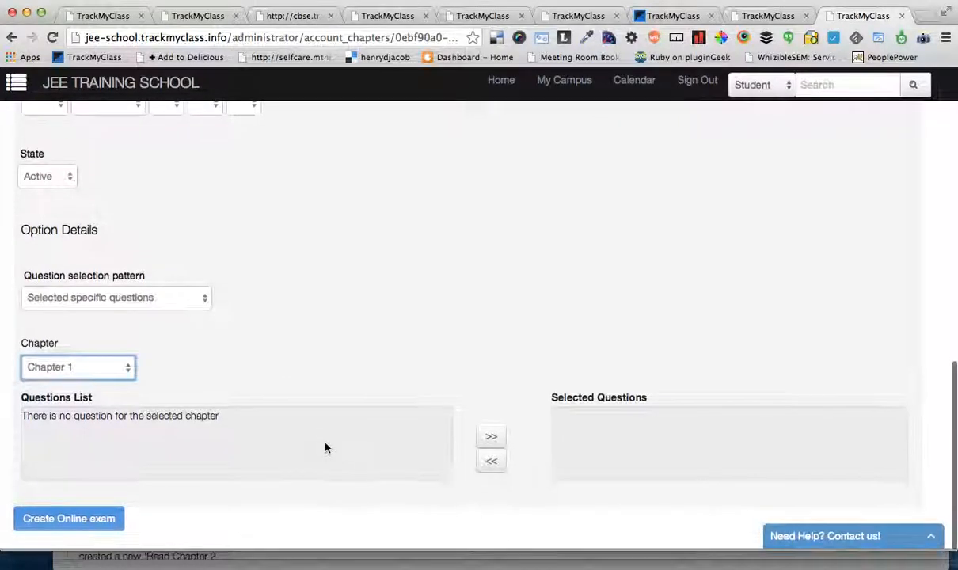
Step: Add the ellipse-foci circle question and the coefficient of x4 question from Chapter 1 to the exam's selected questions and tick both
scroll(427, 348, down, 5)
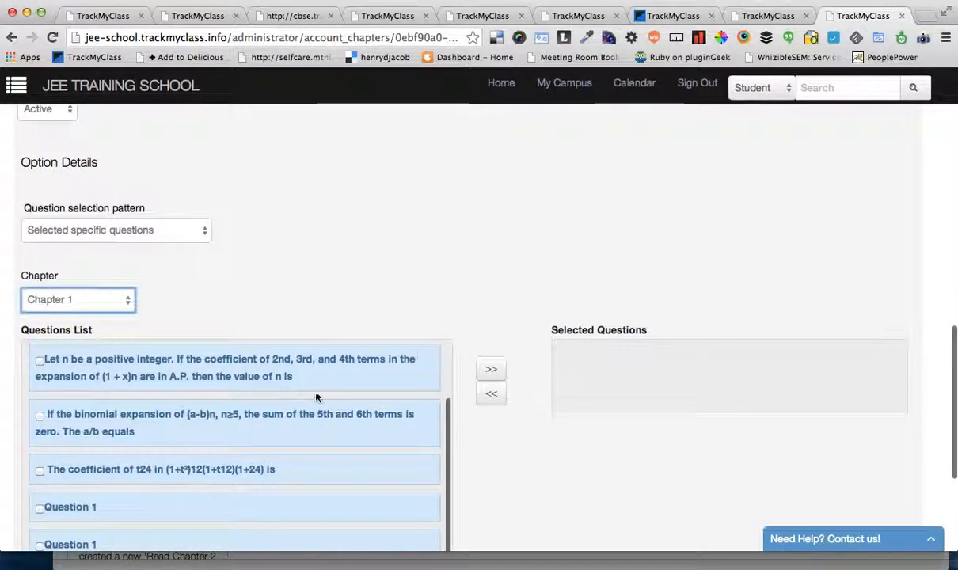
scroll(342, 483, up, 5)
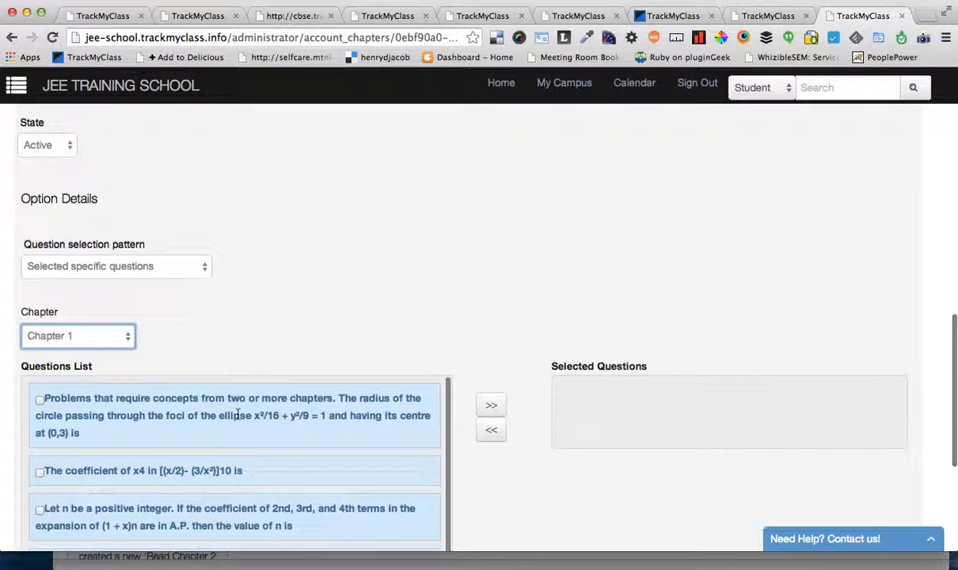
drag(235, 415, 791, 410)
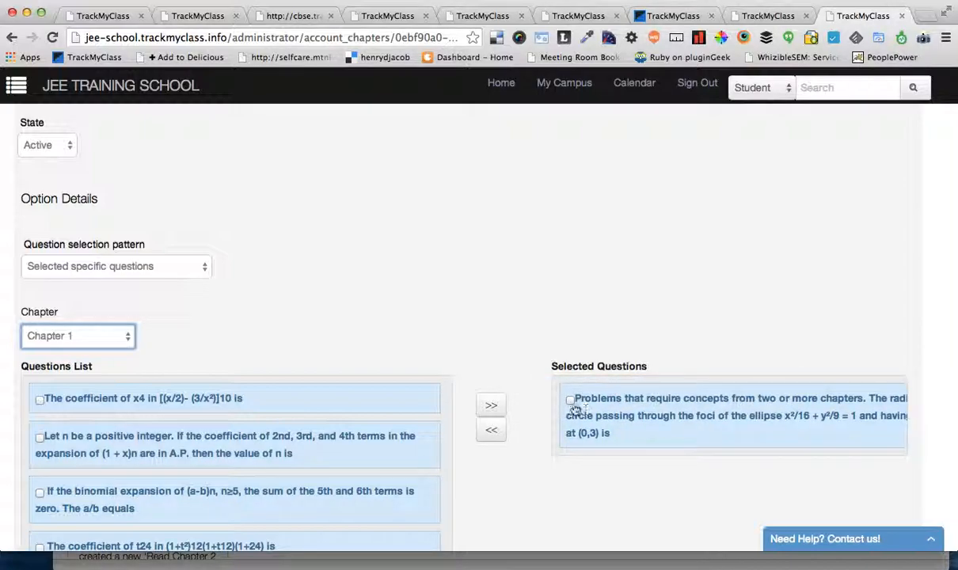
drag(278, 399, 787, 451)
click(569, 473)
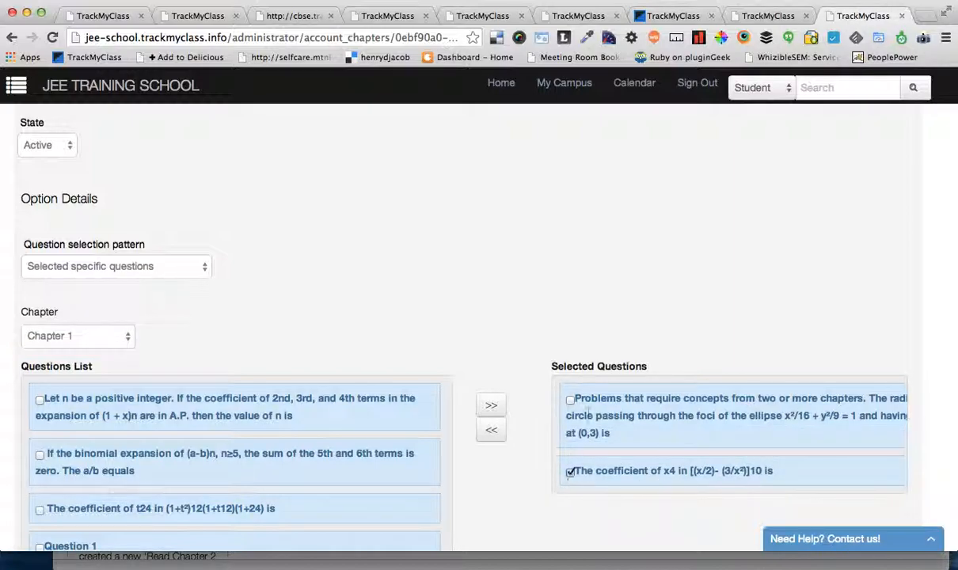
click(96, 338)
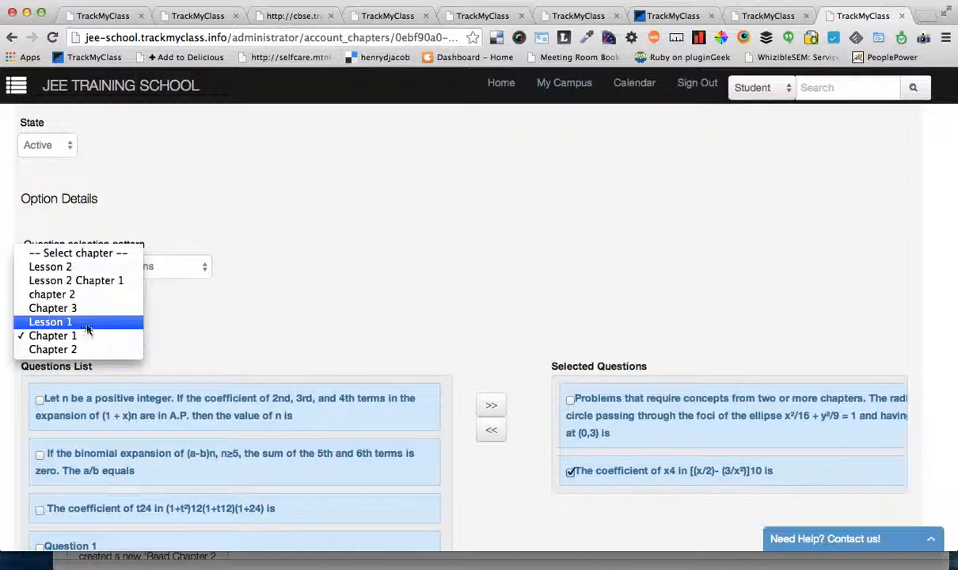
click(420, 280)
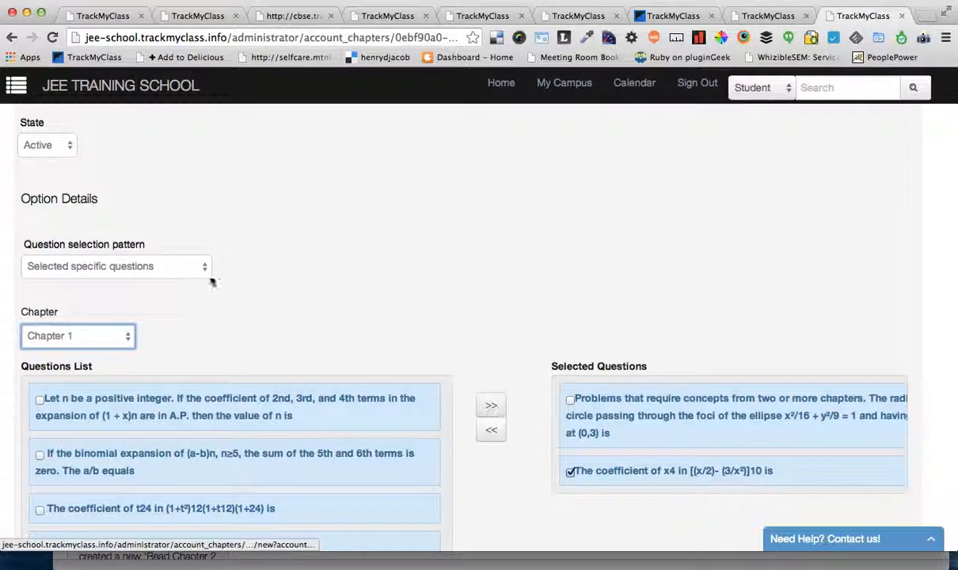
click(570, 399)
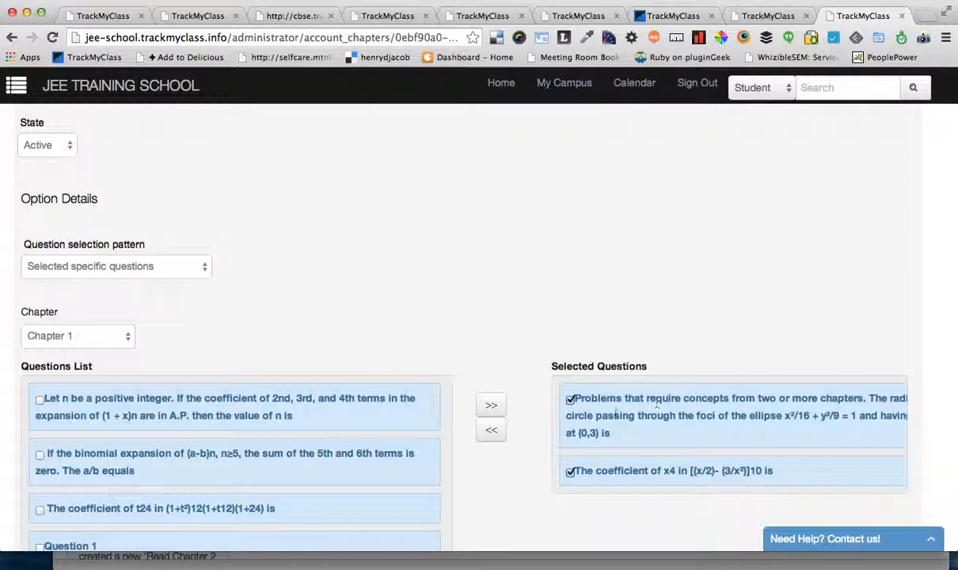
Step: Switch the exam's question selection pattern to Random questions on whole subject
click(155, 266)
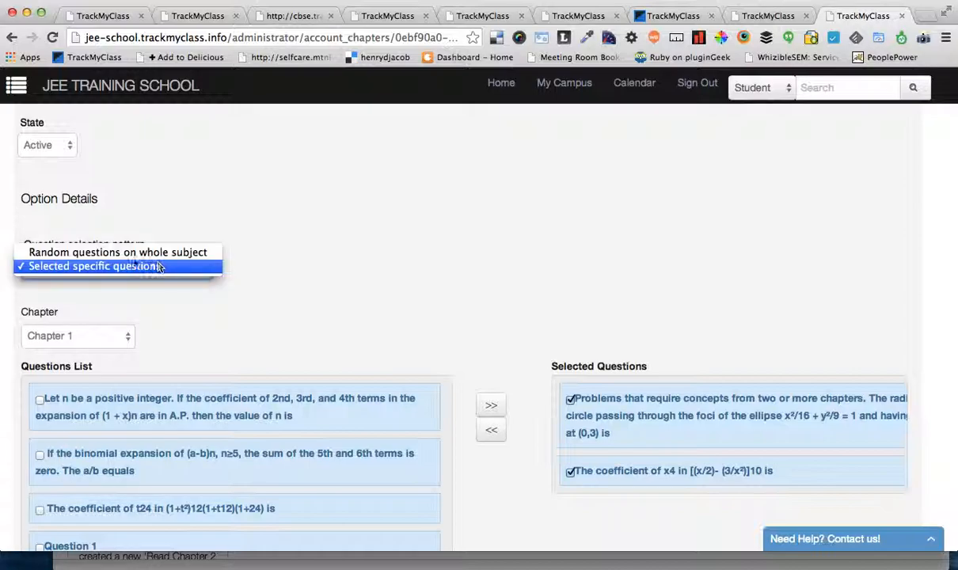
click(124, 254)
scroll(498, 417, up, 3)
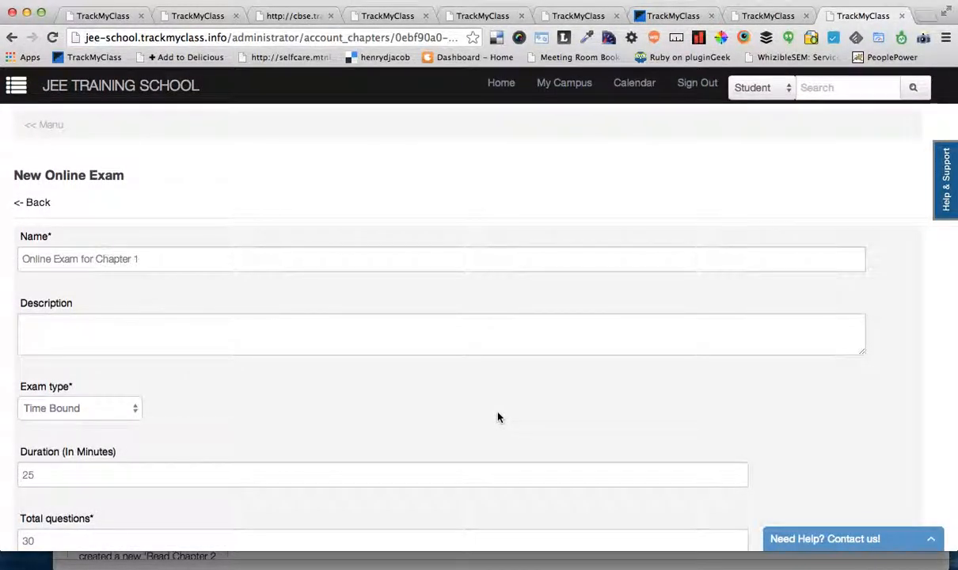
Step: Leave the exam form for the home dashboard, and start a new student record from the students list
click(513, 94)
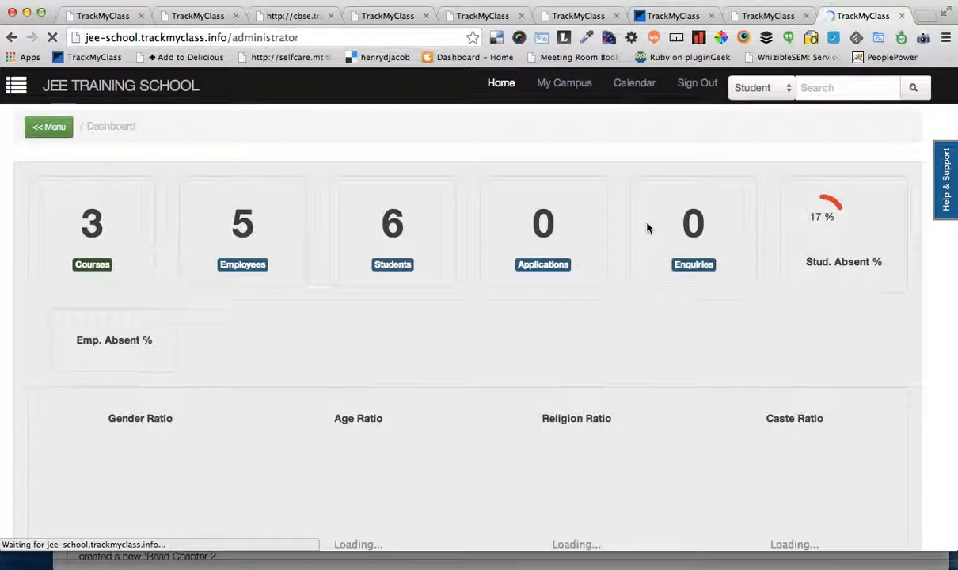
scroll(647, 228, down, 4)
scroll(647, 228, up, 4)
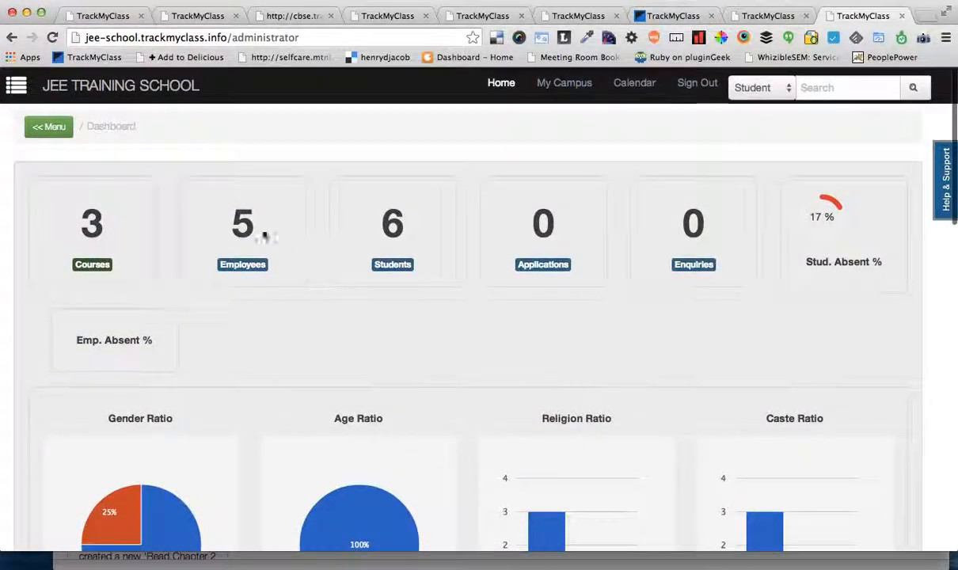
click(392, 269)
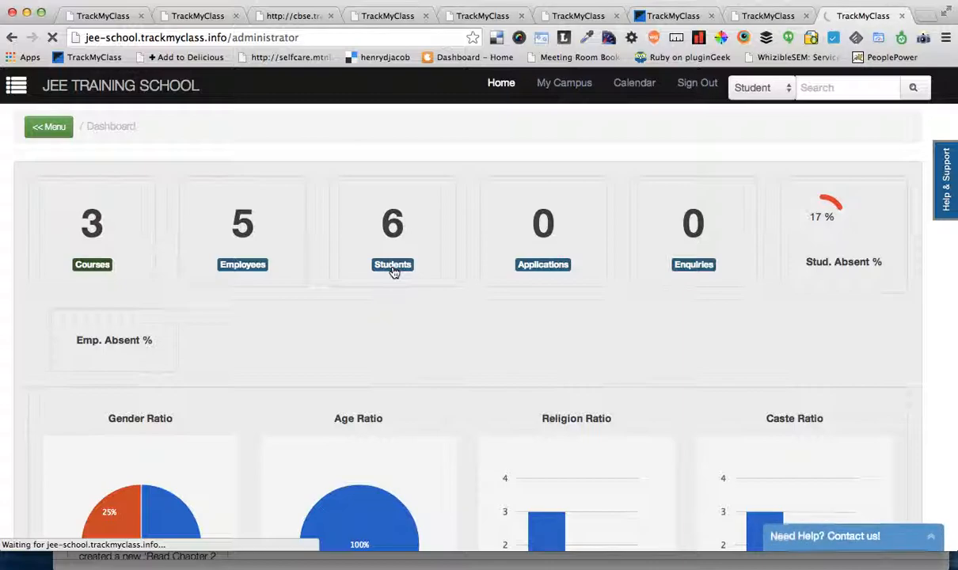
click(47, 128)
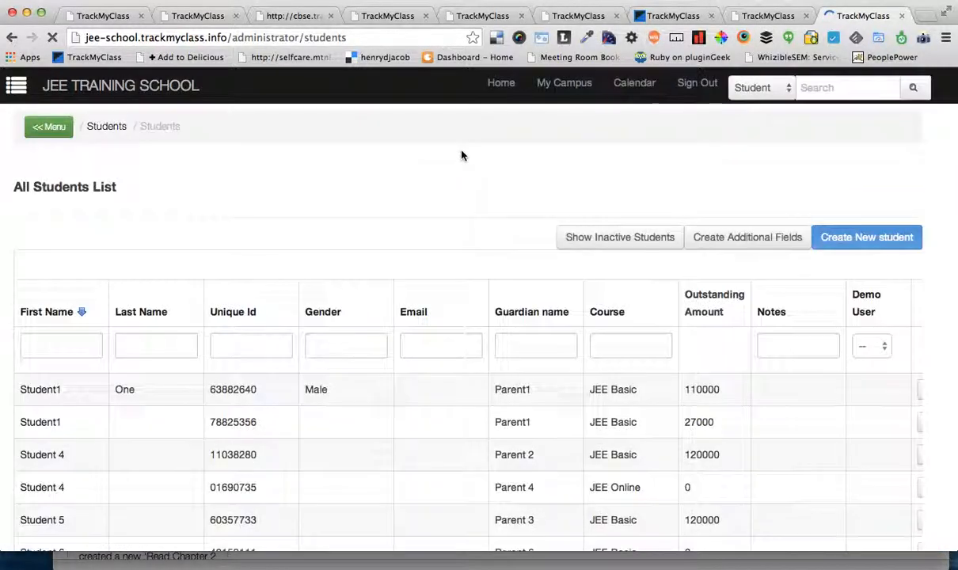
click(855, 239)
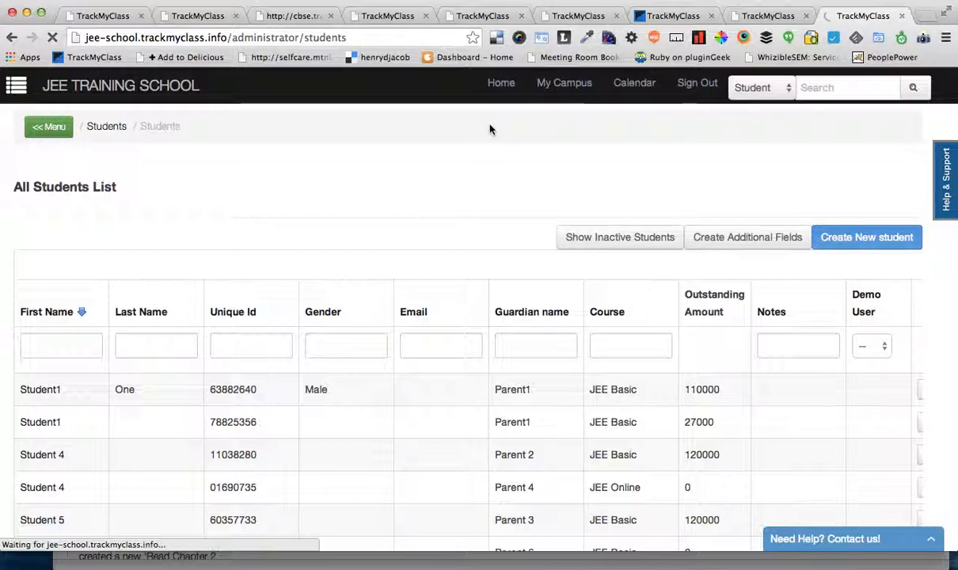
scroll(454, 212, down, 2)
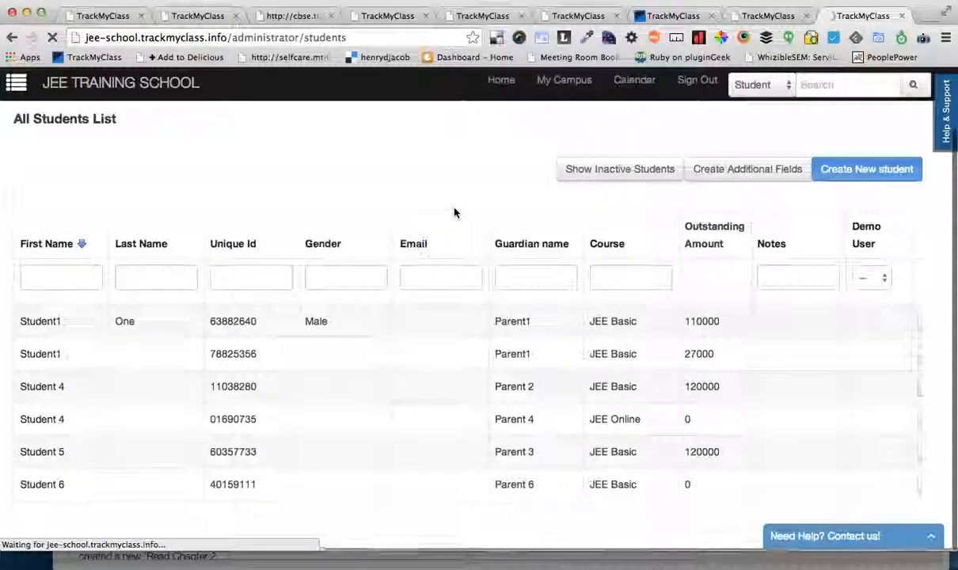
scroll(475, 301, down, 2)
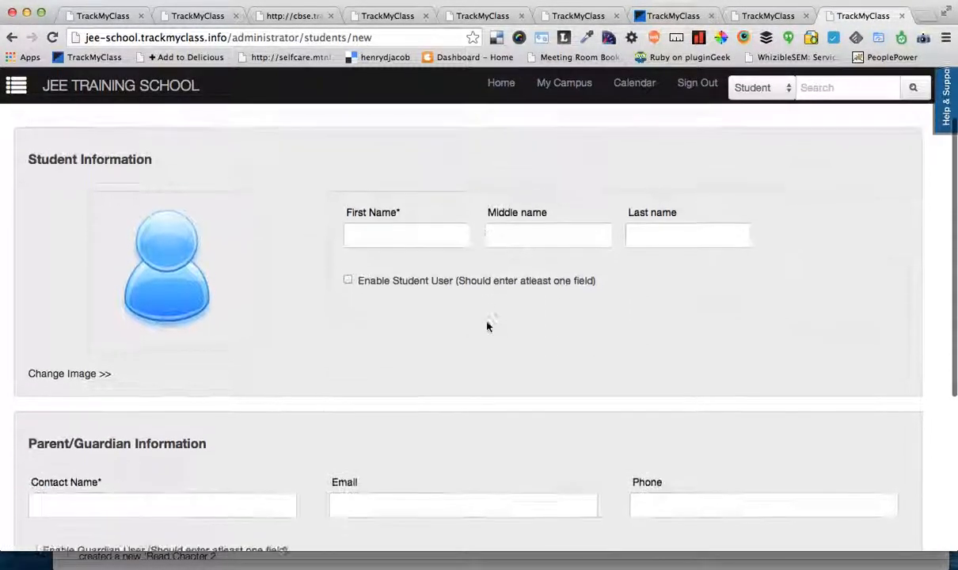
scroll(487, 325, down, 1)
Step: Enable the student user for the new student and enter the account password, leaving the email and phone empty
click(402, 192)
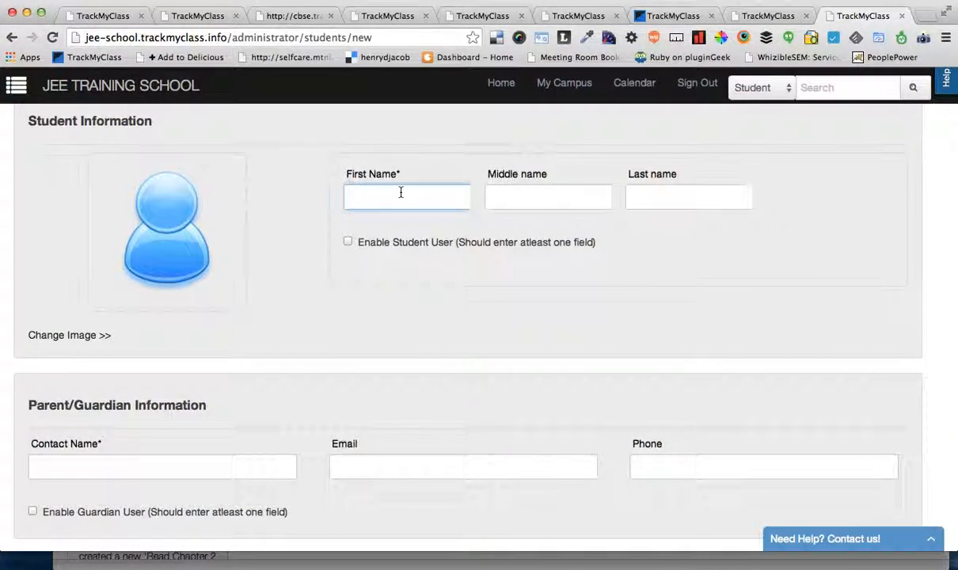
click(380, 248)
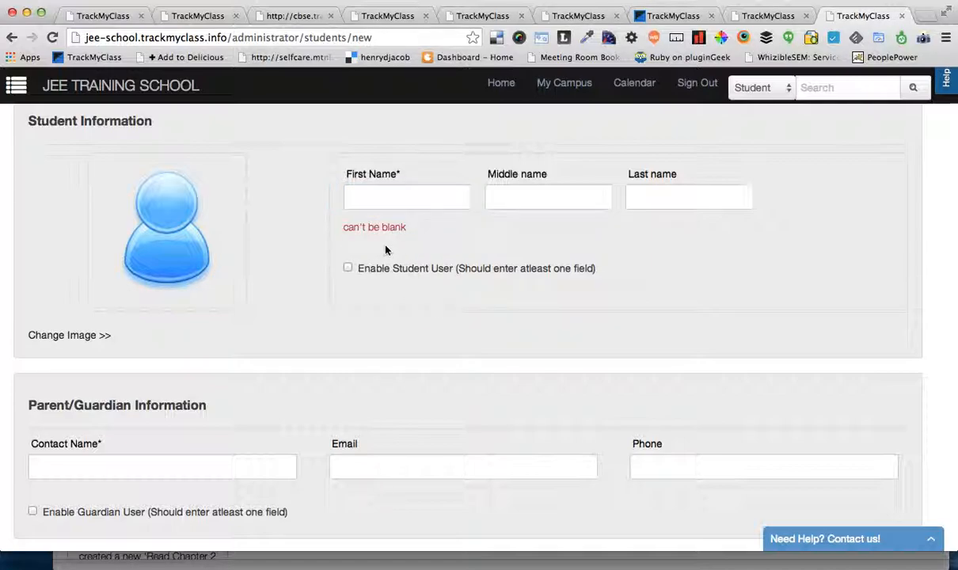
click(388, 270)
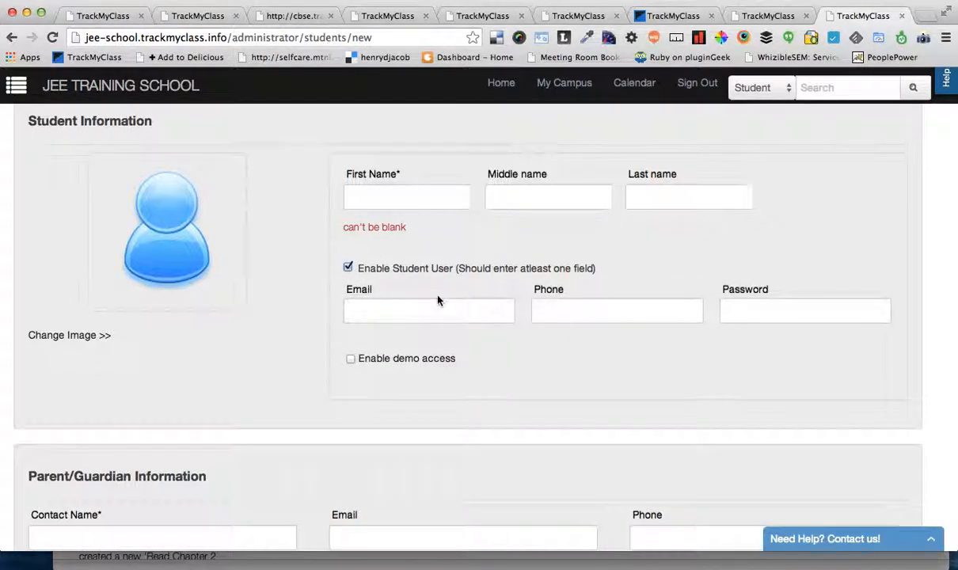
click(445, 310)
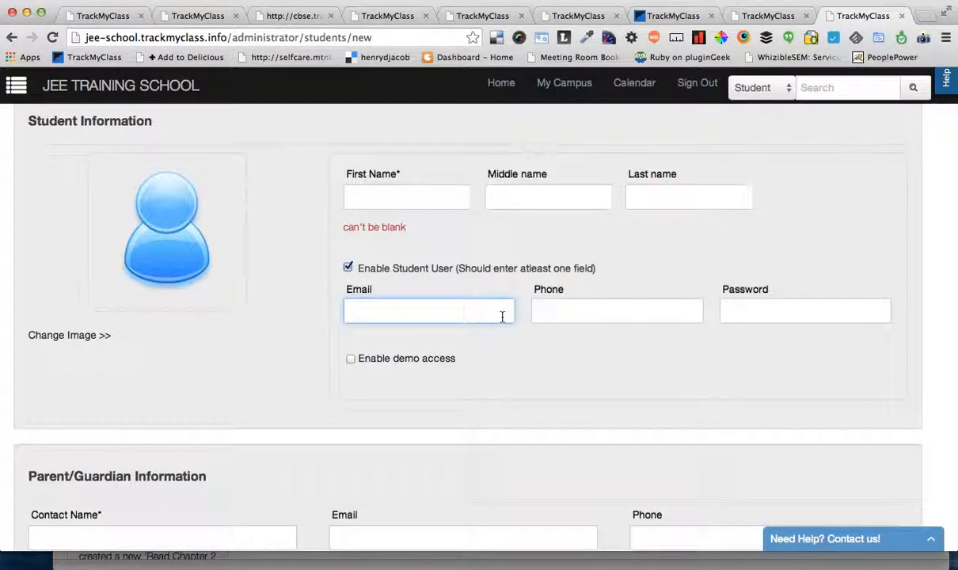
click(560, 317)
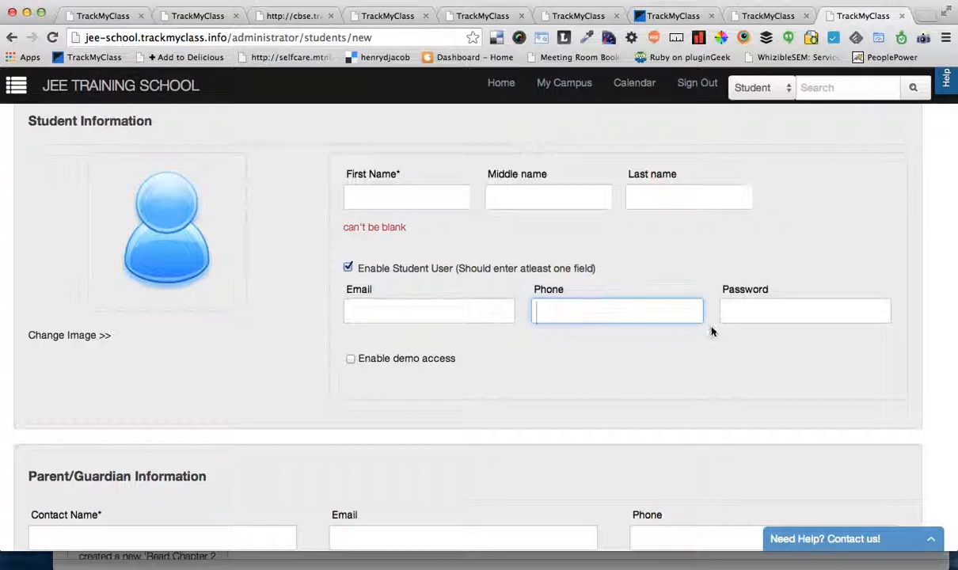
click(769, 318)
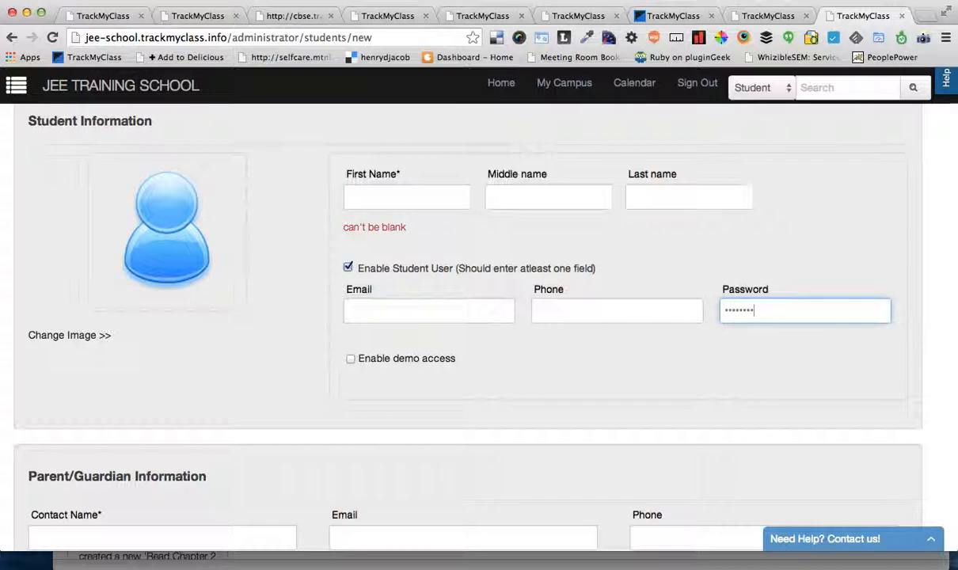
Step: Enter Student 7 as the new student's first name
scroll(781, 391, down, 1)
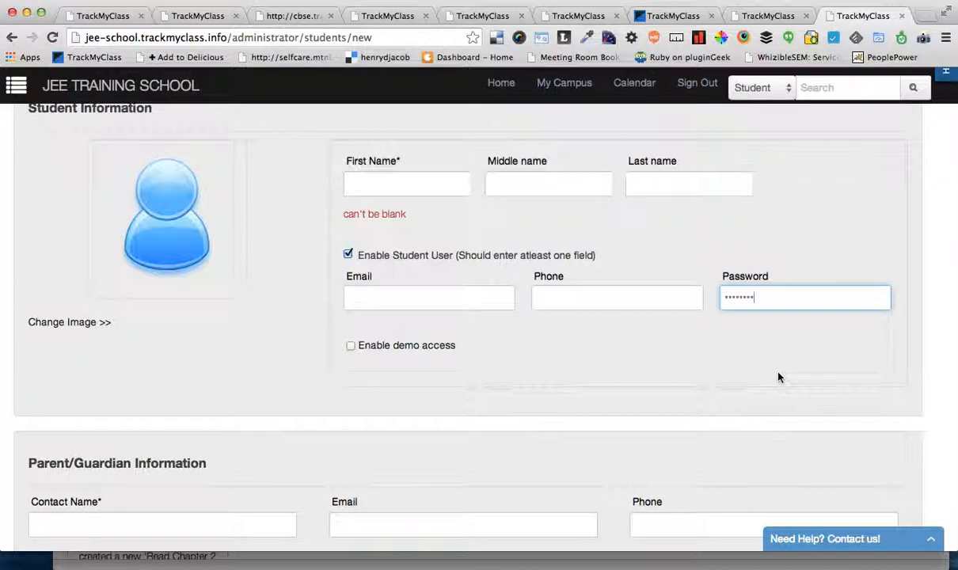
scroll(779, 378, down, 3)
scroll(779, 377, up, 2)
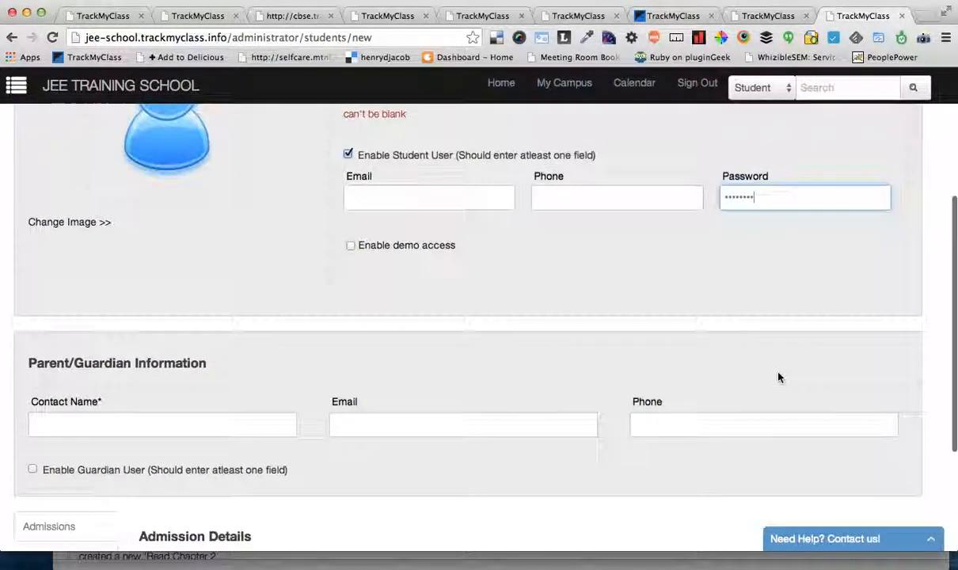
scroll(778, 377, up, 3)
click(411, 293)
text(S)
key(BackSpace)
text(Std)
key(BackSpace)
key(BackSpace)
key(BackSpace)
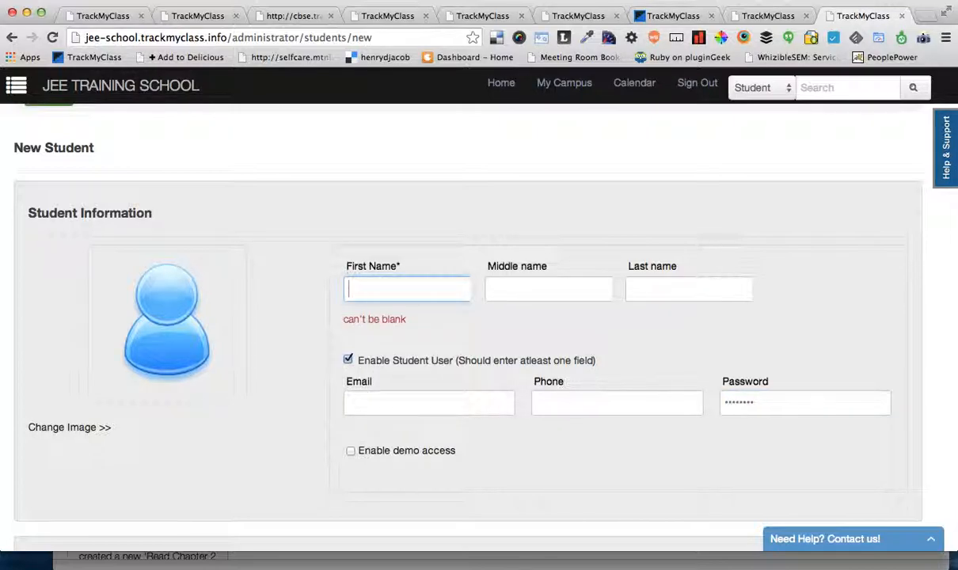
text(Student )
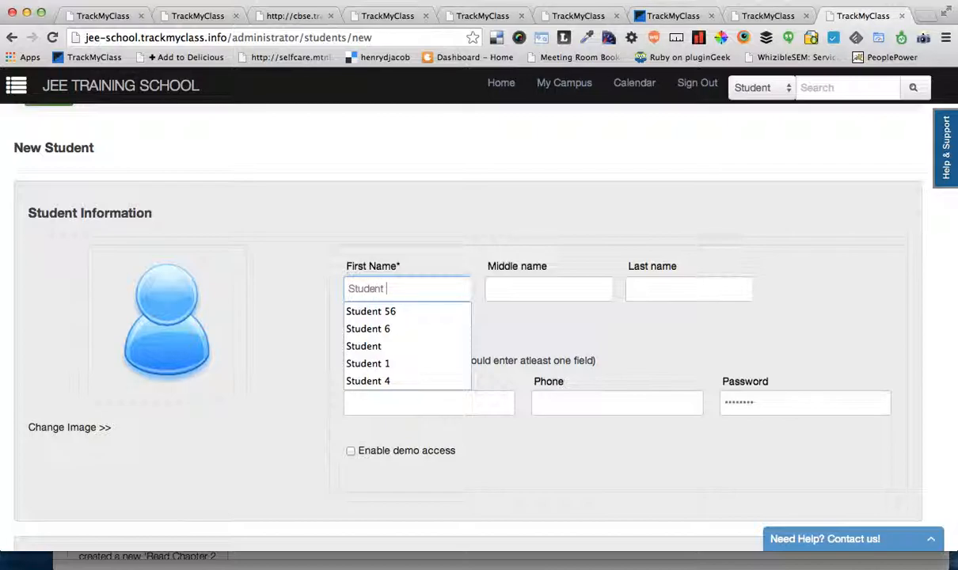
text(7)
Step: Enter Parent 7 as the contact name in the parent/guardian information
scroll(554, 328, down, 5)
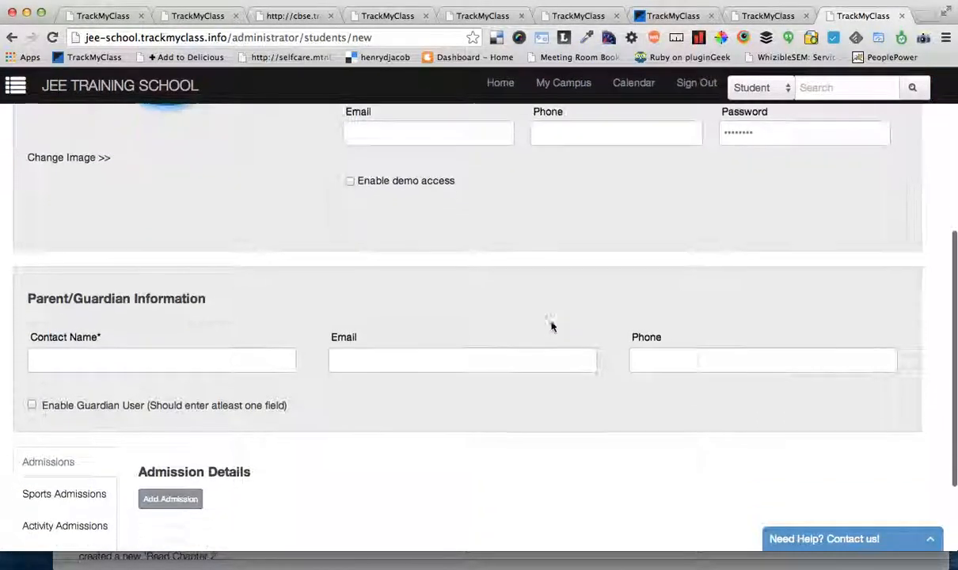
click(110, 366)
text(Parent 7)
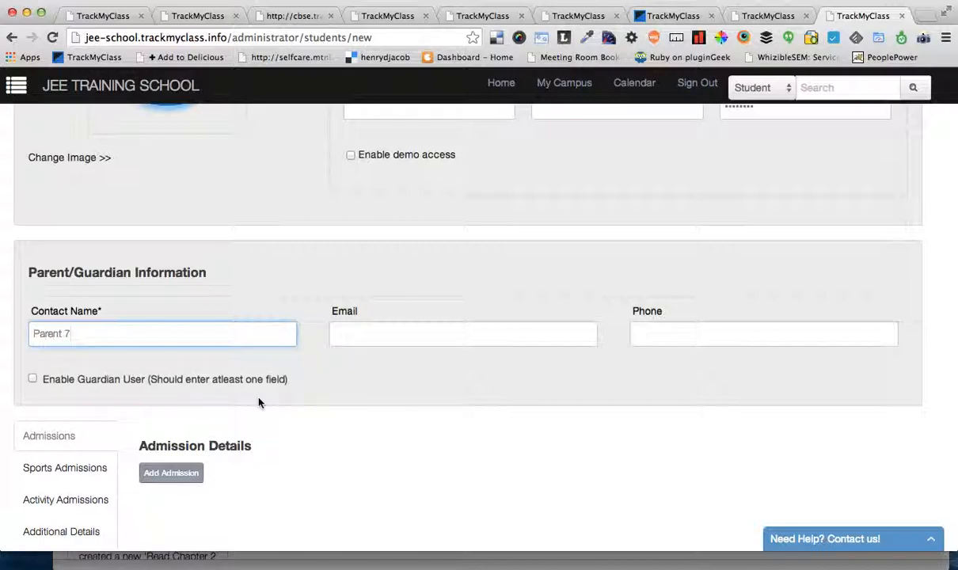
Step: Try enabling the guardian user and turn the option off again
click(198, 385)
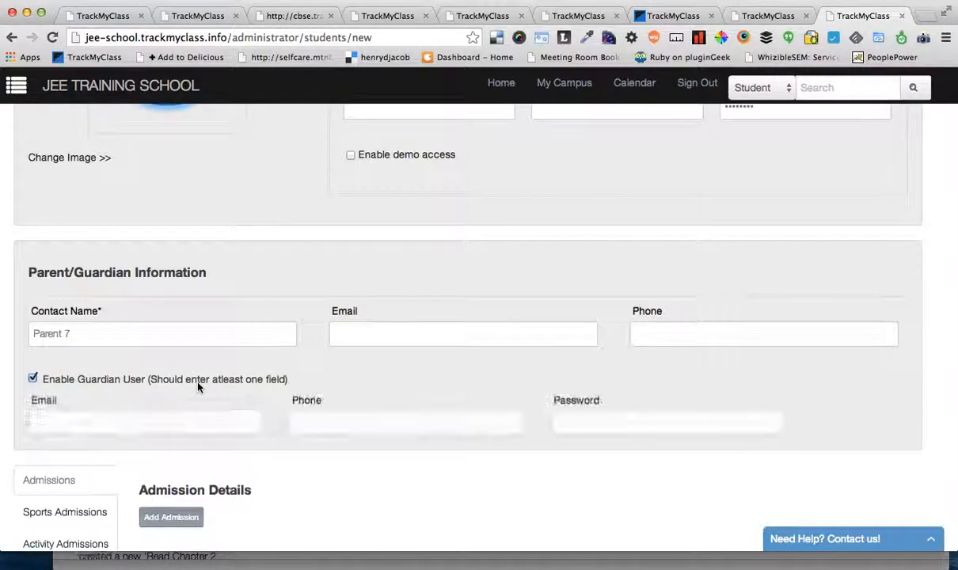
click(172, 413)
click(322, 432)
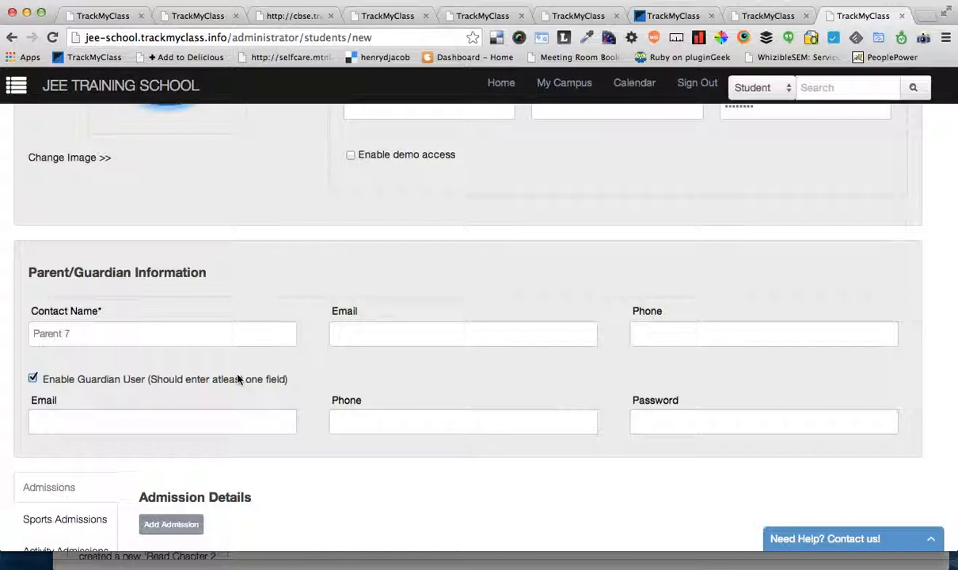
click(179, 380)
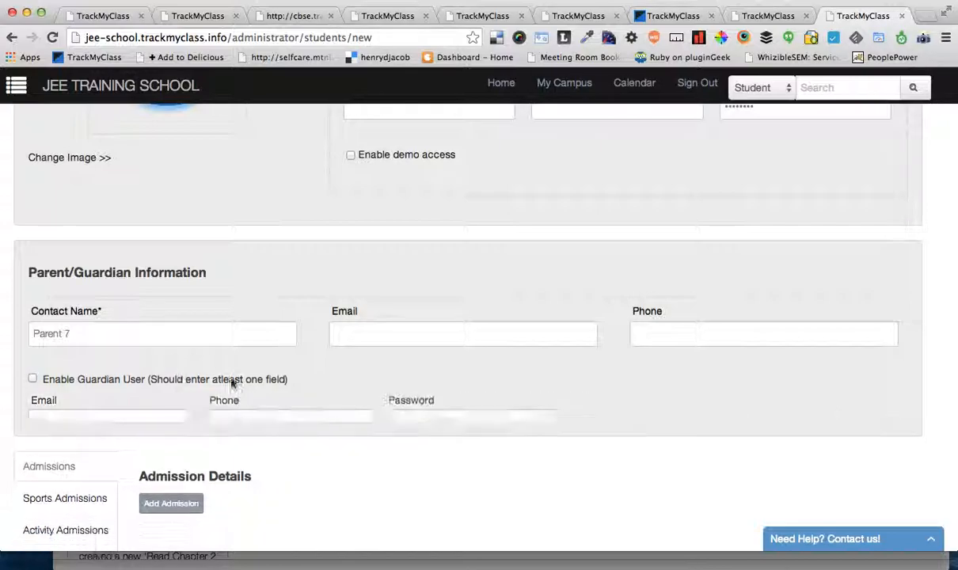
Step: Add an admission to the new student and set its group to Location 2
scroll(315, 428, down, 2)
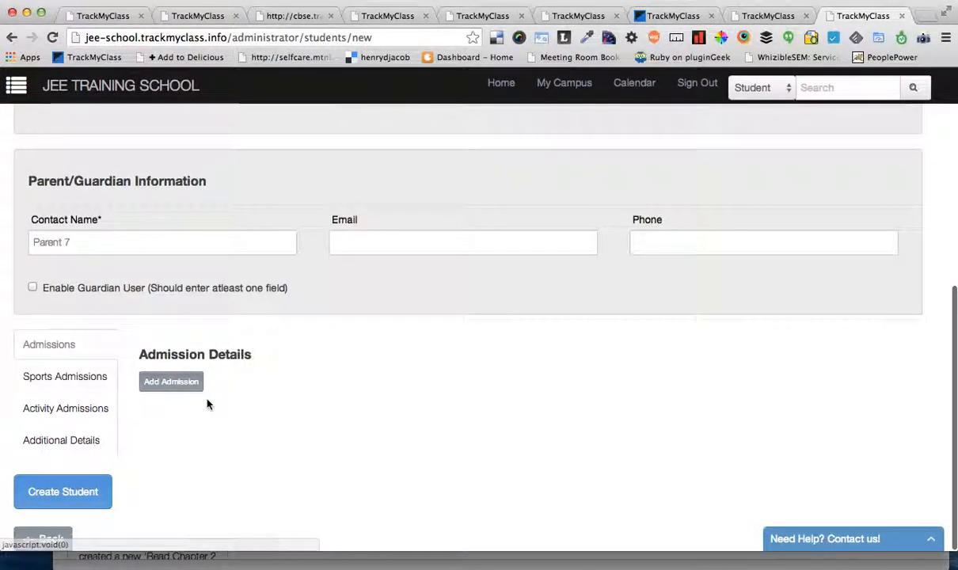
click(171, 382)
scroll(299, 451, down, 2)
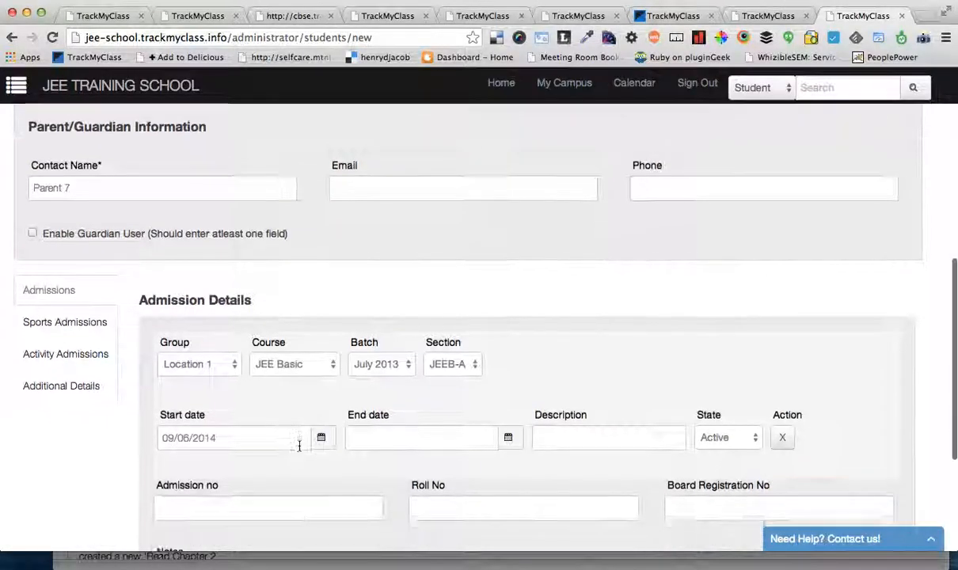
click(197, 357)
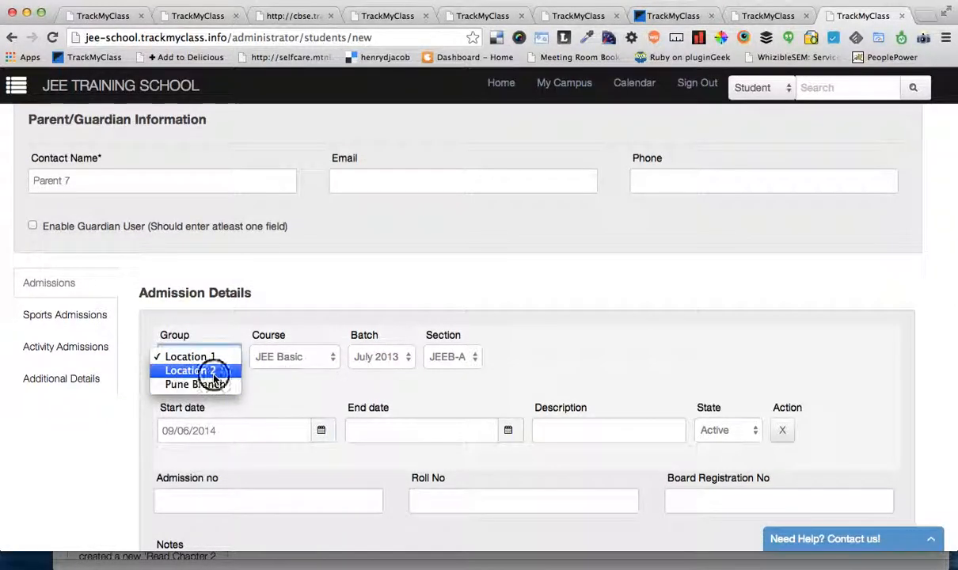
click(202, 371)
click(217, 365)
click(202, 344)
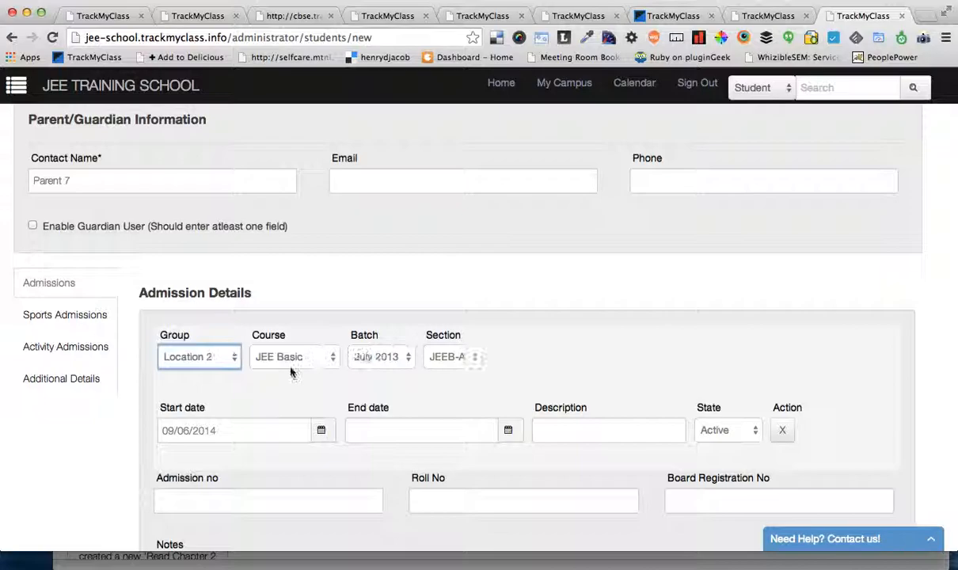
Step: Set the admission's group to Location 1 with the JEE Basic course, and create the student
click(305, 358)
click(327, 357)
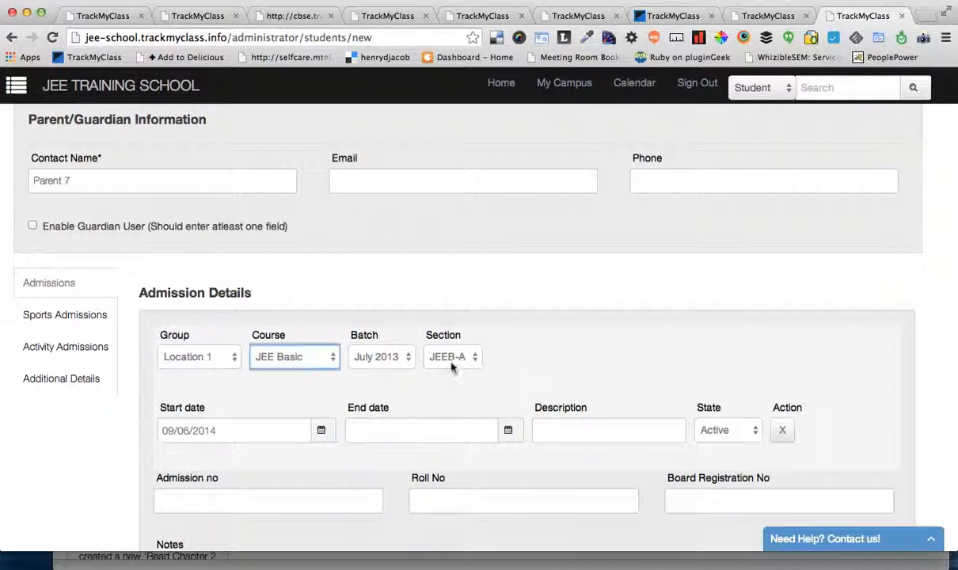
scroll(538, 366, down, 3)
scroll(550, 370, down, 3)
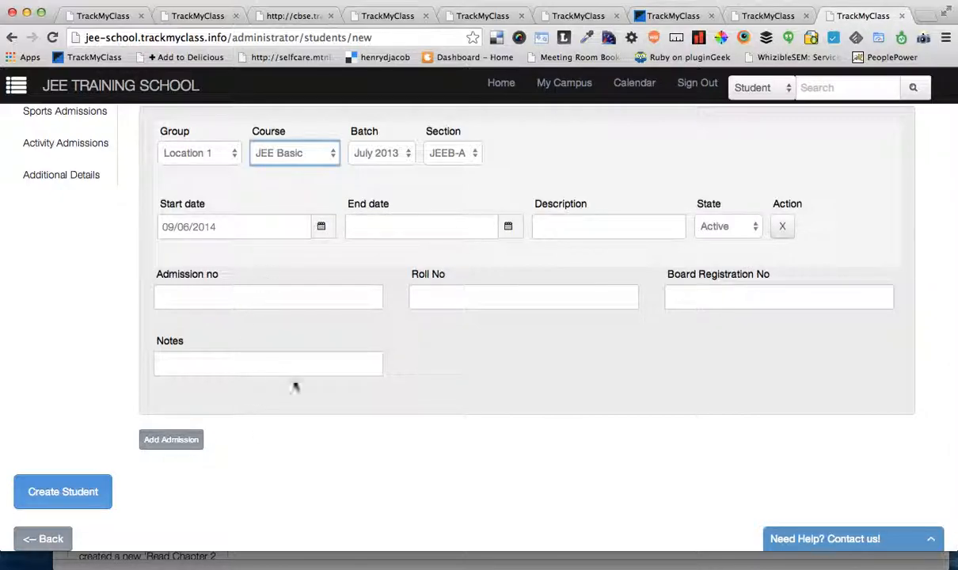
click(49, 492)
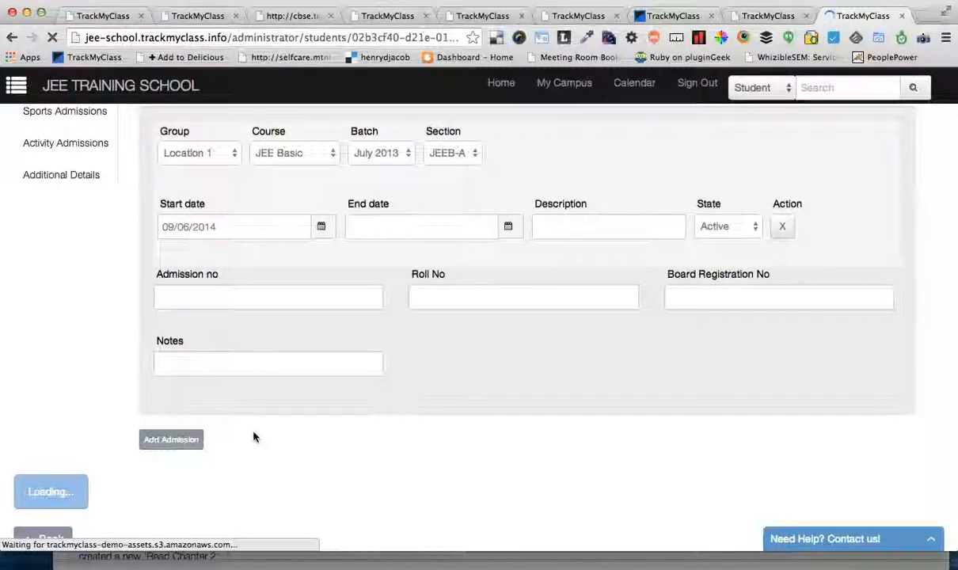
Step: Show the details of the newly created Student 7 and select the student's unique ID
scroll(281, 392, down, 2)
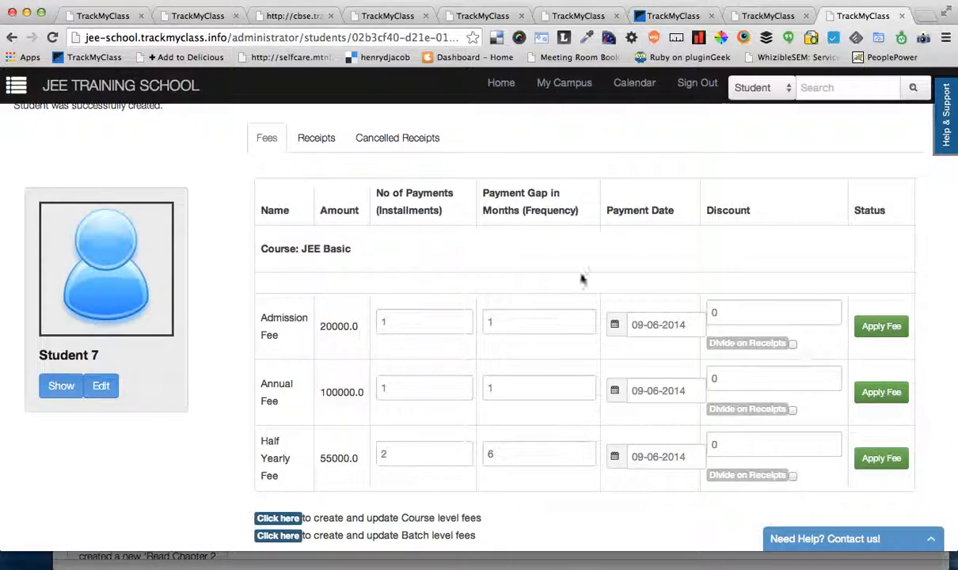
click(52, 393)
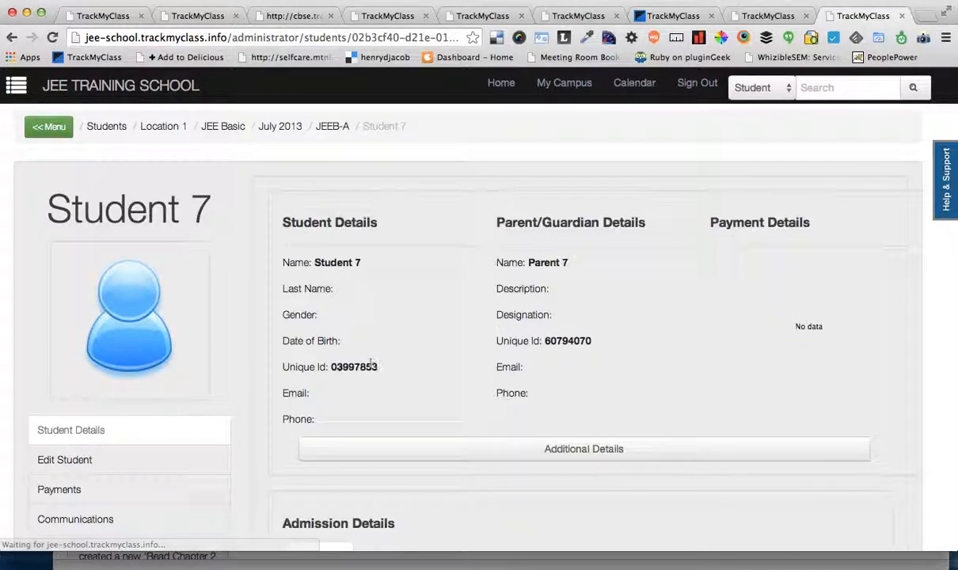
double_click(339, 366)
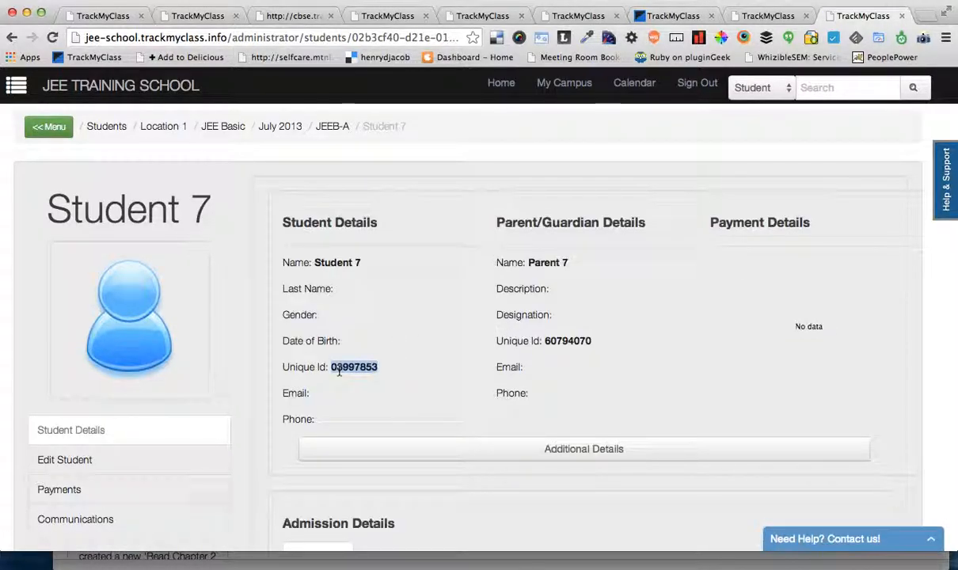
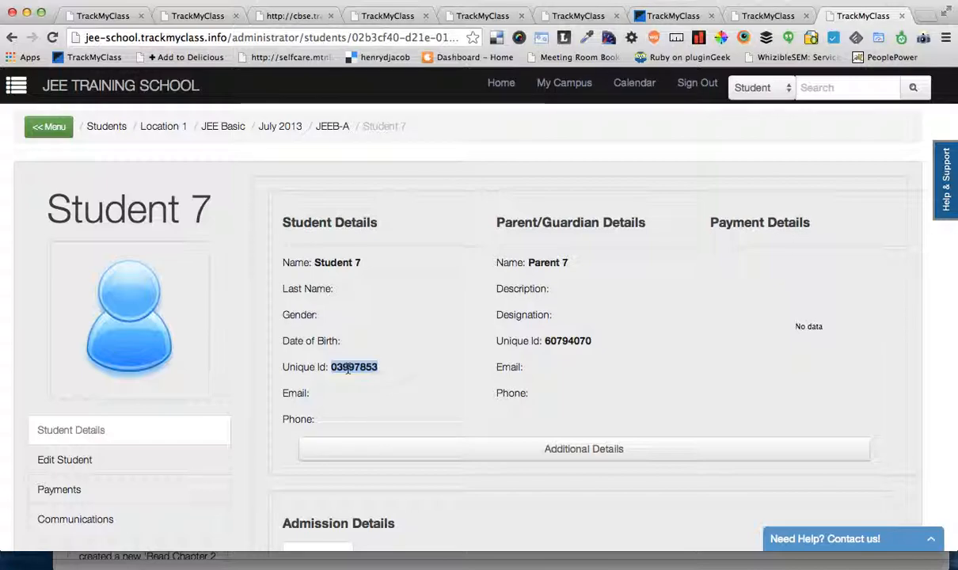
Step: Check Student 7's admission details, then switch to Firefox and look over Student 6's dashboard, its updates and the course heading
scroll(347, 370, down, 5)
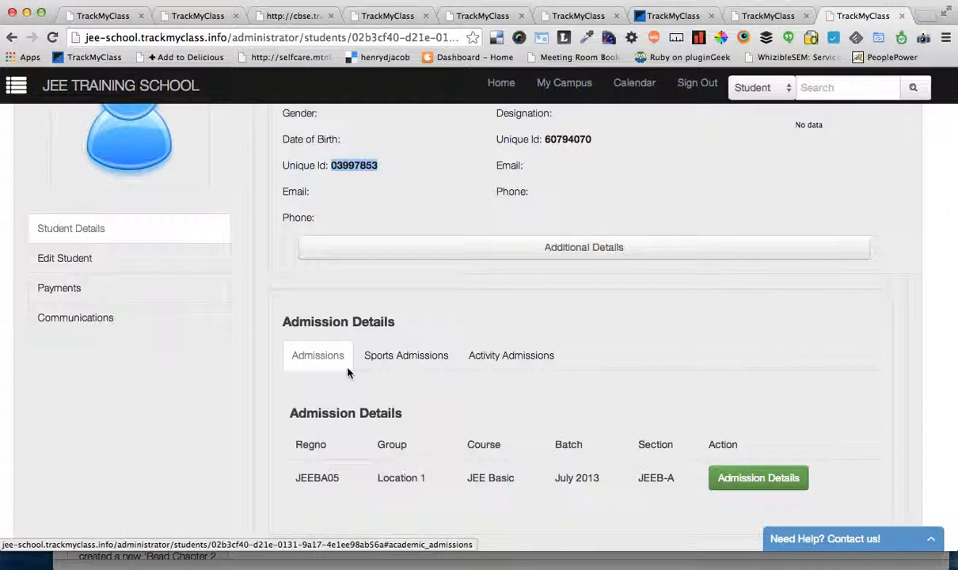
click(326, 568)
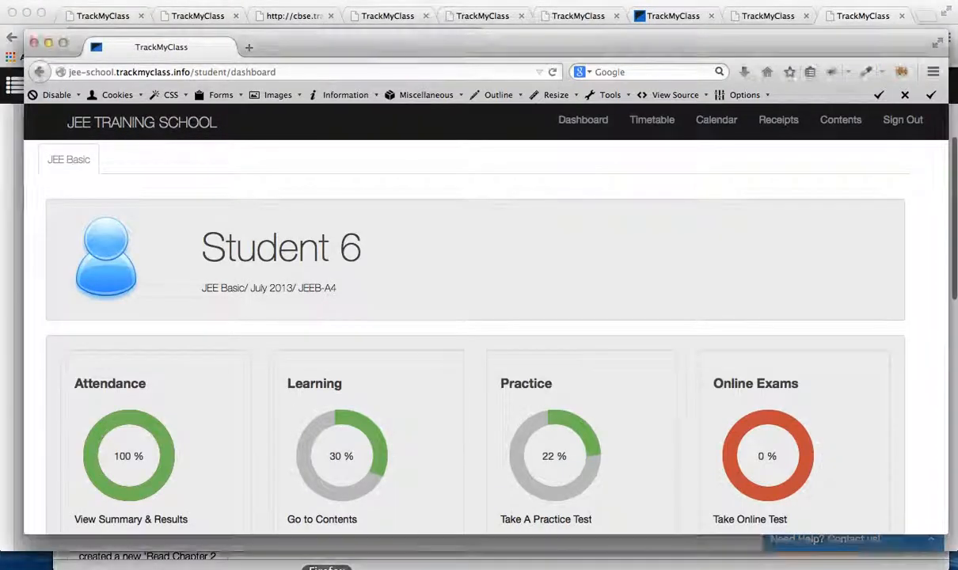
scroll(404, 434, down, 6)
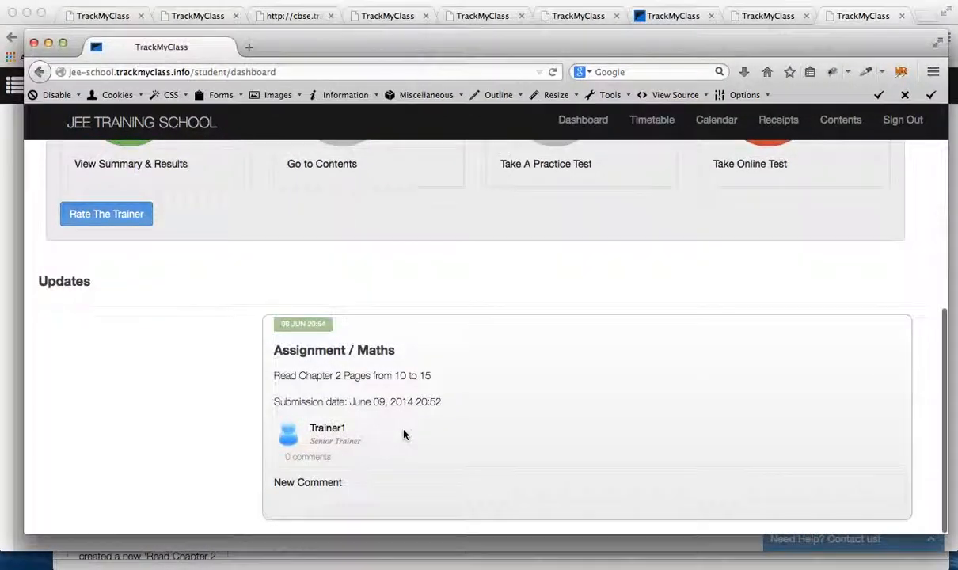
scroll(404, 434, up, 6)
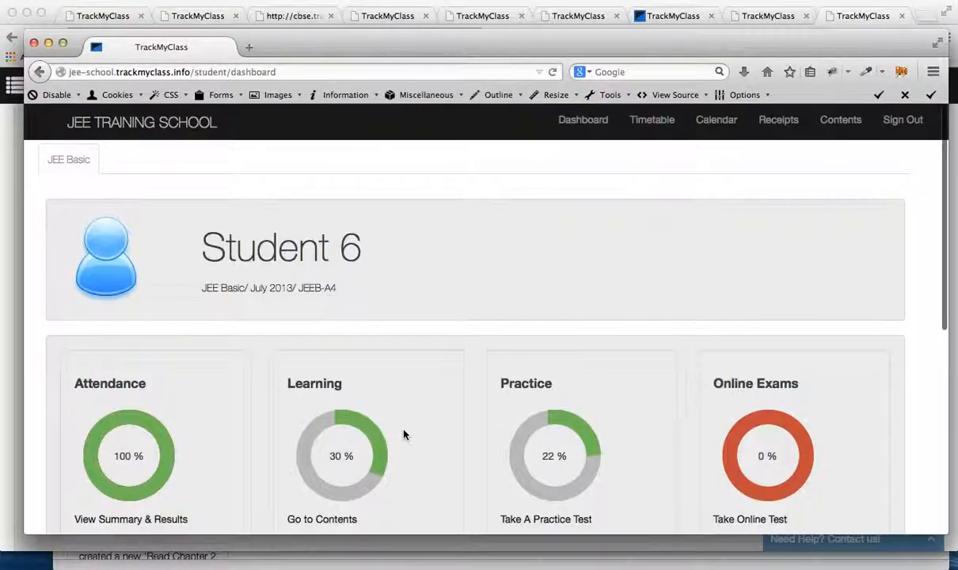
scroll(403, 435, down, 1)
scroll(309, 263, up, 1)
drag(180, 231, 330, 286)
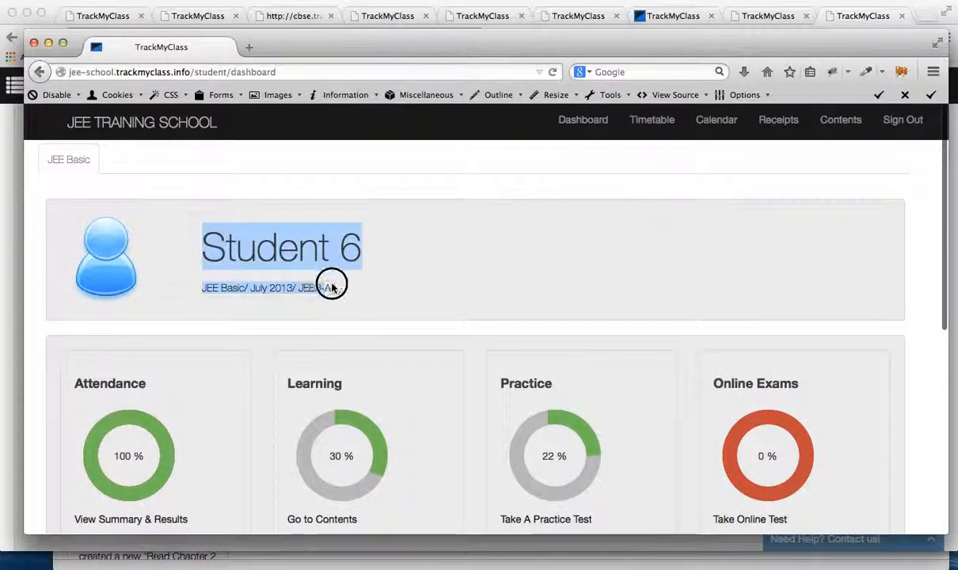
click(373, 295)
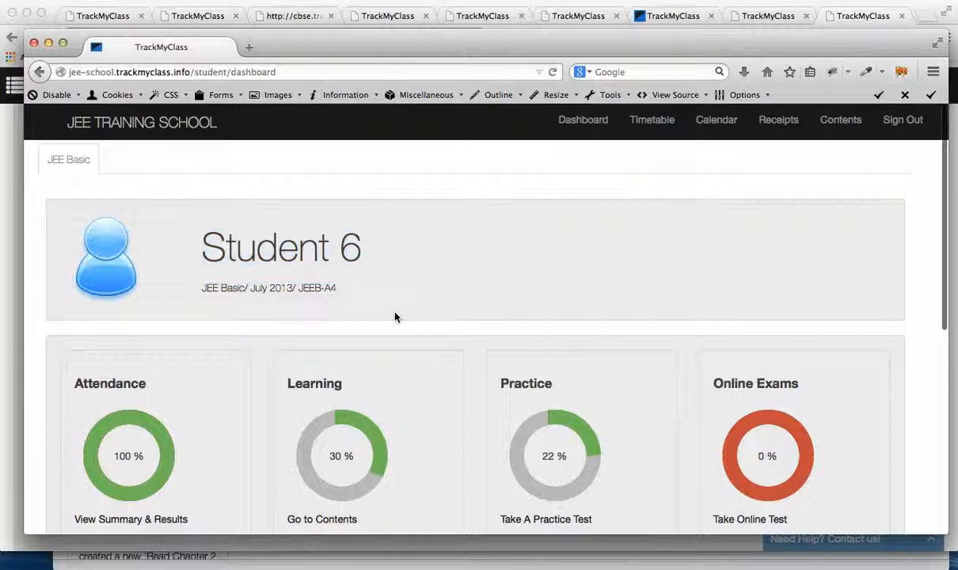
Step: Examine the Attendance, Learning, Practice and Online Exams charts on Student 6's dashboard
scroll(373, 295, down, 1)
scroll(271, 351, down, 2)
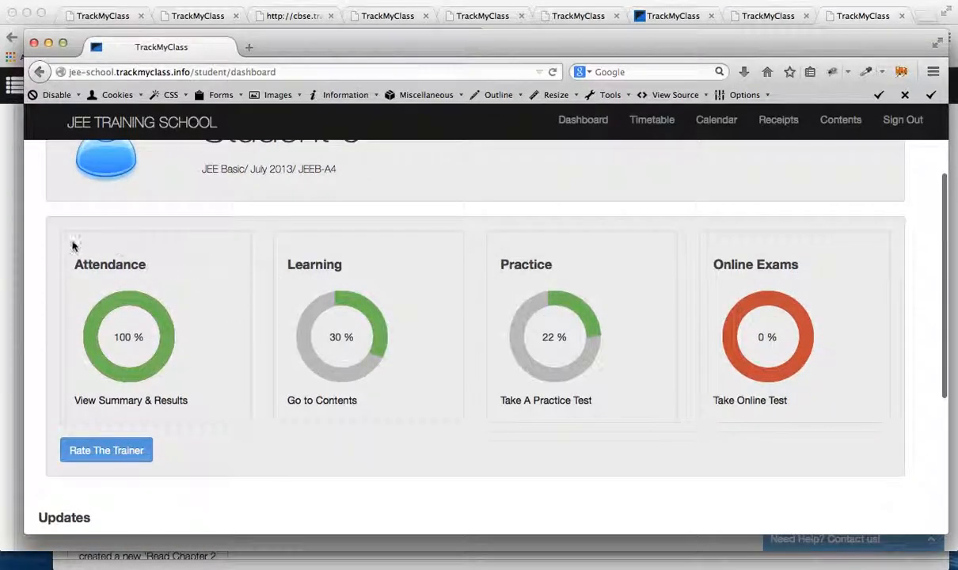
drag(70, 239, 870, 428)
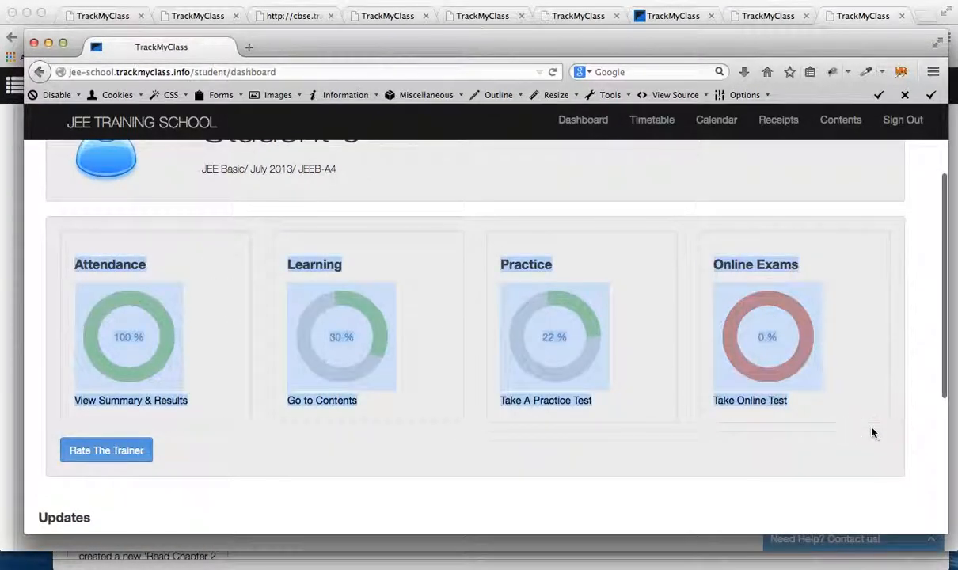
click(870, 429)
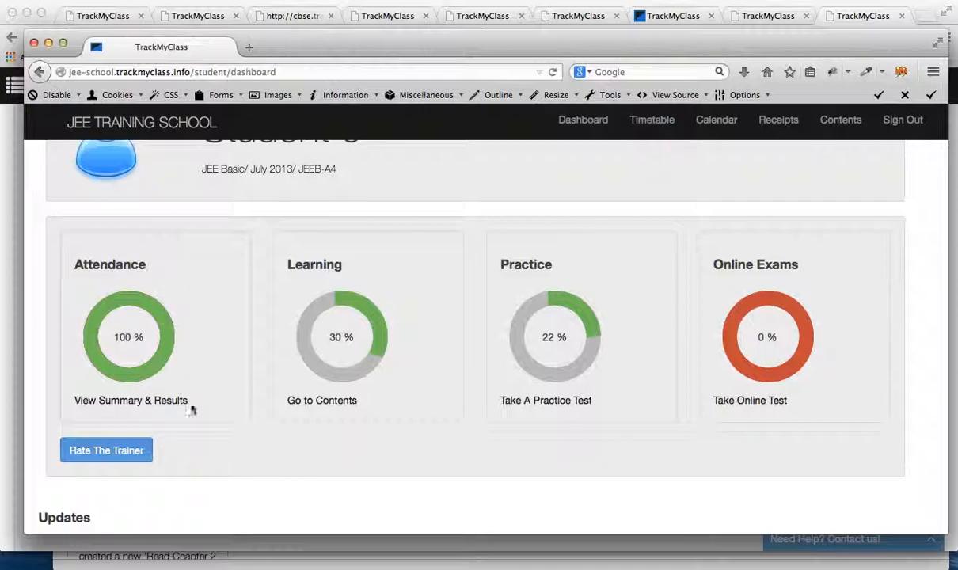
scroll(200, 442, down, 1)
scroll(199, 441, down, 1)
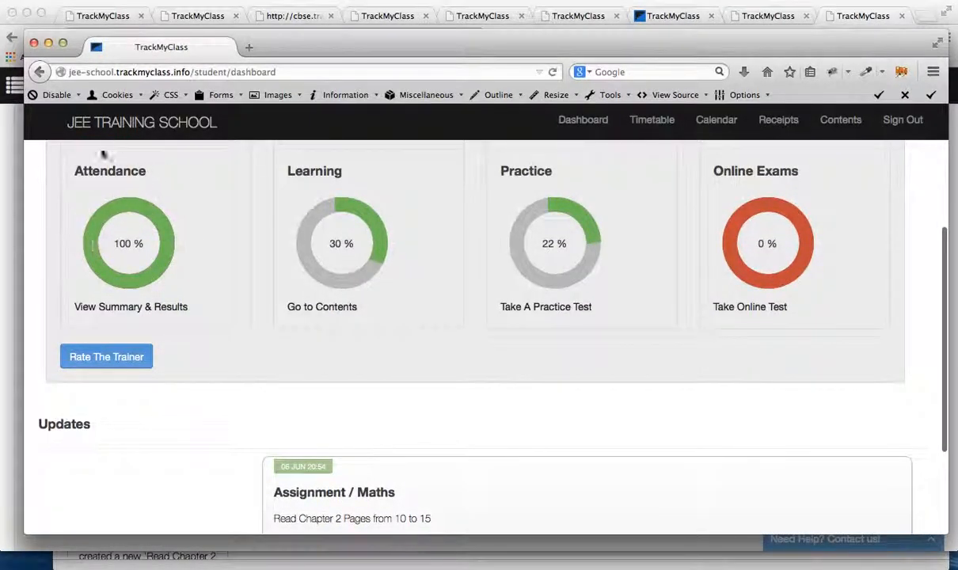
scroll(115, 248, up, 2)
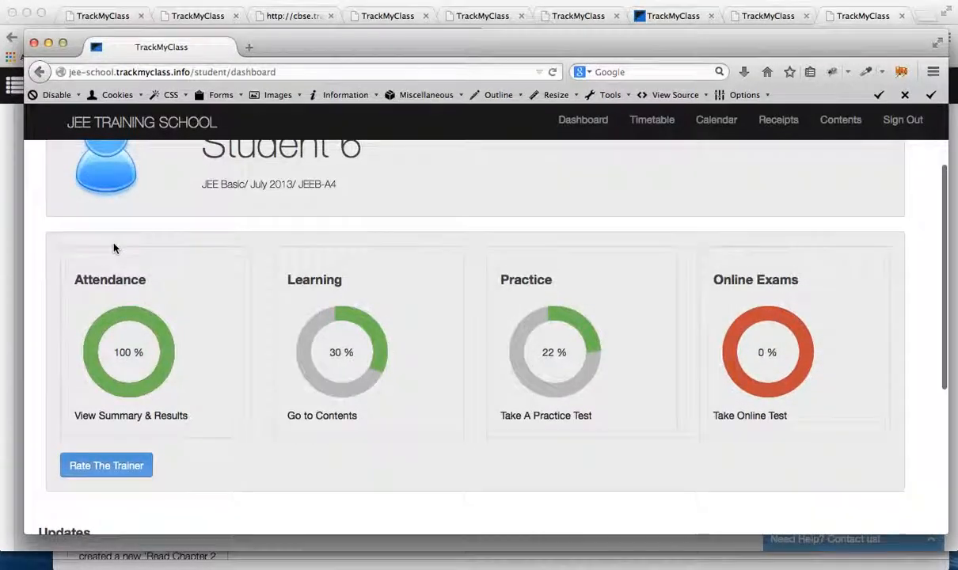
scroll(244, 315, down, 1)
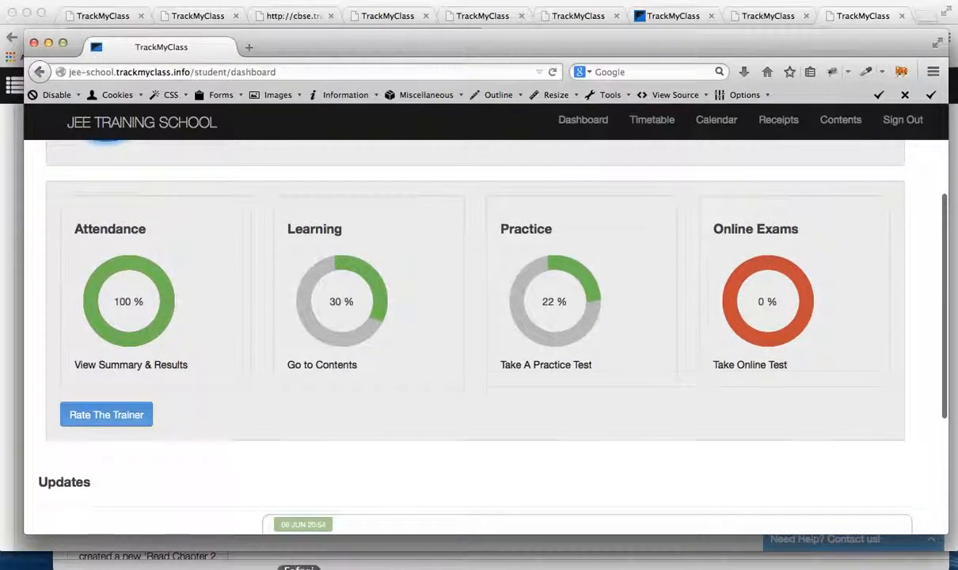
Step: Switch to the trainer's session in Safari and start a new attendance record for the JEEB-A Maths allotment
click(299, 569)
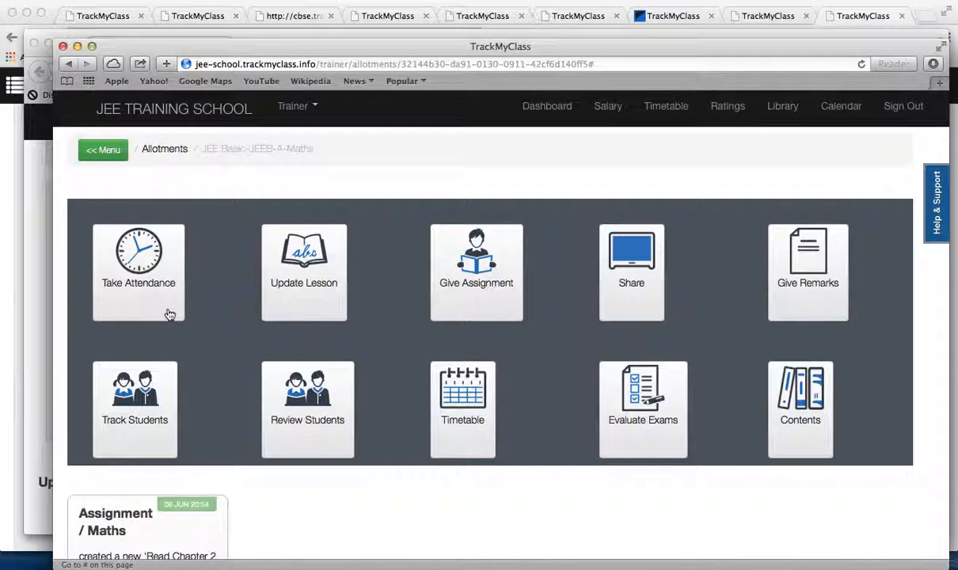
click(135, 273)
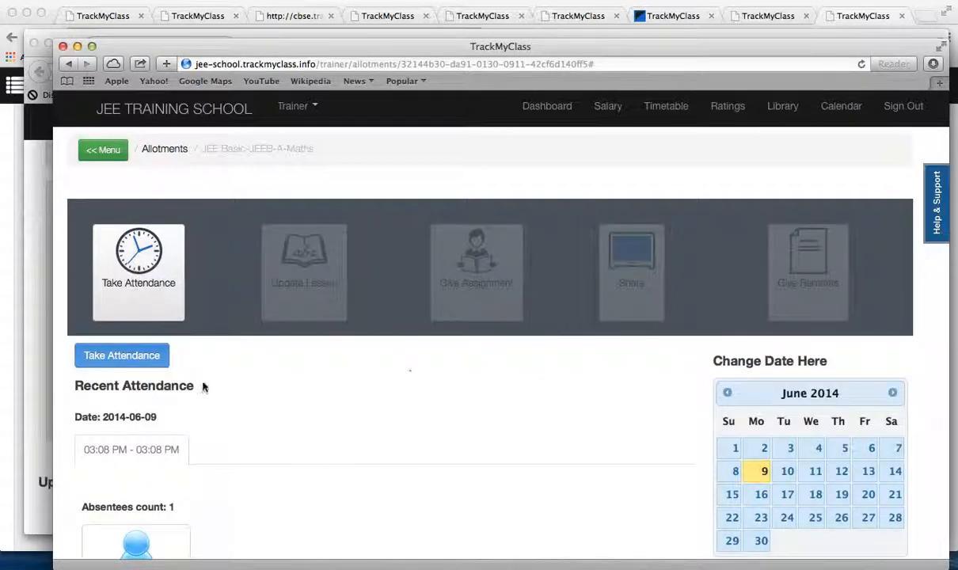
click(122, 355)
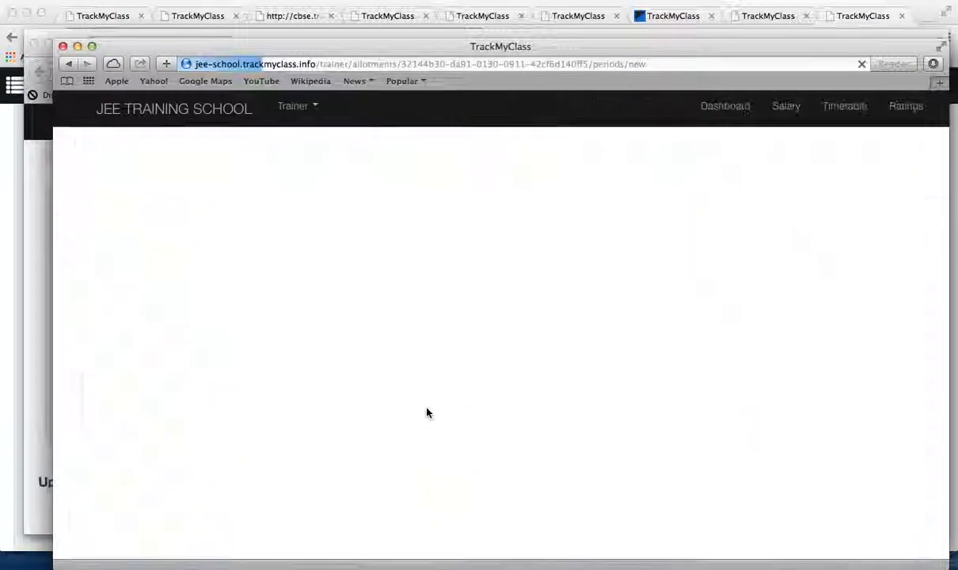
Step: Mark Student 6 as Leave in the new attendance and create the period
scroll(426, 412, down, 7)
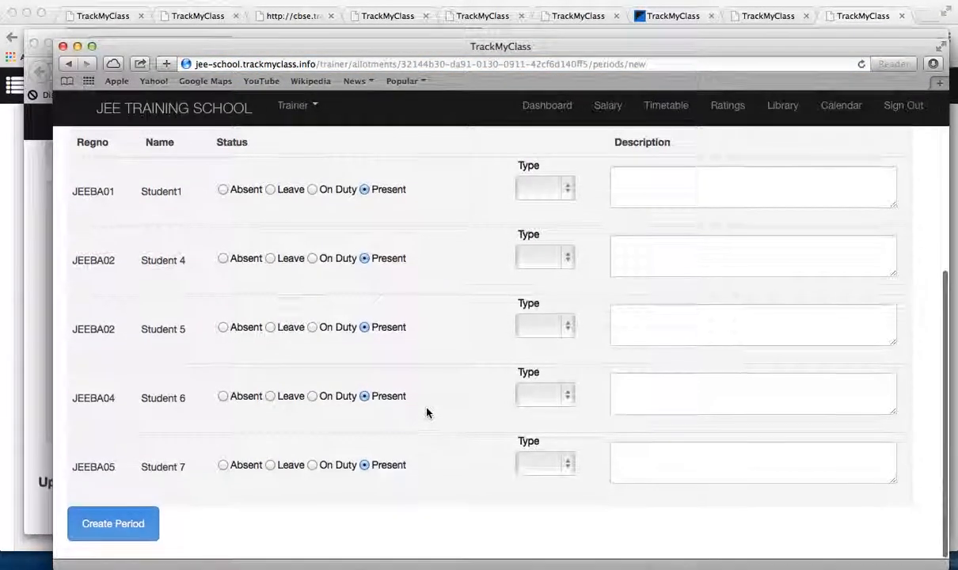
click(267, 397)
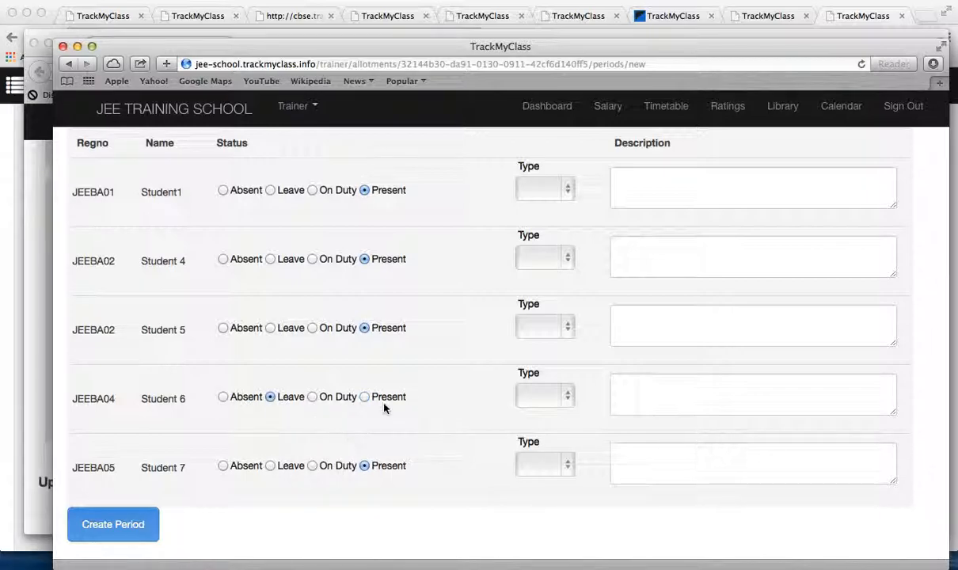
scroll(410, 397, up, 2)
scroll(396, 404, down, 2)
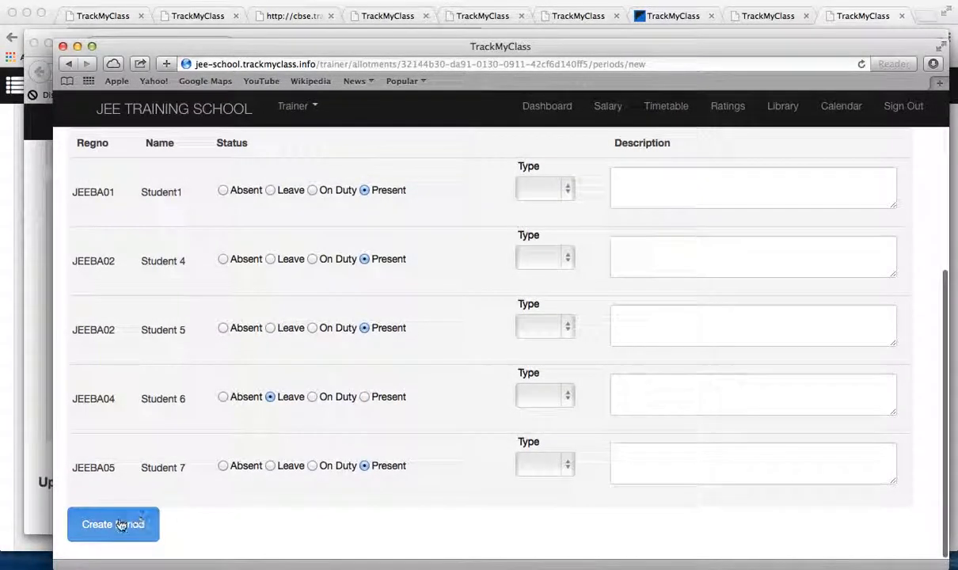
scroll(372, 261, up, 4)
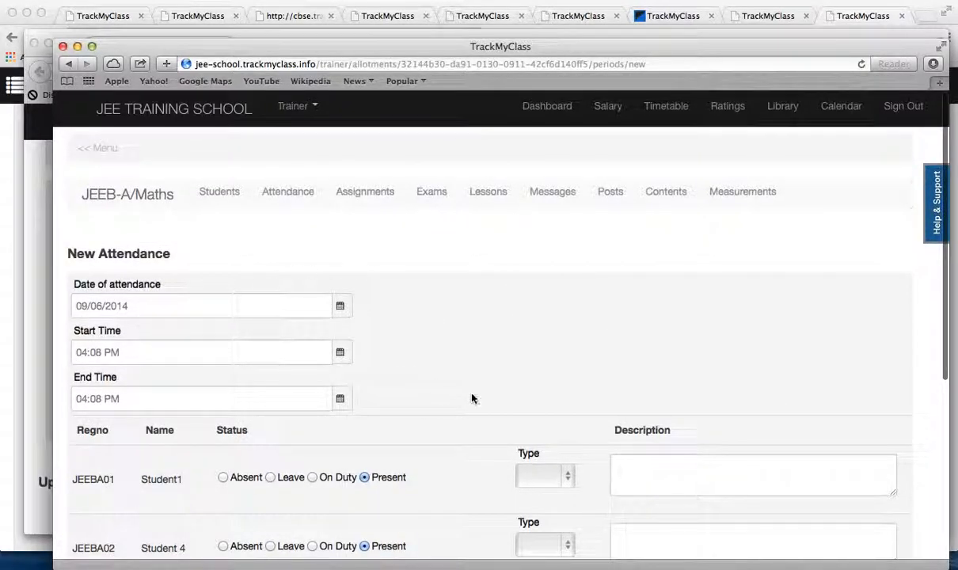
scroll(472, 398, down, 5)
click(101, 509)
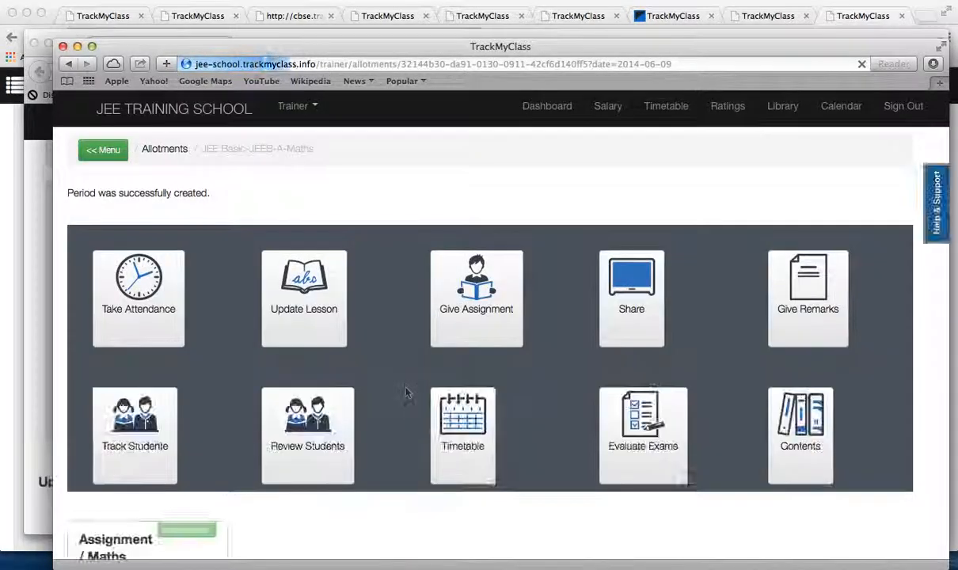
scroll(434, 295, down, 5)
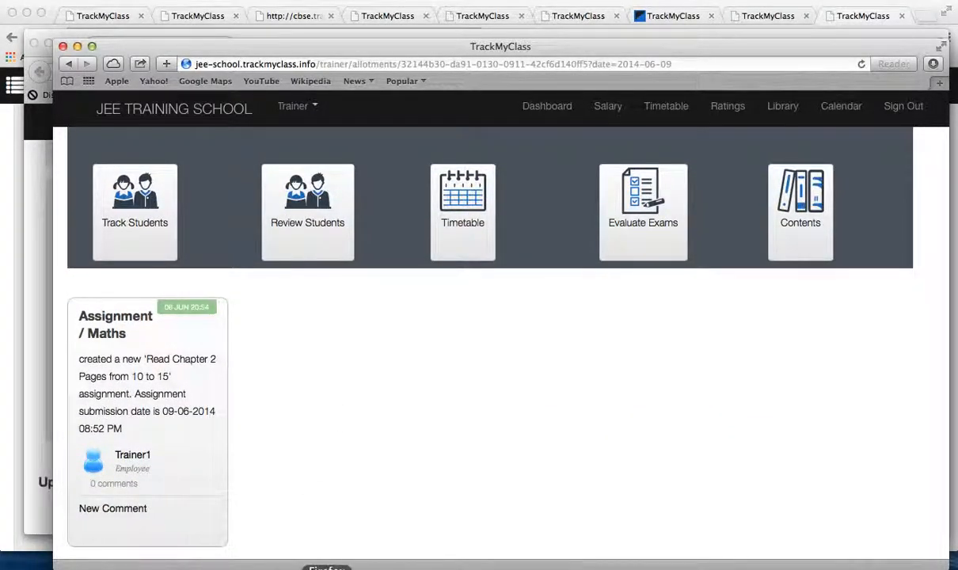
Step: Switch back to Student 6's dashboard in Firefox and review the refreshed attendance chart and updates
click(326, 567)
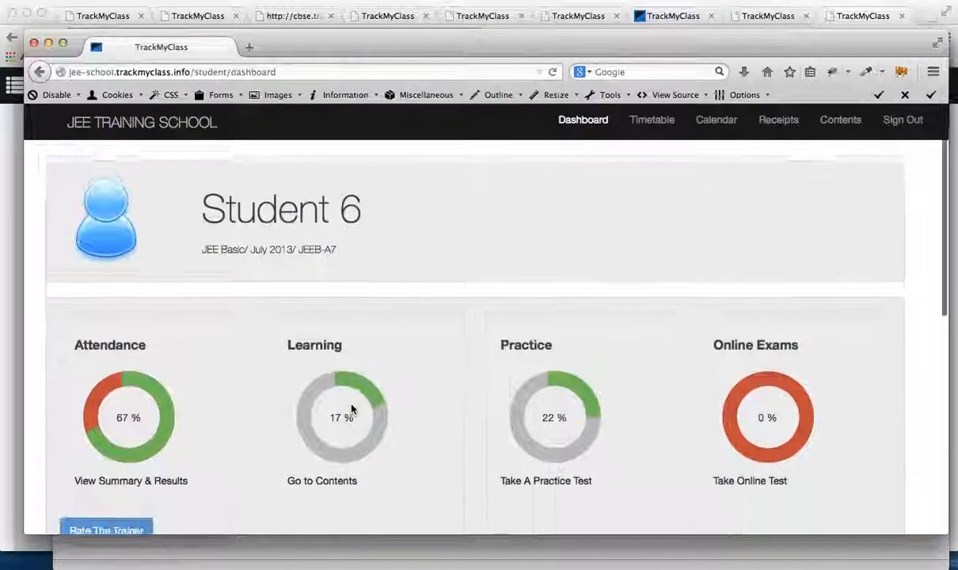
scroll(353, 409, down, 1)
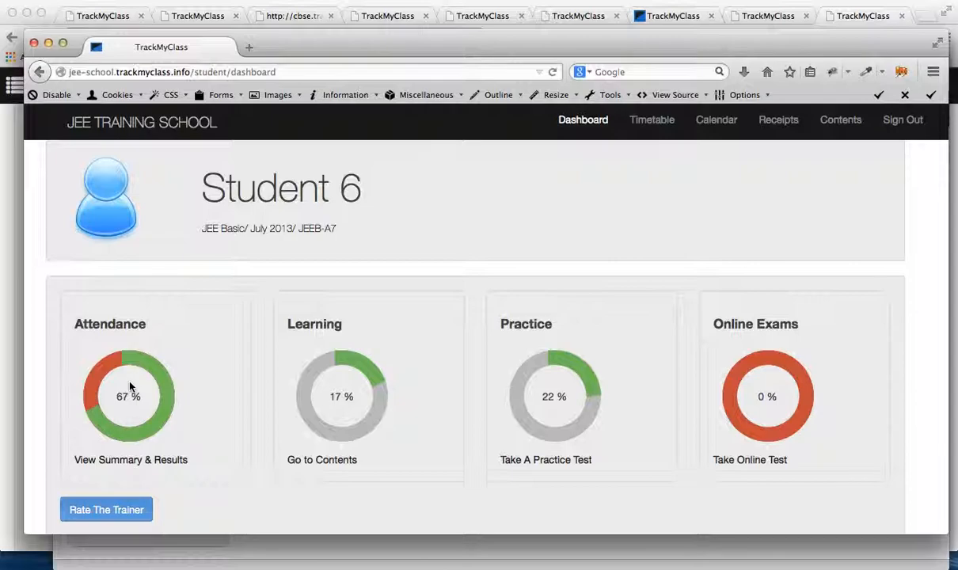
scroll(132, 387, down, 3)
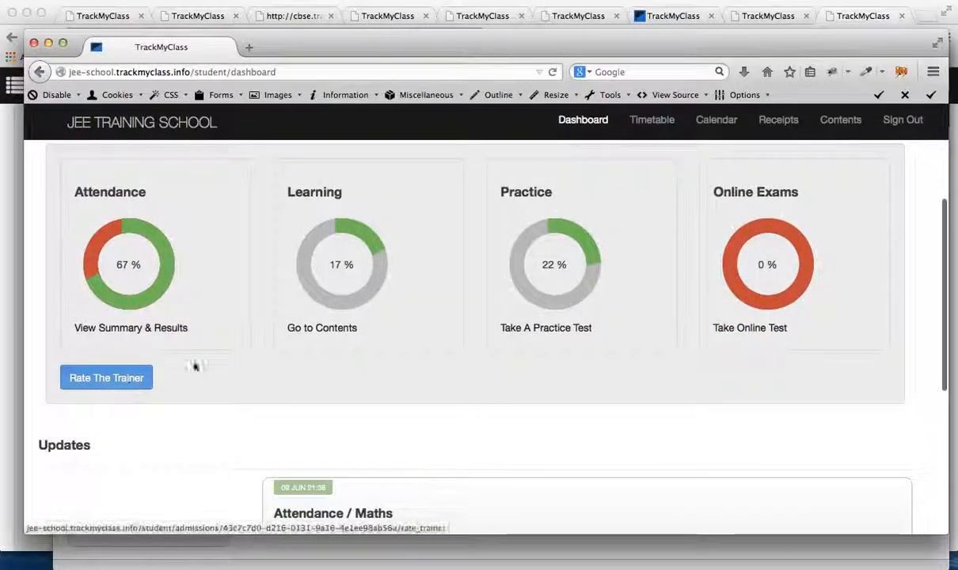
scroll(355, 431, down, 1)
scroll(353, 372, up, 2)
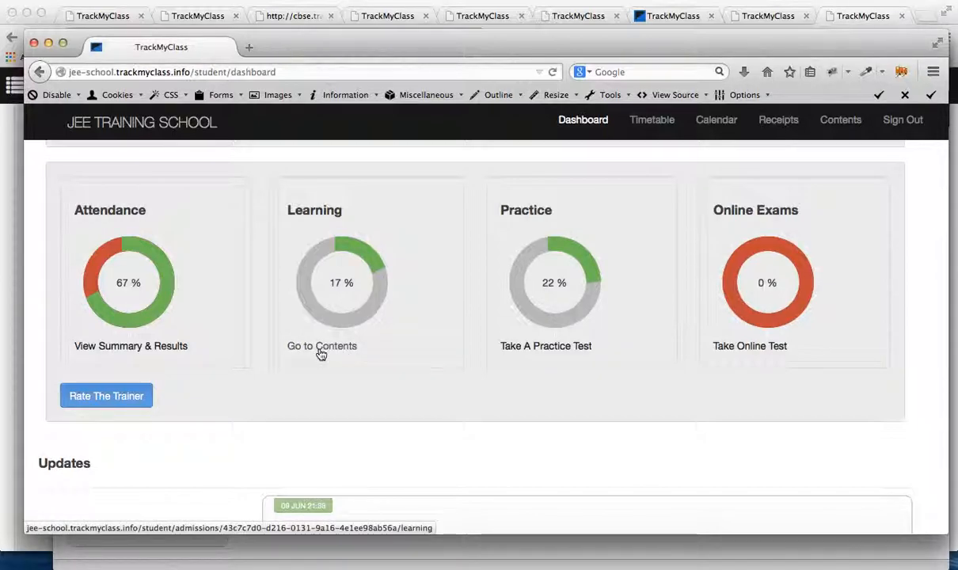
Step: Open the Maths subject in Student 6's learning contents and review its planned online exams
click(327, 346)
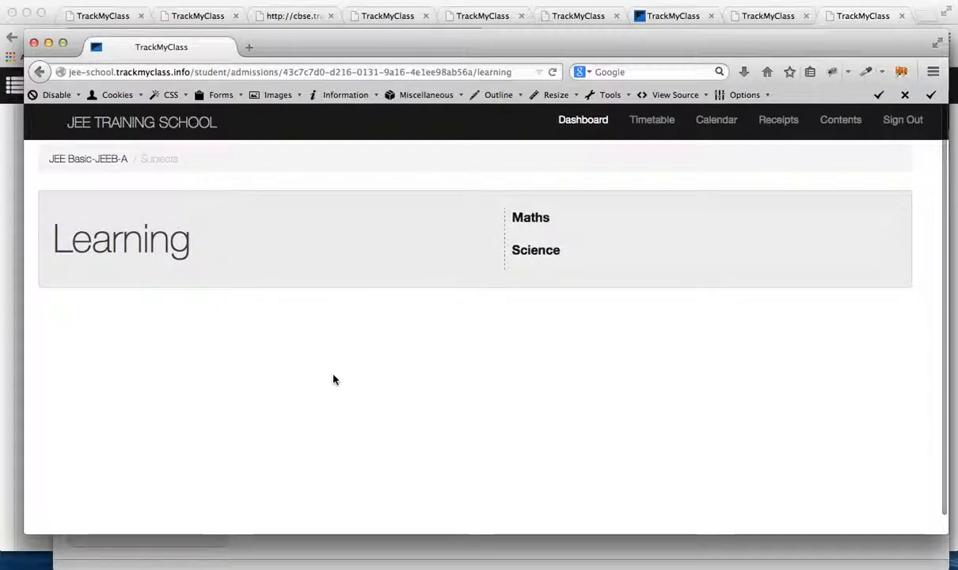
click(535, 220)
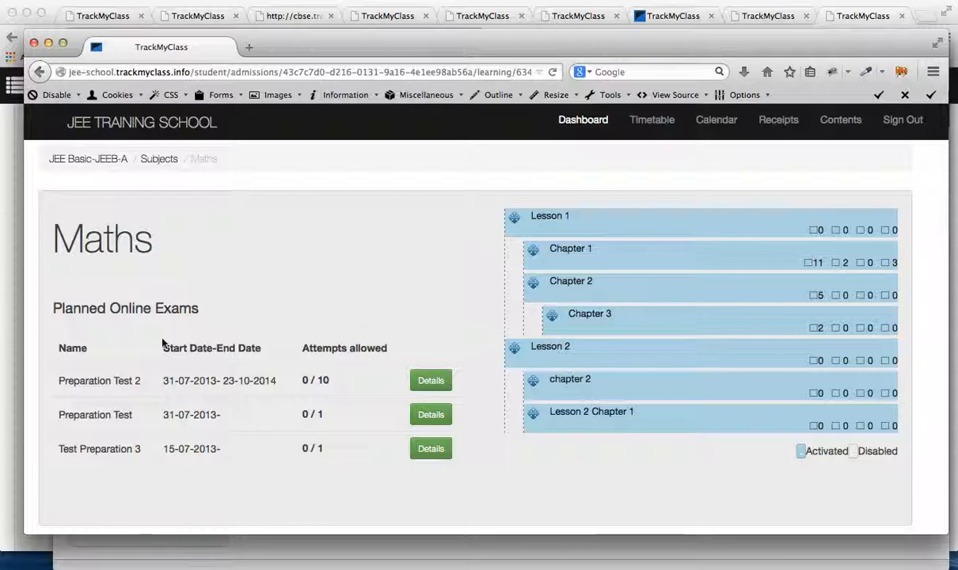
drag(63, 308, 327, 483)
click(327, 483)
drag(334, 412, 261, 294)
click(261, 294)
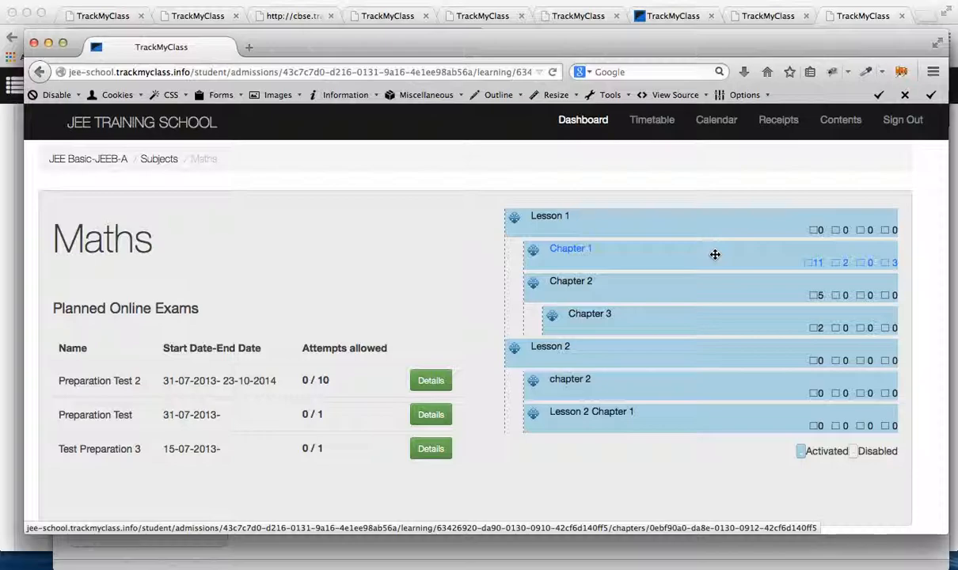
Step: Show the contents of Chapter 1 in Maths and open its Document item
click(660, 255)
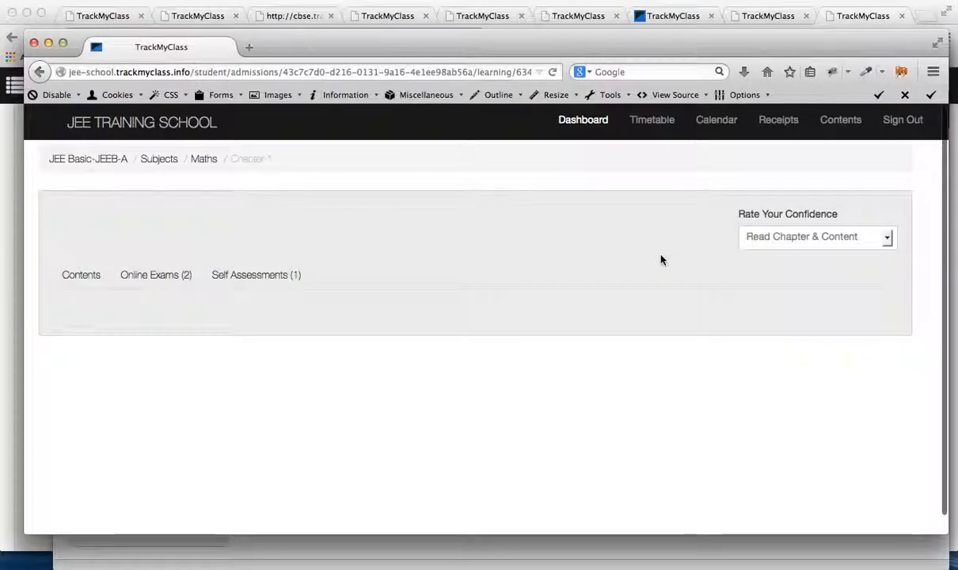
click(92, 276)
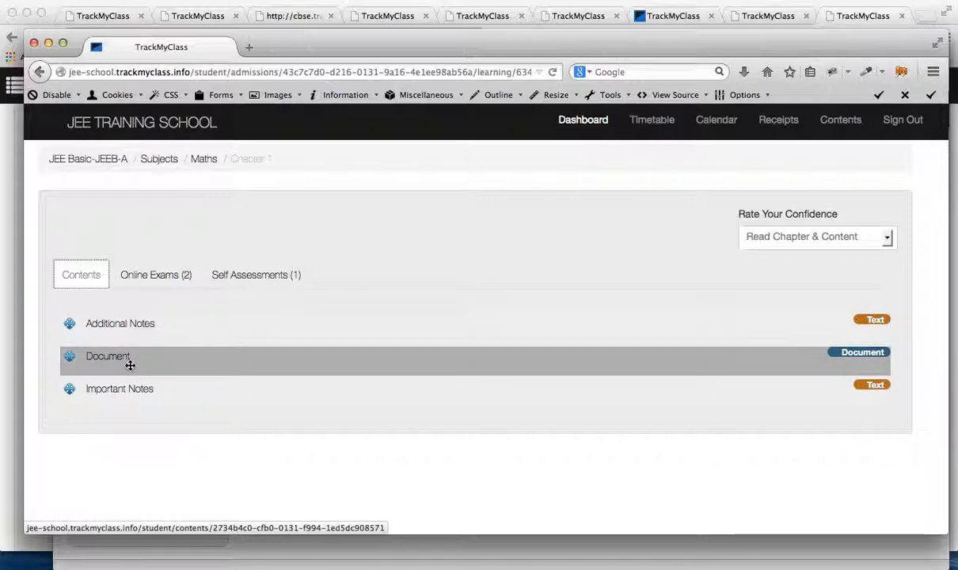
click(120, 361)
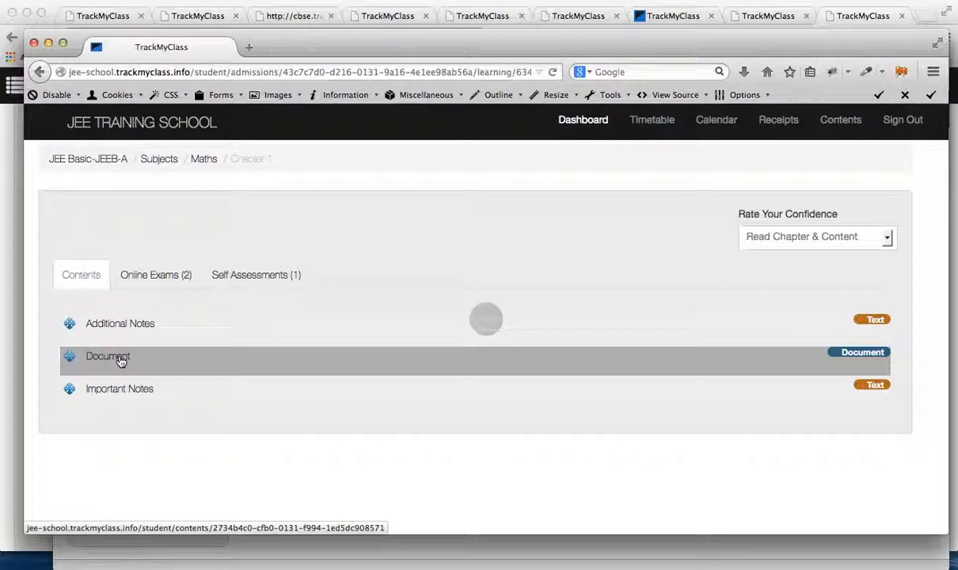
click(120, 361)
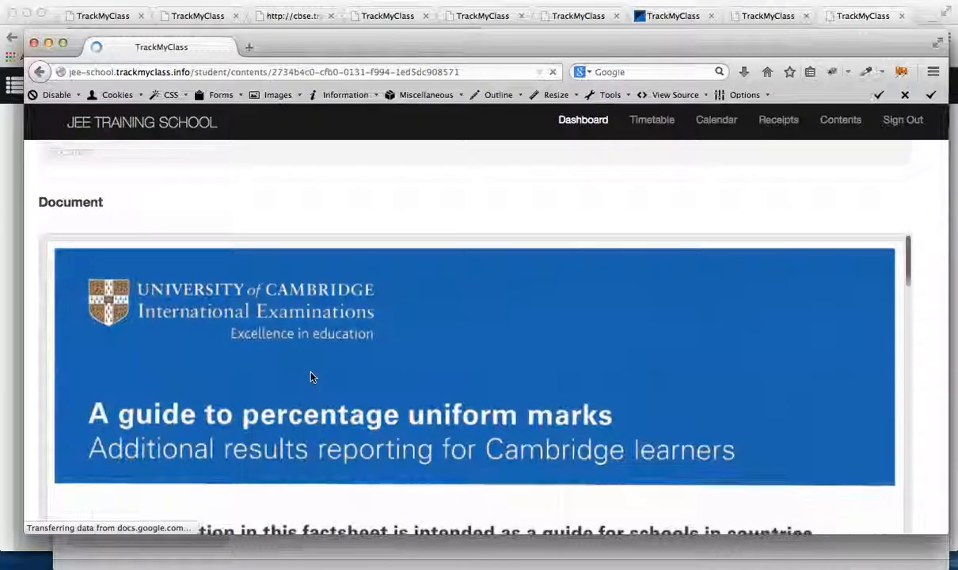
Step: Look through the opened document and return to the Chapter 1 page
scroll(311, 377, down, 20)
scroll(311, 376, up, 20)
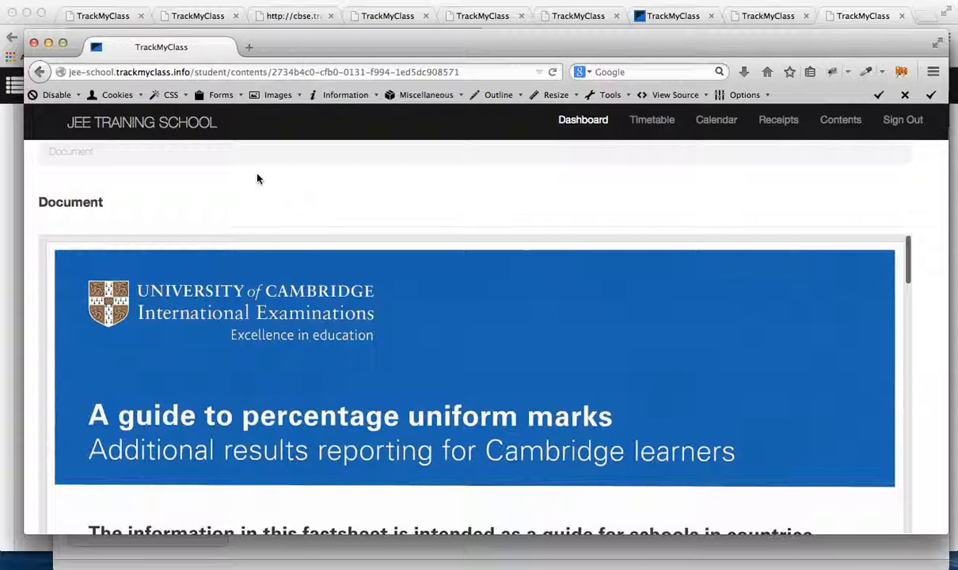
scroll(257, 178, up, 1)
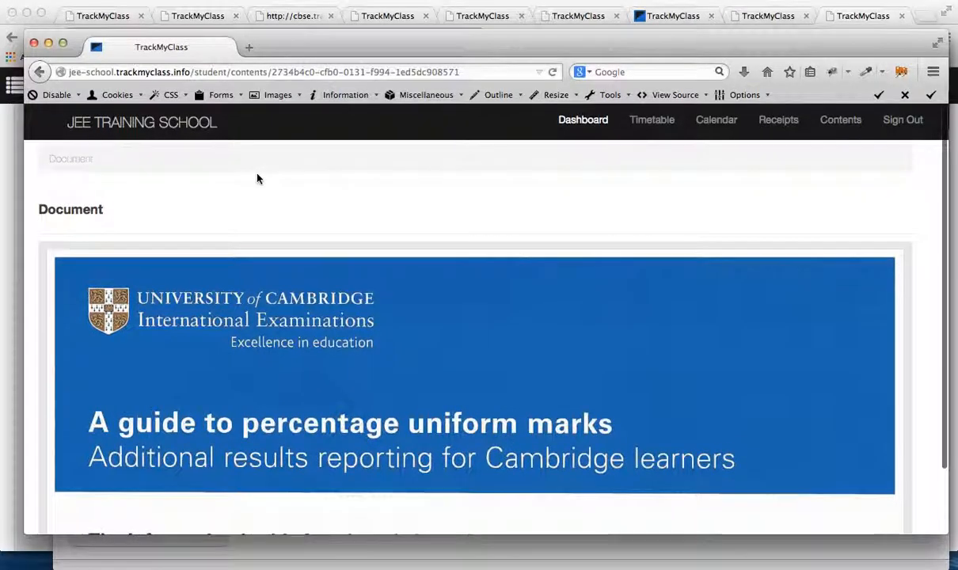
click(41, 72)
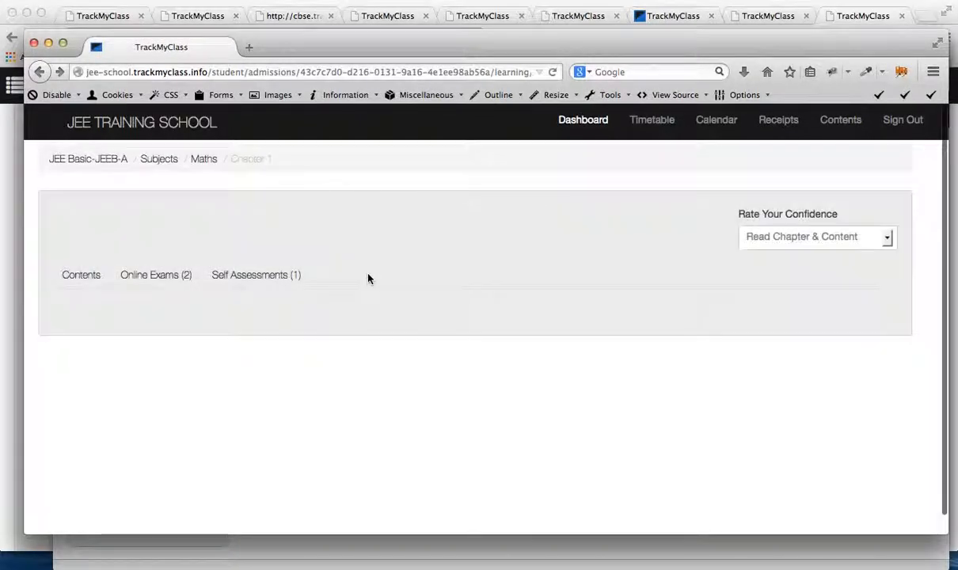
Step: Review the contents, online exams and self assessments of Maths Chapter 1, ending back on its contents list
click(156, 275)
click(64, 276)
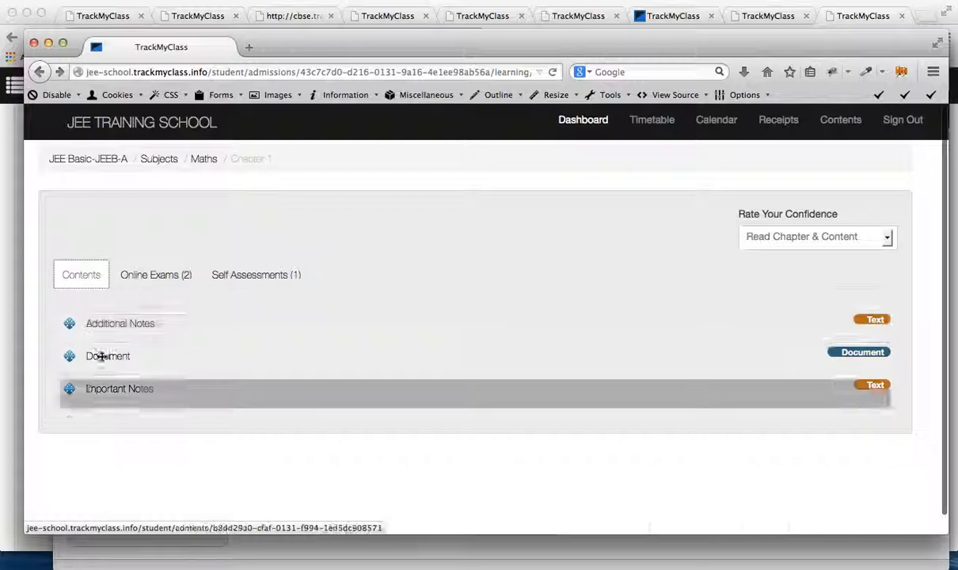
click(119, 276)
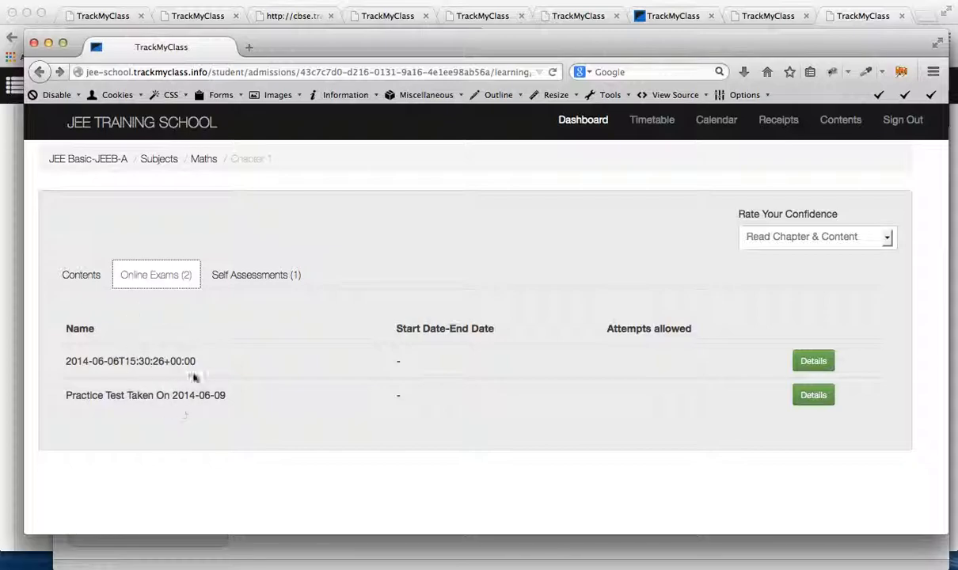
click(241, 274)
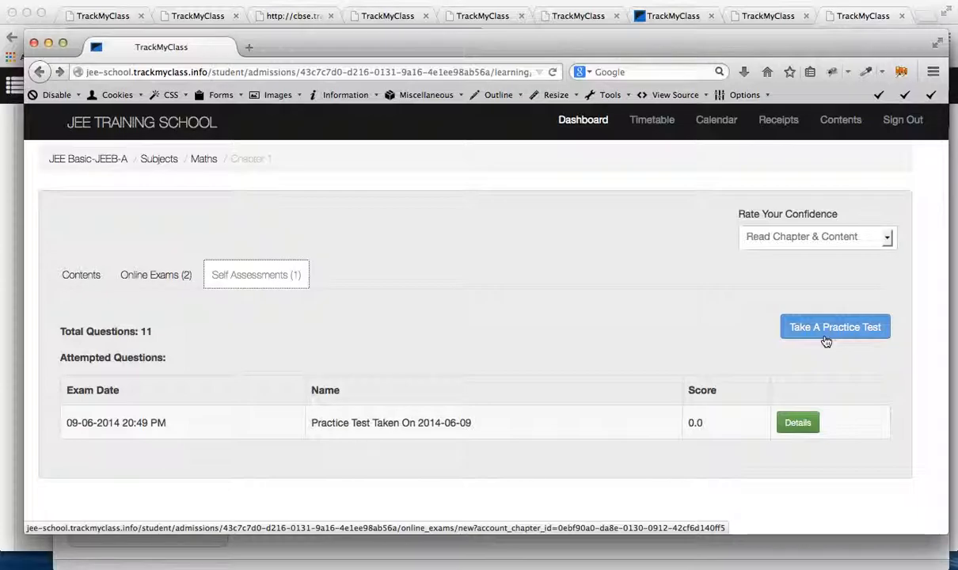
click(77, 272)
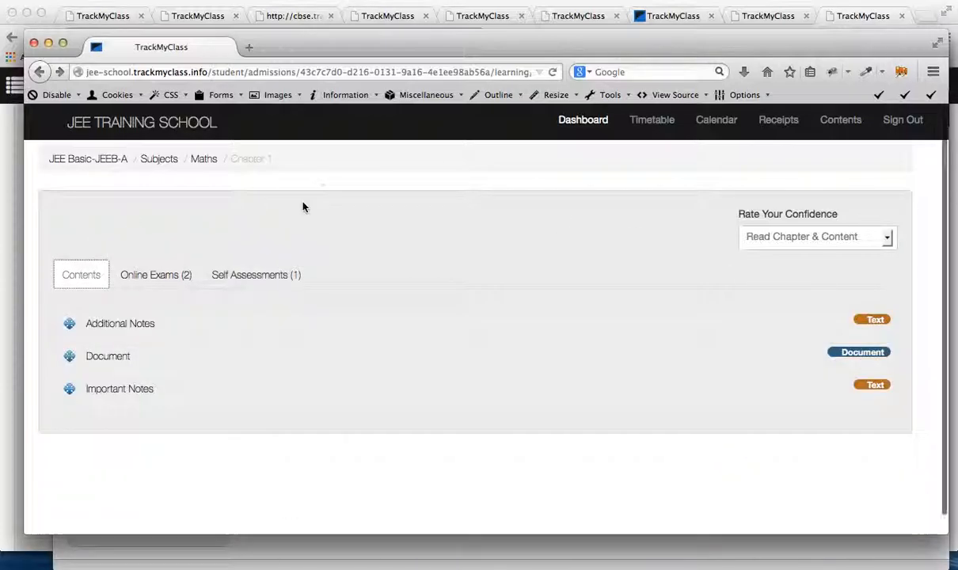
Step: Check the charts on the student dashboard and reopen Maths Chapter 1 from the learning contents
click(584, 120)
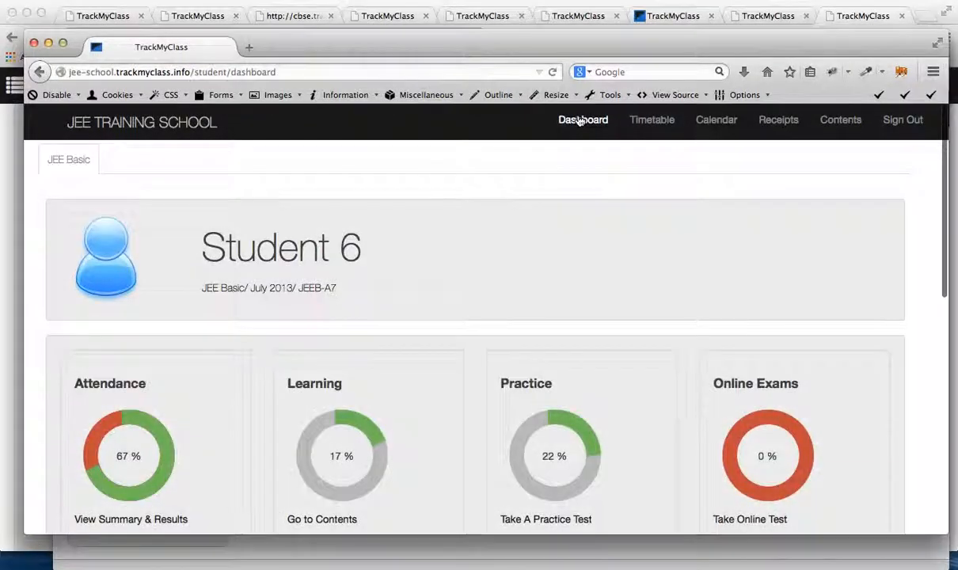
scroll(573, 379, down, 3)
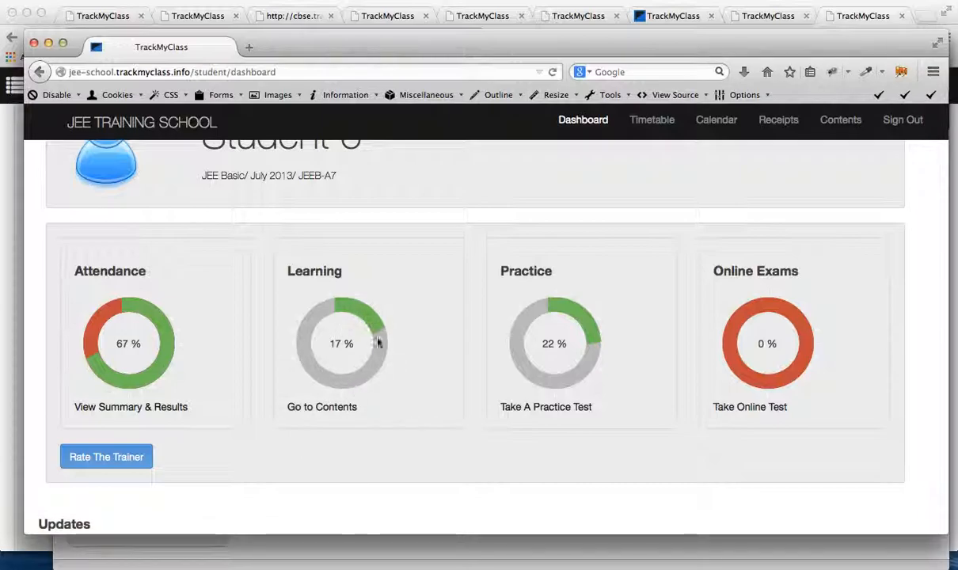
click(327, 414)
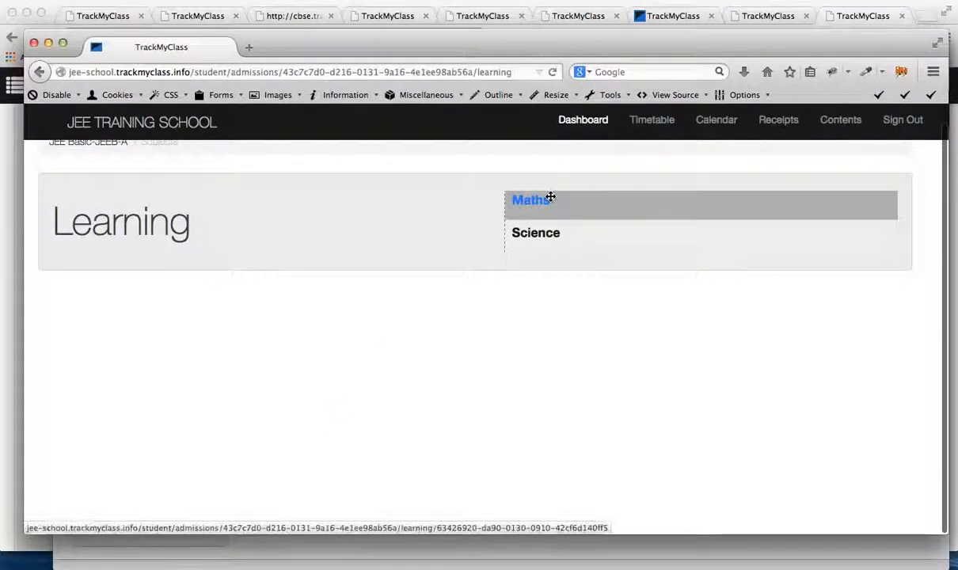
click(550, 197)
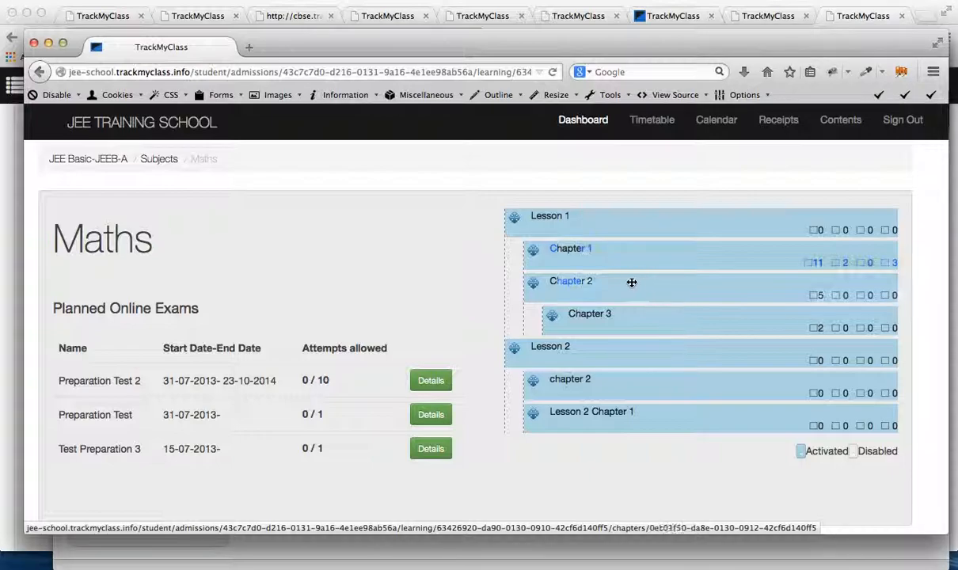
click(630, 256)
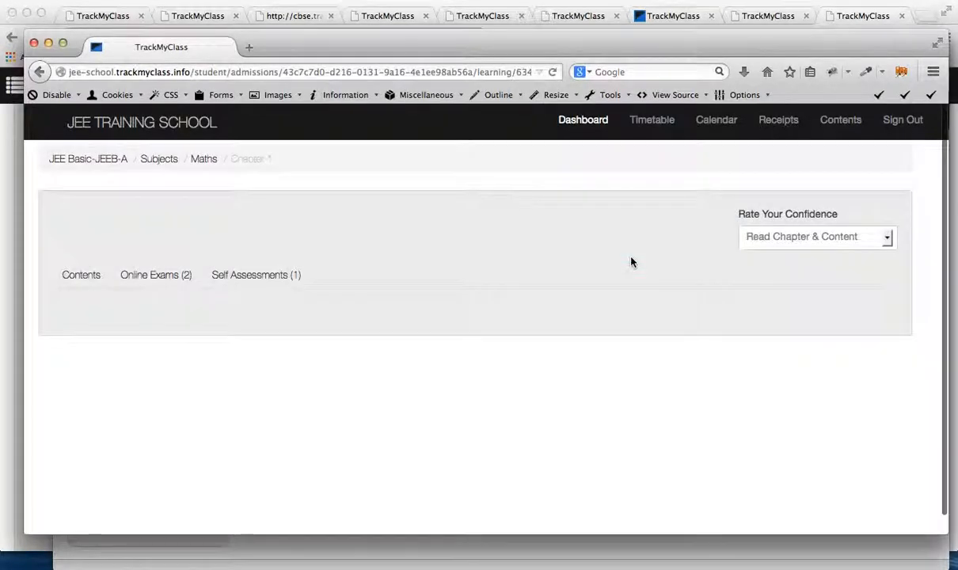
Step: Rate the confidence for Chapter 1 first as Understand Basics and finally as Confidant
click(830, 242)
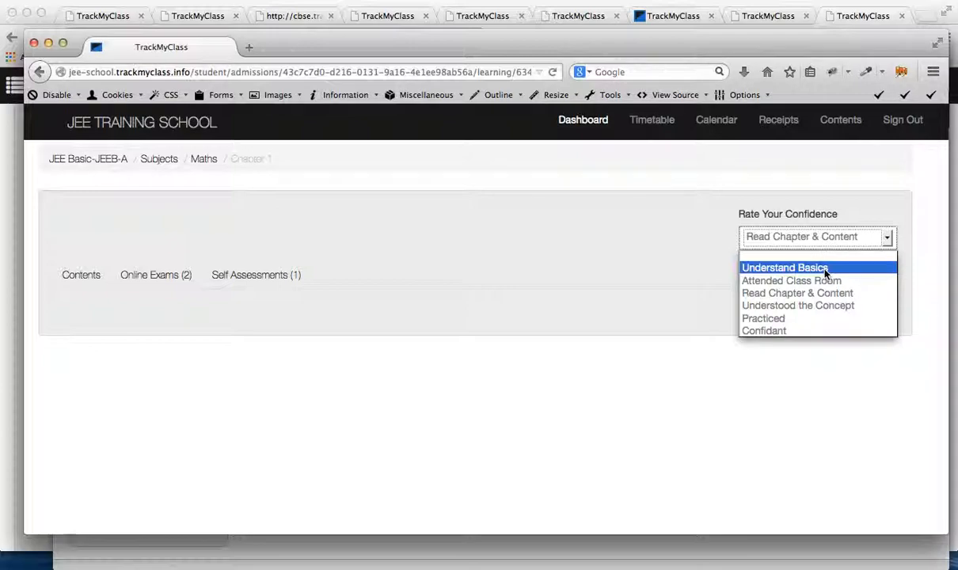
click(825, 272)
click(825, 241)
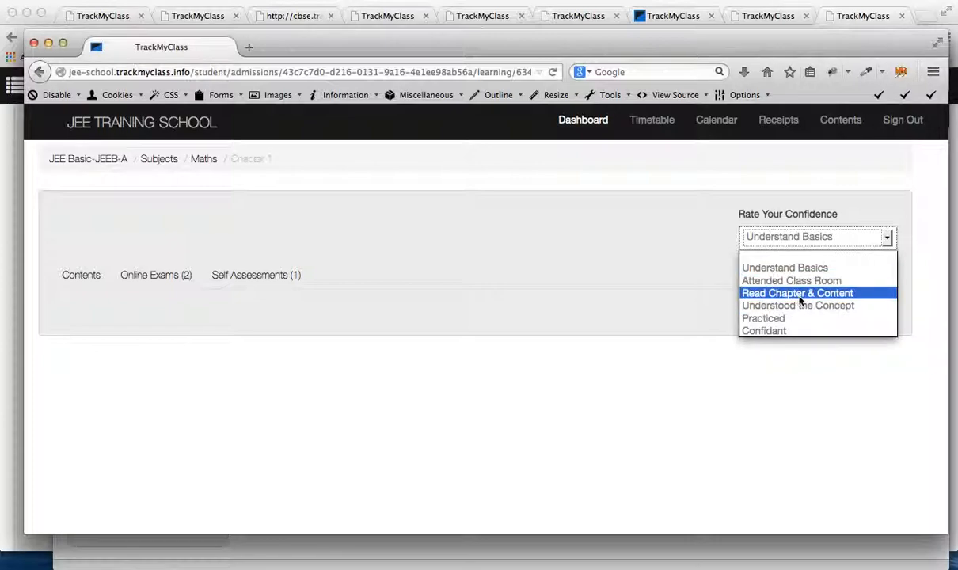
click(775, 333)
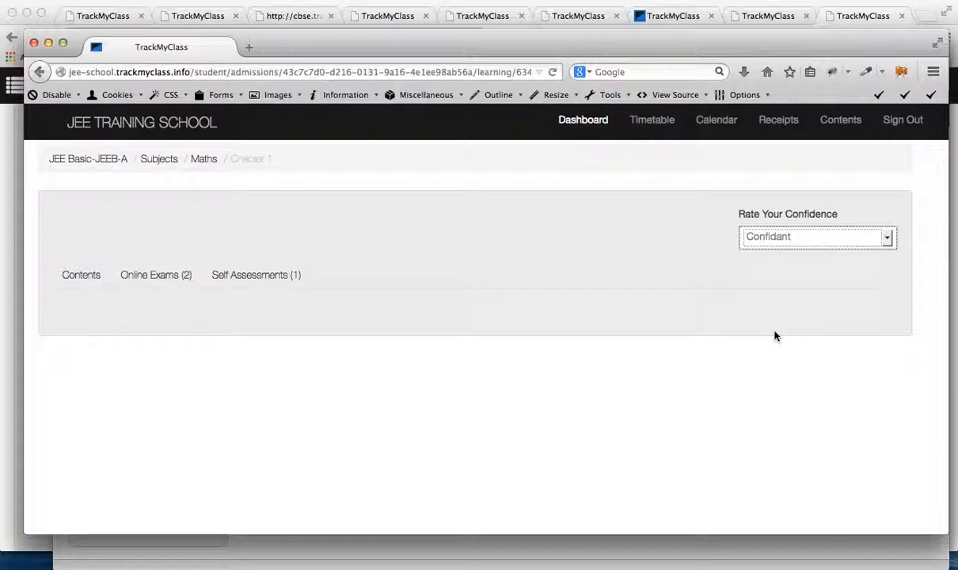
Step: Return to Student 6's dashboard and examine the attendance, learning, practice and online exam charts and the updates
click(582, 120)
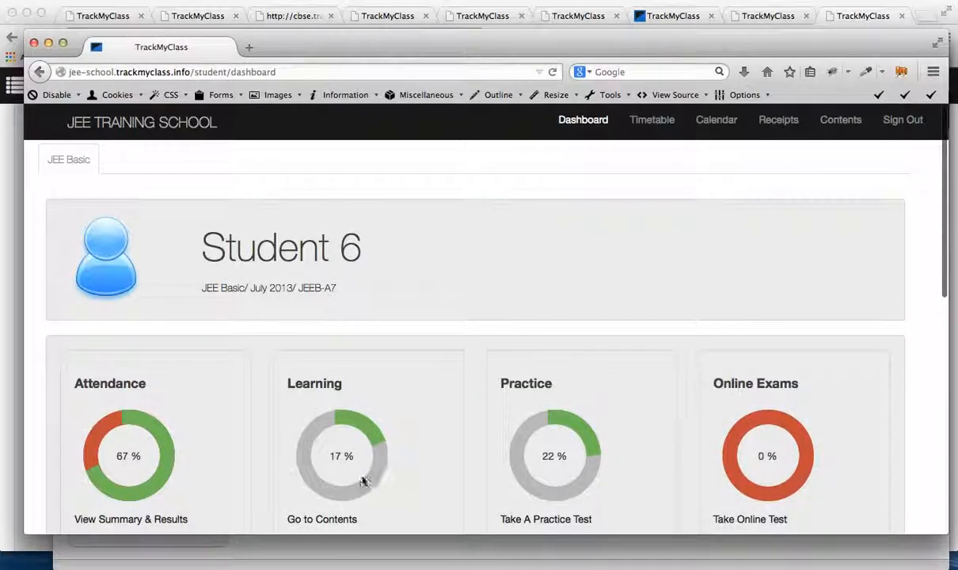
scroll(364, 479, down, 2)
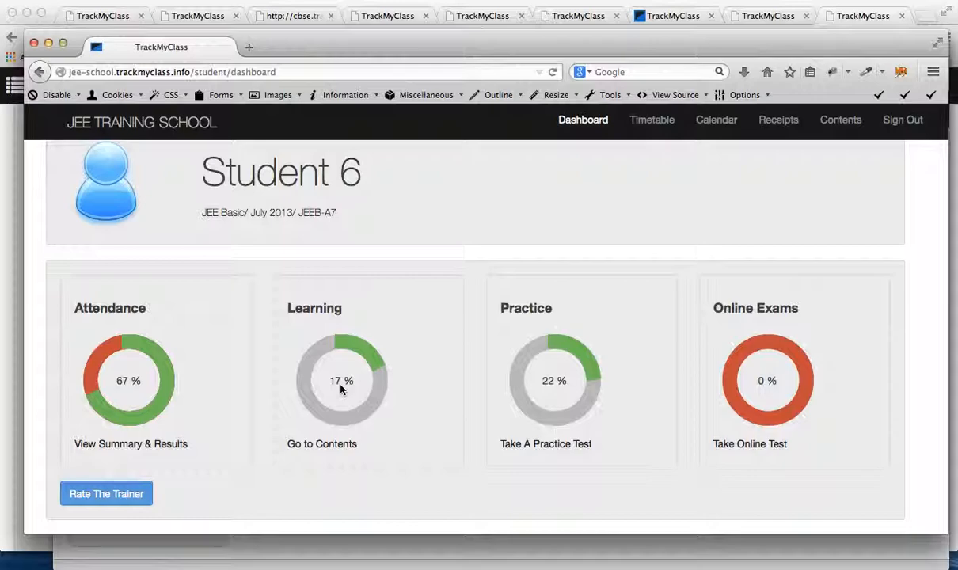
scroll(491, 241, down, 3)
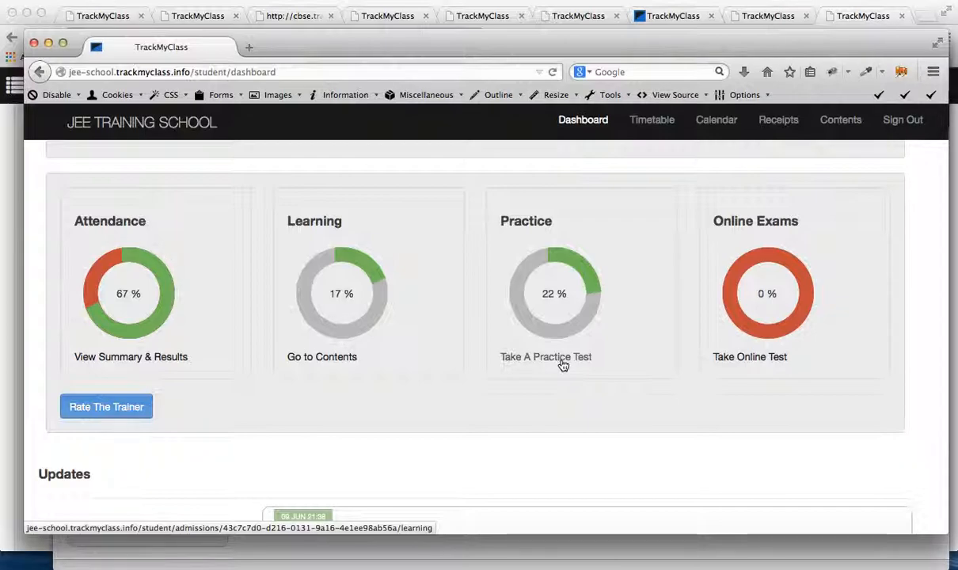
scroll(528, 318, down, 1)
scroll(637, 321, down, 2)
scroll(637, 321, up, 4)
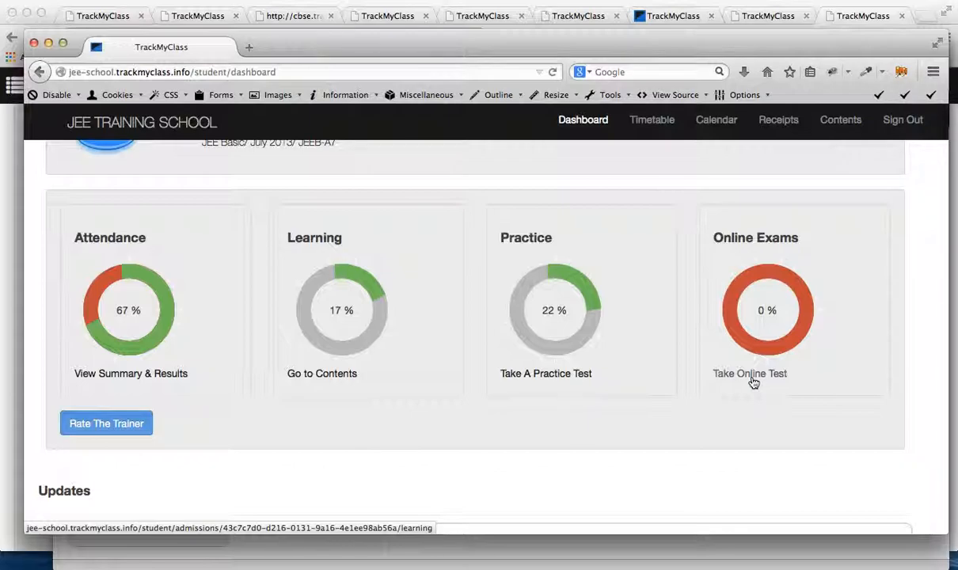
scroll(752, 384, down, 2)
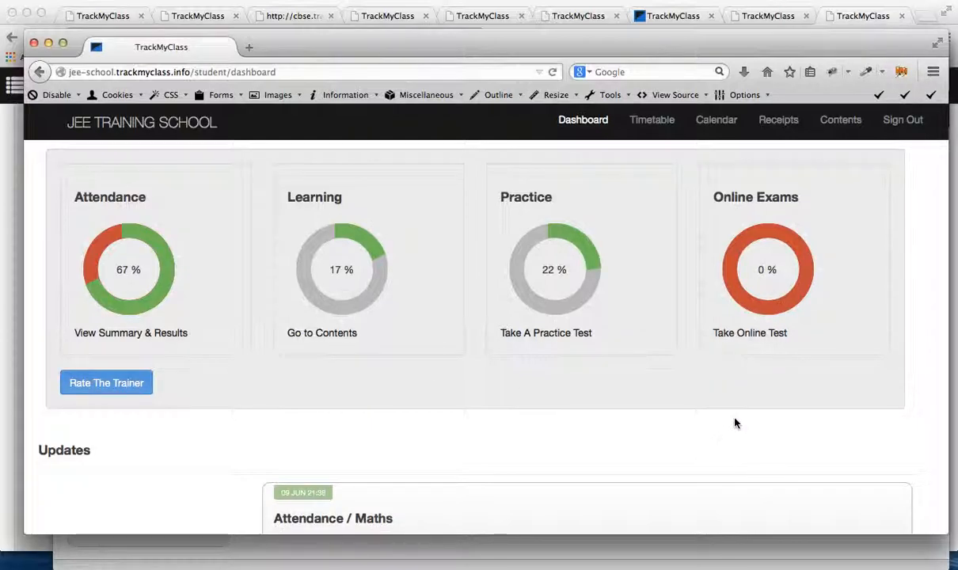
scroll(734, 423, down, 1)
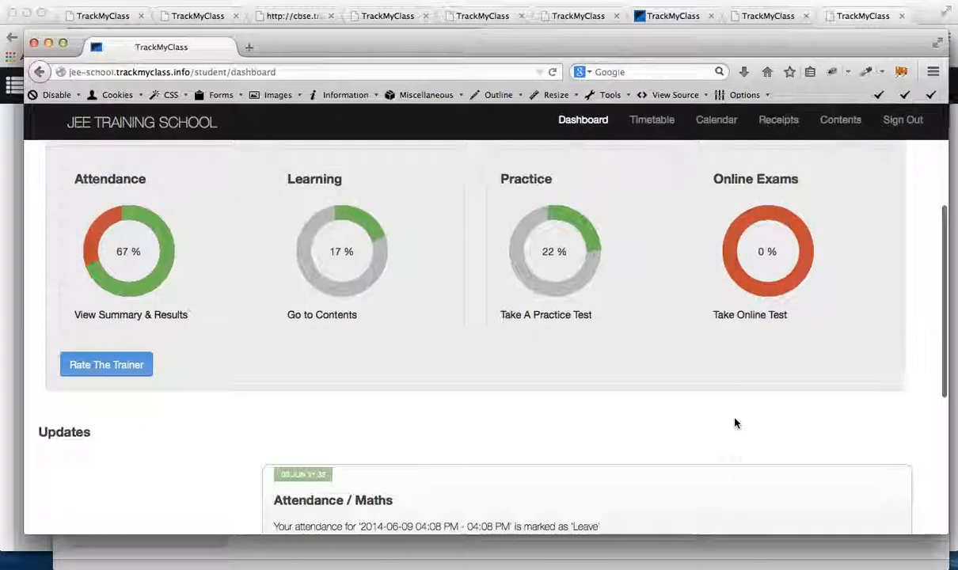
scroll(734, 424, up, 4)
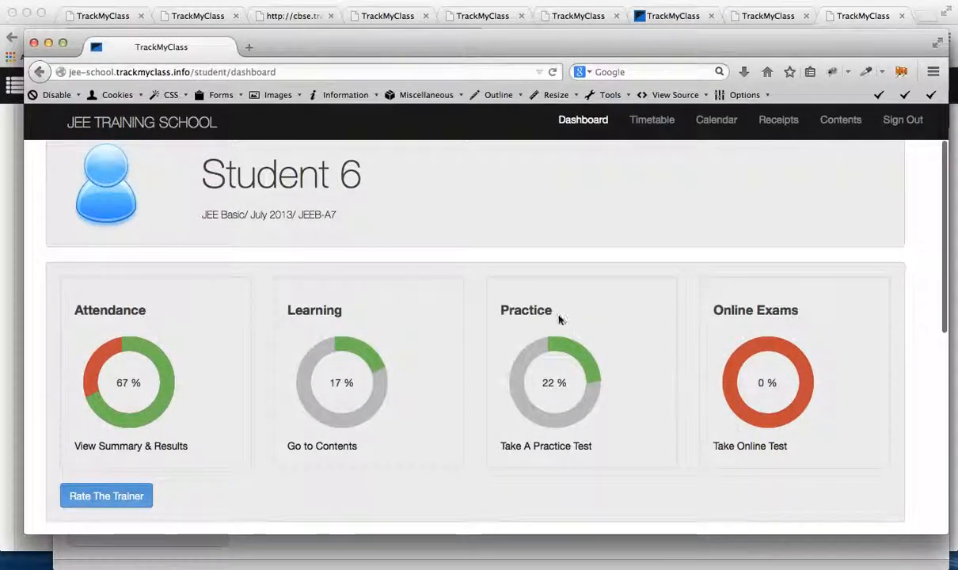
scroll(559, 321, up, 3)
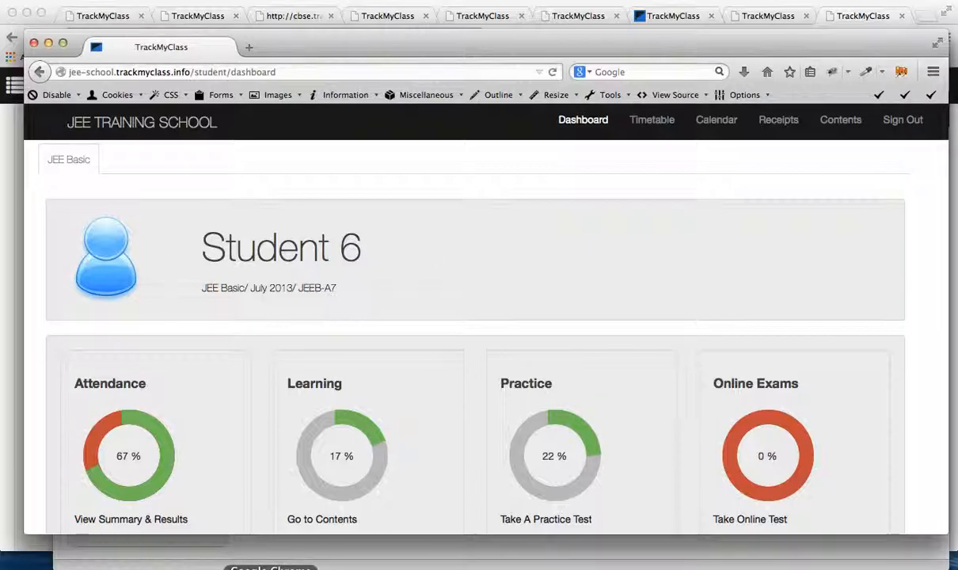
Step: Switch to the administrator site in Chrome and open the lesson plan for Location 1's JEE Basic July 2013 batch
click(269, 565)
scroll(256, 296, up, 5)
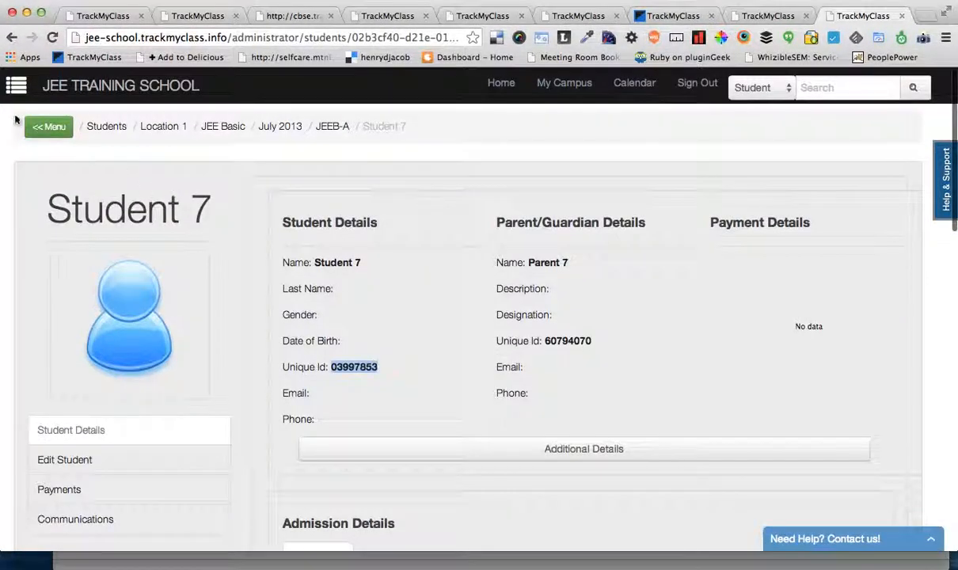
click(48, 127)
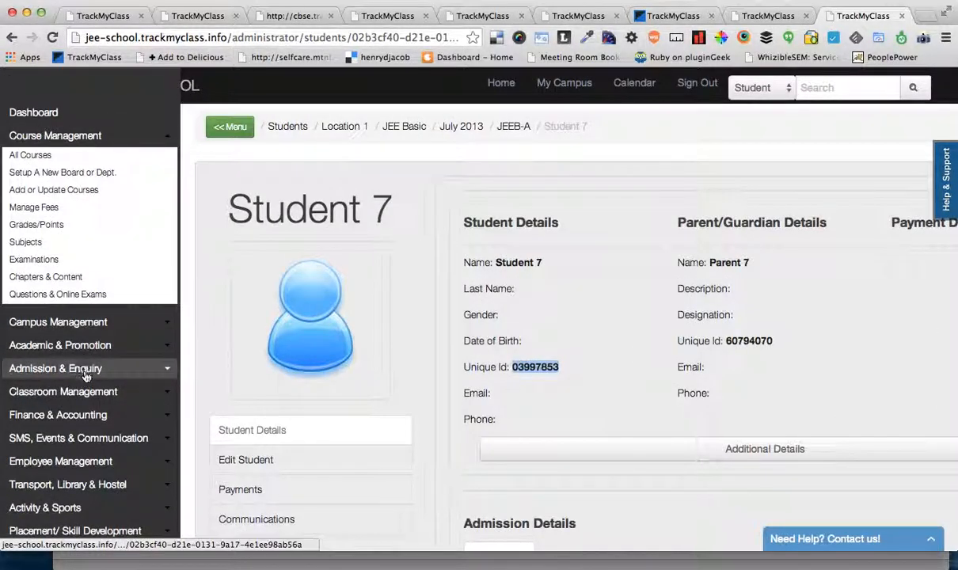
click(74, 346)
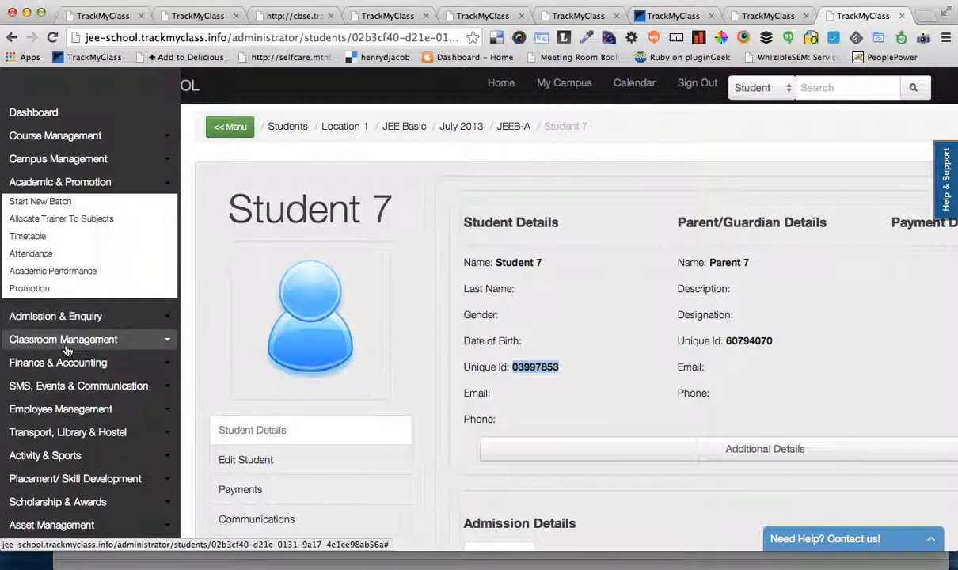
click(67, 338)
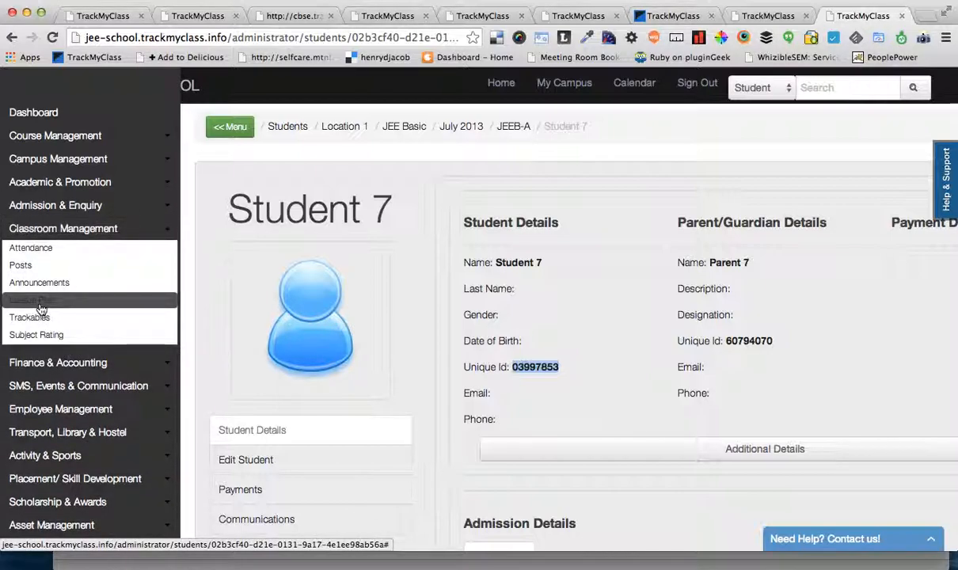
click(41, 308)
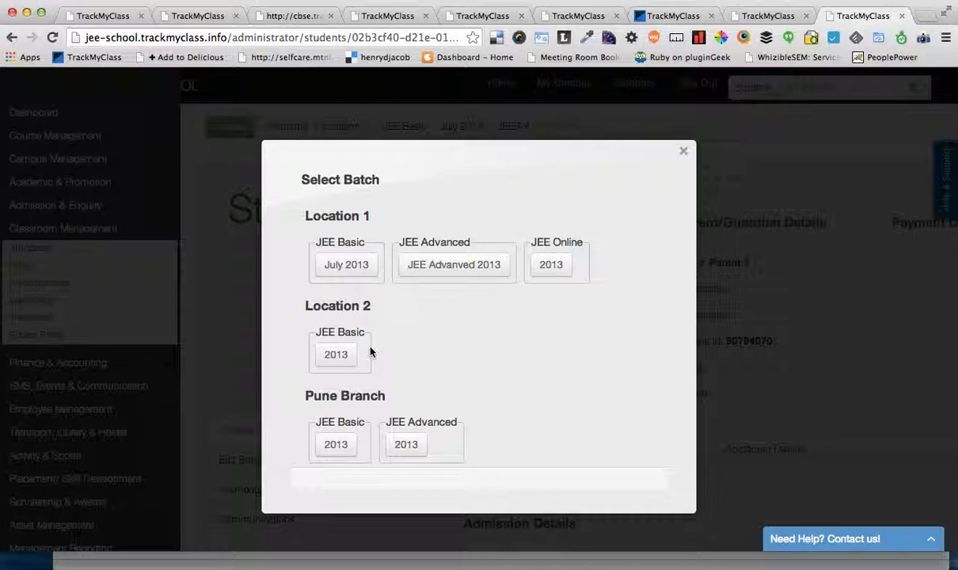
click(345, 265)
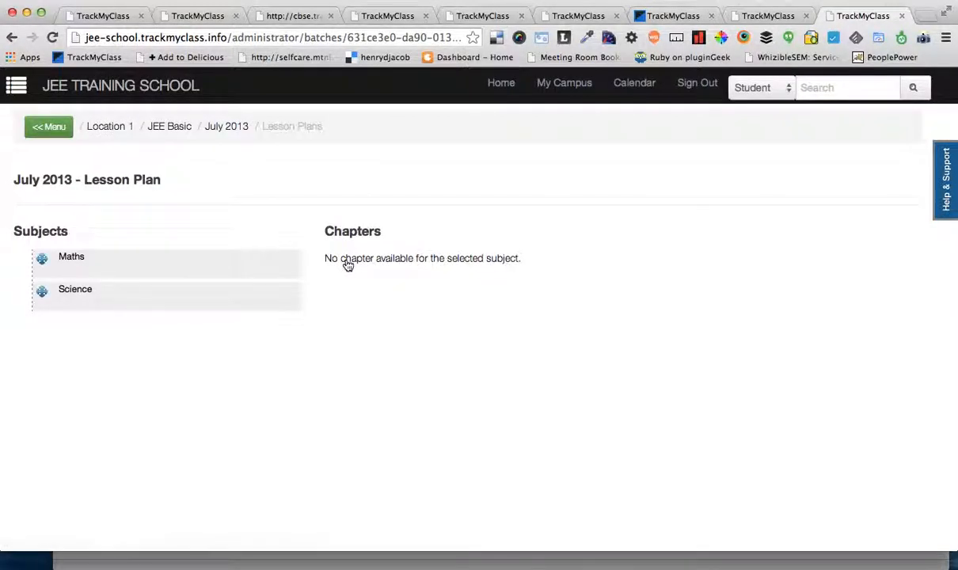
Step: Show the Maths chapters in the lesson plan and look through their trainer and student date fields
click(208, 271)
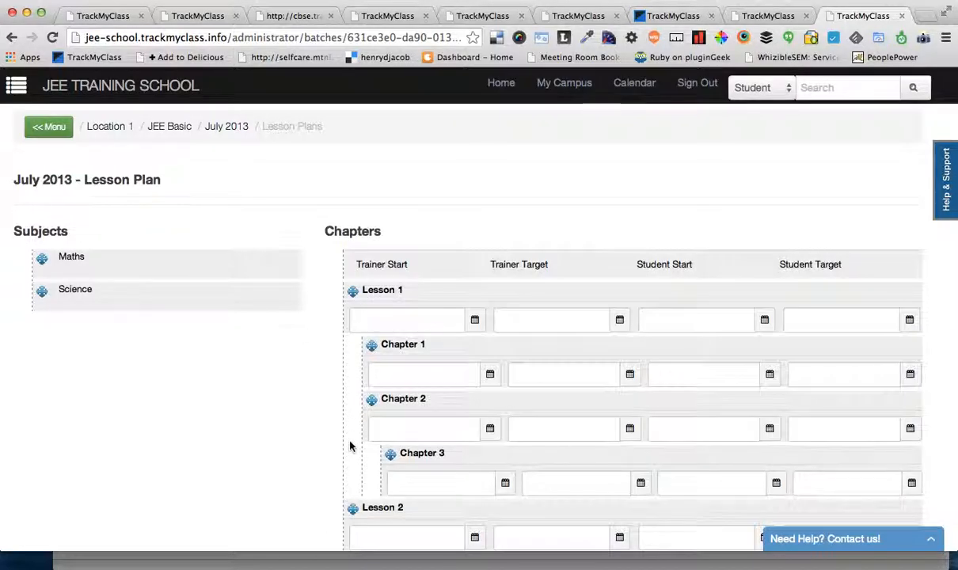
scroll(351, 444, down, 2)
scroll(350, 444, down, 2)
scroll(268, 388, up, 3)
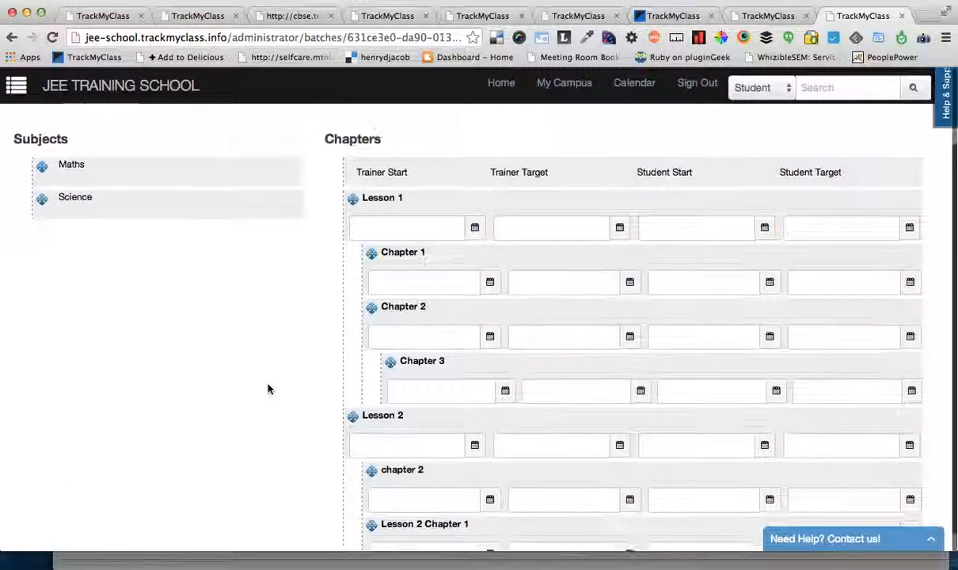
scroll(267, 388, down, 3)
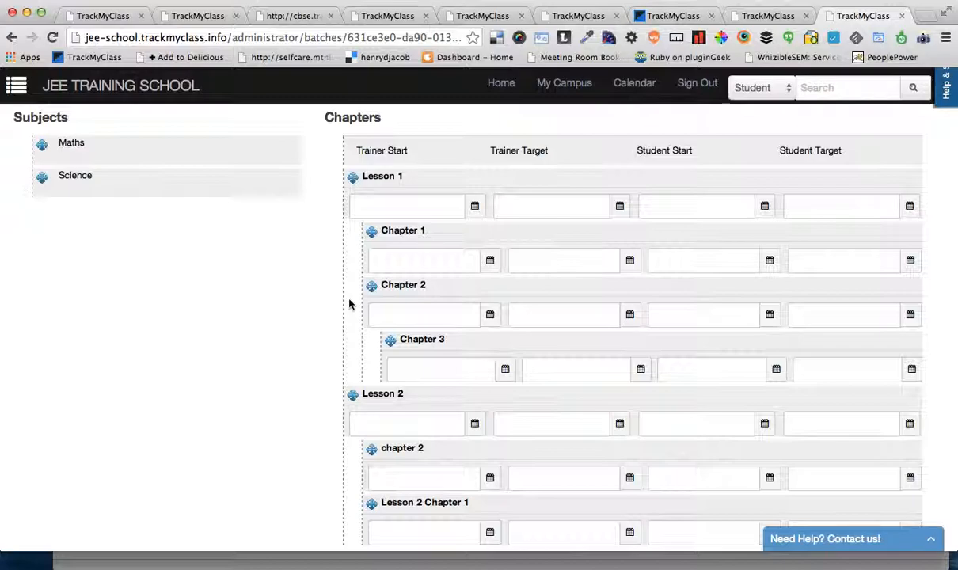
Step: Set Lesson 1's trainer start and trainer target to 10/06/2014, student start to 08/06/2014 and student target to 13/06/2014
click(475, 206)
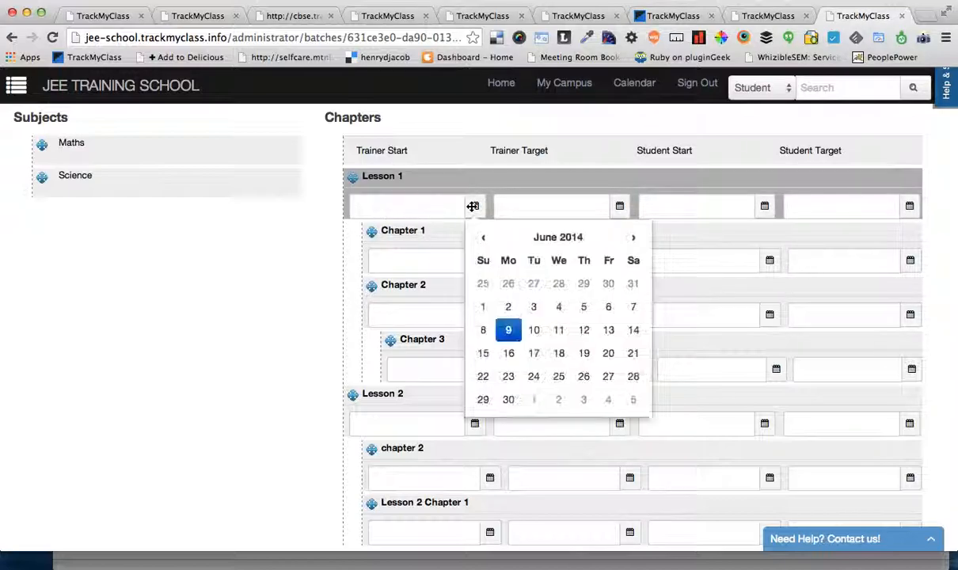
click(533, 331)
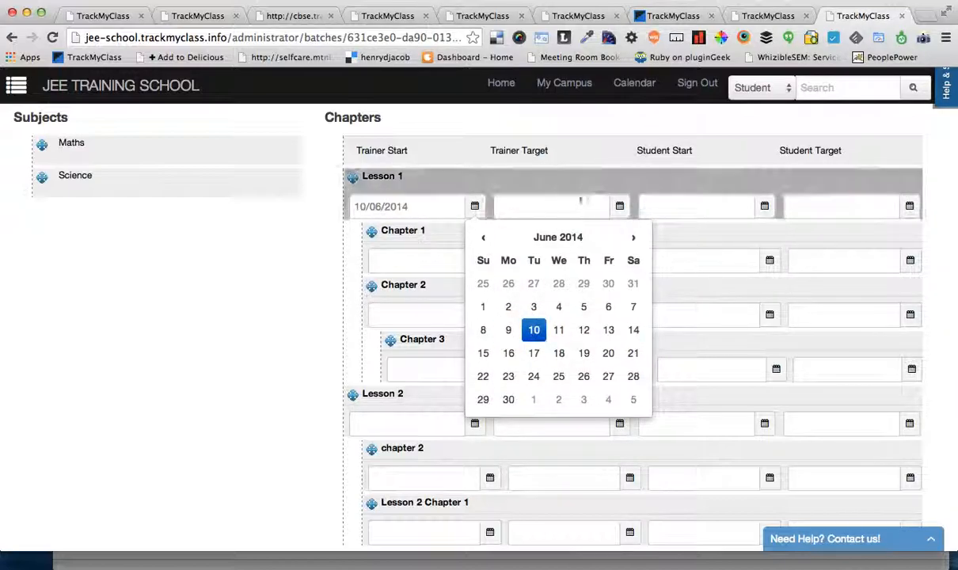
click(619, 205)
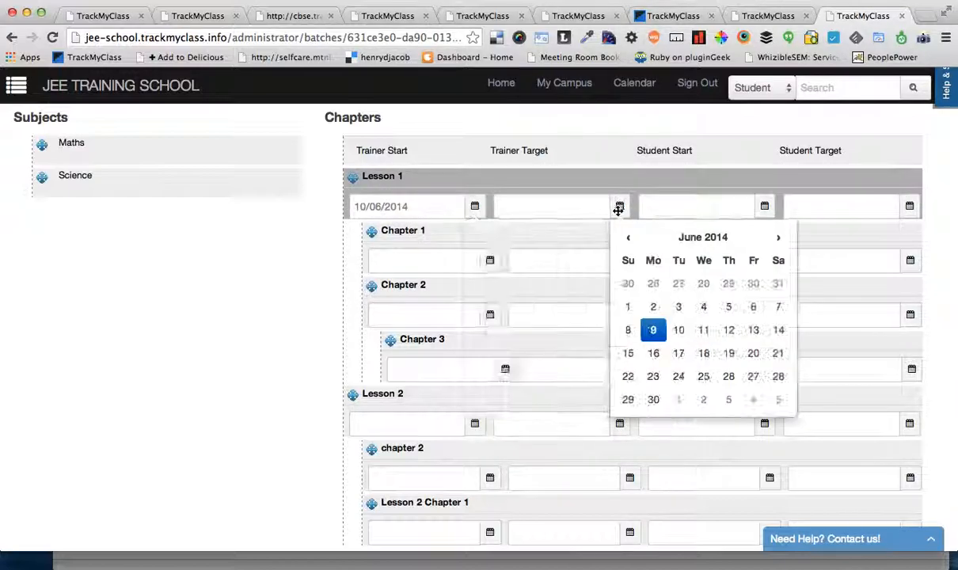
click(678, 330)
click(763, 205)
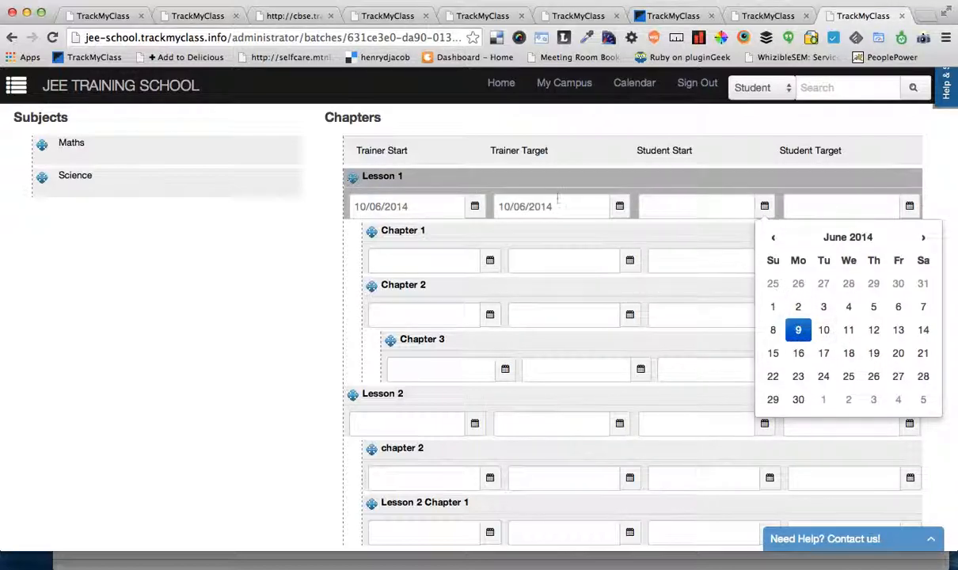
click(824, 330)
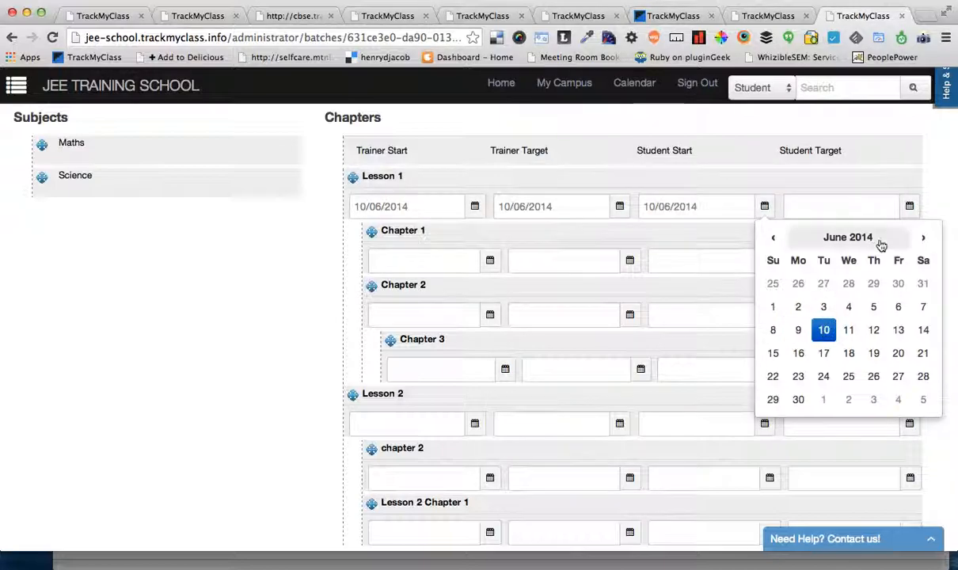
click(906, 334)
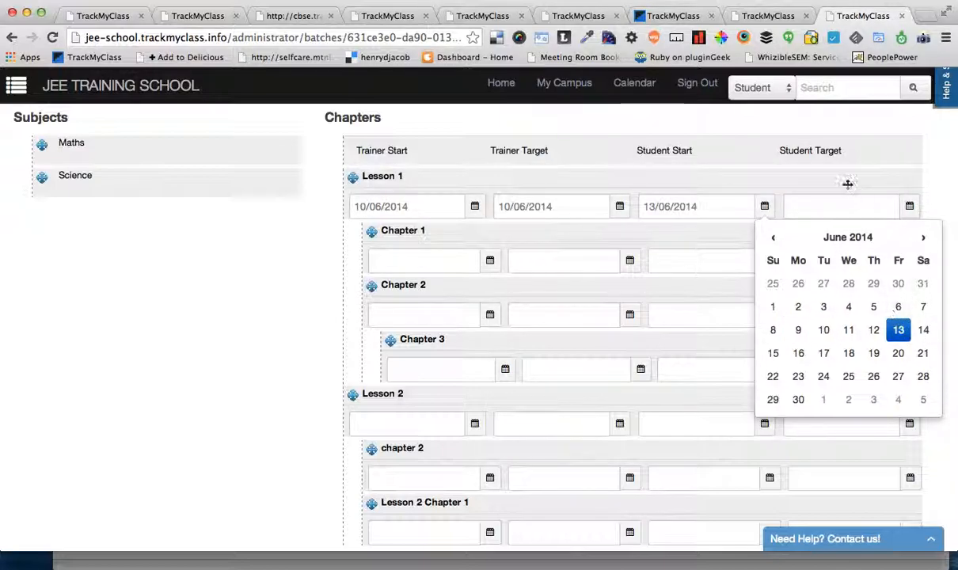
click(772, 329)
click(906, 204)
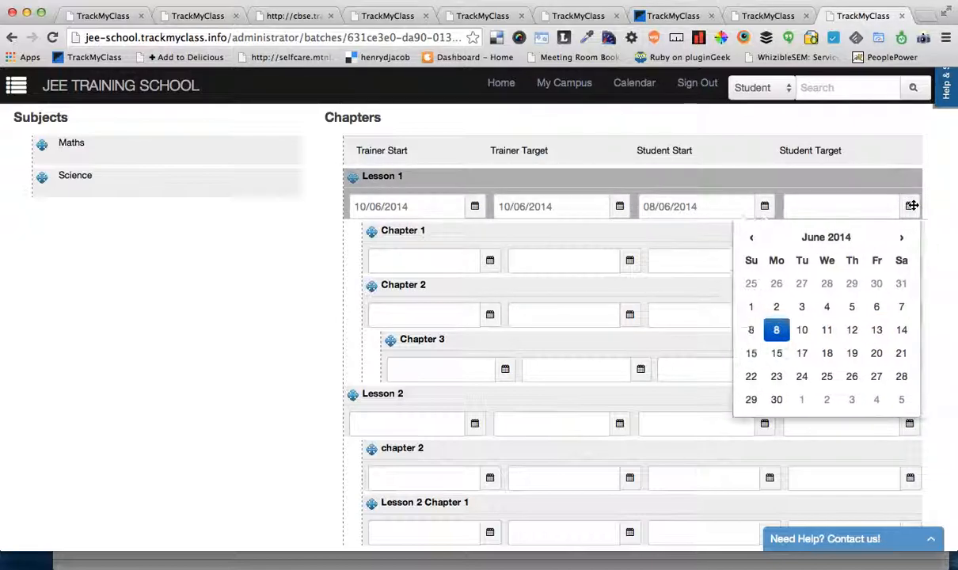
click(876, 329)
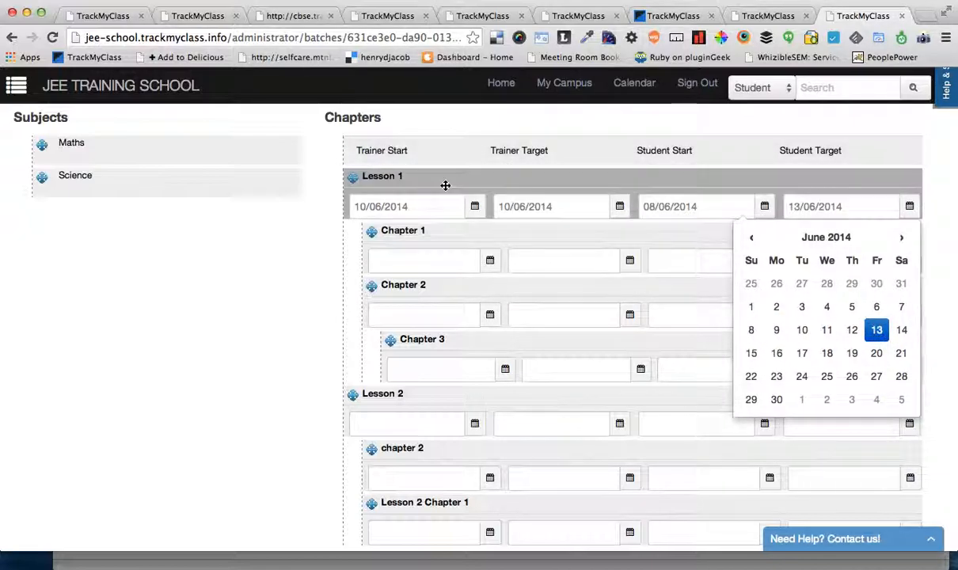
Step: Set the trainer start, trainer target, student start and student target of Lesson 1's Chapter 1 to 10/06/2014
click(489, 260)
click(548, 384)
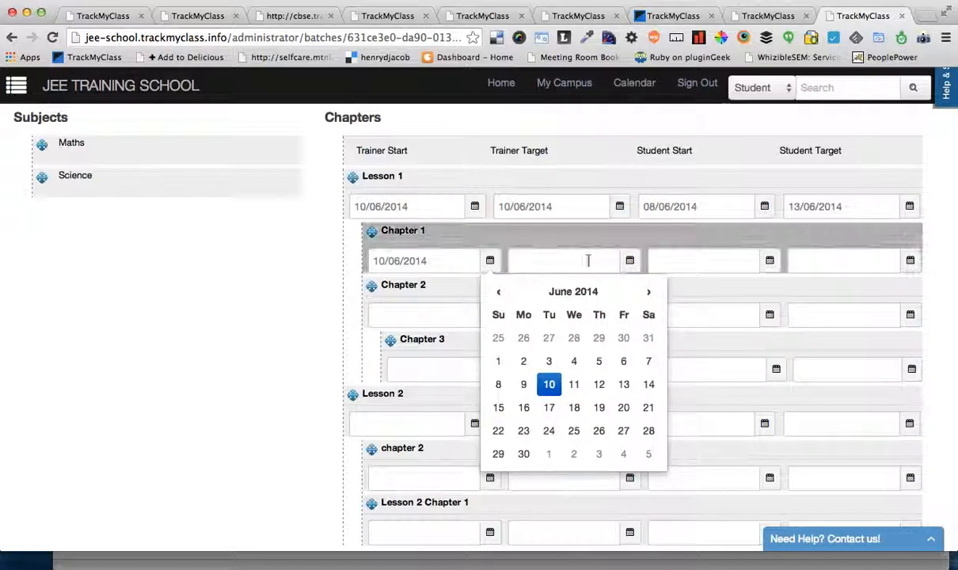
click(629, 260)
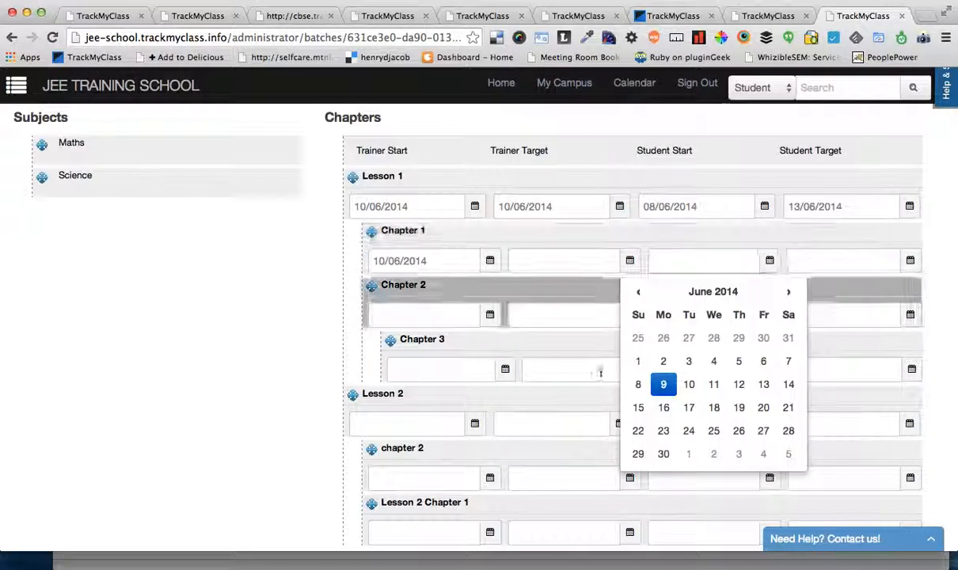
click(690, 385)
click(769, 260)
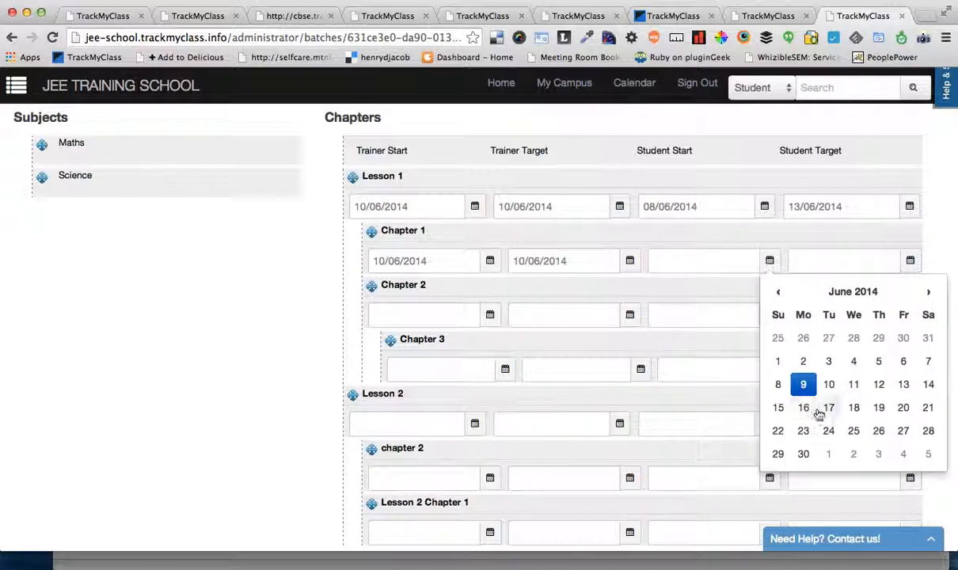
click(828, 384)
click(910, 260)
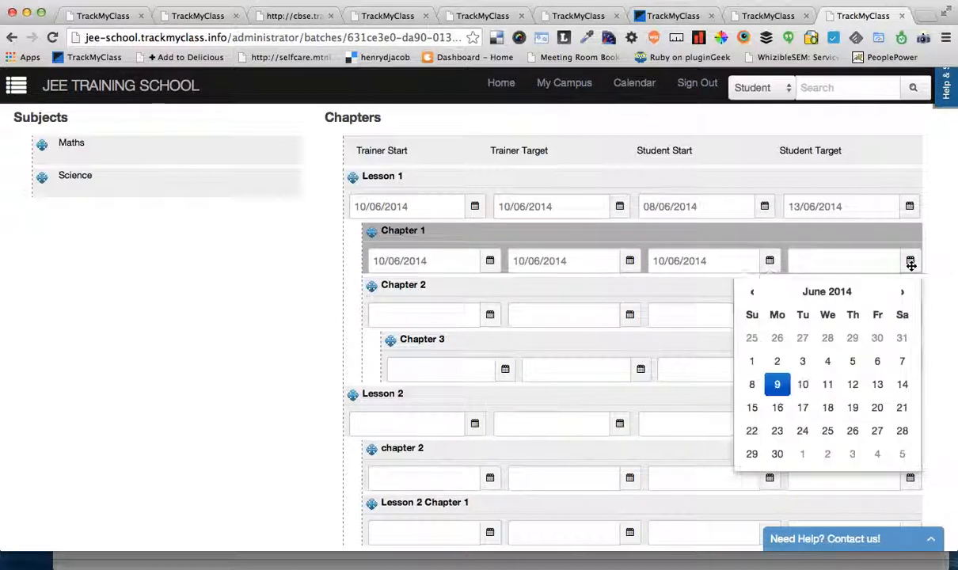
click(802, 384)
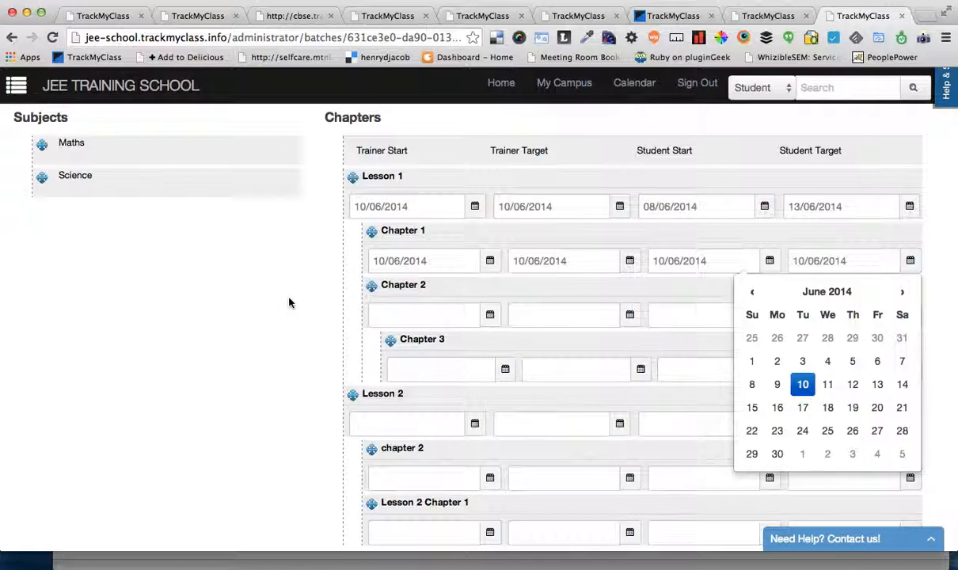
Step: Try to clear all four trainer and student dates of Lesson 1
double_click(436, 206)
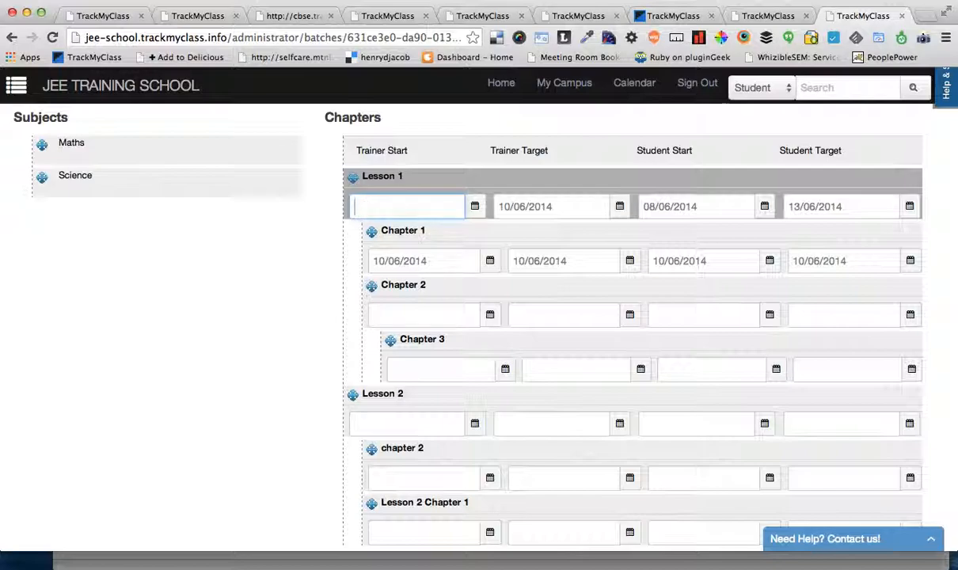
key(Tab)
key(BackSpace)
key(Tab)
key(BackSpace)
key(Tab)
key(BackSpace)
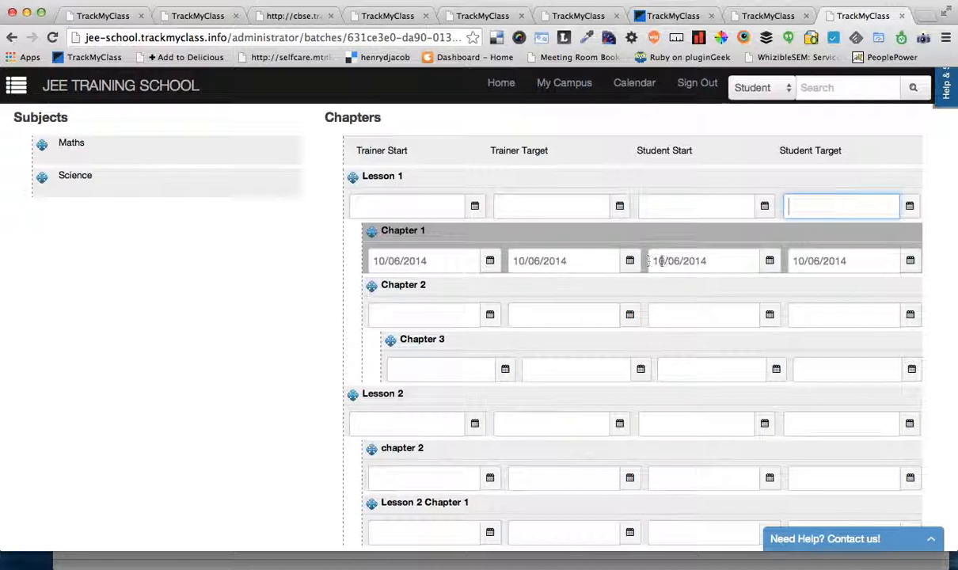
Step: View the Science chapters in the lesson plan and return to the Maths chapters to check the dates
click(132, 177)
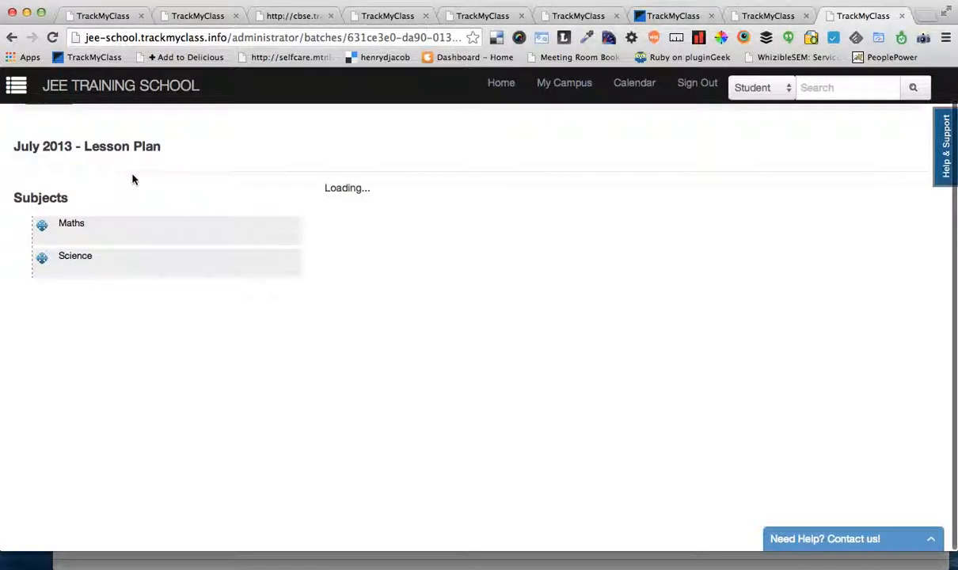
click(137, 268)
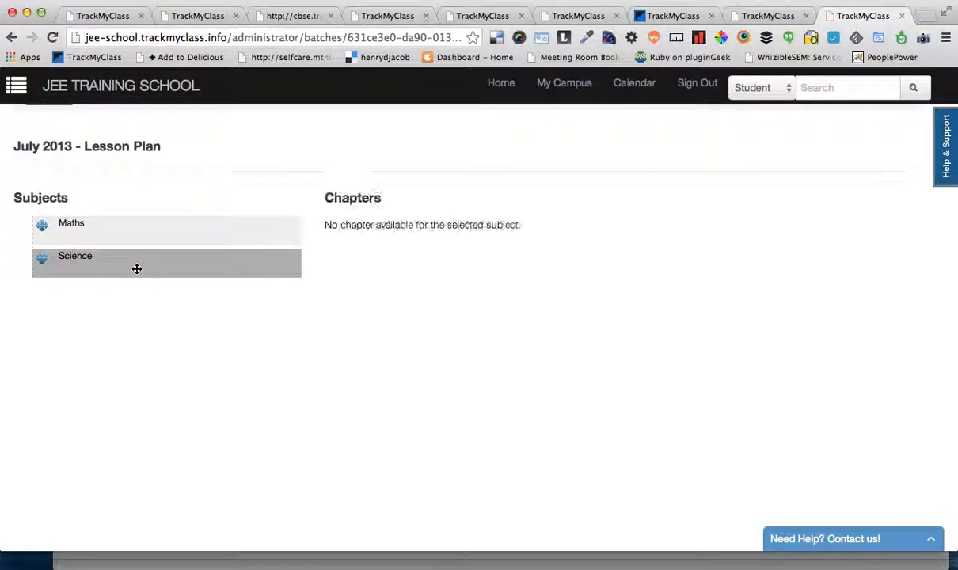
click(179, 224)
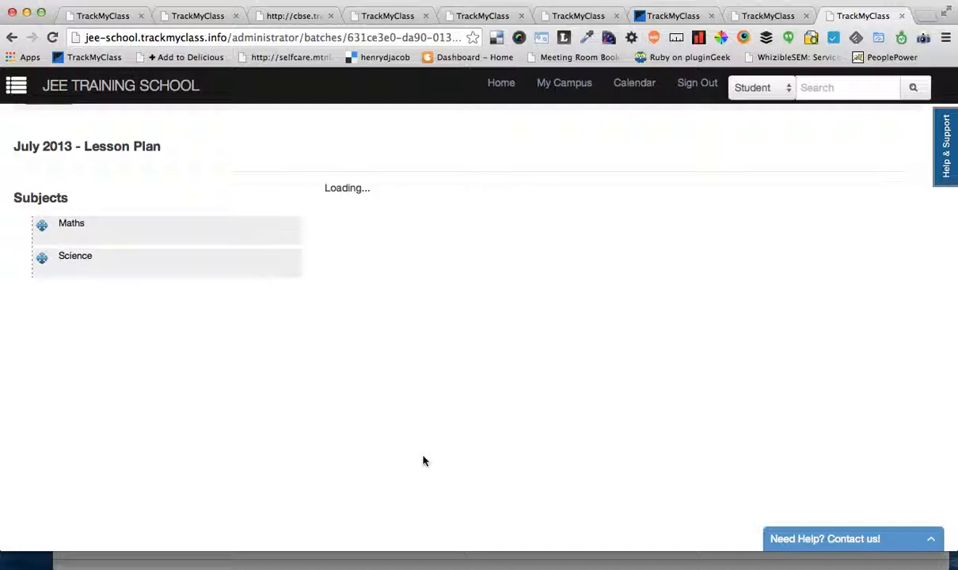
scroll(423, 459, down, 2)
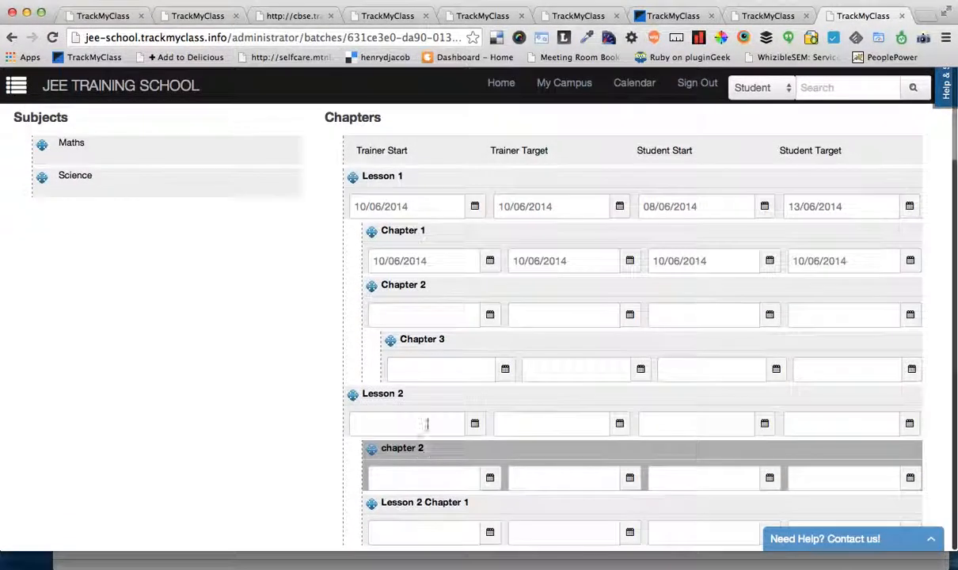
Step: Set the trainer start, trainer target, student start and student target of Lesson 1's Chapter 2 to 11/06/2014
click(488, 312)
click(574, 439)
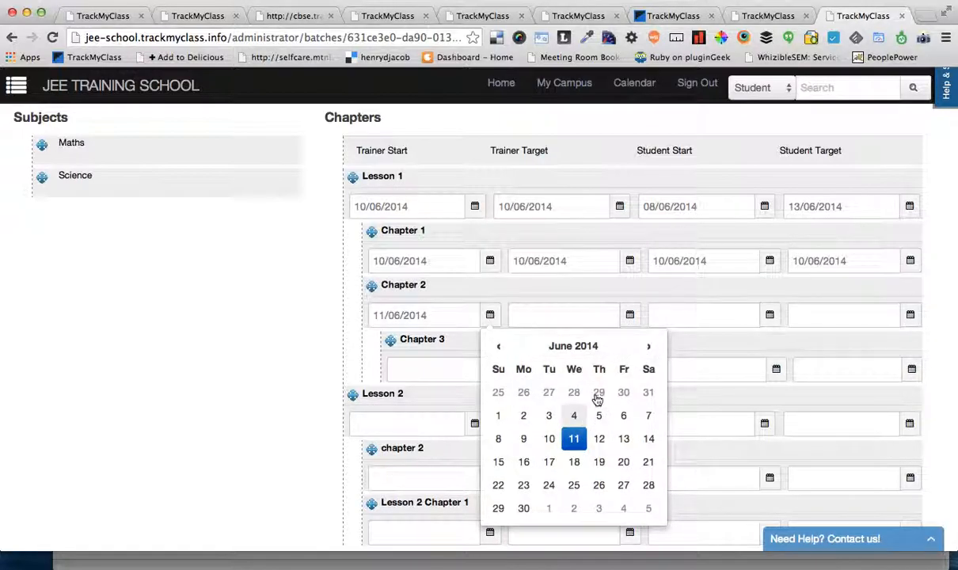
click(629, 315)
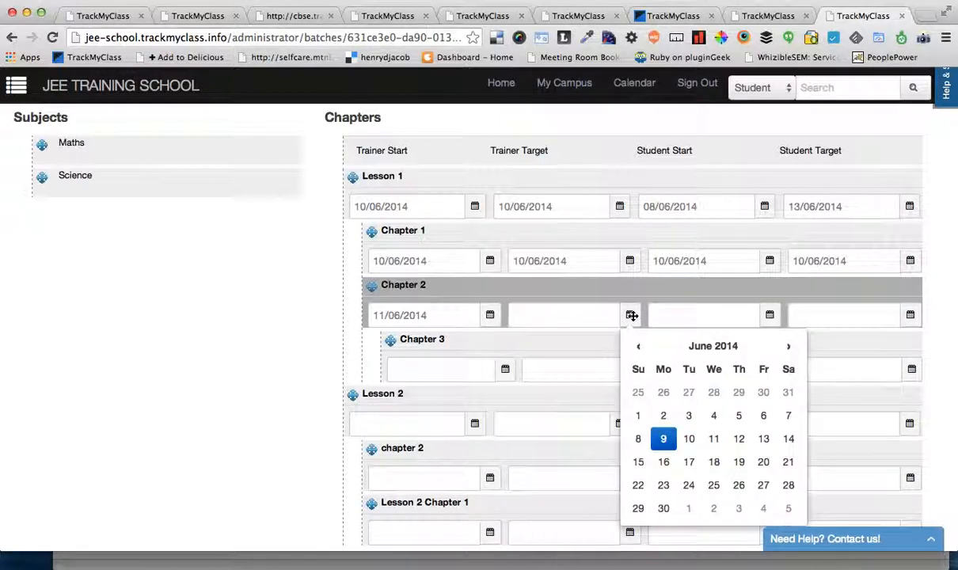
click(713, 438)
click(767, 316)
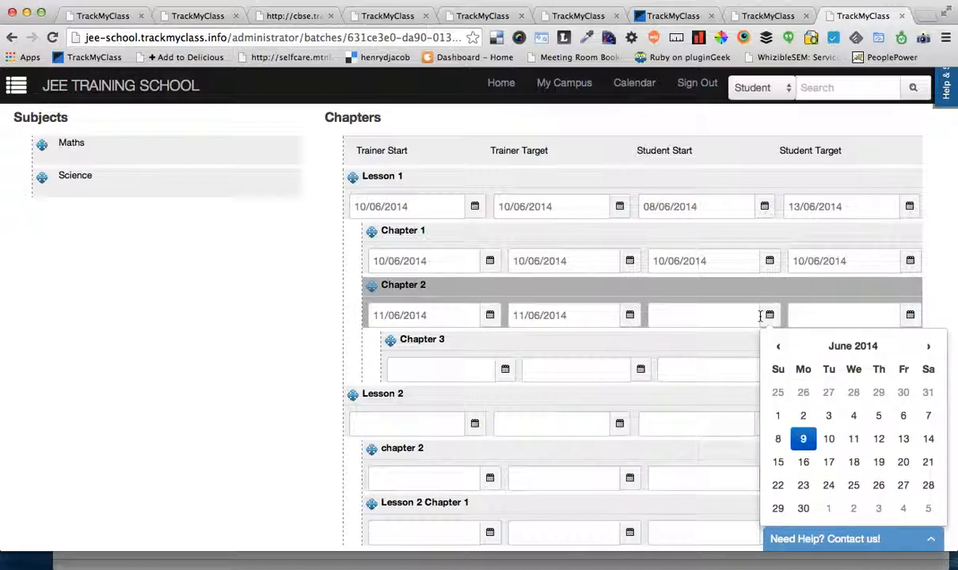
click(910, 318)
click(828, 441)
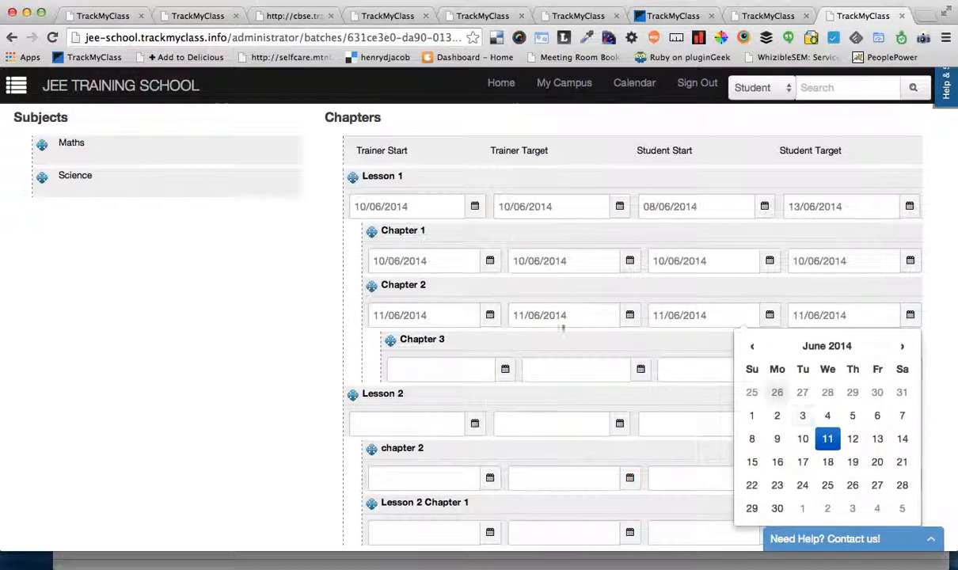
click(211, 367)
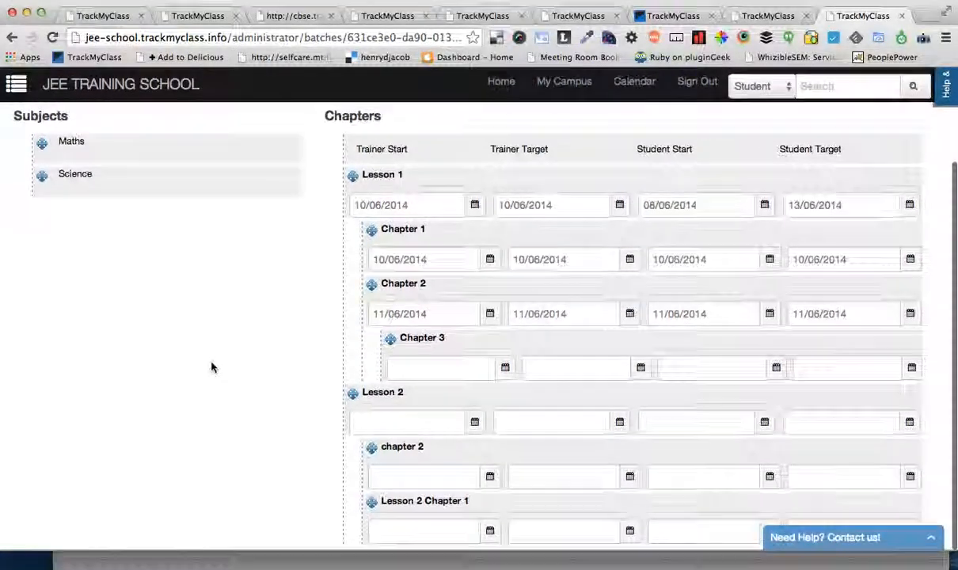
Step: Switch to Student 6's dashboard in Firefox, refresh it, and examine the progress charts and the Maths entries of This Week Plan
scroll(233, 438, up, 2)
scroll(235, 438, up, 1)
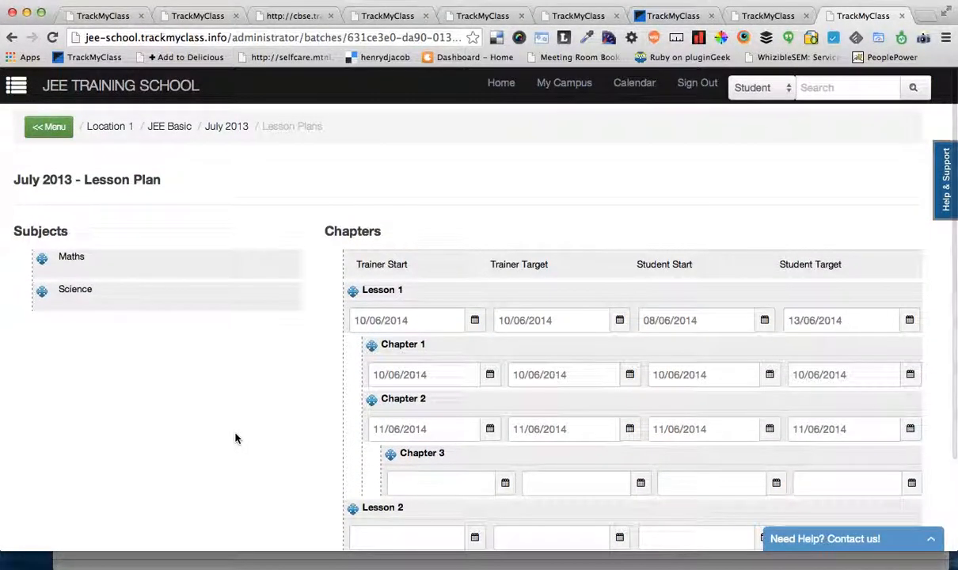
scroll(235, 438, down, 3)
click(326, 568)
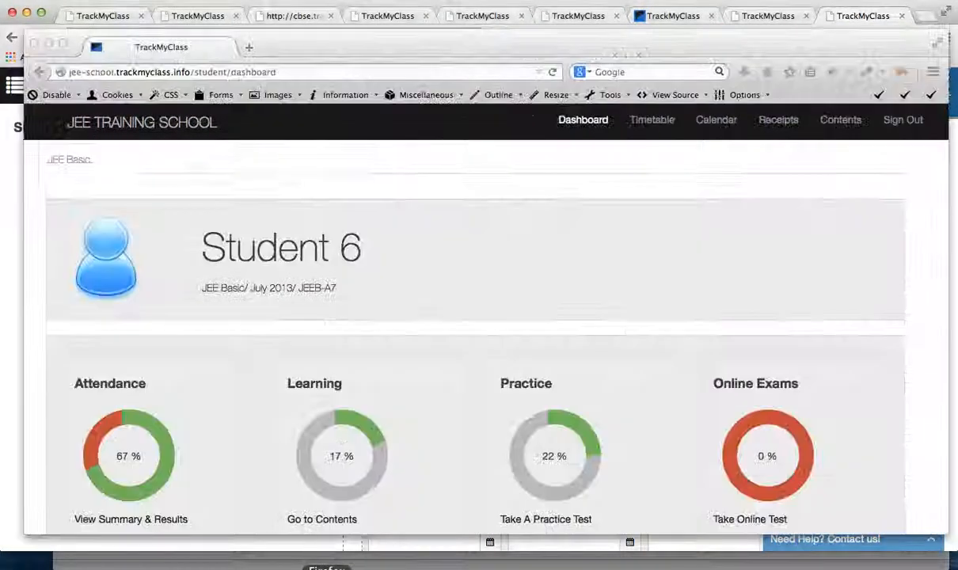
scroll(393, 359, down, 5)
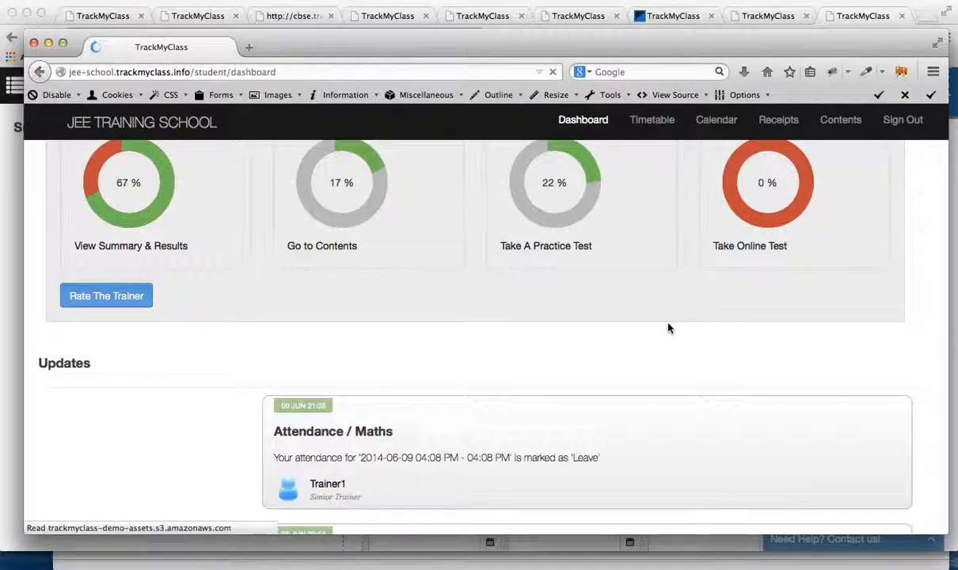
scroll(668, 328, down, 5)
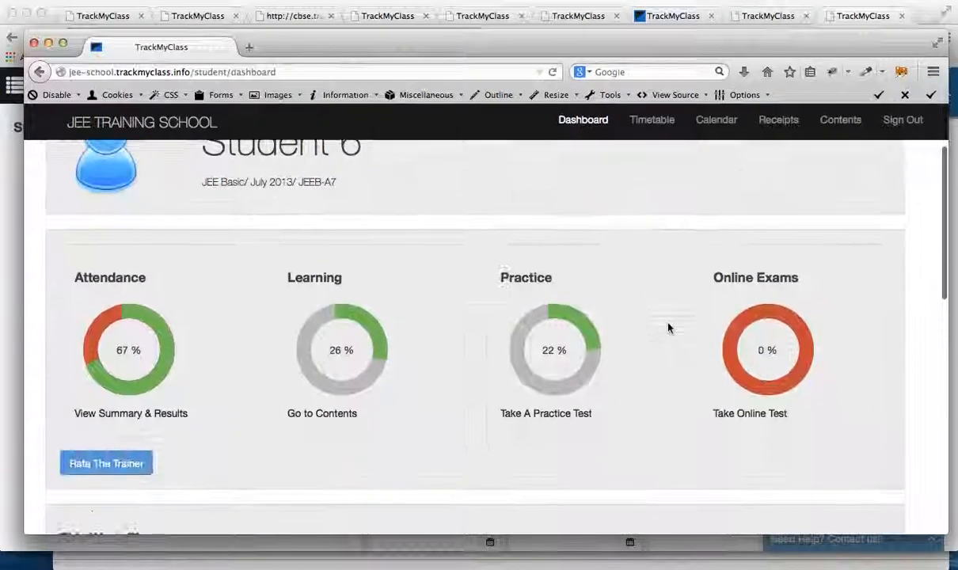
scroll(667, 327, down, 5)
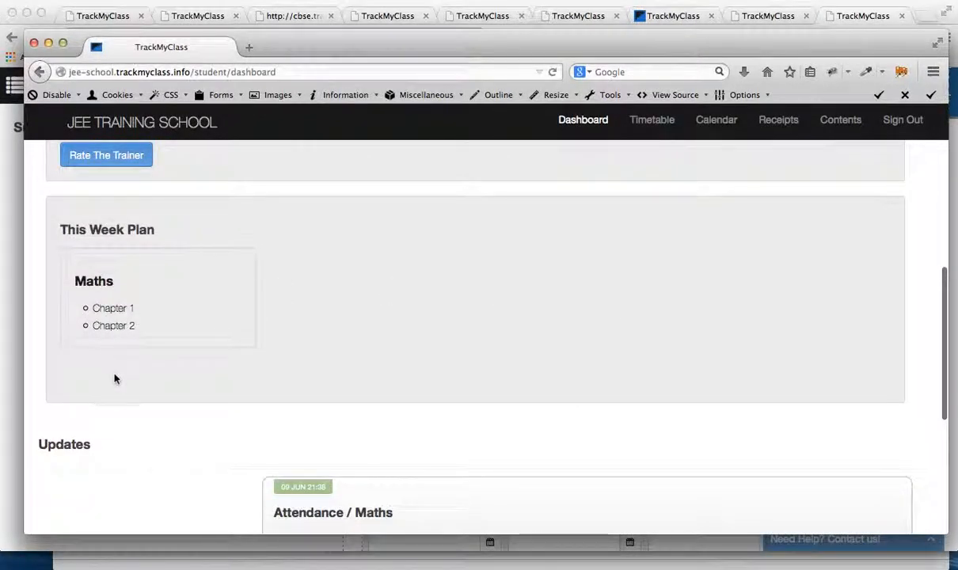
drag(83, 218, 233, 325)
click(197, 313)
click(346, 277)
Step: Open Chapter 1 from This Week Plan, look through its contents, online exams and self assessments, and return to the dashboard's weekly plan
click(112, 311)
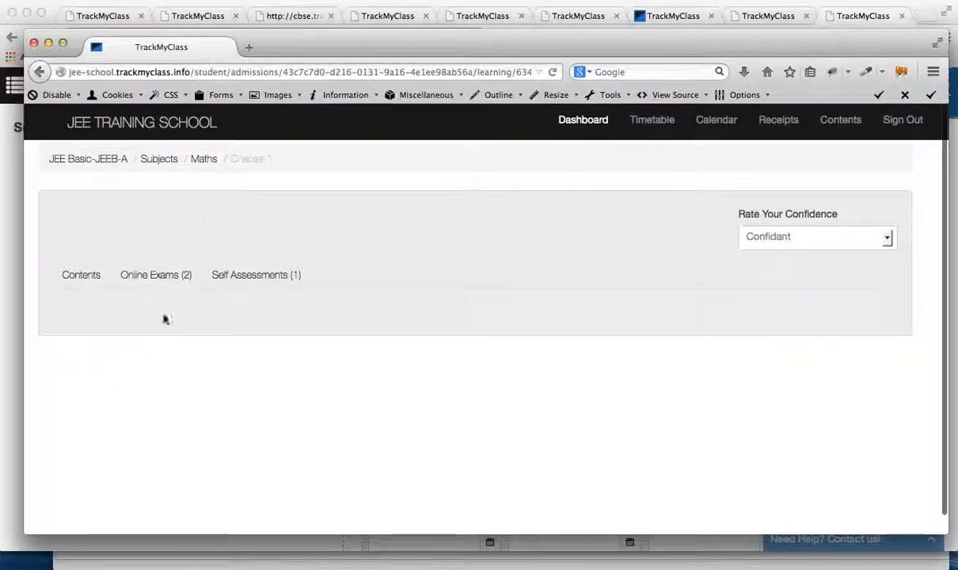
click(73, 277)
click(134, 276)
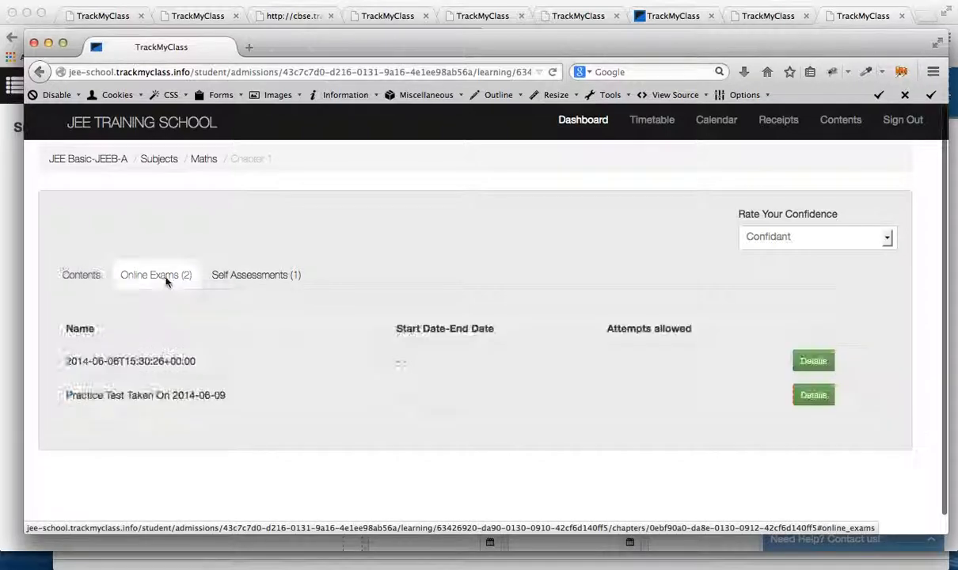
click(265, 278)
click(155, 275)
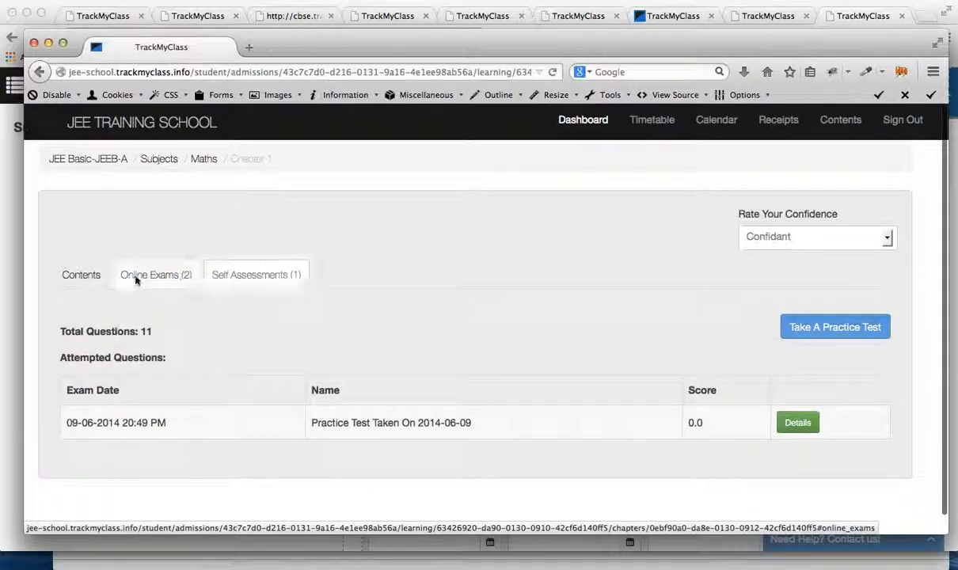
click(81, 277)
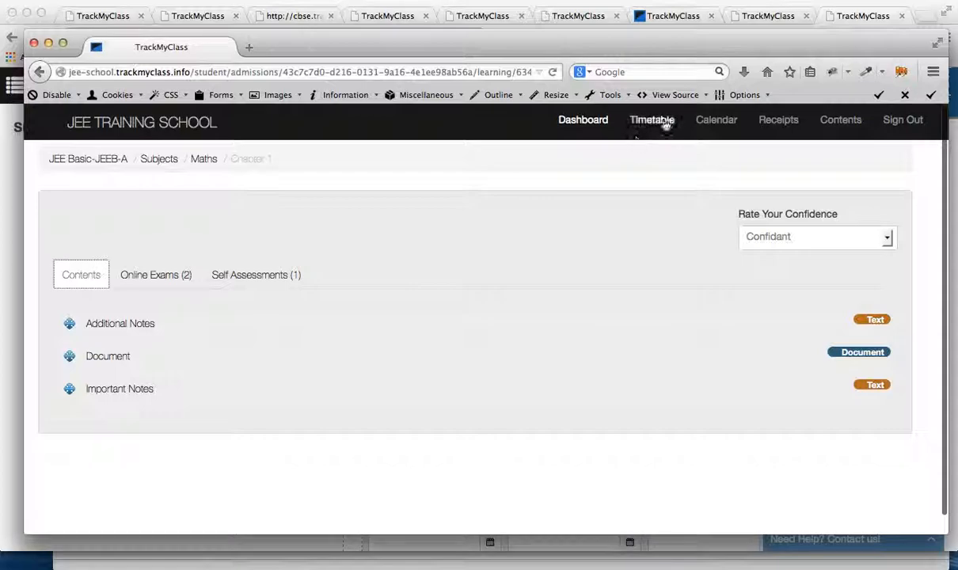
click(580, 122)
scroll(568, 253, down, 5)
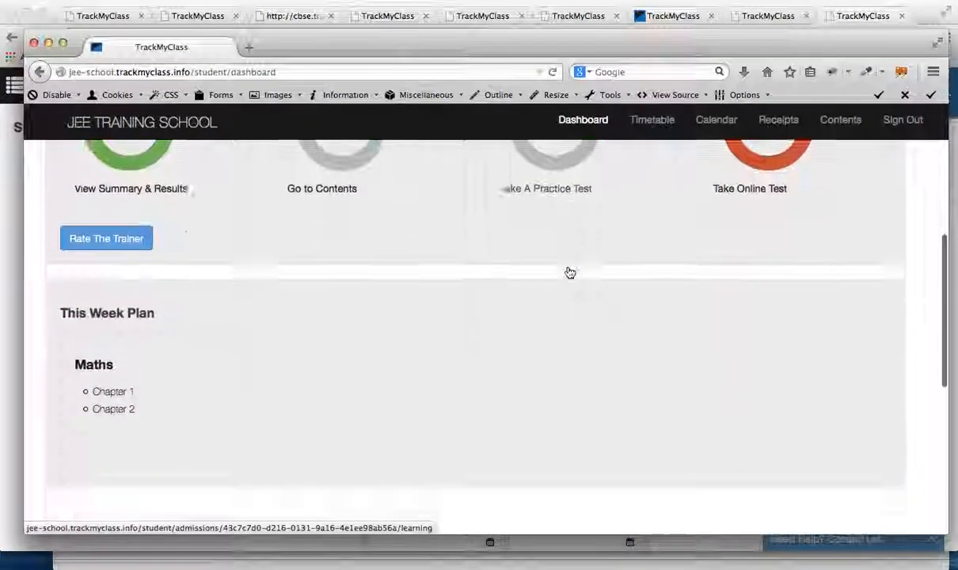
Step: Examine the Maths attendance and assignment entries under Updates on the student's dashboard
scroll(554, 272, down, 2)
scroll(277, 284, up, 1)
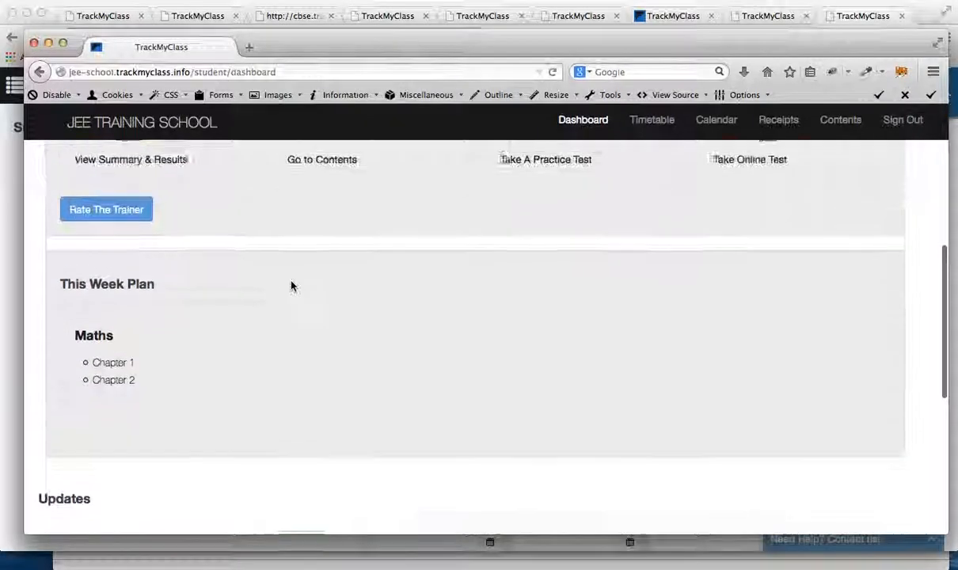
scroll(291, 286, down, 5)
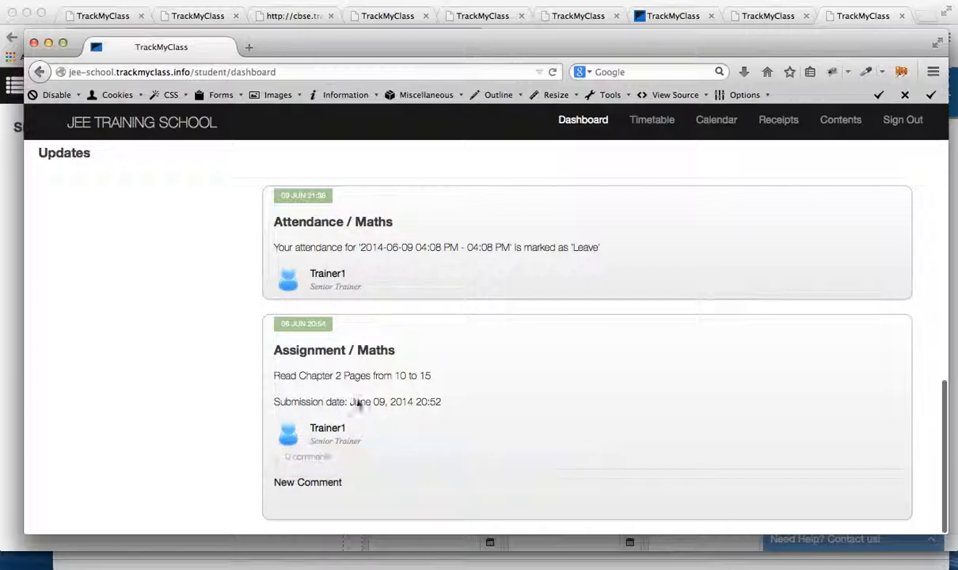
drag(266, 375, 506, 413)
click(507, 412)
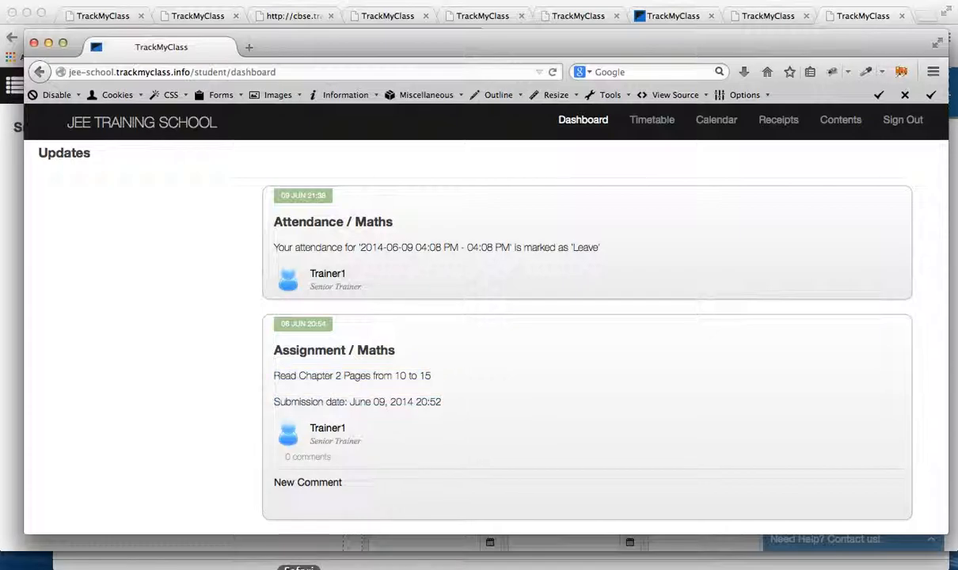
Step: Switch to the trainer's Maths allotment in Safari and start an assignment titled "Read Chapter 2 from Page 10 to 15"
click(298, 563)
scroll(363, 222, up, 5)
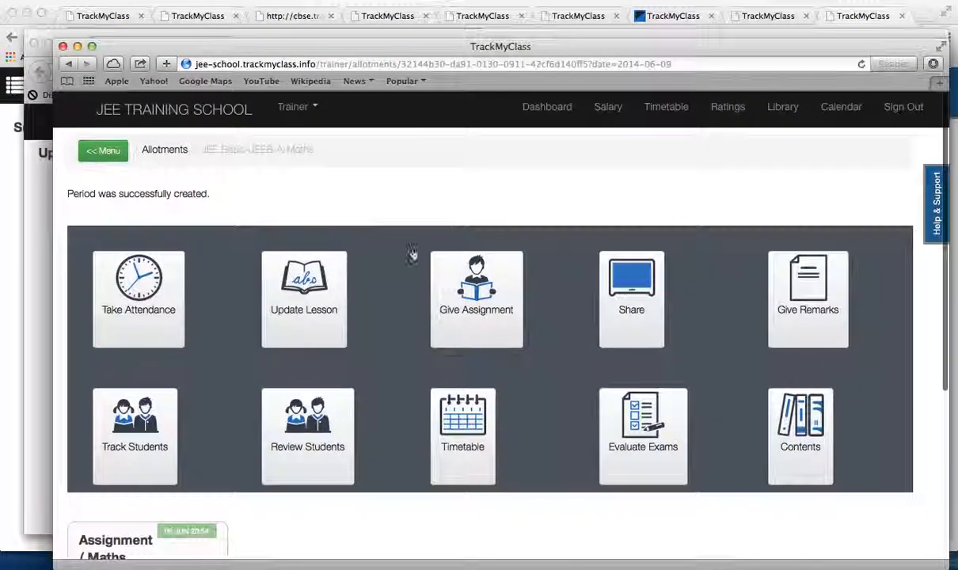
click(470, 307)
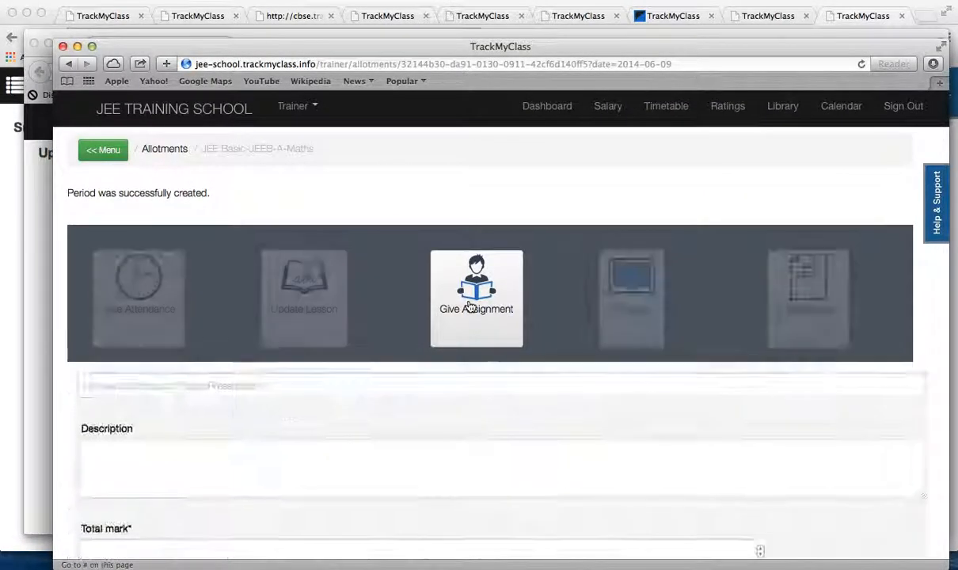
scroll(470, 307, down, 2)
click(357, 291)
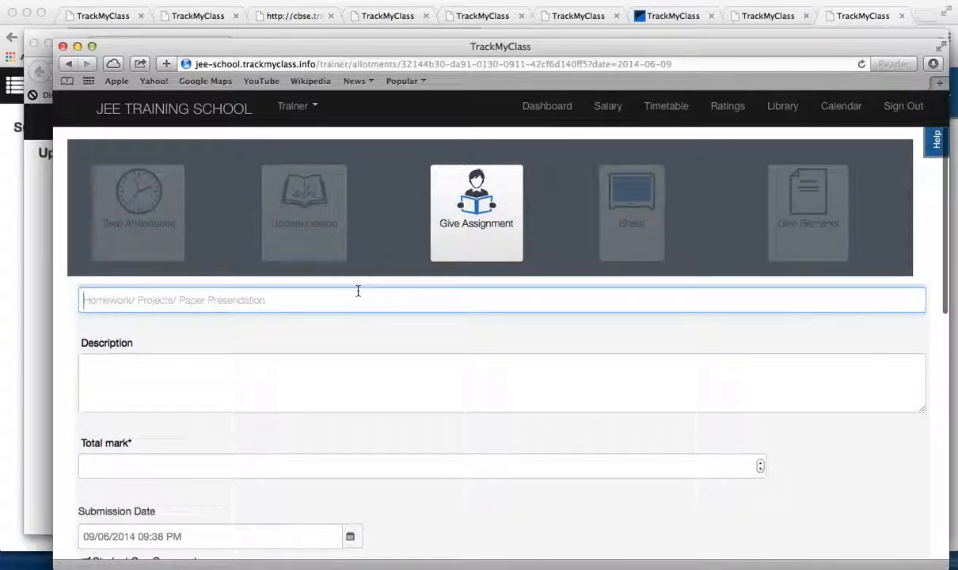
text(R)
key(BackSpace)
text(R)
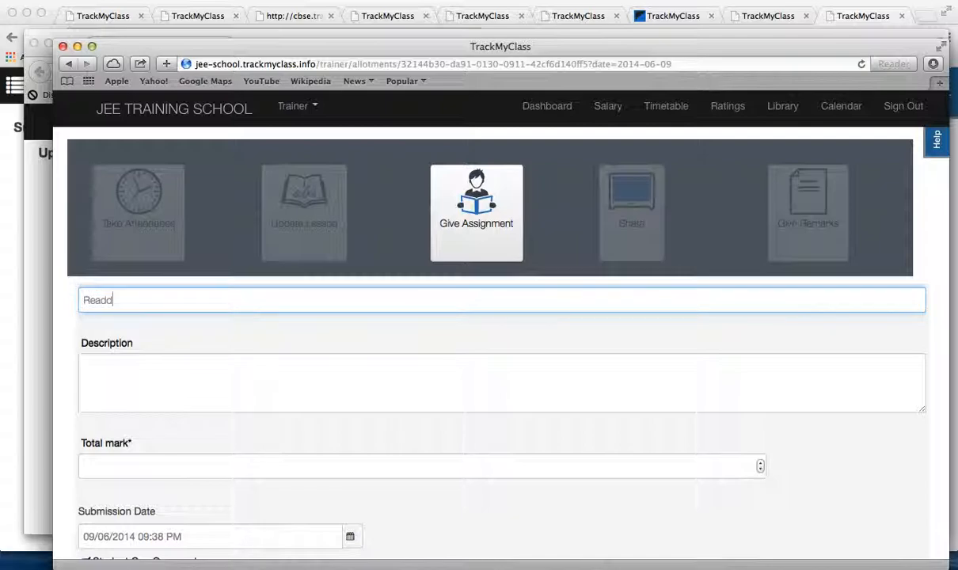
text(e)
key(BackSpace)
key(BackSpace)
text(Read )
text(Cpat)
text(Chapter 2 from Page)
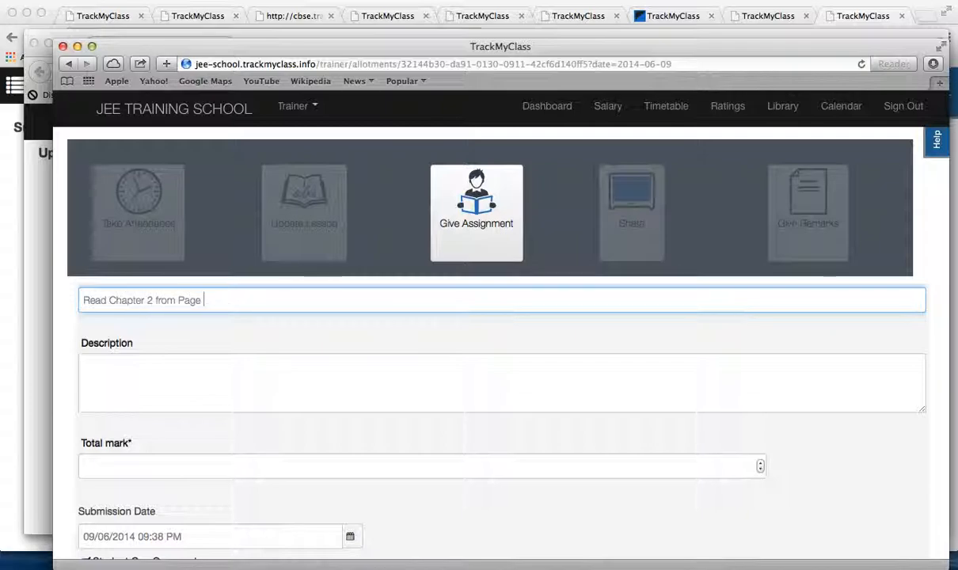
text( 10 to 15)
Step: Set the new assignment's total mark to 0
scroll(481, 383, down, 4)
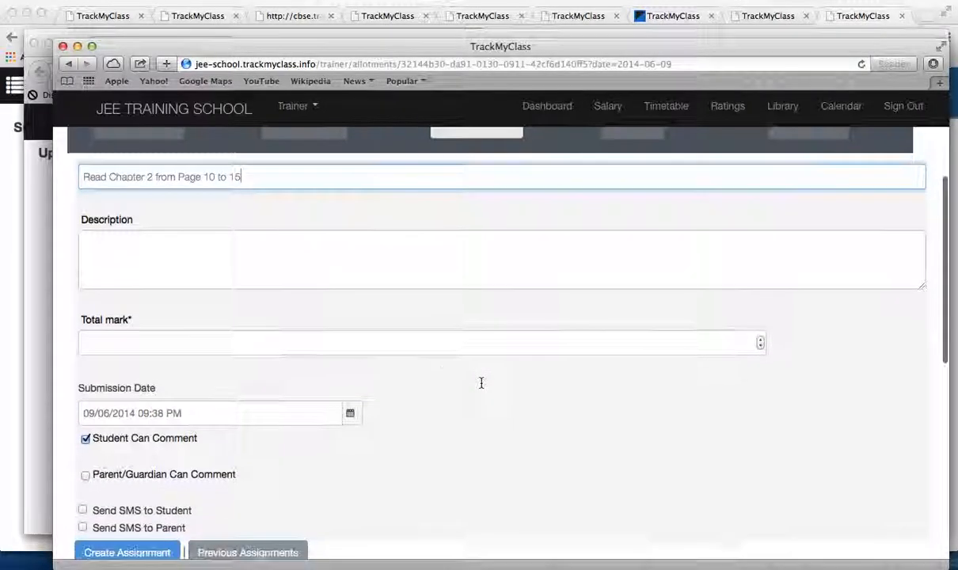
click(145, 335)
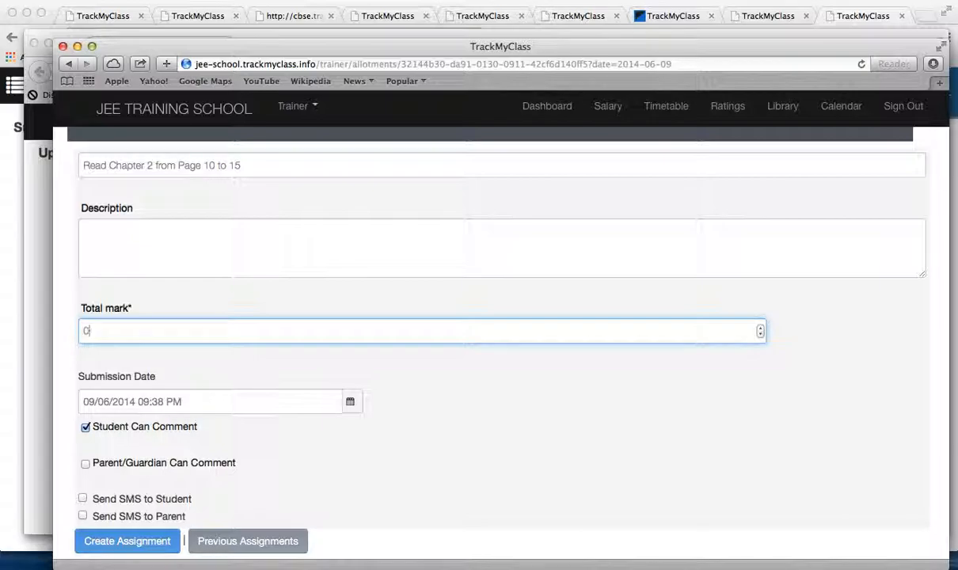
click(421, 404)
scroll(421, 403, down, 5)
scroll(421, 404, up, 3)
scroll(308, 430, down, 3)
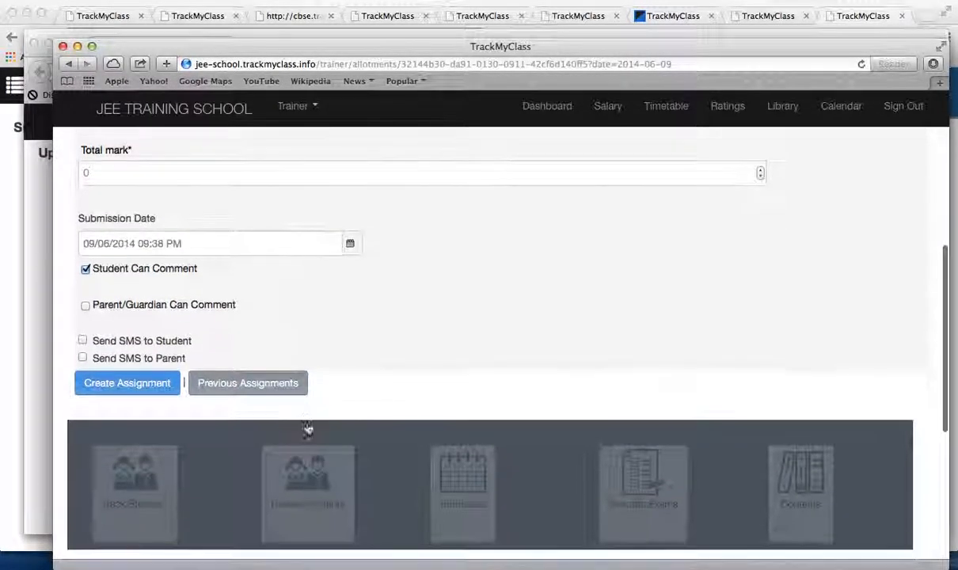
Step: Try to enable Send SMS to Student for the assignment and dismiss the alert
click(82, 340)
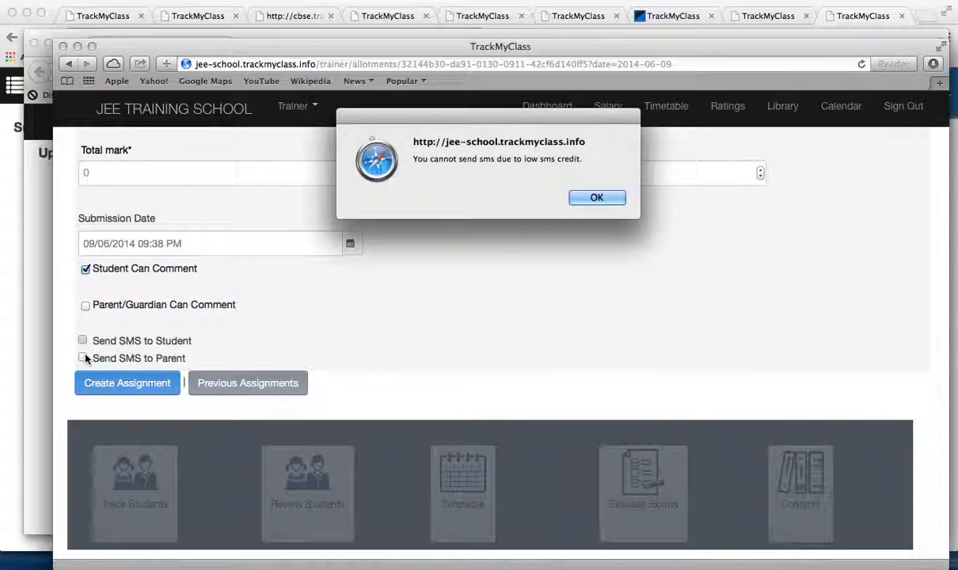
click(579, 197)
click(579, 197)
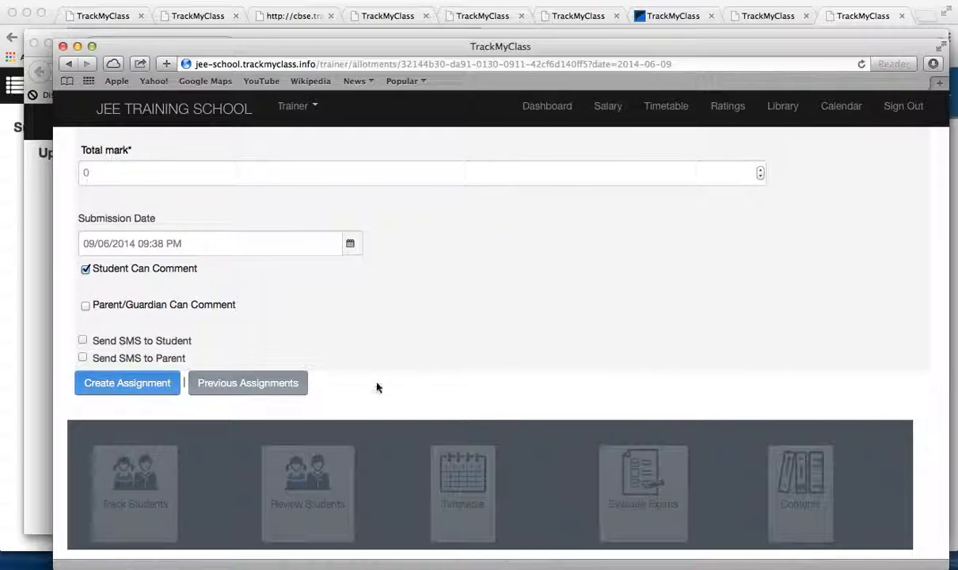
scroll(377, 387, down, 1)
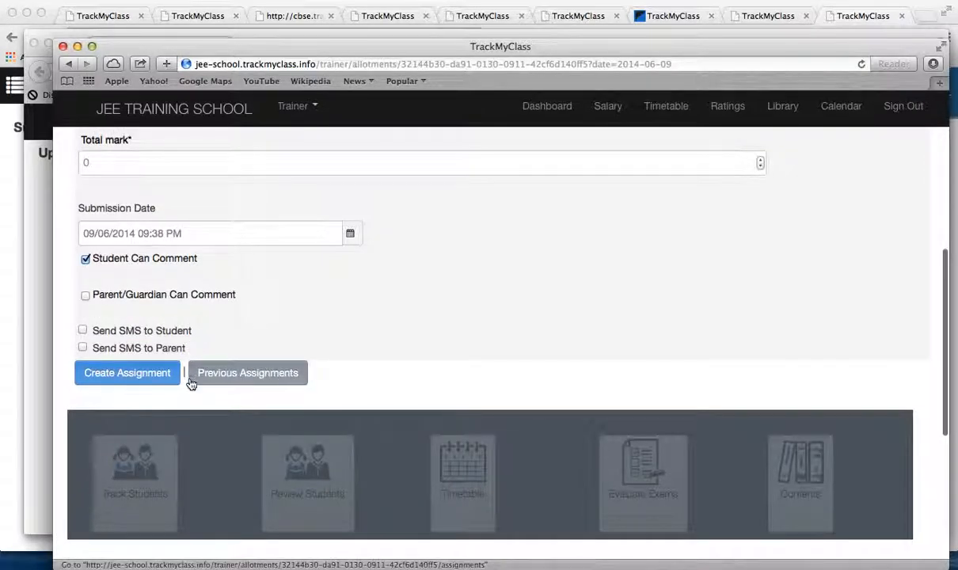
scroll(207, 338, up, 2)
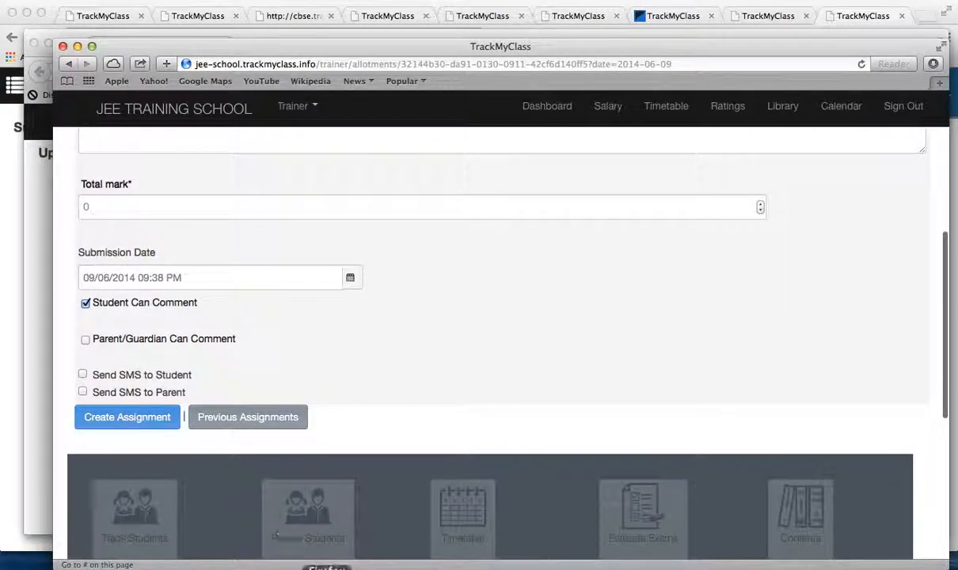
Step: Switch to the student's dashboard in Firefox and review the existing Maths assignment among the updates
click(326, 569)
scroll(399, 384, up, 1)
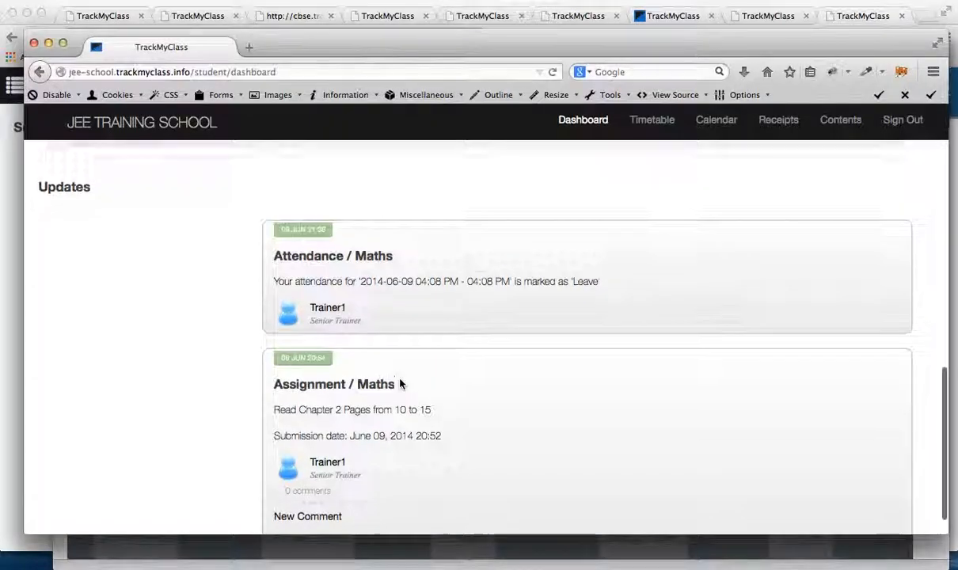
scroll(400, 384, up, 2)
scroll(400, 385, down, 3)
drag(268, 215, 459, 433)
click(178, 343)
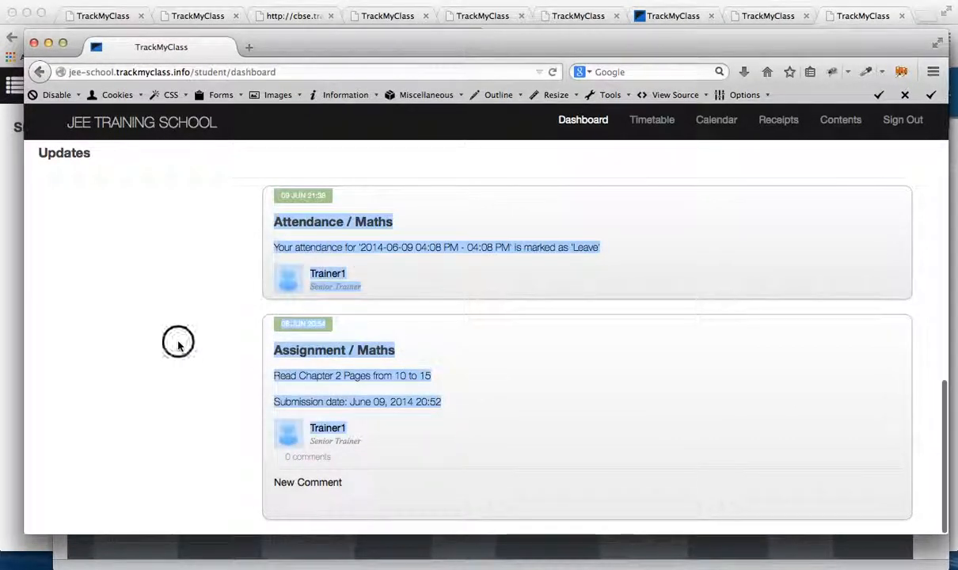
Step: Return to the assignment form in Safari and set the submission date to 11/06/2014
key(super+Tab)
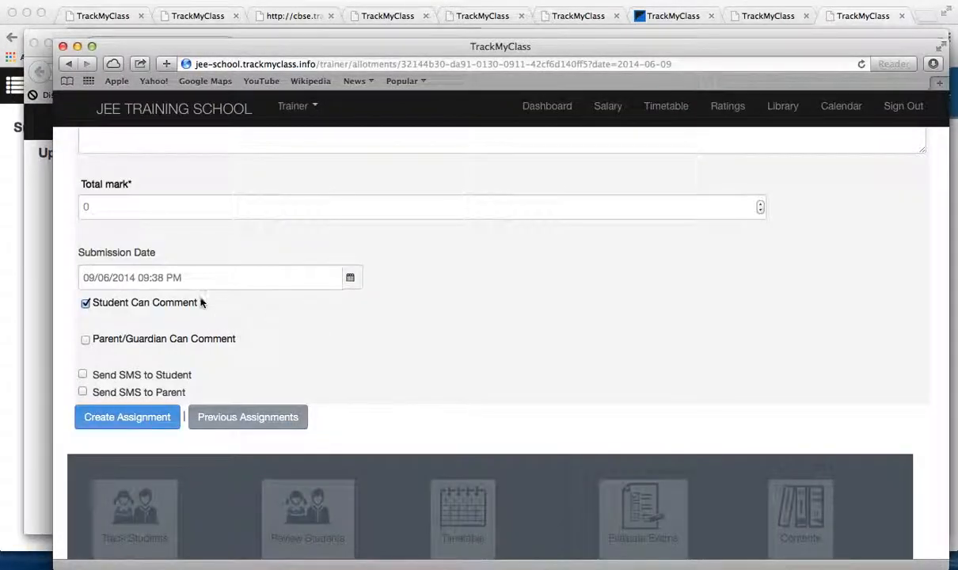
click(350, 278)
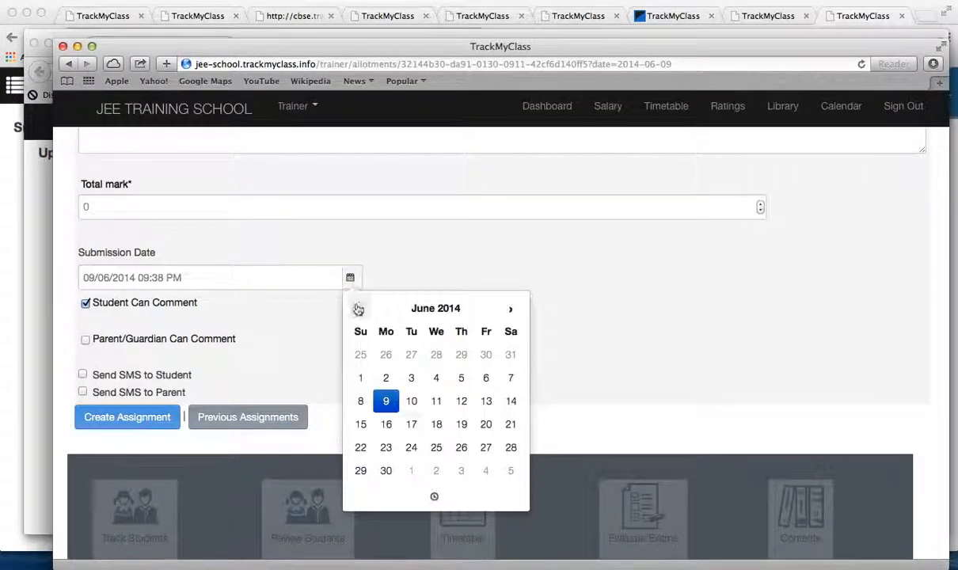
click(435, 402)
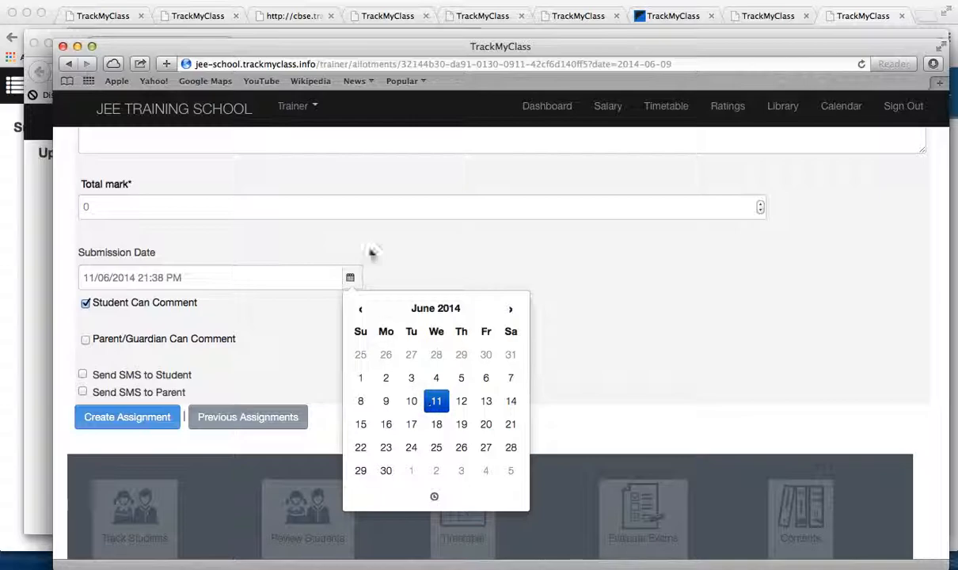
click(487, 252)
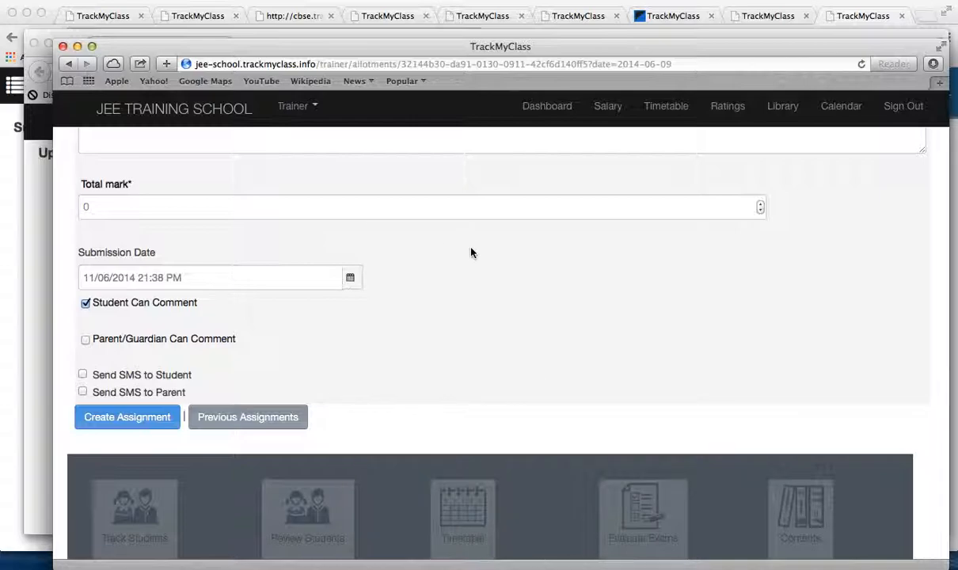
Step: Check the filled-in assignment details and set the total mark to 5
scroll(354, 381, up, 3)
scroll(355, 381, up, 1)
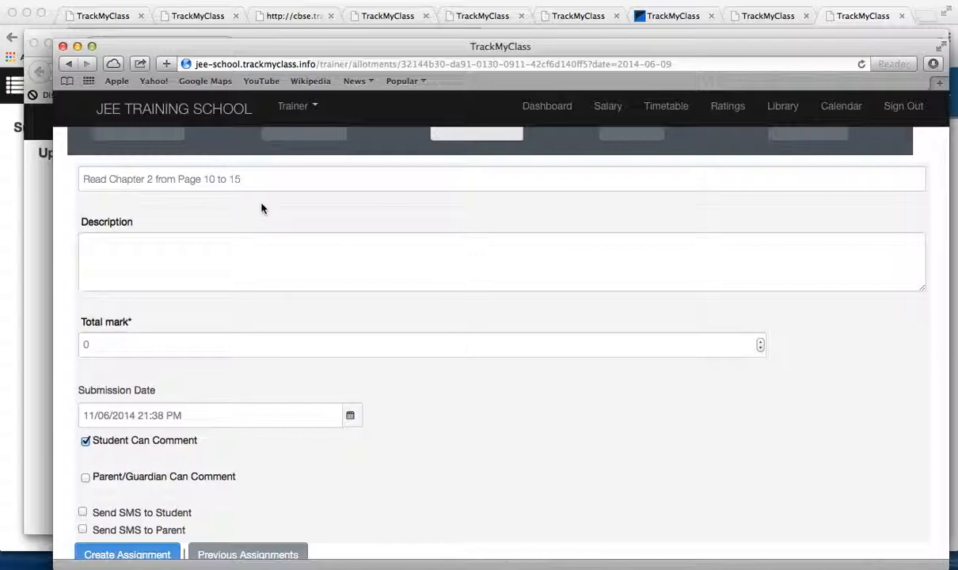
scroll(261, 208, down, 2)
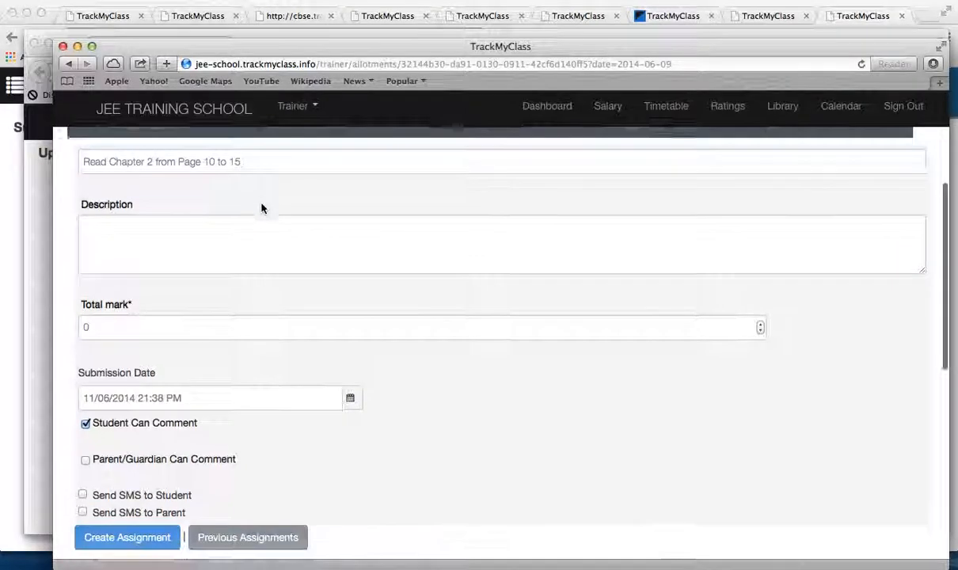
scroll(416, 319, down, 1)
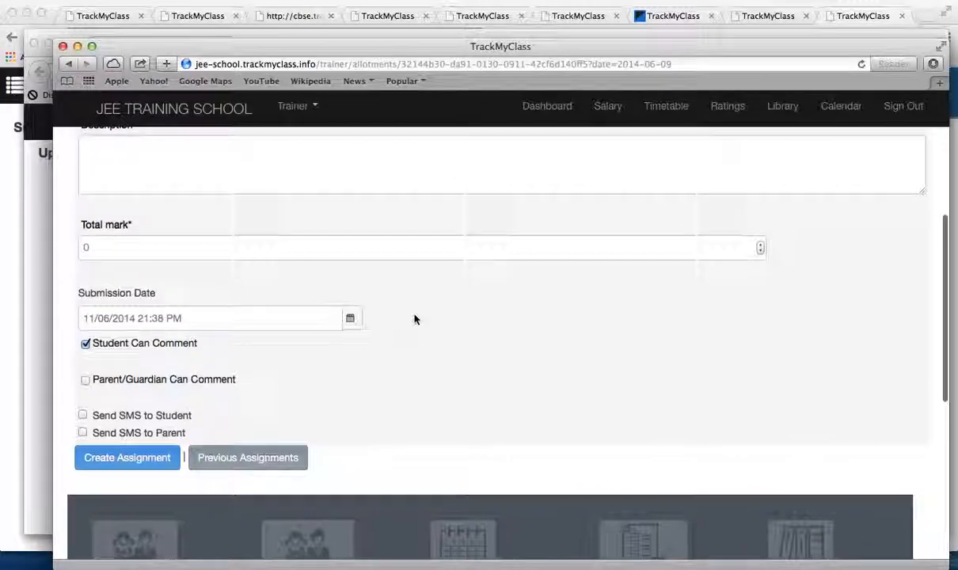
scroll(417, 319, up, 1)
click(111, 288)
text(5)
click(431, 349)
Step: Create the Maths assignment, dismiss the SMS alerts, and check its new entry on the allotment page
scroll(427, 431, down, 5)
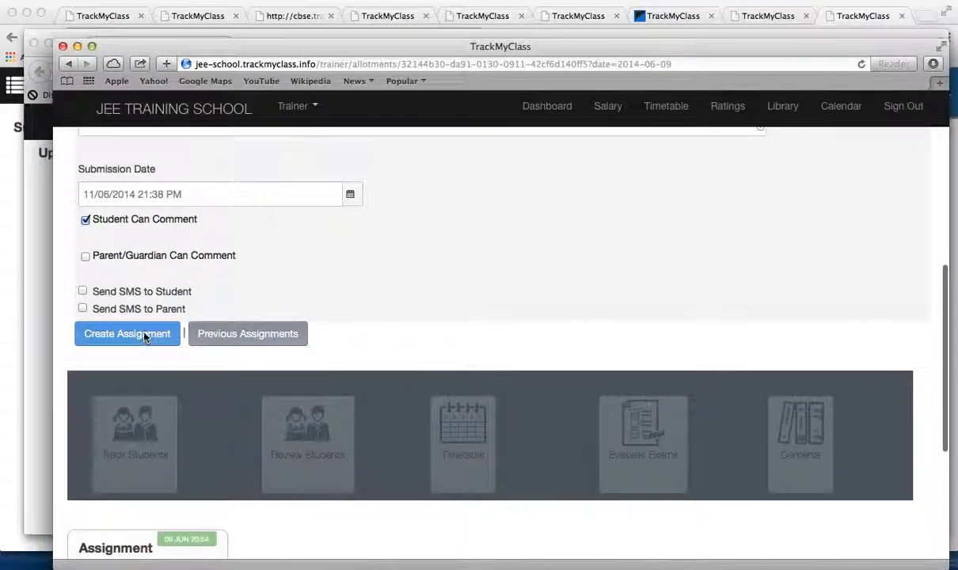
click(144, 335)
click(596, 198)
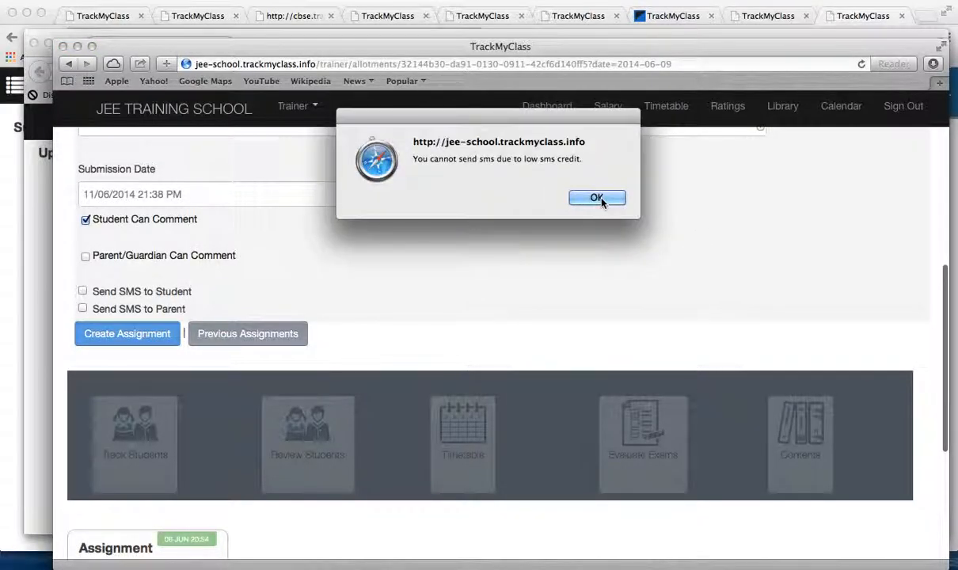
click(601, 199)
click(605, 198)
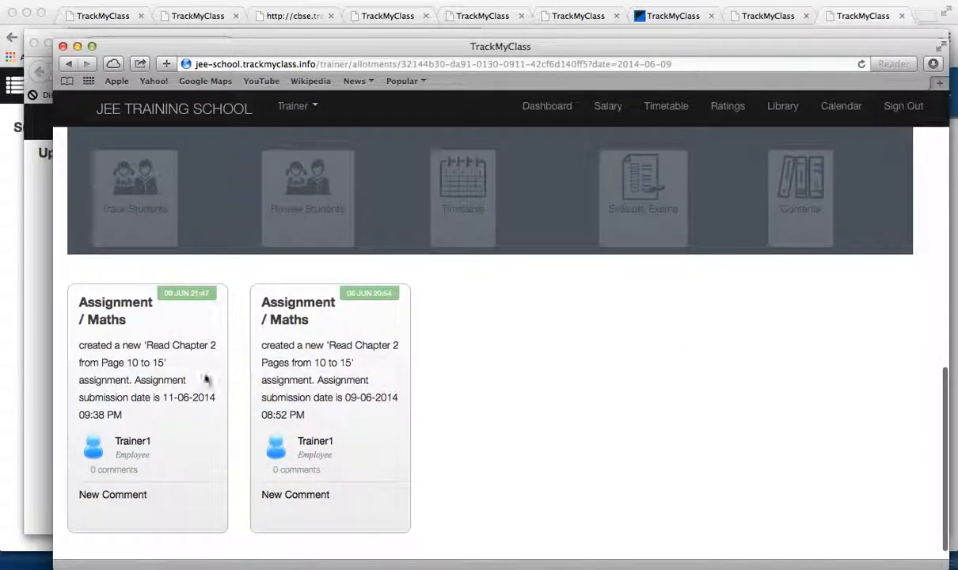
scroll(146, 392, up, 3)
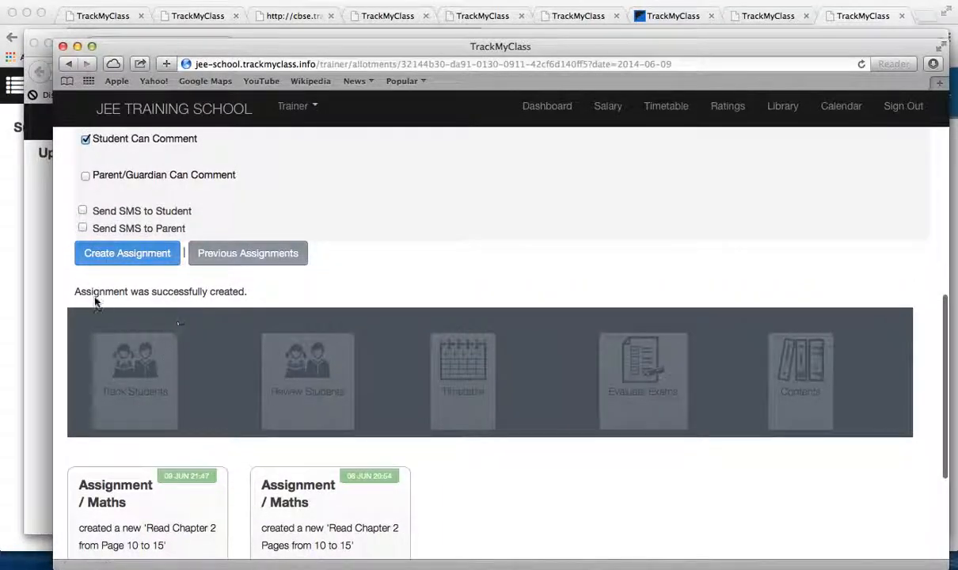
scroll(252, 322, down, 3)
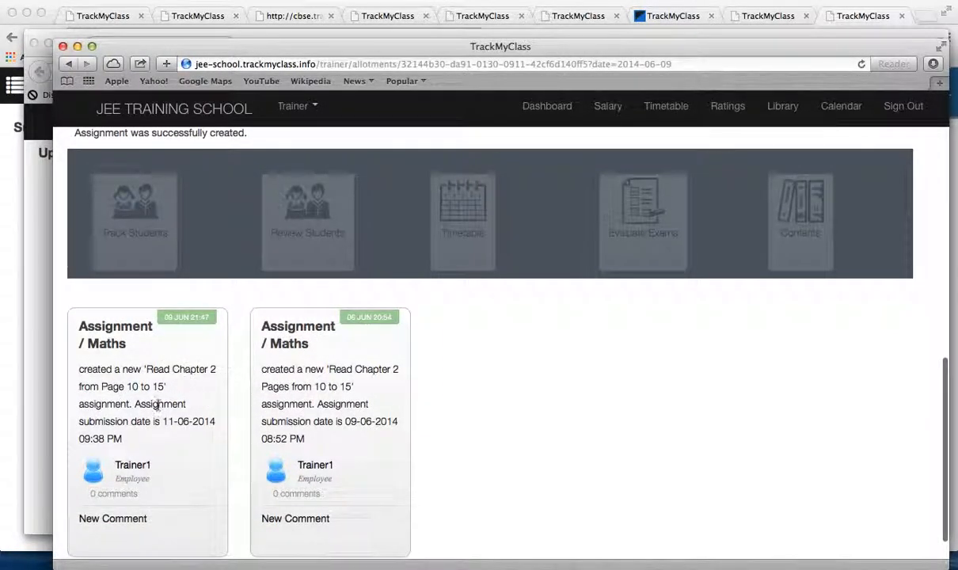
scroll(428, 473, down, 2)
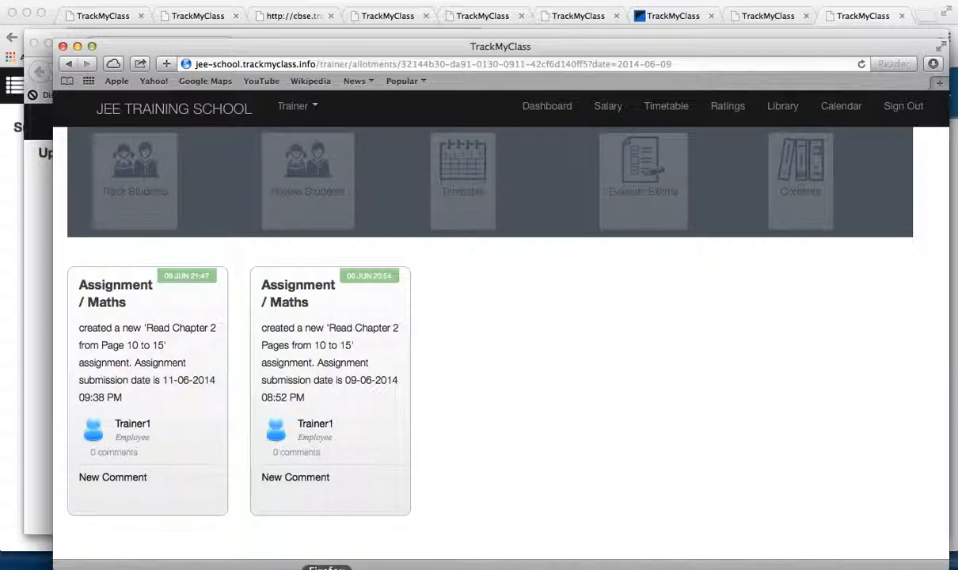
Step: Switch to Student 6's dashboard in Firefox, refresh it, and examine the new Maths assignment and its submission date under Updates
click(326, 568)
scroll(348, 332, up, 3)
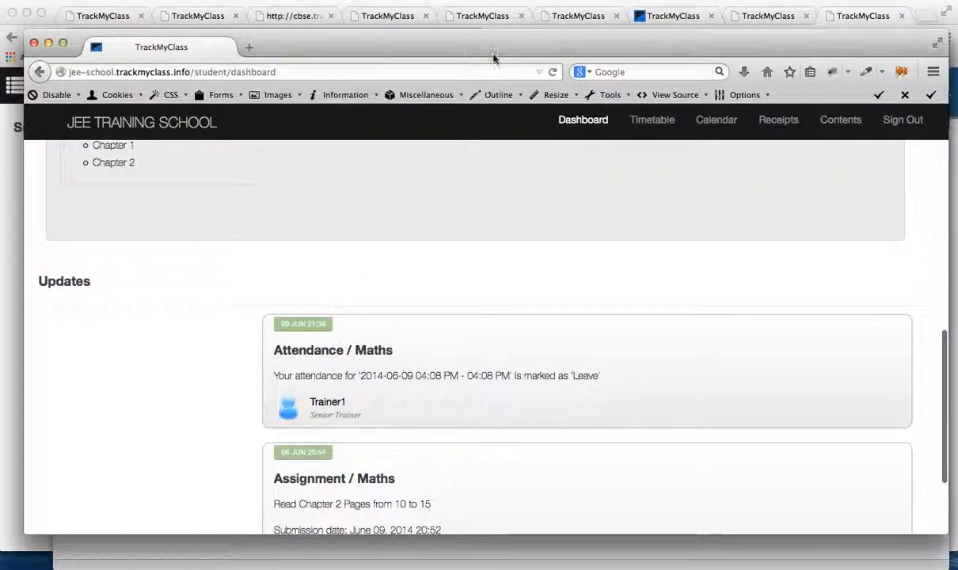
click(553, 72)
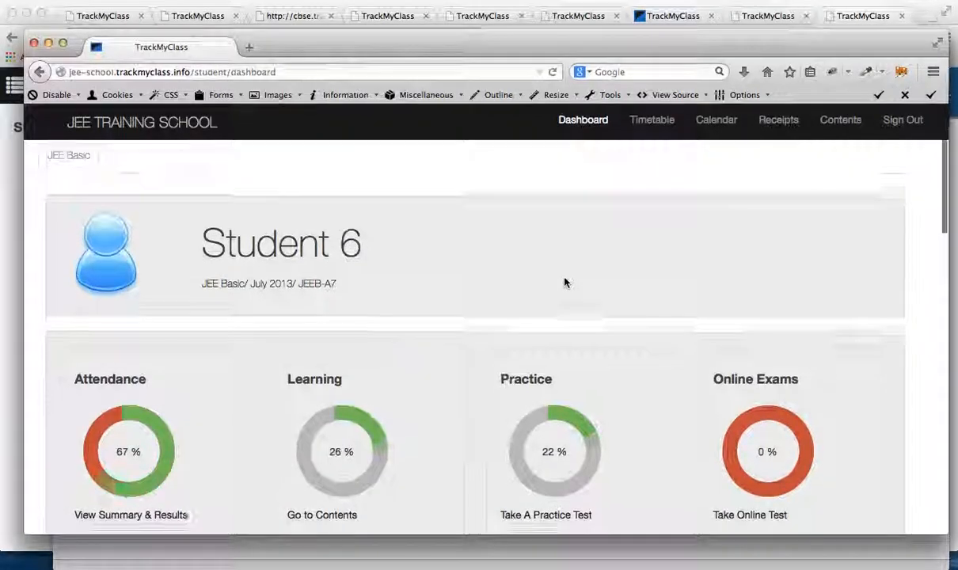
scroll(564, 283, down, 10)
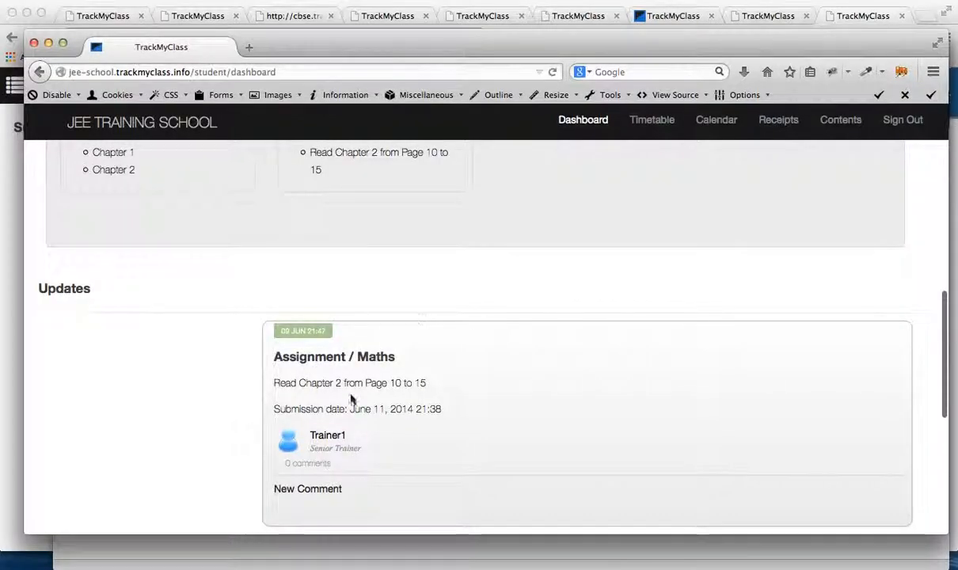
scroll(410, 419, down, 3)
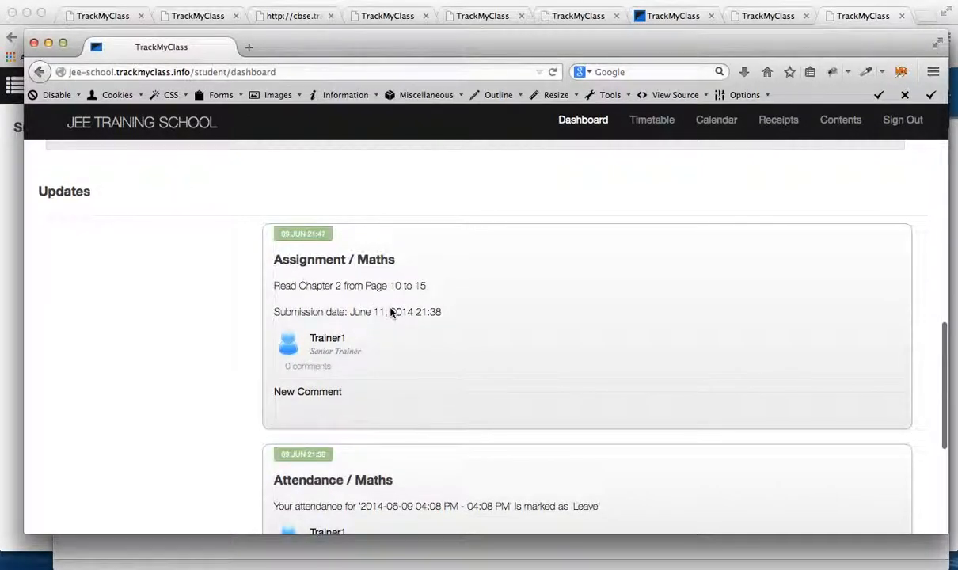
drag(349, 313, 472, 316)
click(472, 317)
scroll(455, 315, down, 3)
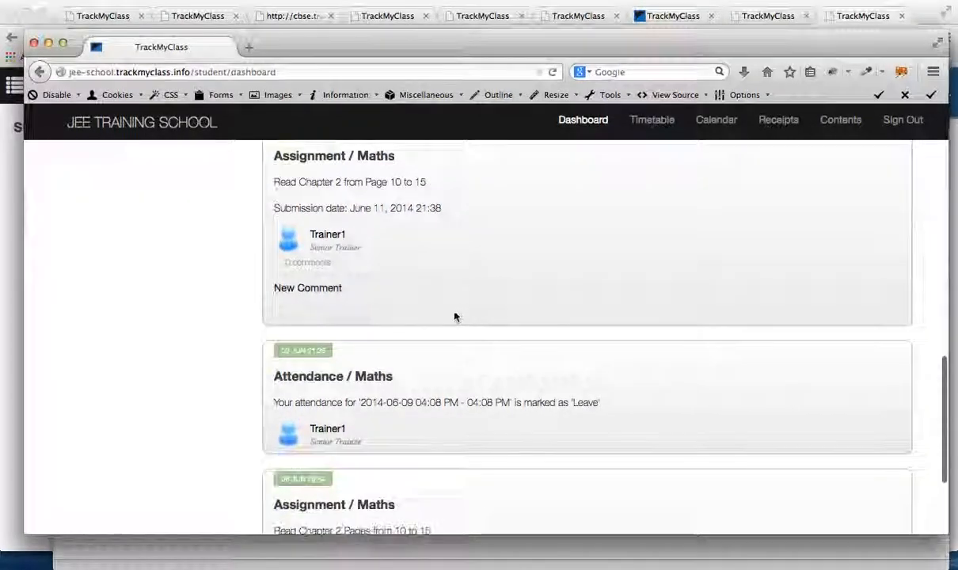
Step: Open the reply box under the new Maths assignment update and return to the dashboard's progress charts
click(317, 289)
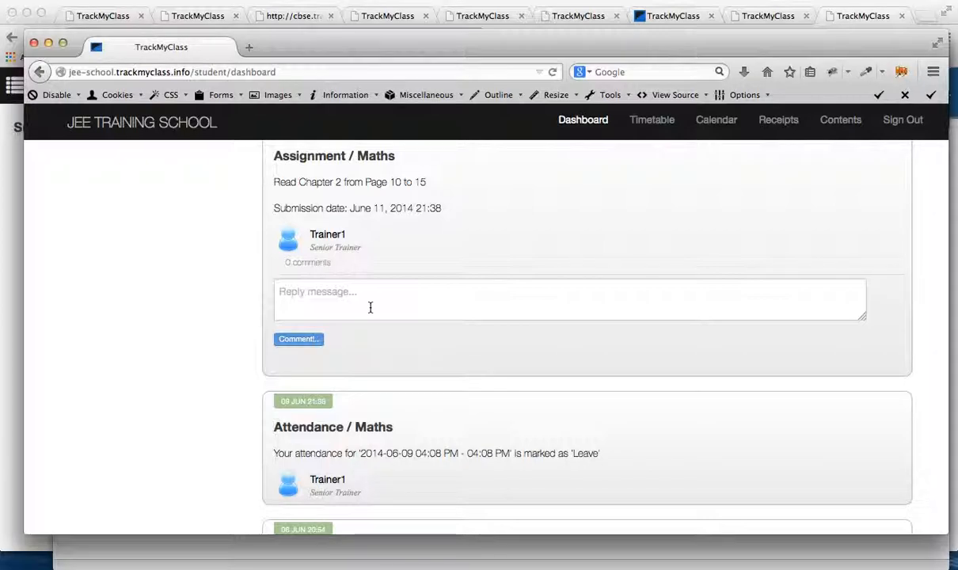
scroll(370, 307, up, 10)
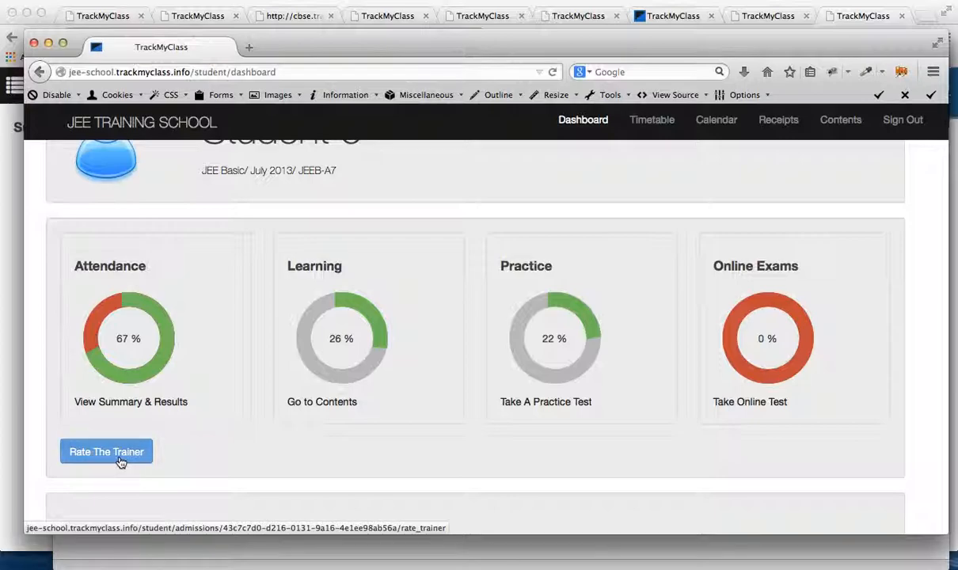
scroll(199, 443, up, 3)
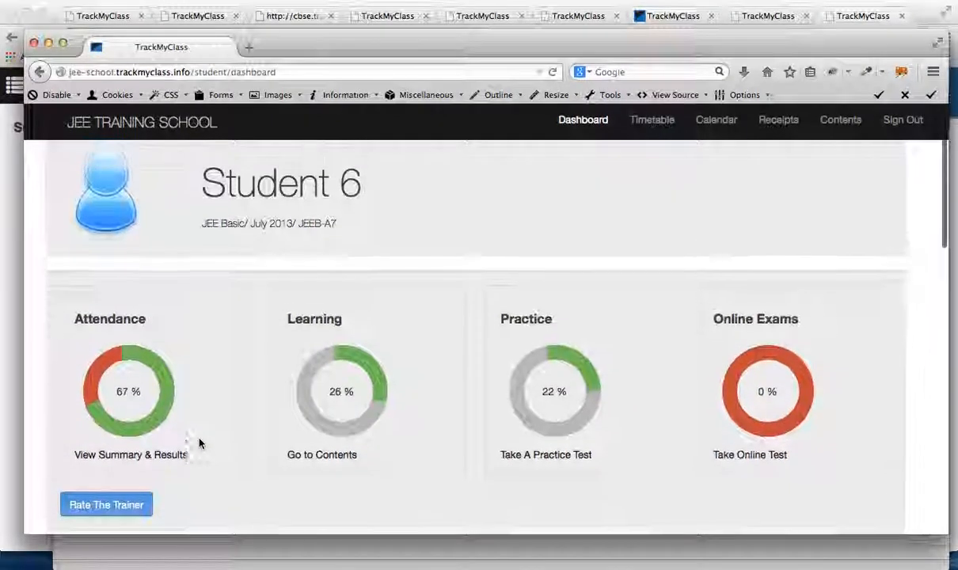
scroll(198, 443, down, 4)
scroll(188, 387, up, 2)
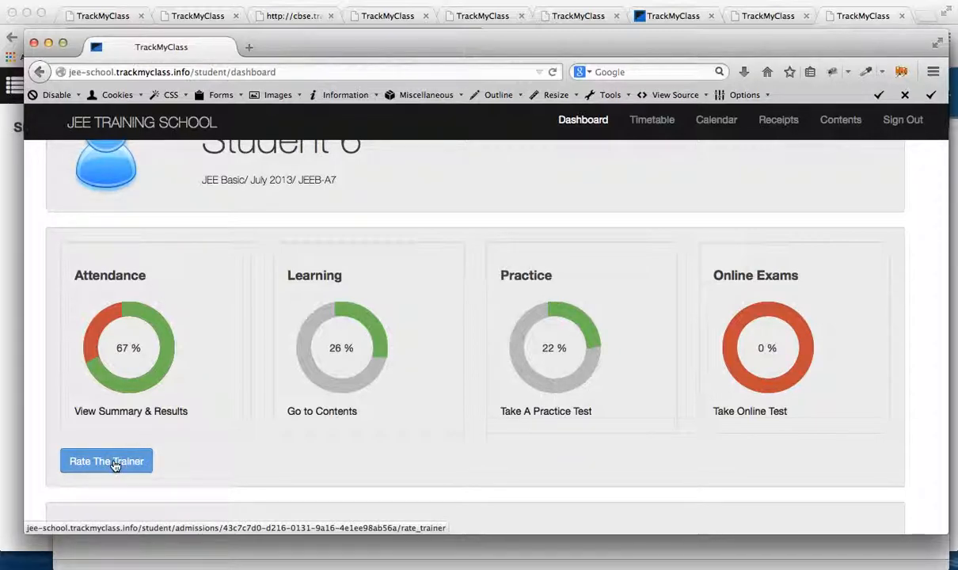
Step: Open the trainer rating form for Jun-2014 and rate Trainer1 Good for Maths and Employee 4 Excellent for Science
click(114, 465)
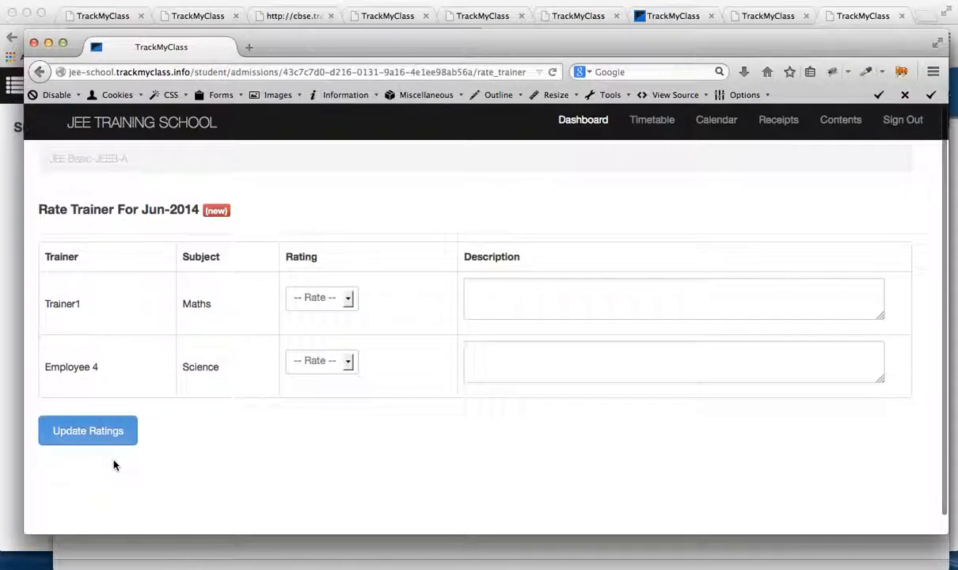
click(351, 308)
click(322, 358)
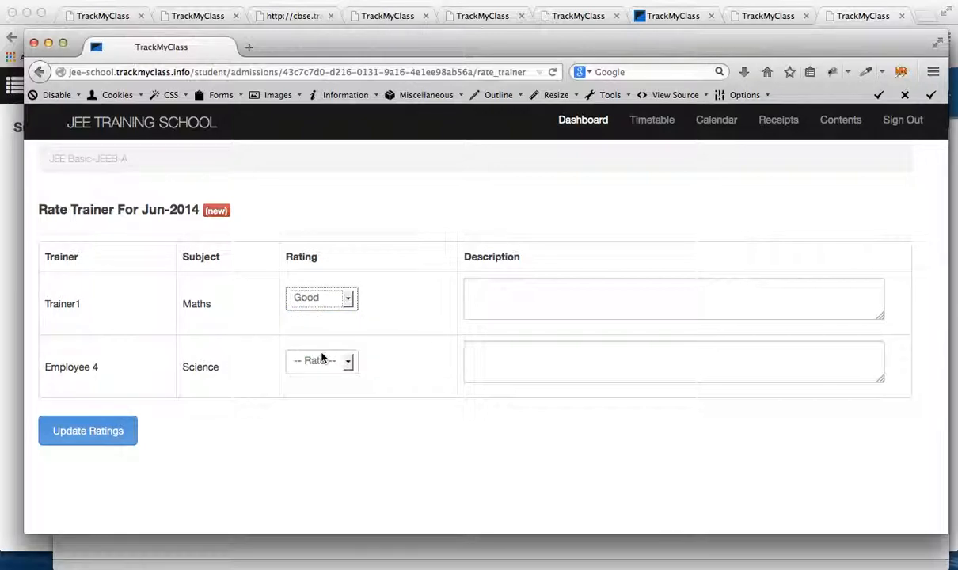
click(320, 362)
click(322, 394)
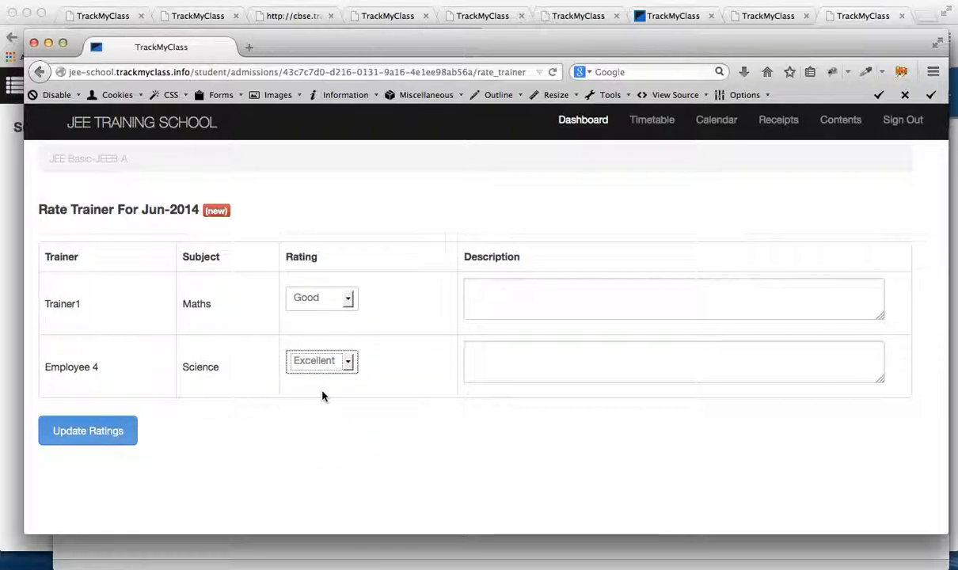
Step: Go over the description fields for both trainers, leave them blank, and submit the ratings
click(475, 311)
click(479, 356)
click(489, 300)
click(496, 341)
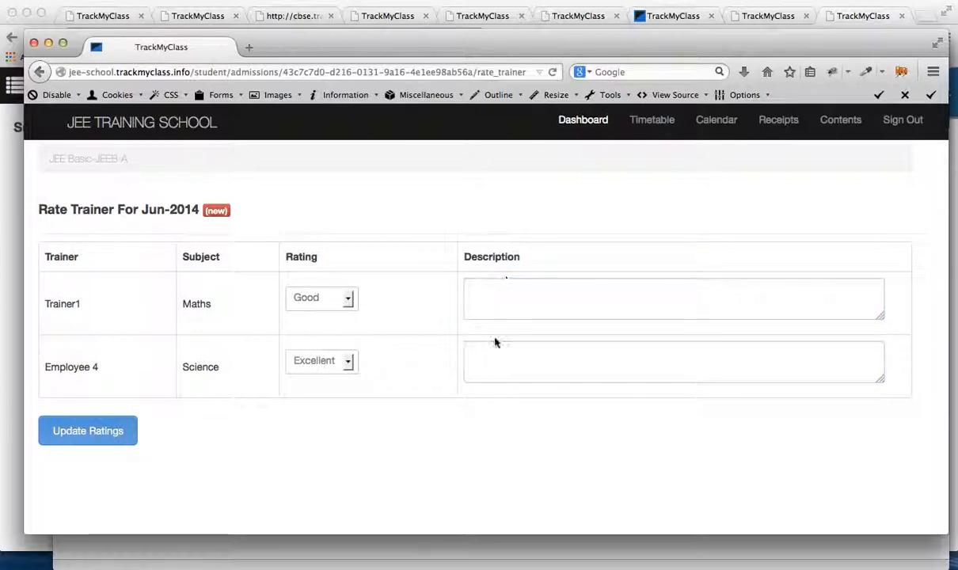
click(499, 296)
click(508, 202)
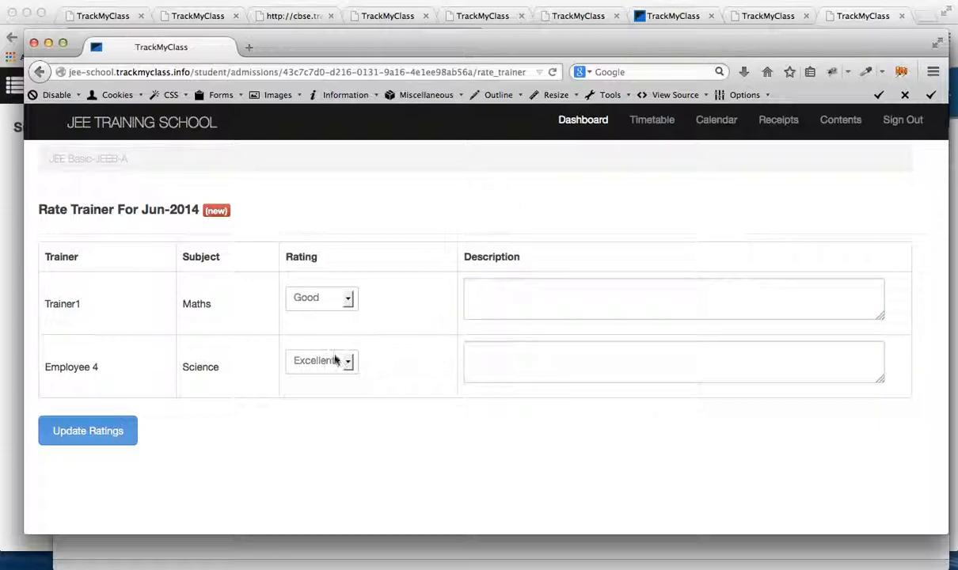
click(93, 433)
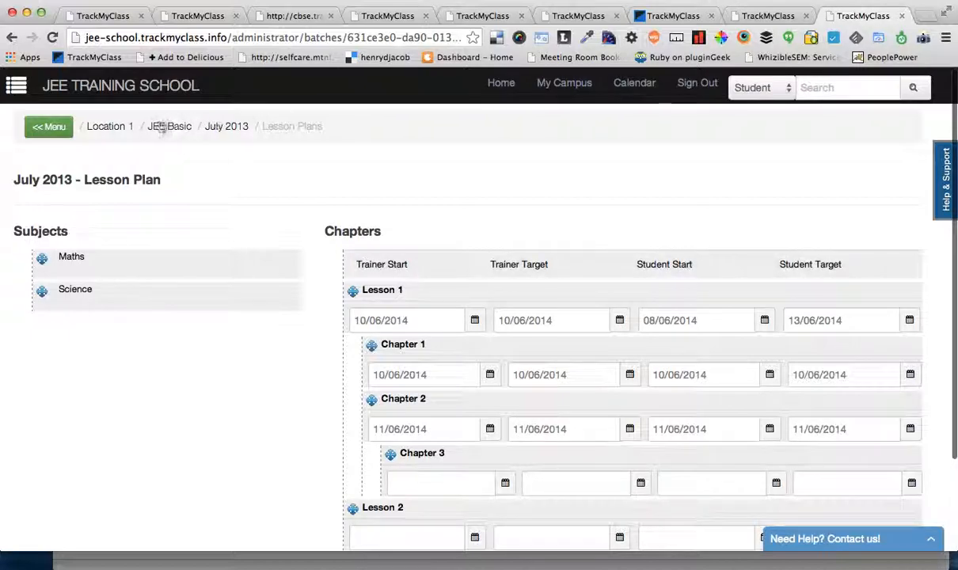
Step: Switch to the administrator site in Chrome and open the Location 1 campus from the campus chart
click(577, 85)
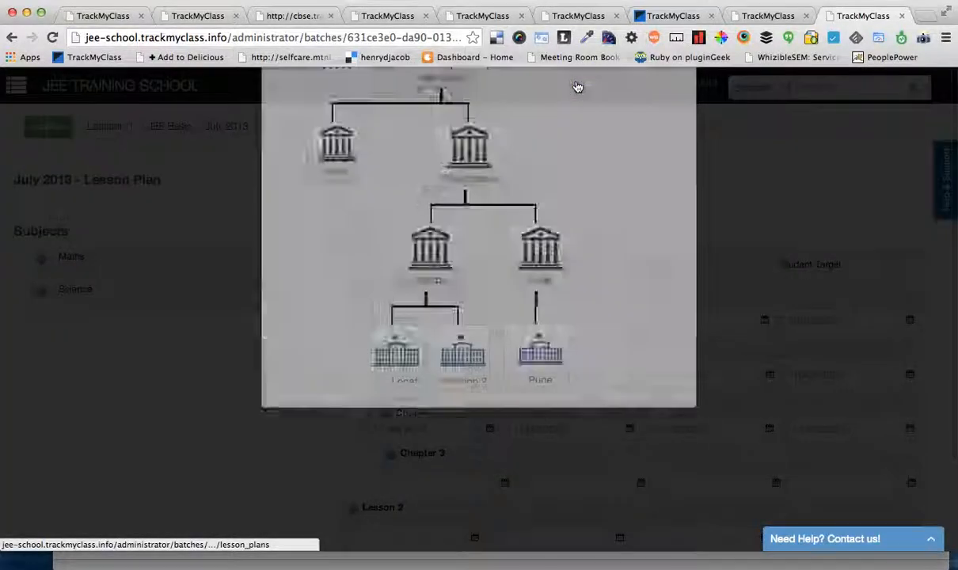
scroll(454, 395, down, 2)
click(384, 443)
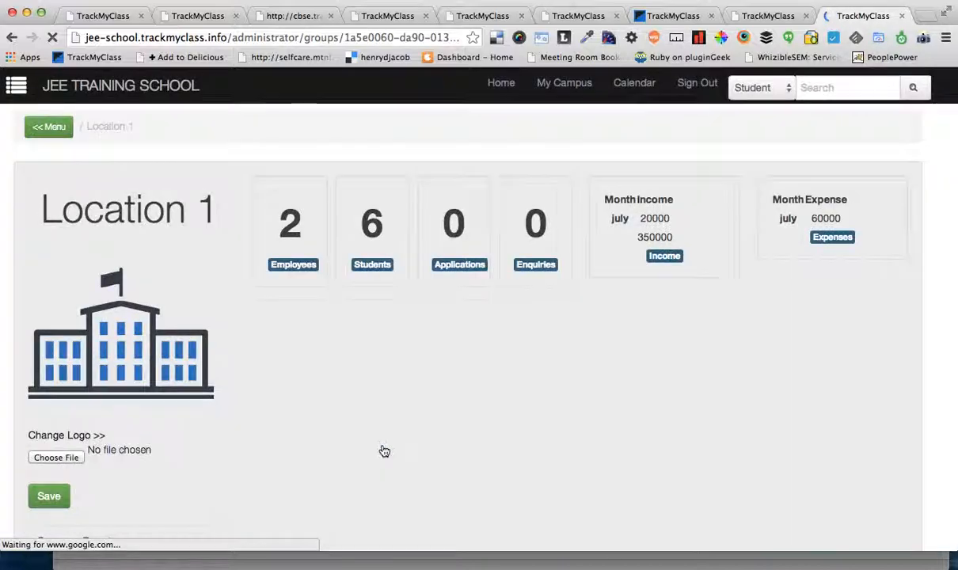
Step: Look through the Location 1 campus page and open its trainer ratings
scroll(384, 450, down, 10)
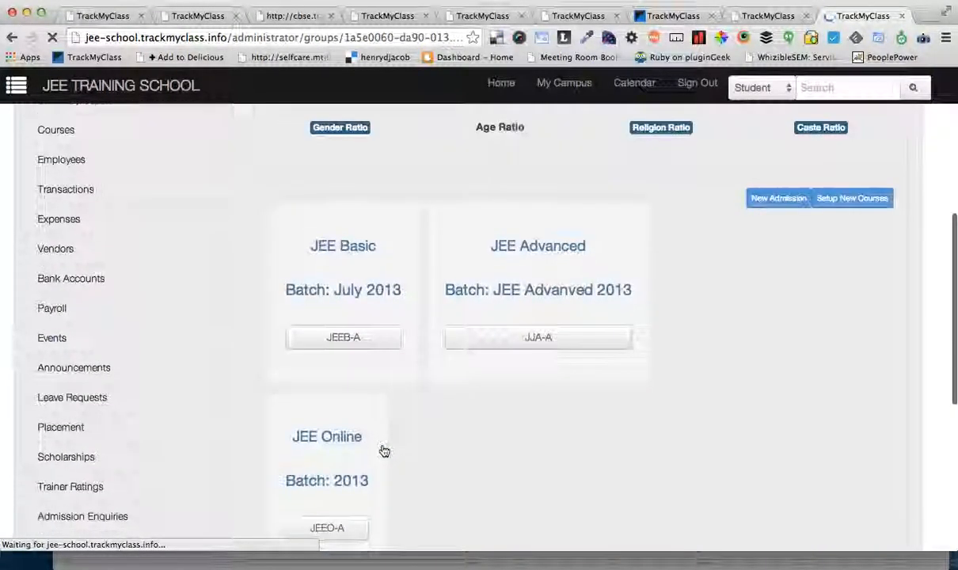
scroll(382, 451, down, 5)
scroll(381, 451, up, 1)
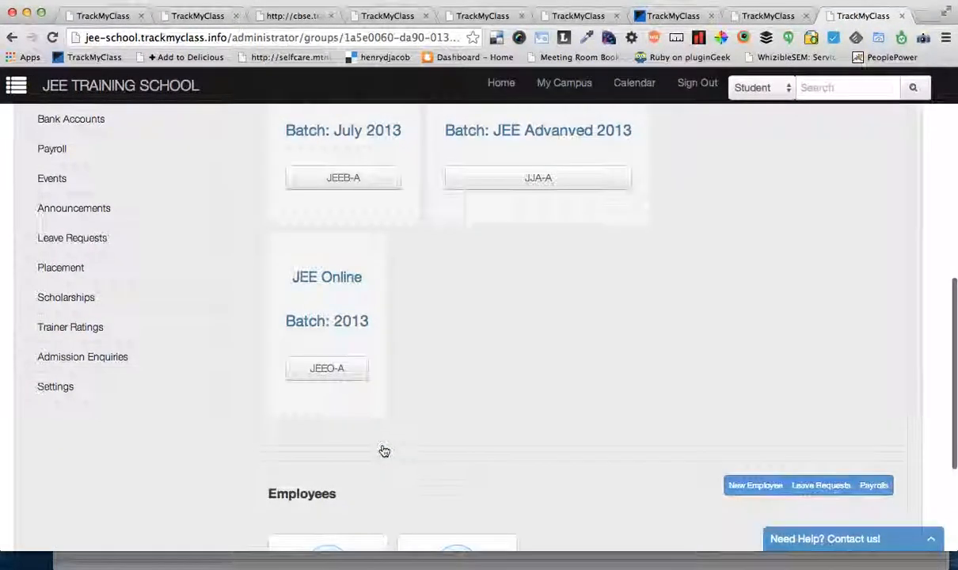
scroll(177, 328, up, 10)
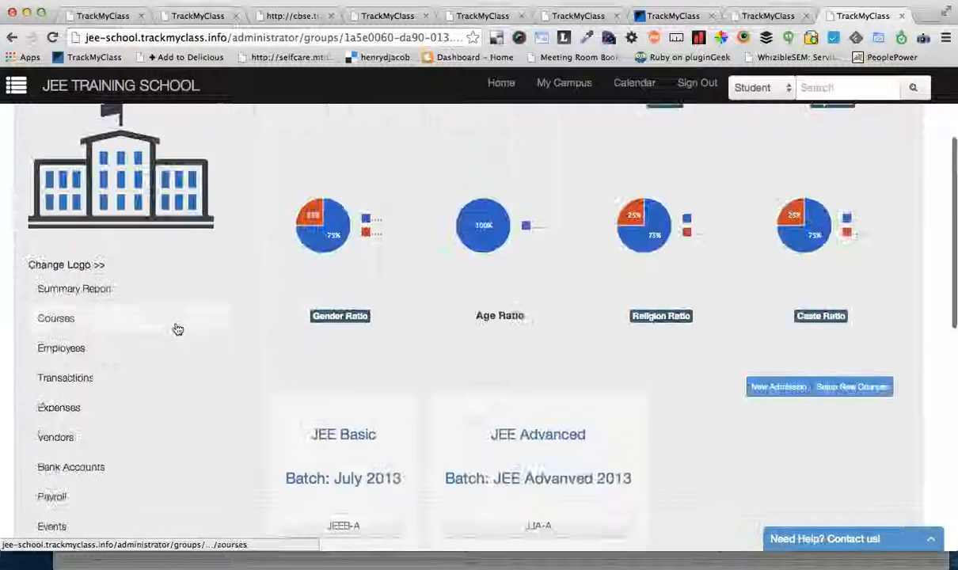
scroll(225, 303, down, 10)
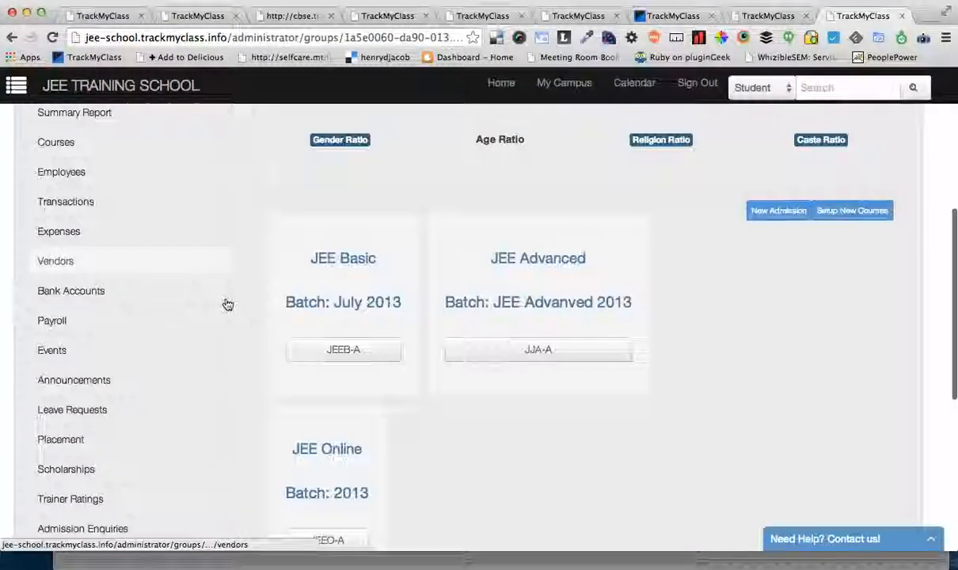
click(70, 436)
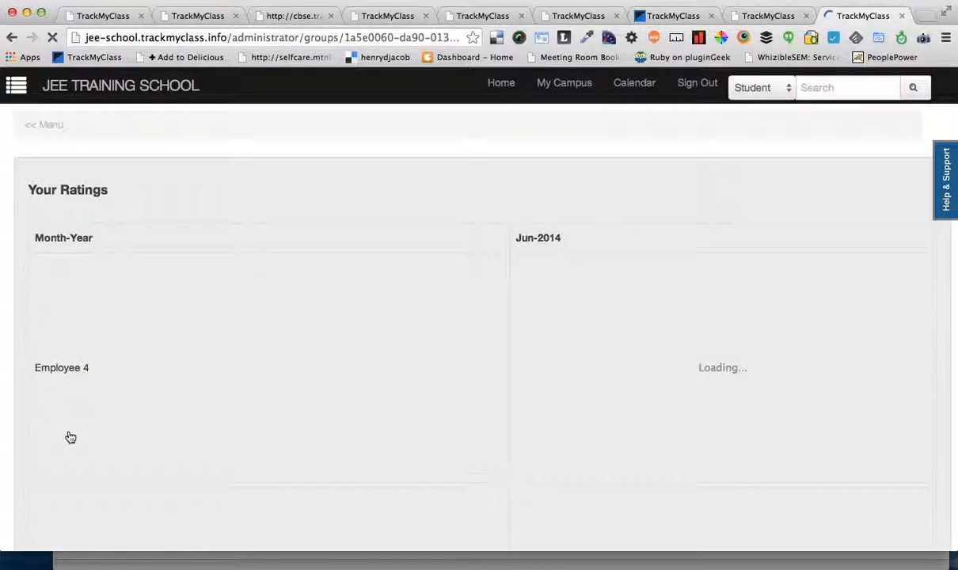
Step: Examine the Jun-2014 rating charts for Employee 4 in Science and Trainer1 in Maths
scroll(273, 399, down, 2)
scroll(273, 398, down, 1)
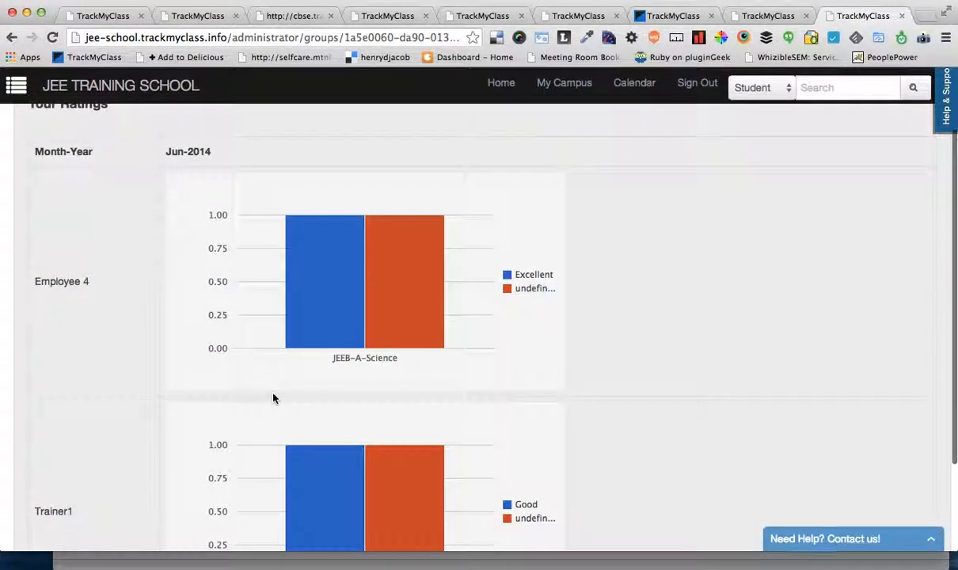
scroll(267, 334, up, 2)
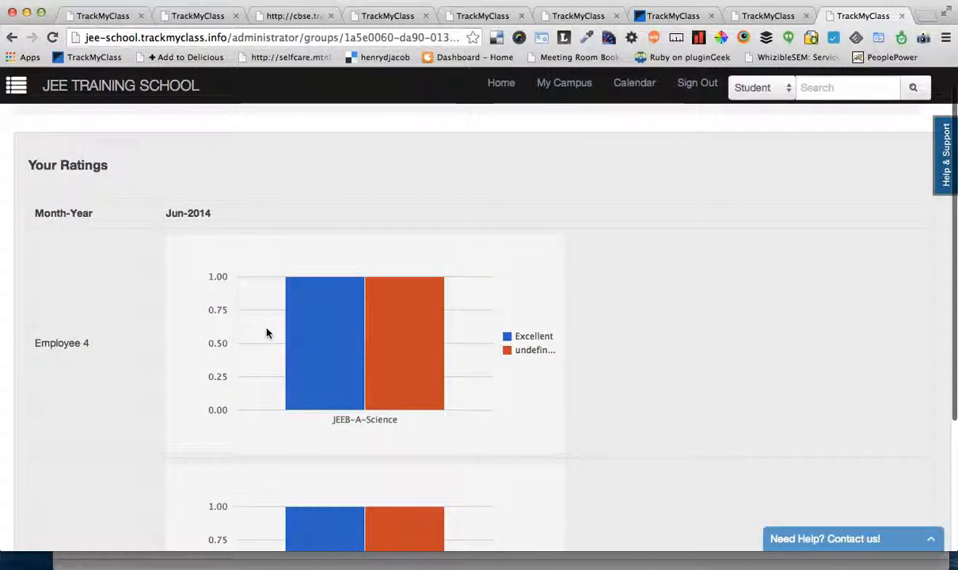
mouse_move(337, 262)
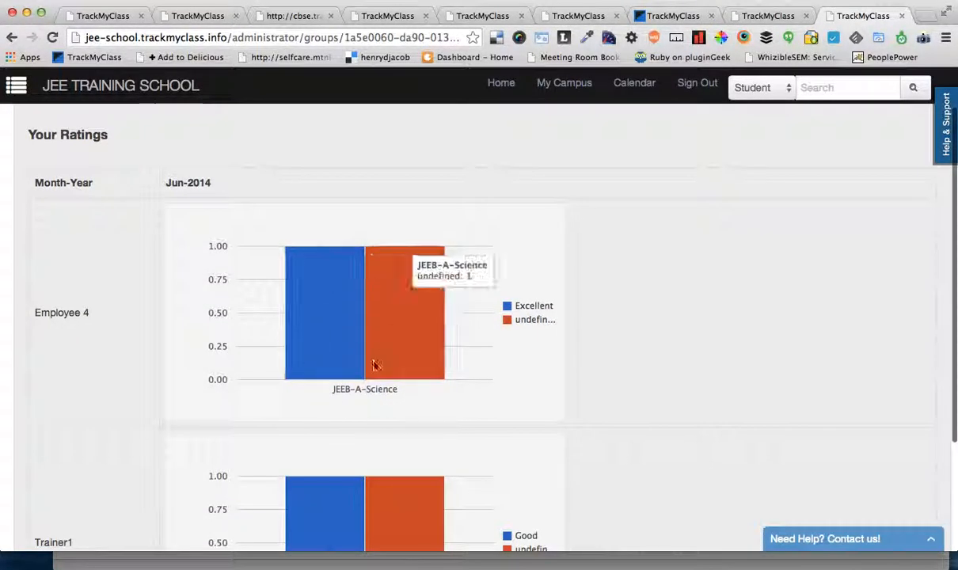
scroll(425, 463, down, 3)
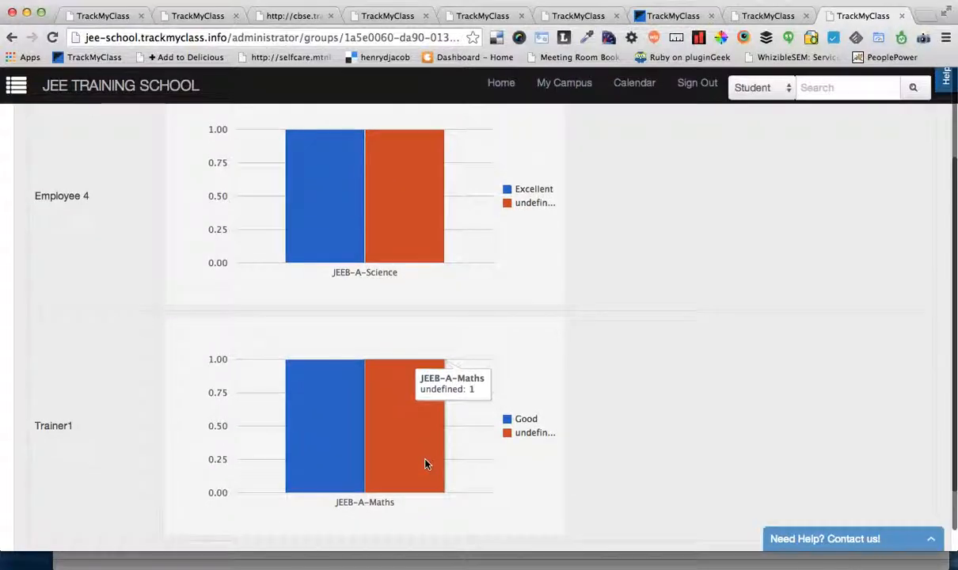
scroll(425, 465, up, 5)
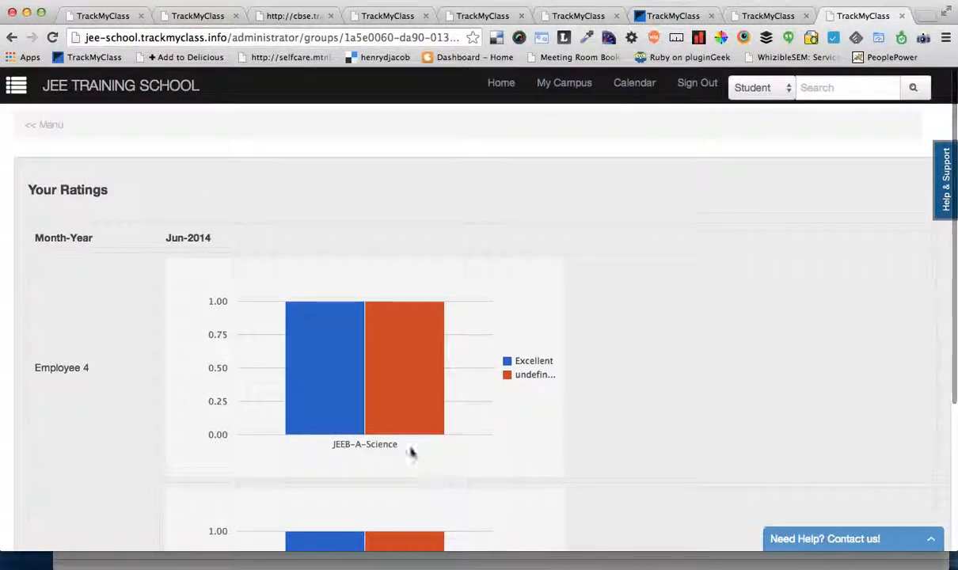
mouse_move(331, 406)
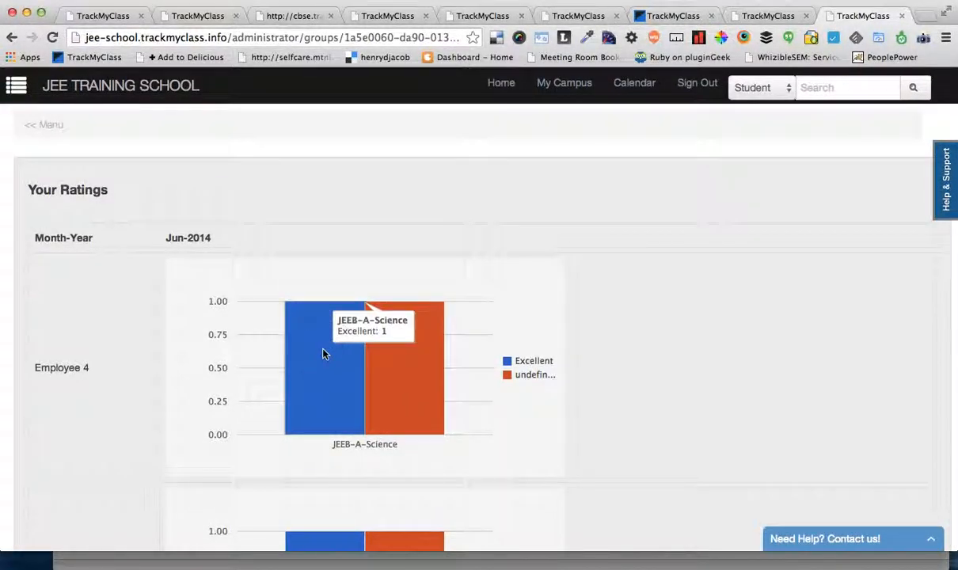
scroll(216, 418, down, 5)
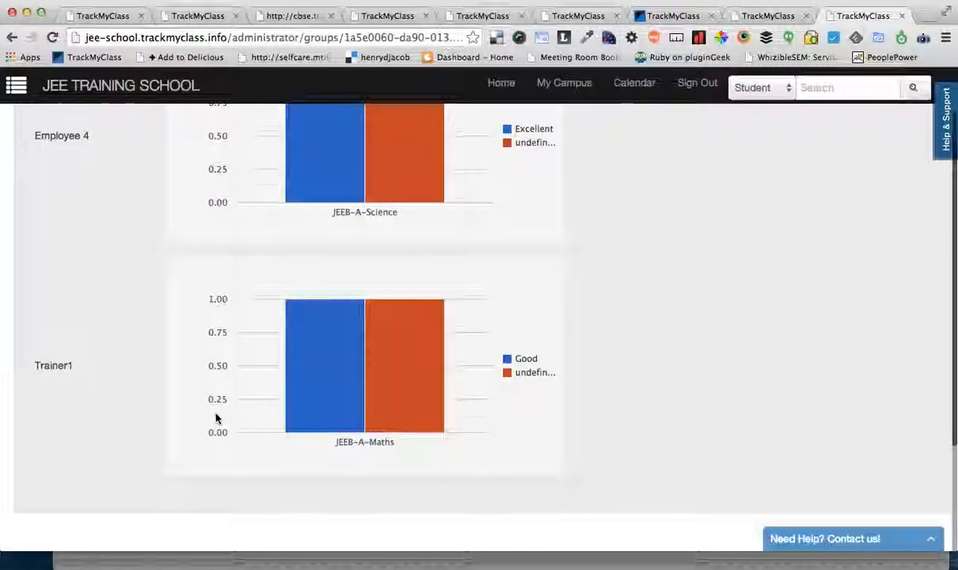
scroll(216, 417, up, 5)
drag(35, 367, 87, 370)
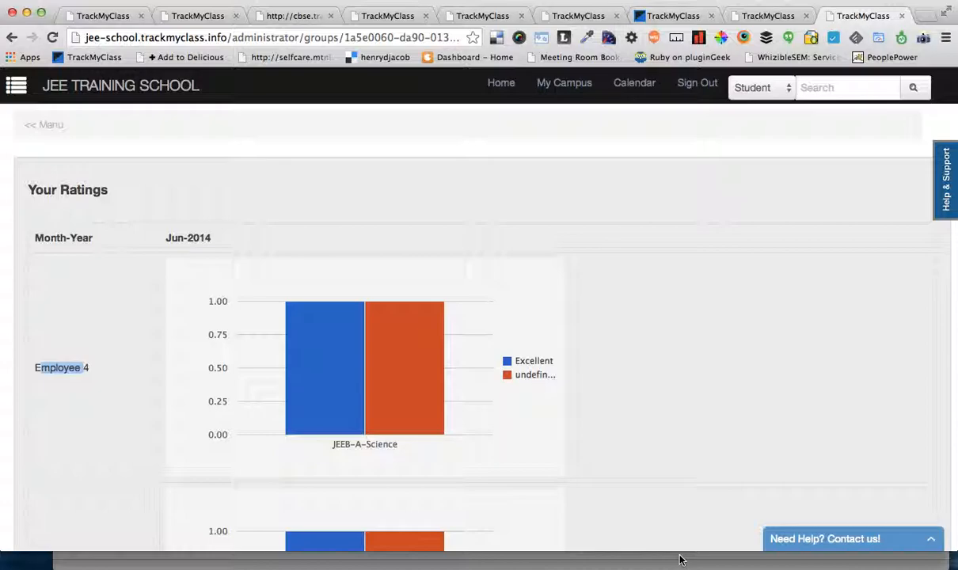
Step: Open the administrator home dashboard and look over its summary figures and ratio charts
click(498, 85)
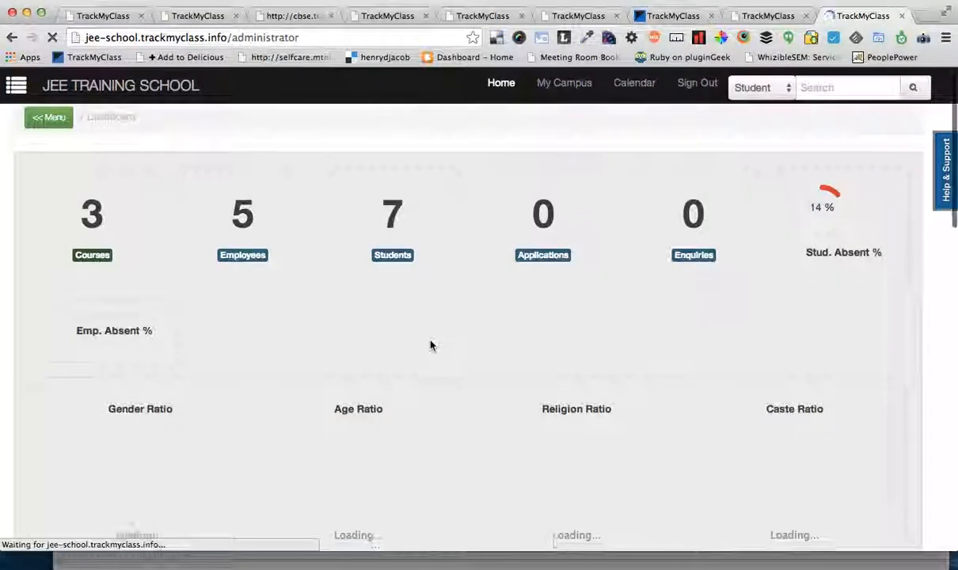
scroll(432, 346, down, 5)
scroll(431, 345, up, 5)
scroll(432, 346, down, 4)
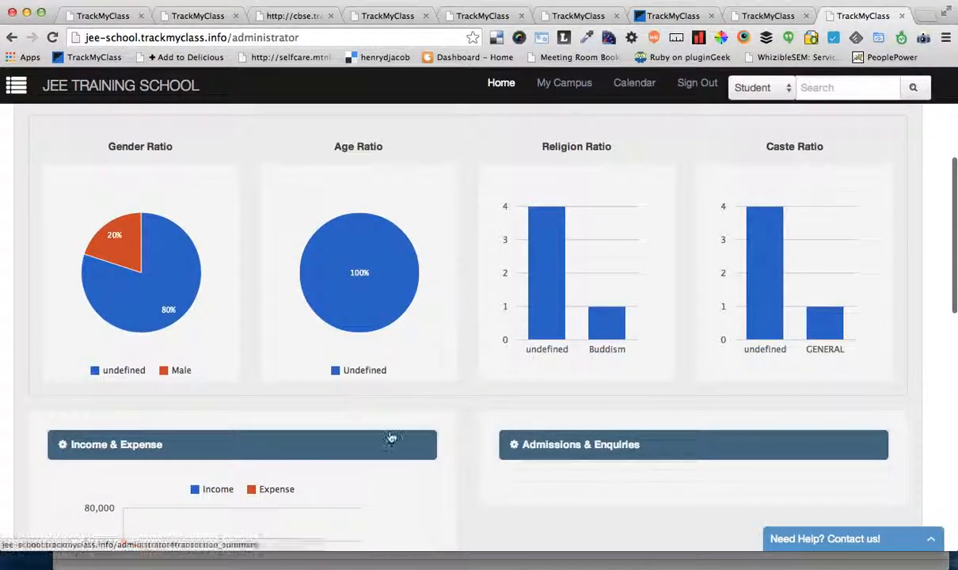
Step: Return to Student 6's dashboard in Firefox and examine the Attendance, Learning and Practice charts and the Updates section
click(320, 563)
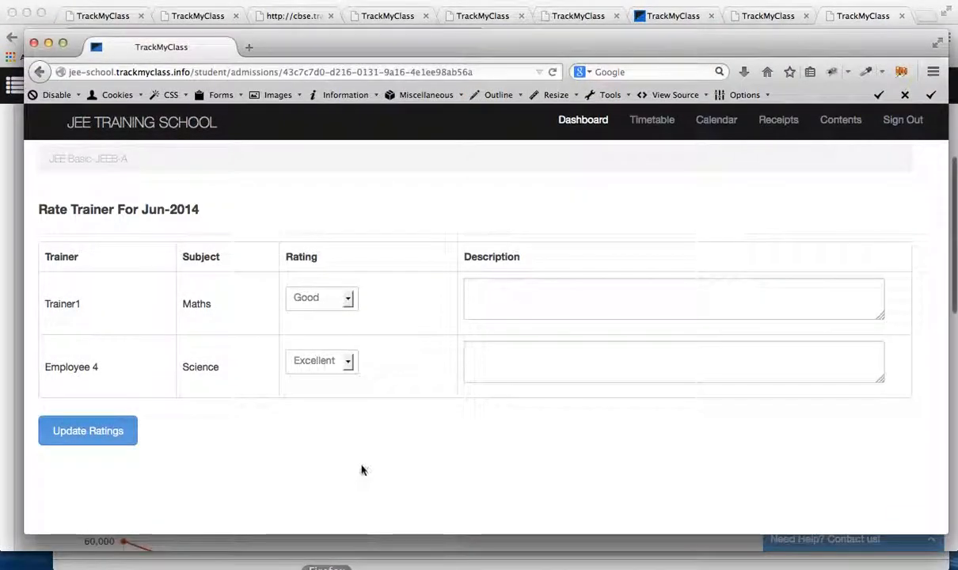
click(582, 123)
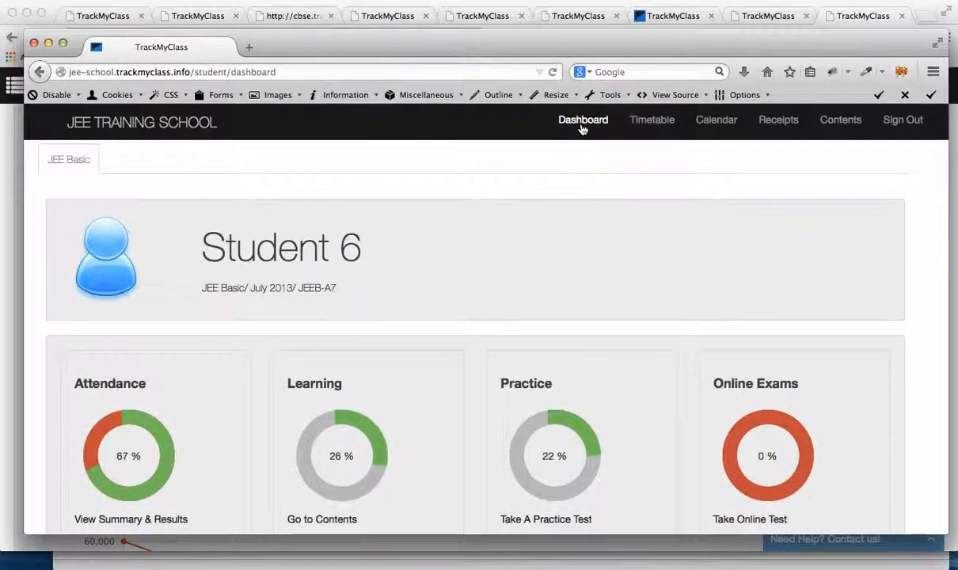
scroll(550, 348, down, 3)
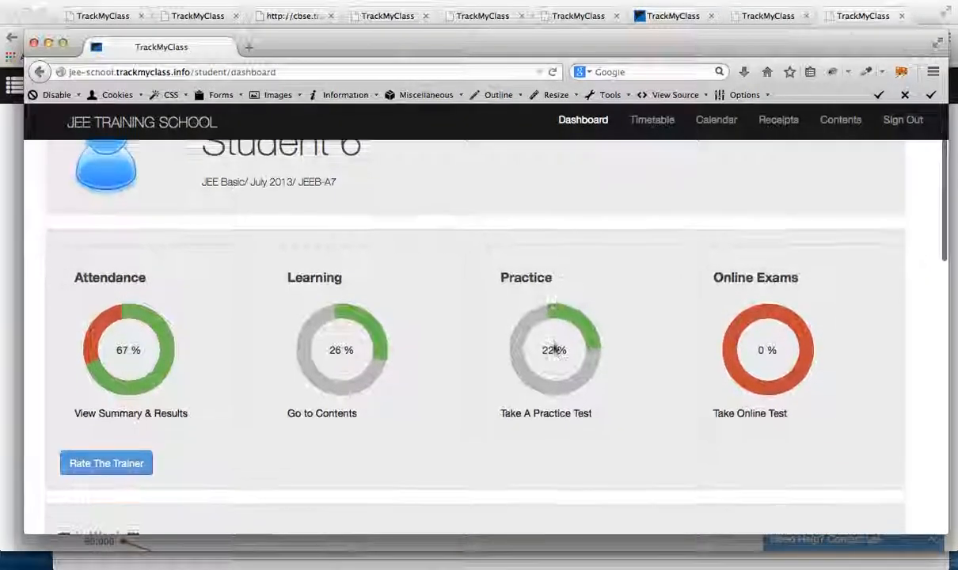
drag(66, 253, 121, 492)
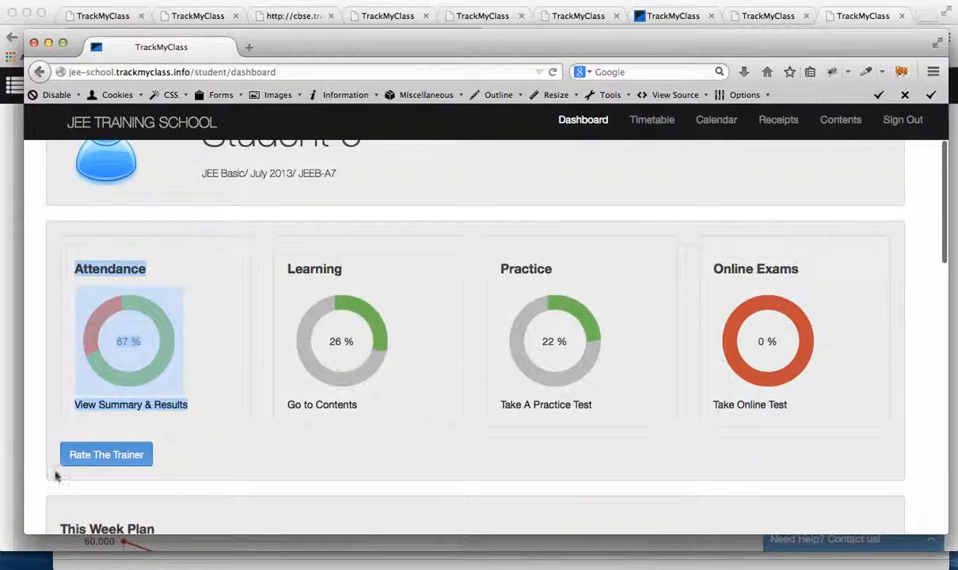
scroll(199, 481, down, 12)
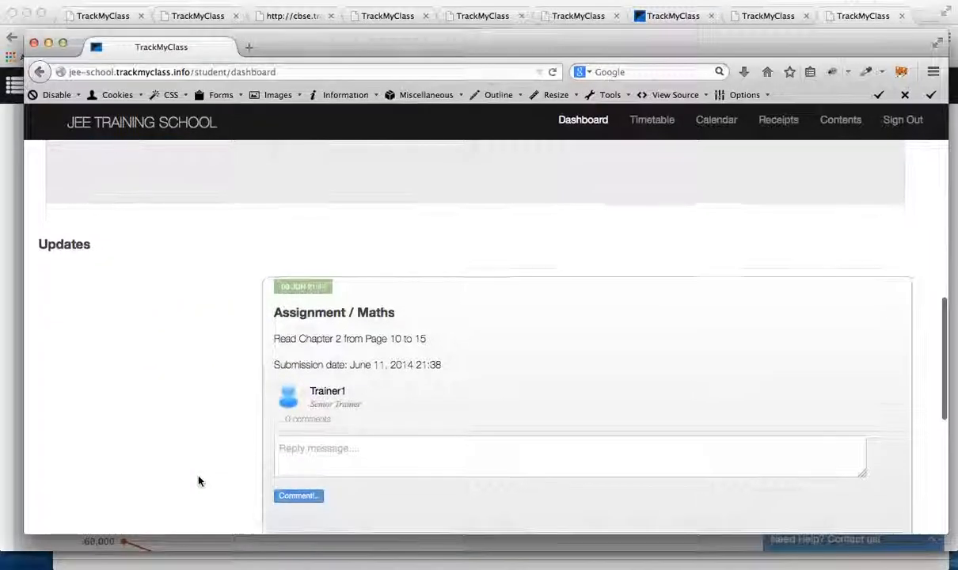
scroll(199, 480, up, 15)
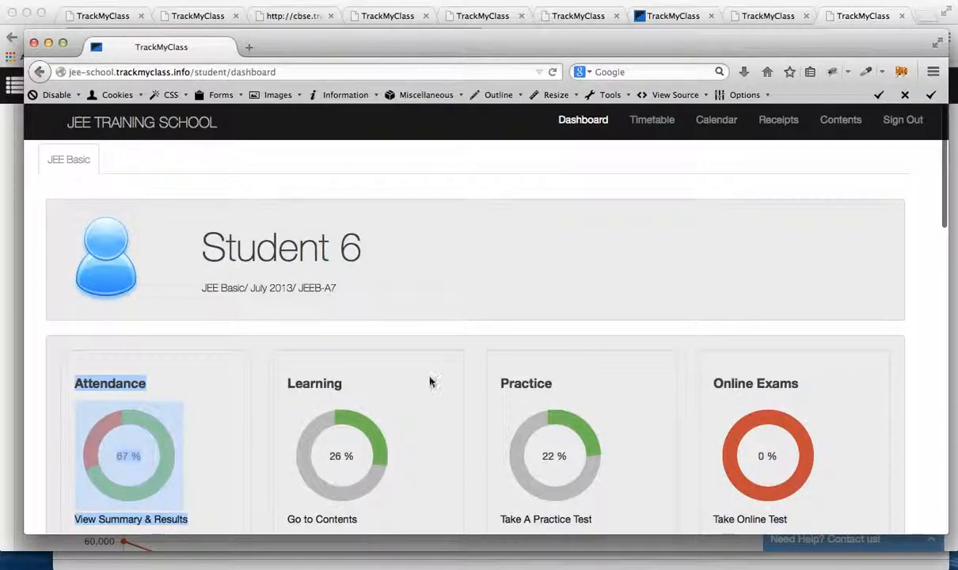
scroll(500, 285, down, 2)
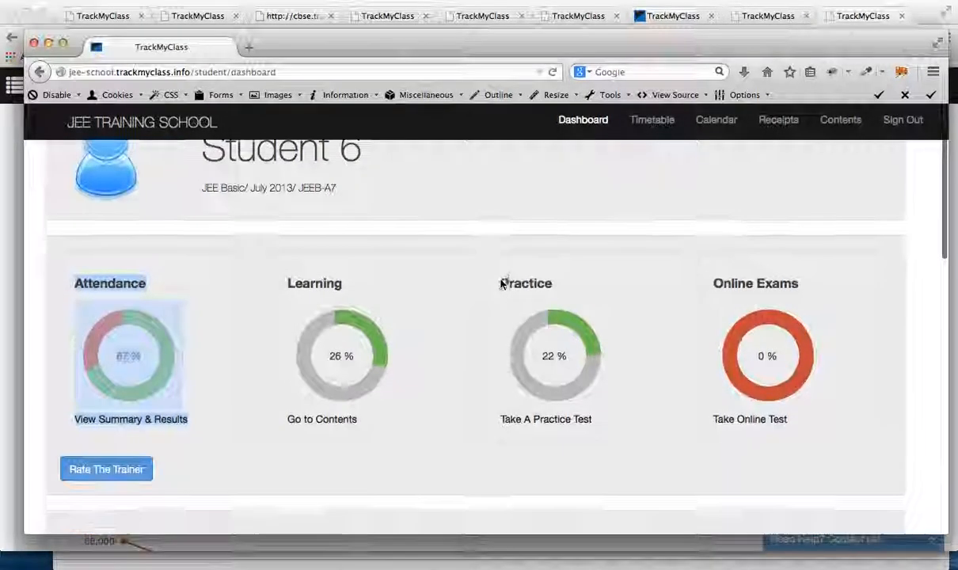
drag(495, 242, 625, 432)
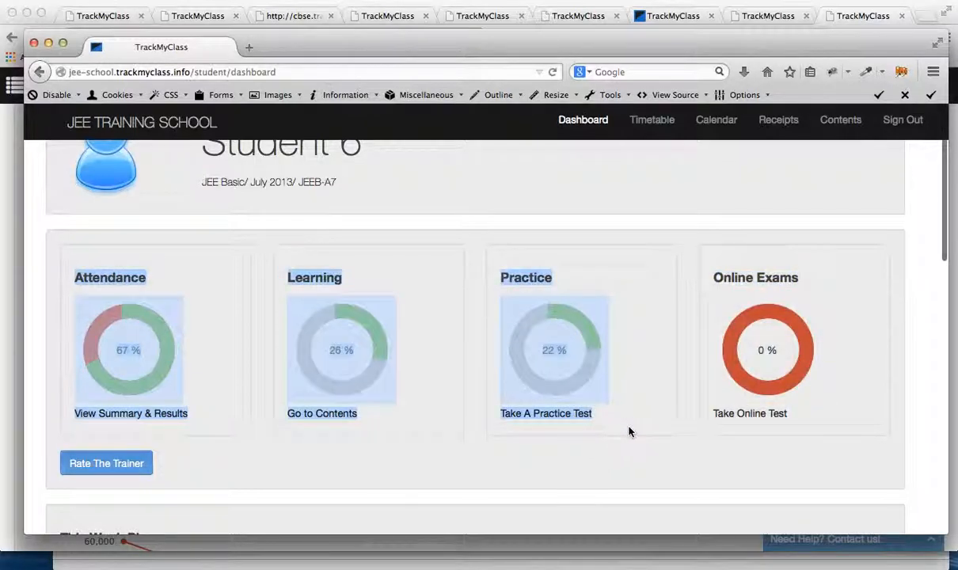
Step: Examine the Online Exams chart and the Rate The Trainer option on Student 6's dashboard
click(630, 432)
drag(170, 473, 59, 448)
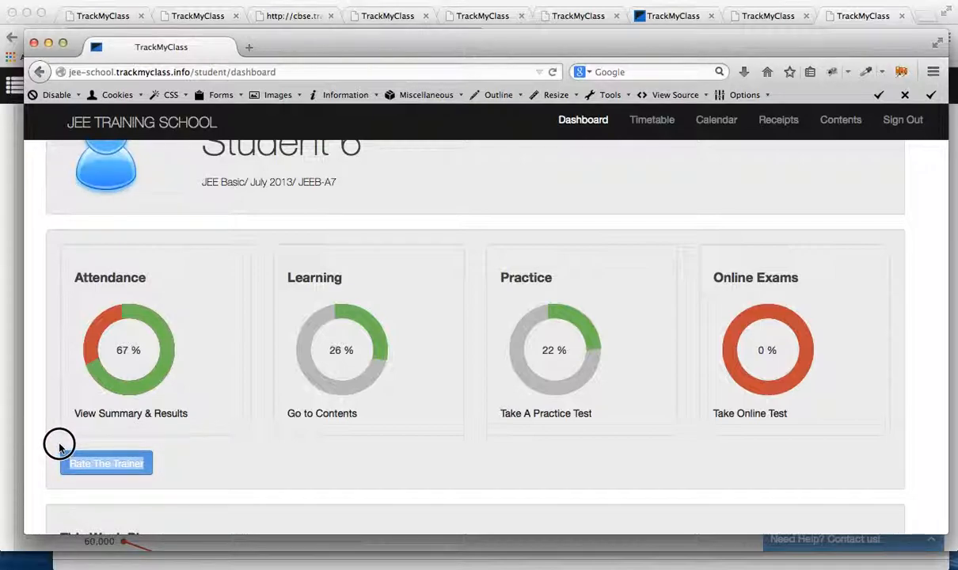
click(188, 470)
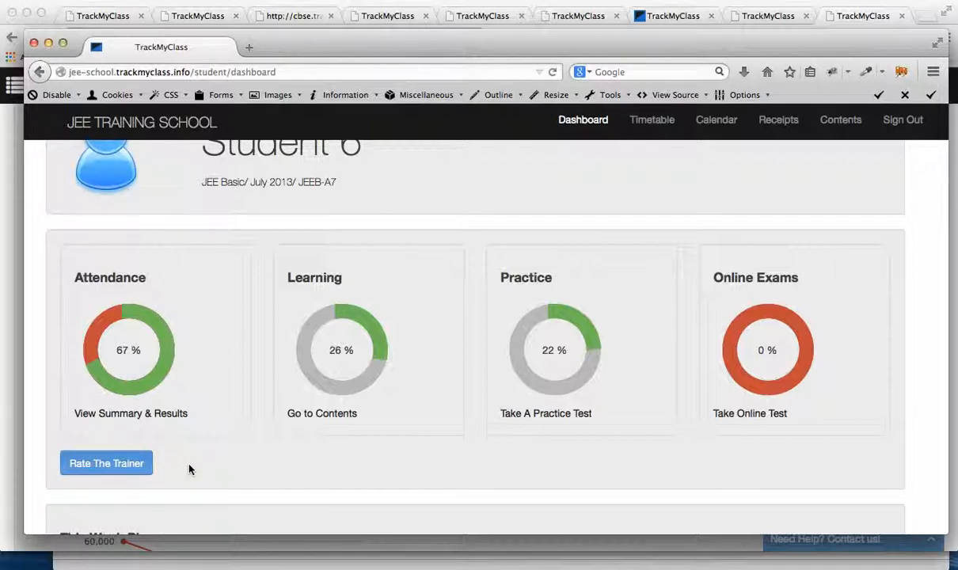
scroll(189, 469, up, 3)
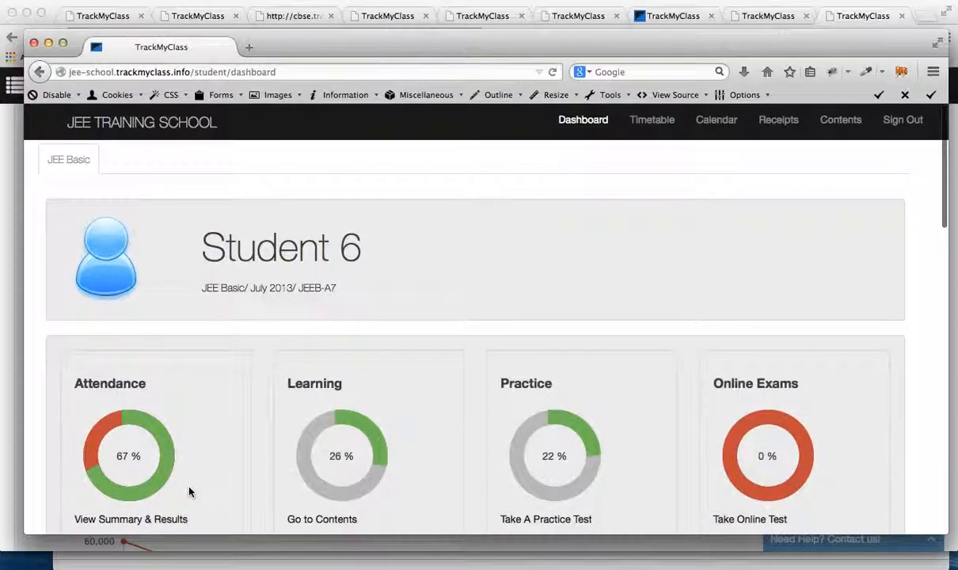
Step: Switch to the administrator site in Chrome and open the JEE Basic course's settings for editing from the Courses list
click(270, 569)
scroll(263, 222, up, 5)
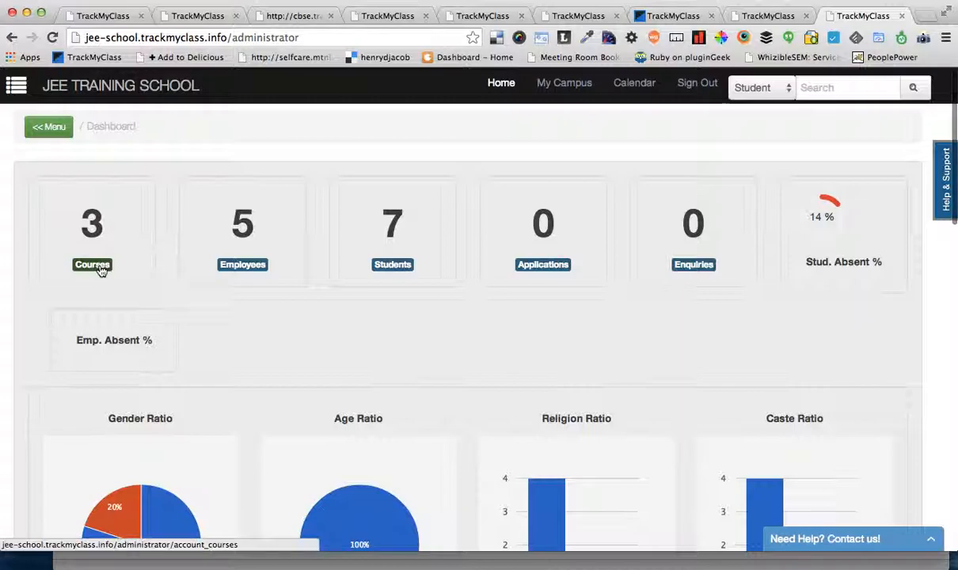
click(52, 128)
click(79, 136)
click(52, 155)
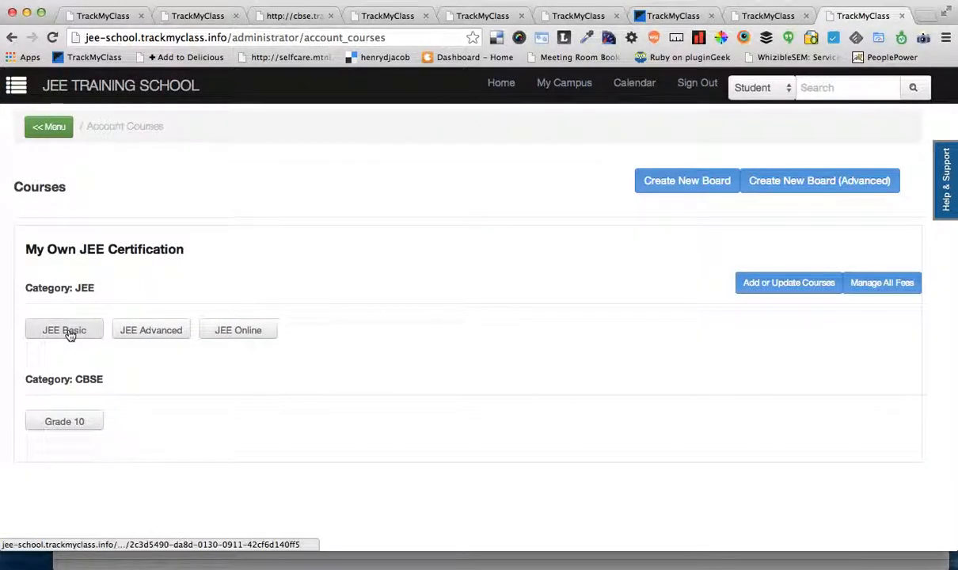
click(70, 332)
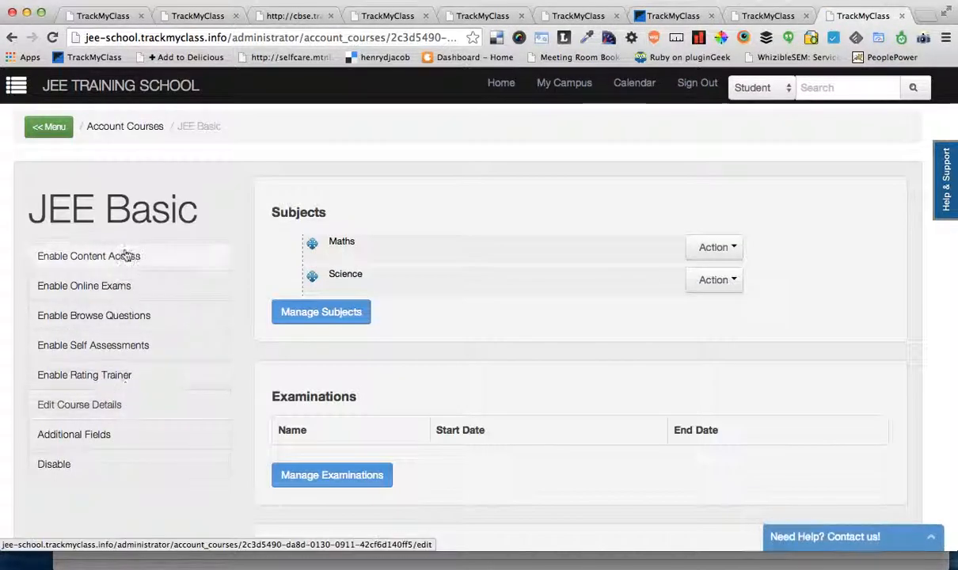
click(104, 262)
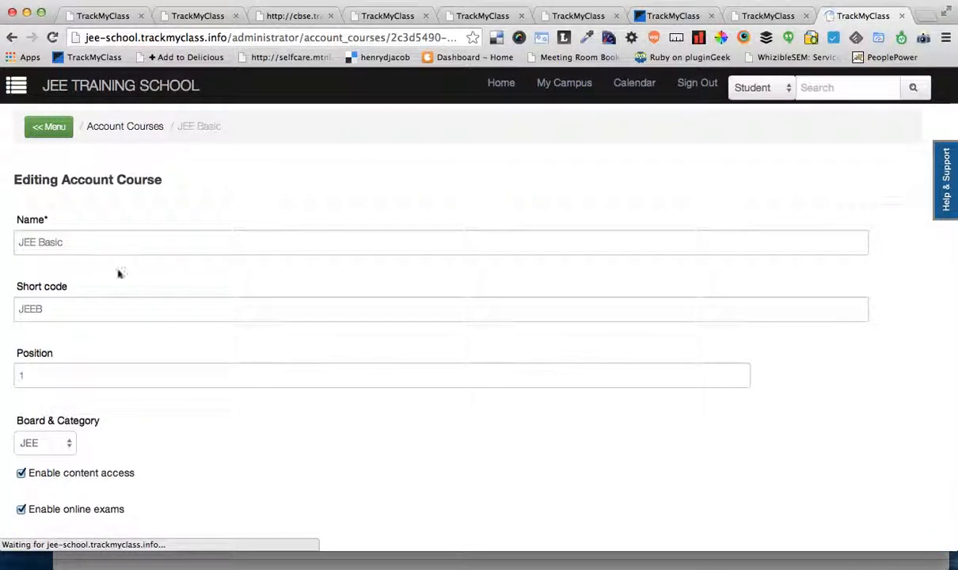
Step: Disable online exams, self assessment and rating trainer for JEE Basic and update the course
scroll(216, 418, down, 5)
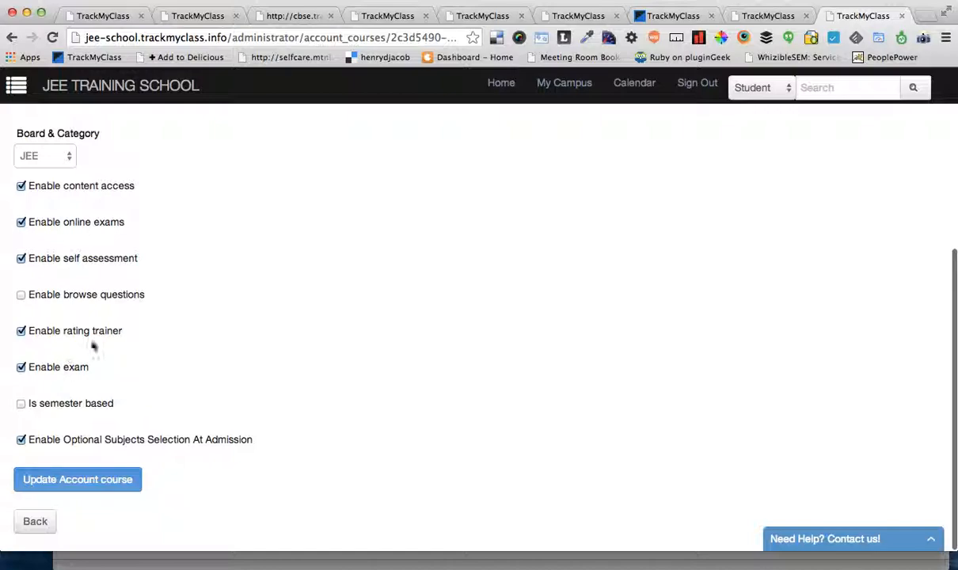
click(91, 333)
click(85, 259)
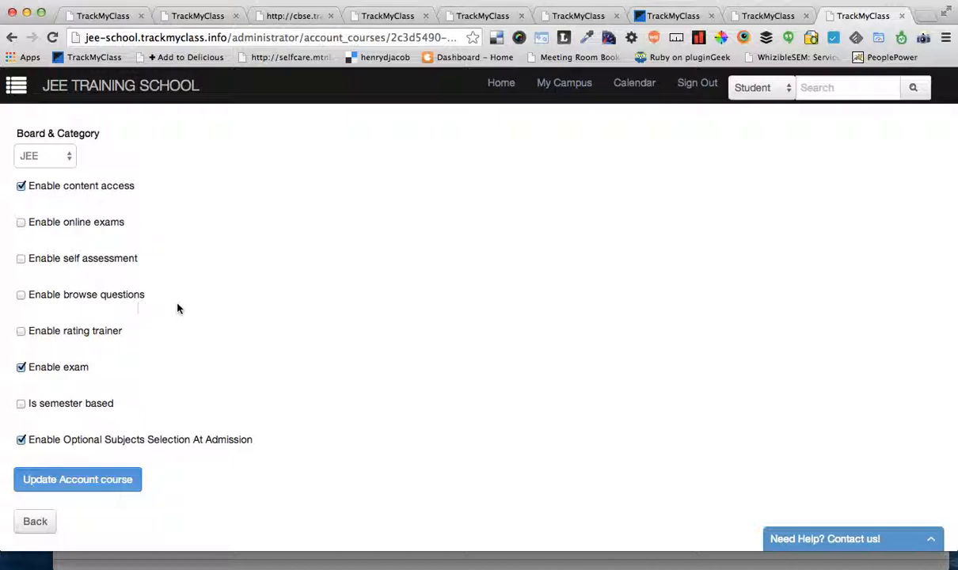
scroll(265, 336, down, 2)
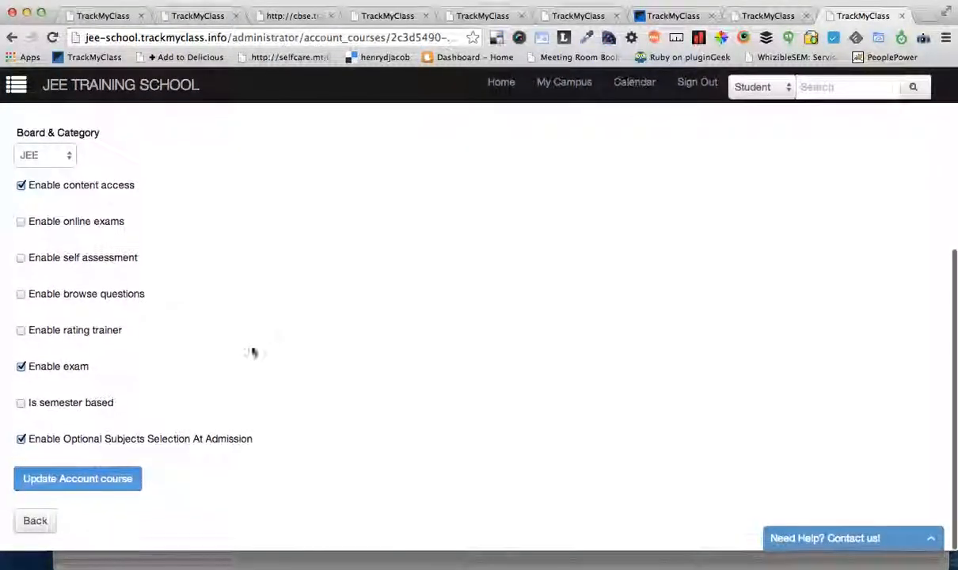
click(117, 482)
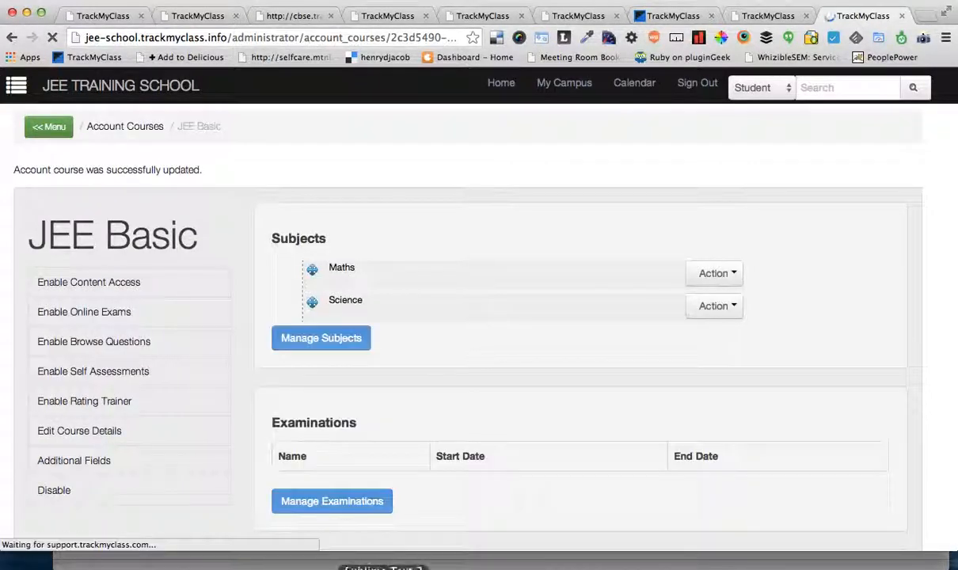
Step: Switch to Firefox, reload Student 6's dashboard and check which charts it offers, along with This Week Plan and its assignments
click(327, 569)
scroll(372, 408, down, 2)
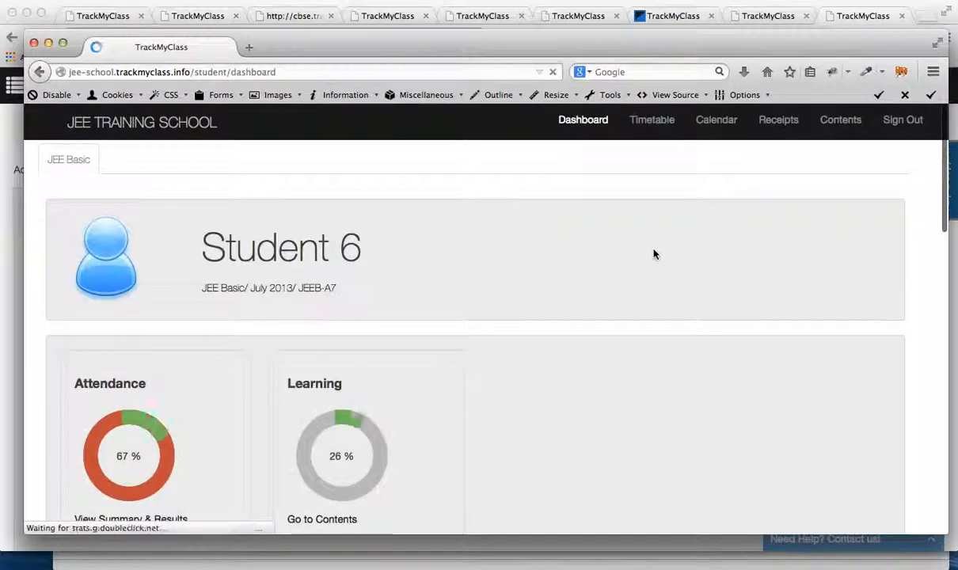
scroll(647, 349, up, 1)
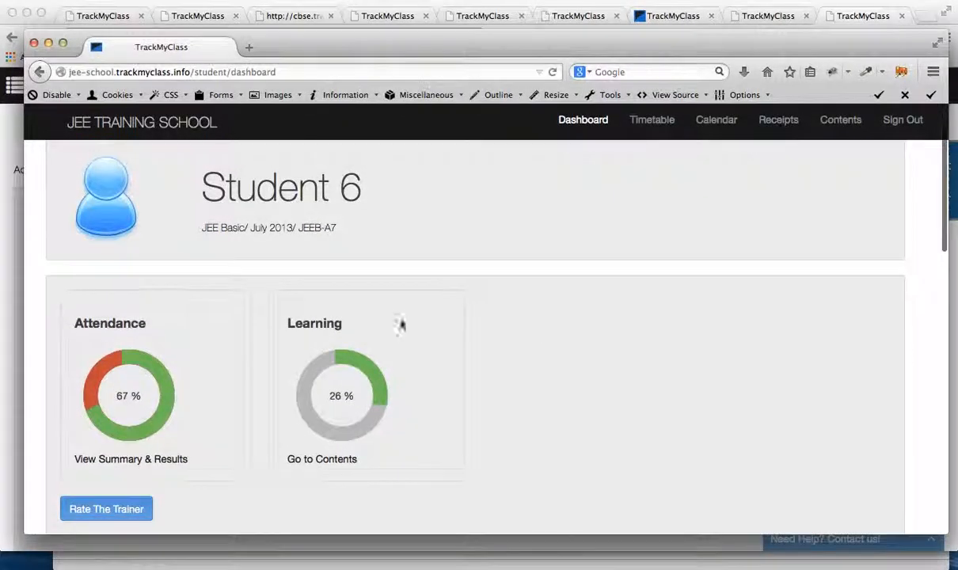
drag(117, 276, 846, 453)
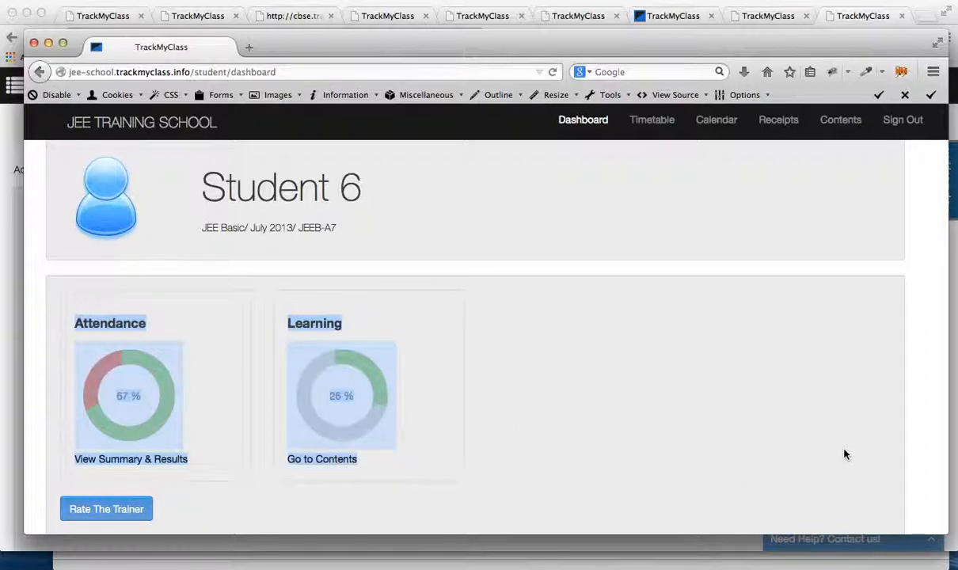
scroll(843, 454, down, 1)
click(736, 374)
scroll(713, 365, down, 2)
scroll(423, 349, up, 3)
scroll(423, 348, down, 6)
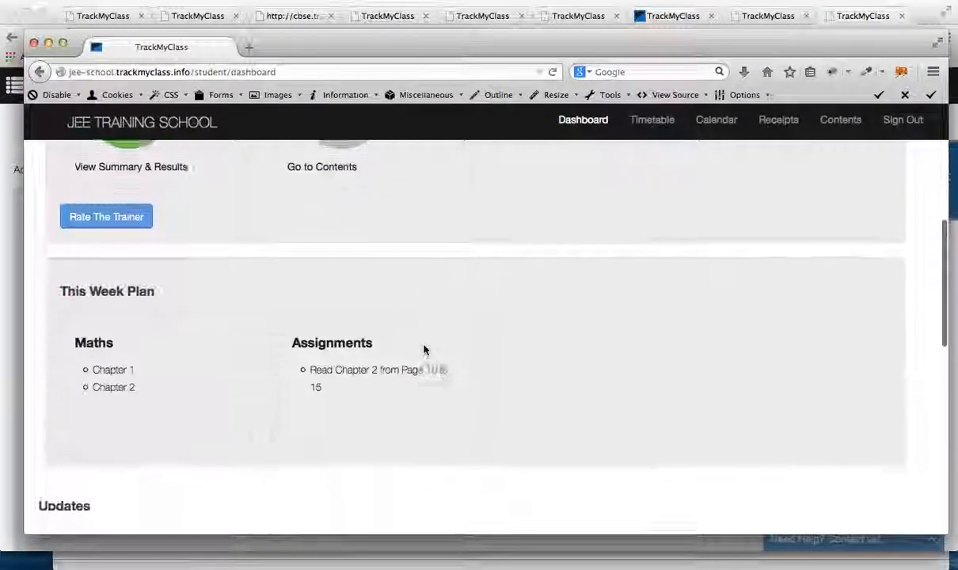